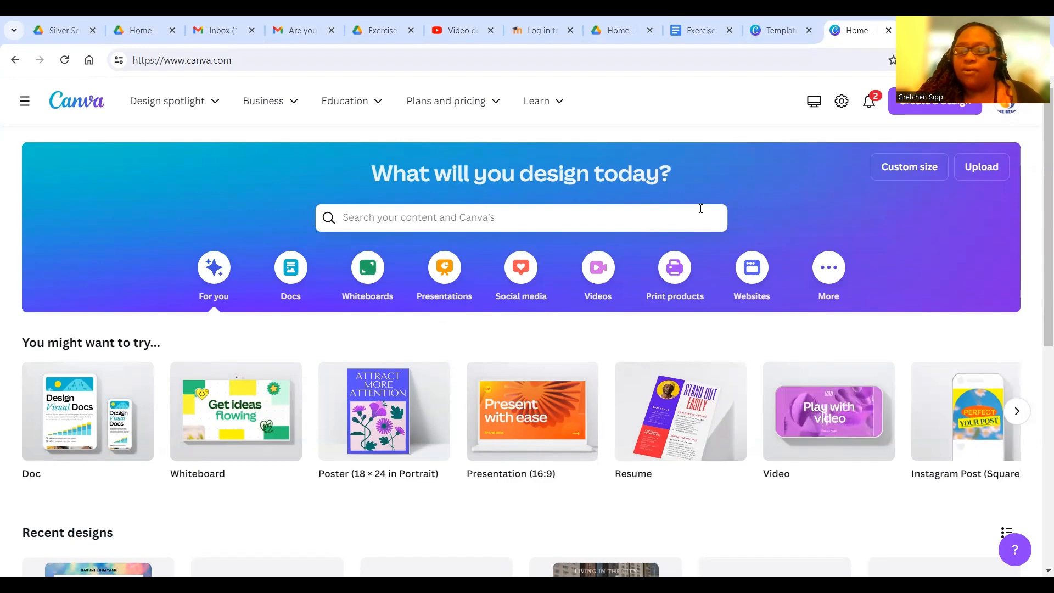
Search Canva's content for "art poster".
{"action": "left_click", "coordinate": [657, 222]}
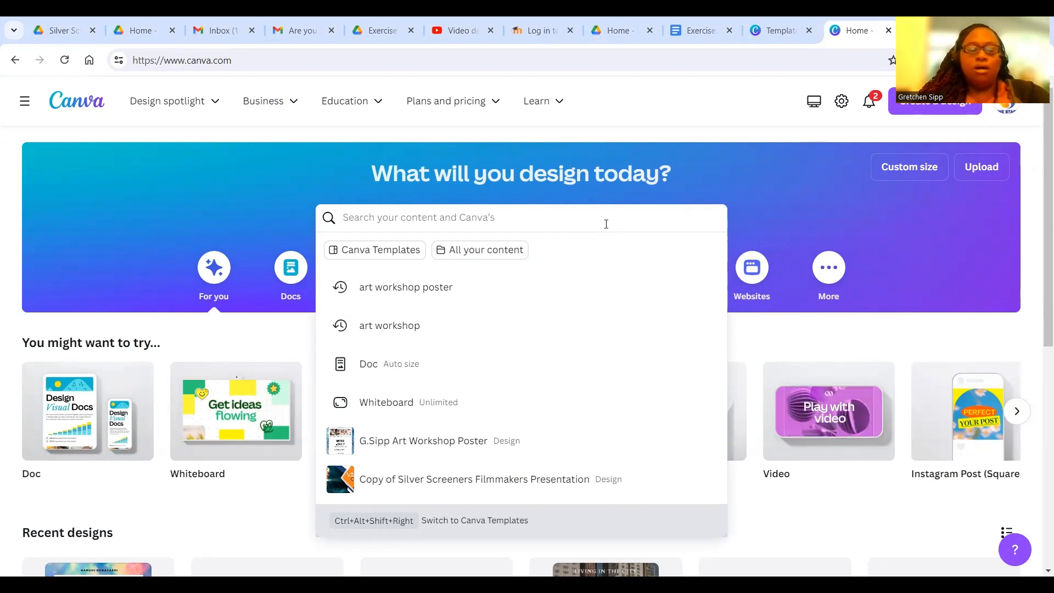
{"action": "type", "text": "art"}
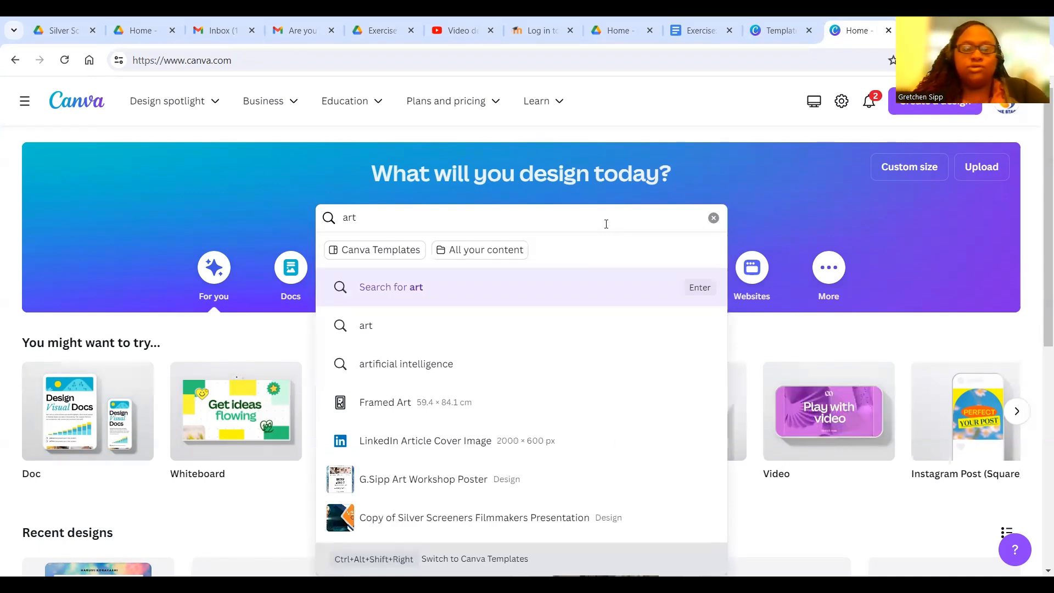
{"action": "type", "text": "poster"}
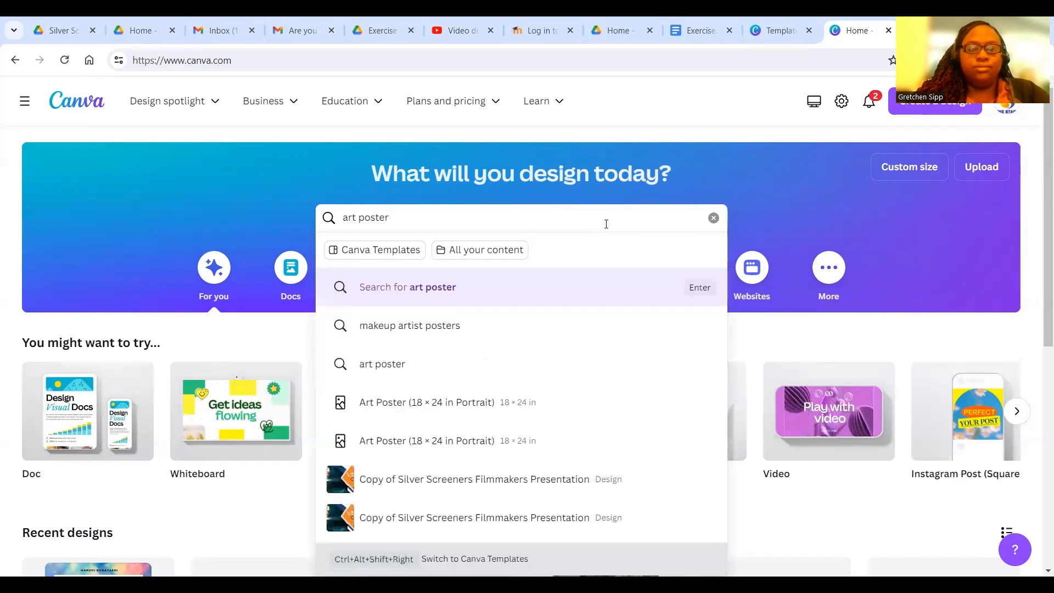
{"action": "key", "text": "Return"}
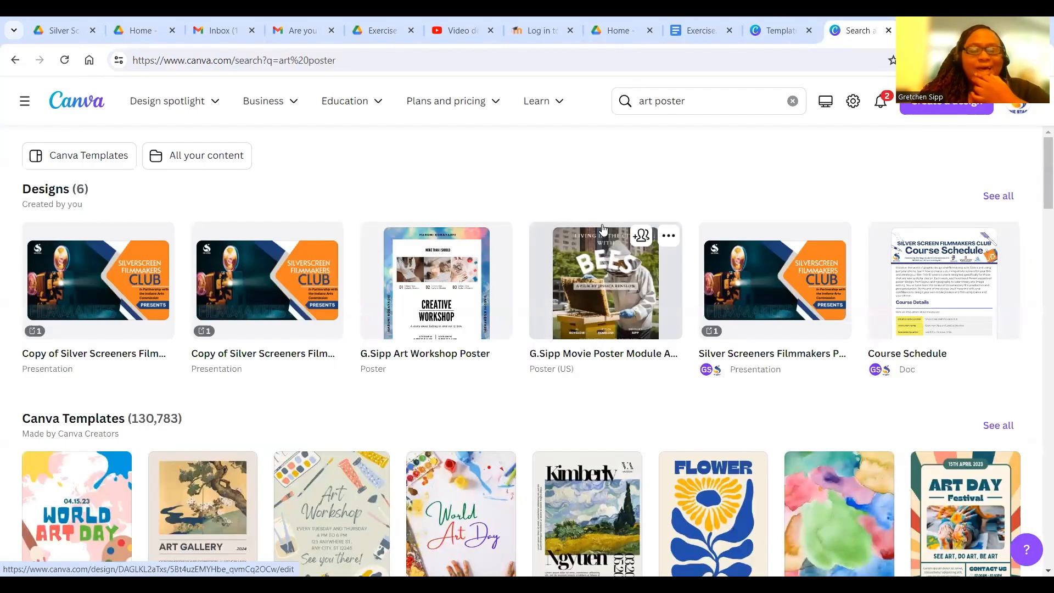
Browse the art poster results, examining the existing designs and the available Canva templates.
{"action": "scroll", "coordinate": [573, 294], "scroll_direction": "down", "scroll_amount": 1}
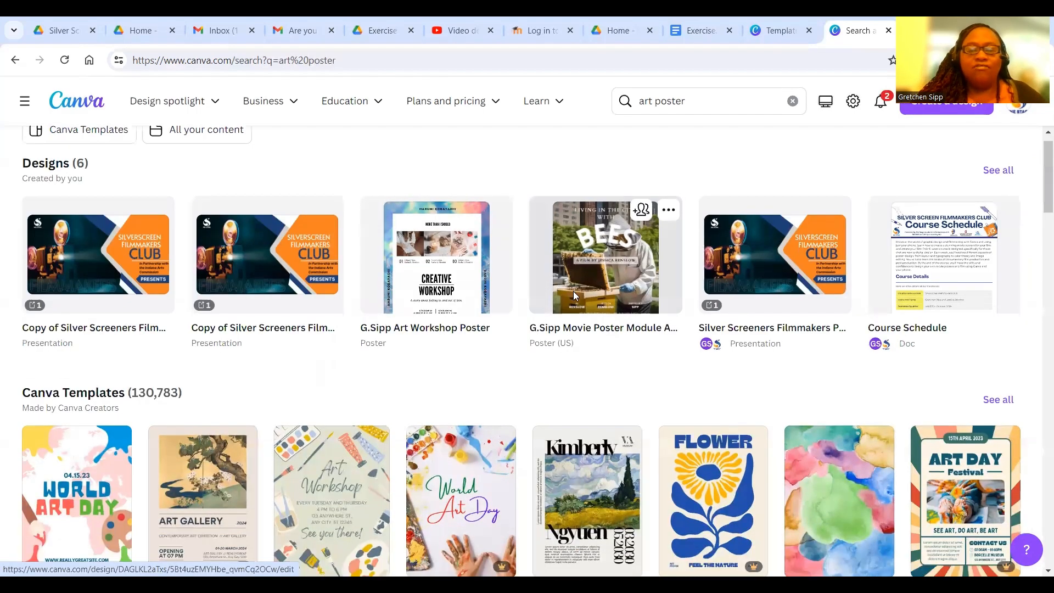
{"action": "scroll", "coordinate": [573, 291], "scroll_direction": "down", "scroll_amount": 2}
{"action": "scroll", "coordinate": [574, 294], "scroll_direction": "up", "scroll_amount": 2}
{"action": "scroll", "coordinate": [573, 295], "scroll_direction": "down", "scroll_amount": 6}
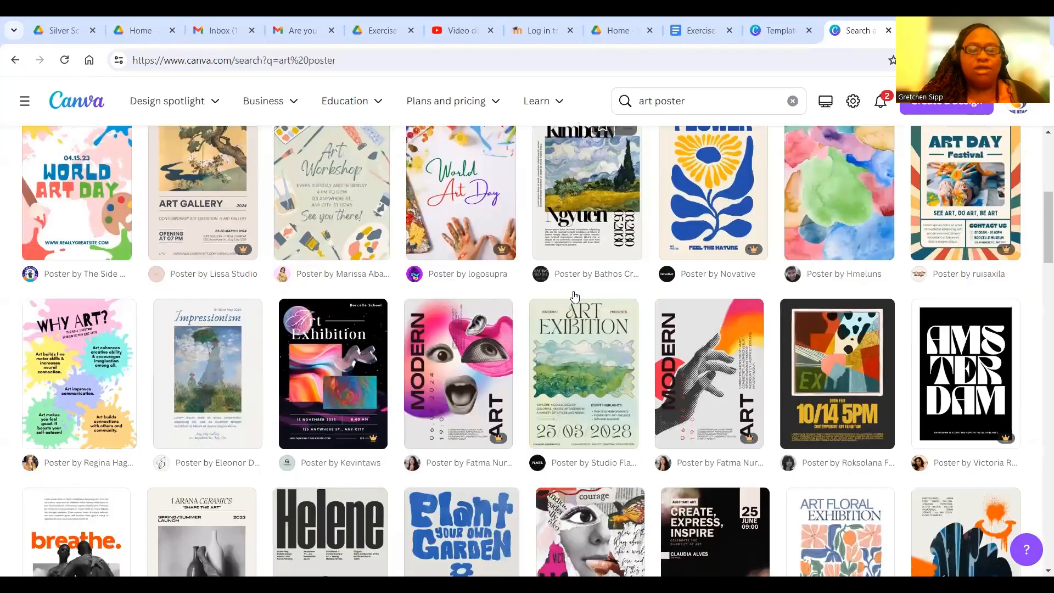
{"action": "scroll", "coordinate": [574, 295], "scroll_direction": "down", "scroll_amount": 3}
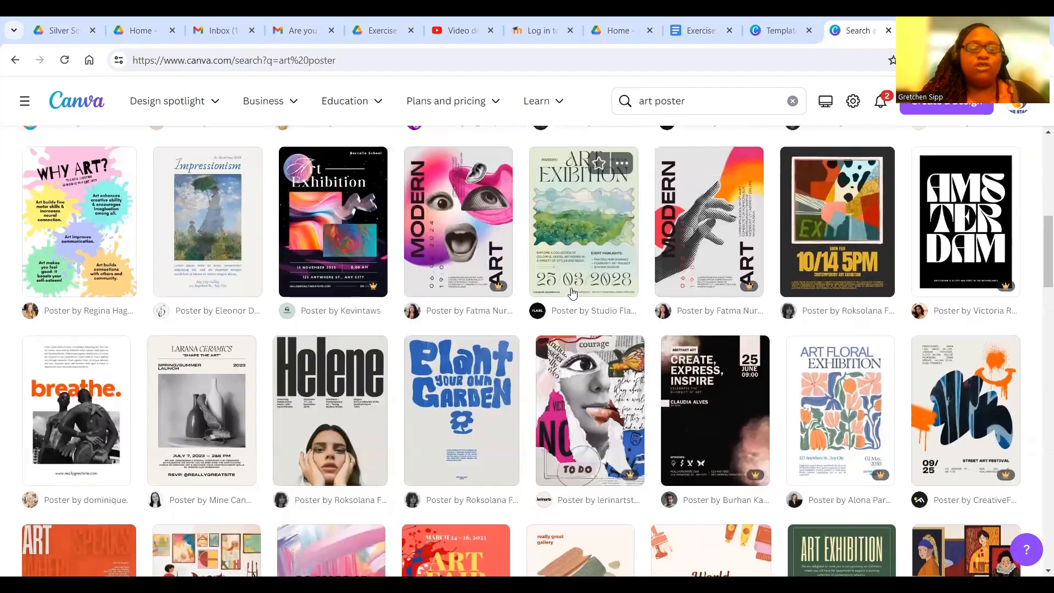
{"action": "scroll", "coordinate": [572, 292], "scroll_direction": "up", "scroll_amount": 5}
{"action": "scroll", "coordinate": [567, 291], "scroll_direction": "up", "scroll_amount": 3}
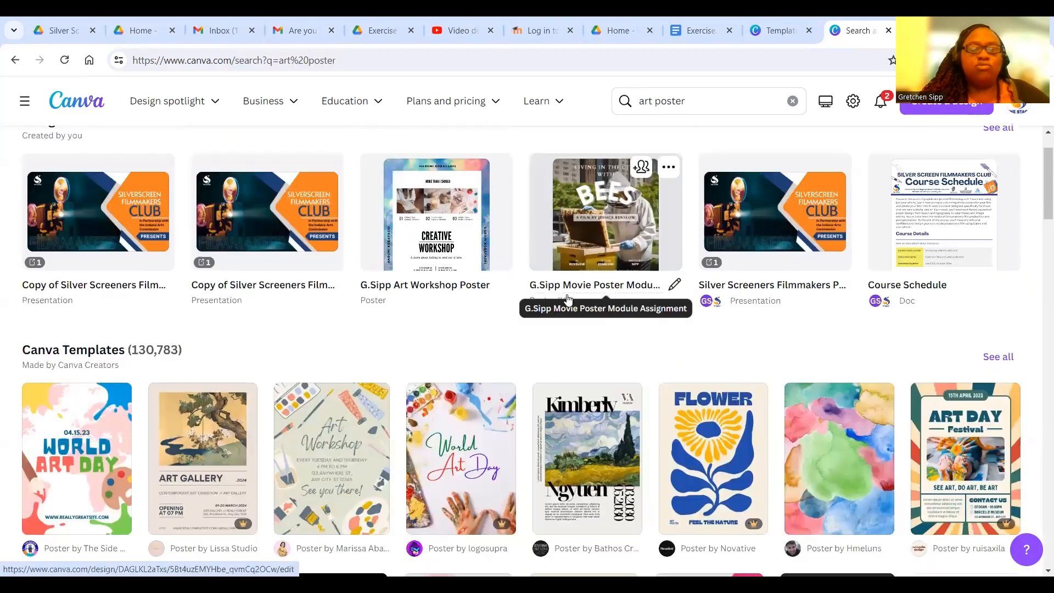
{"action": "scroll", "coordinate": [565, 296], "scroll_direction": "down", "scroll_amount": 1}
{"action": "scroll", "coordinate": [511, 255], "scroll_direction": "up", "scroll_amount": 3}
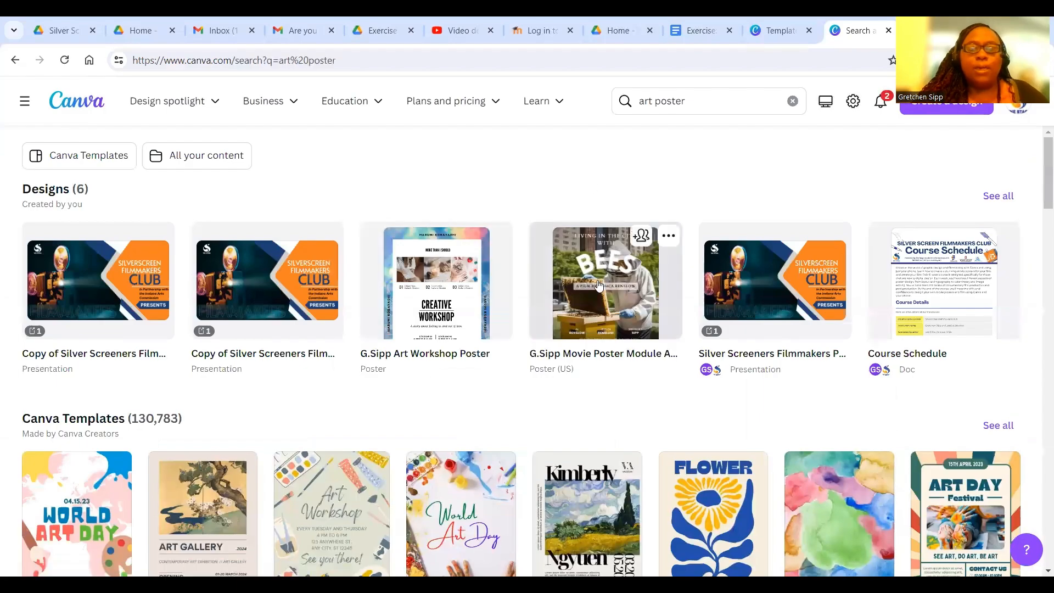
{"action": "scroll", "coordinate": [597, 284], "scroll_direction": "down", "scroll_amount": 5}
{"action": "scroll", "coordinate": [598, 285], "scroll_direction": "up", "scroll_amount": 3}
{"action": "scroll", "coordinate": [598, 284], "scroll_direction": "down", "scroll_amount": 2}
{"action": "scroll", "coordinate": [597, 279], "scroll_direction": "down", "scroll_amount": 3}
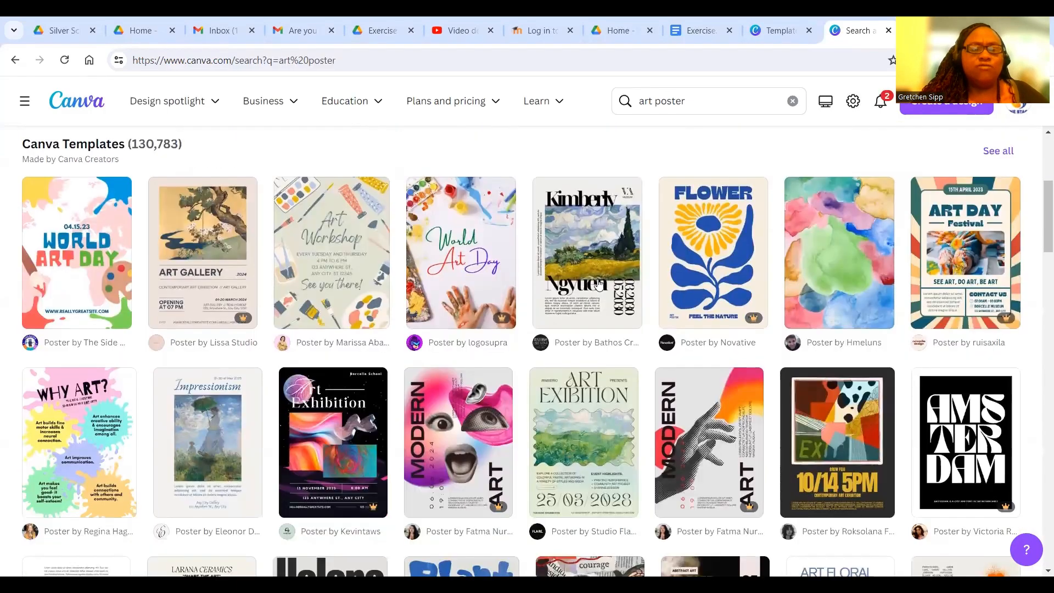
{"action": "scroll", "coordinate": [598, 283], "scroll_direction": "up", "scroll_amount": 4}
{"action": "scroll", "coordinate": [598, 284], "scroll_direction": "up", "scroll_amount": 3}
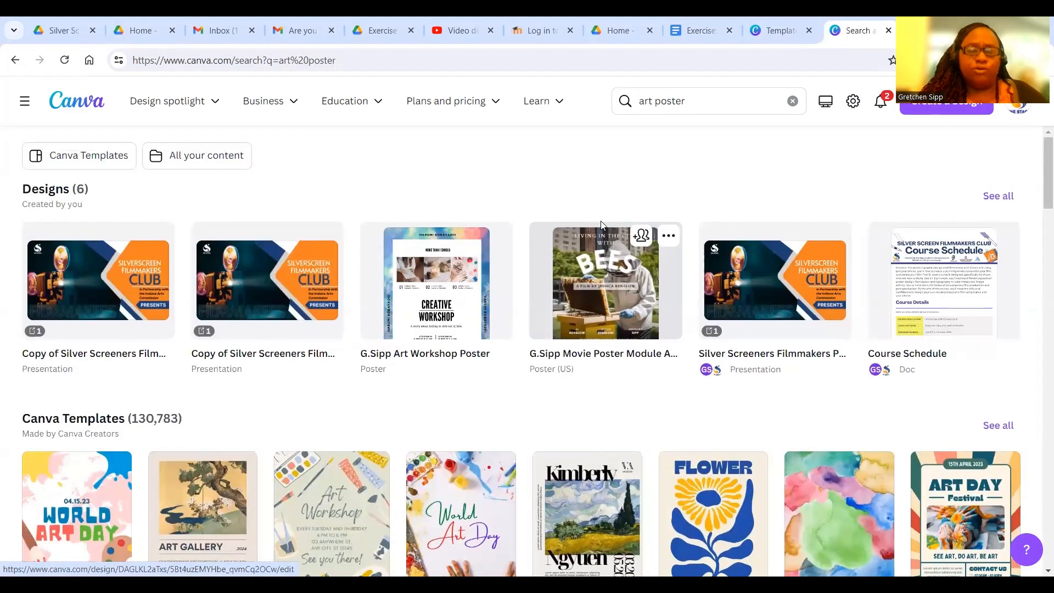
Refine the search to "art workshop poster".
{"action": "left_click", "coordinate": [652, 104]}
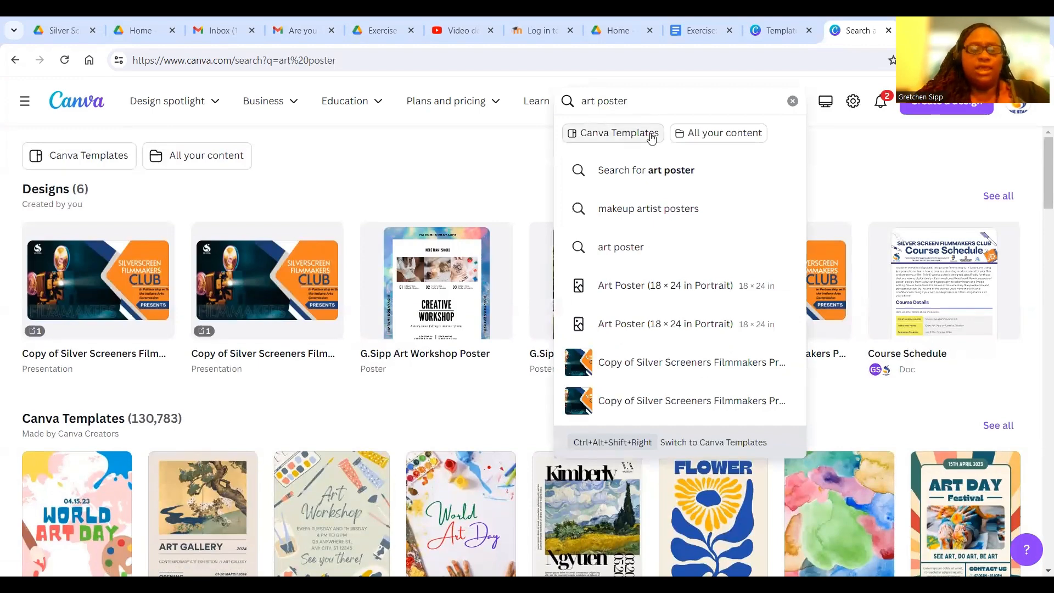
{"action": "type", "text": "workshop"}
{"action": "key", "text": "Return"}
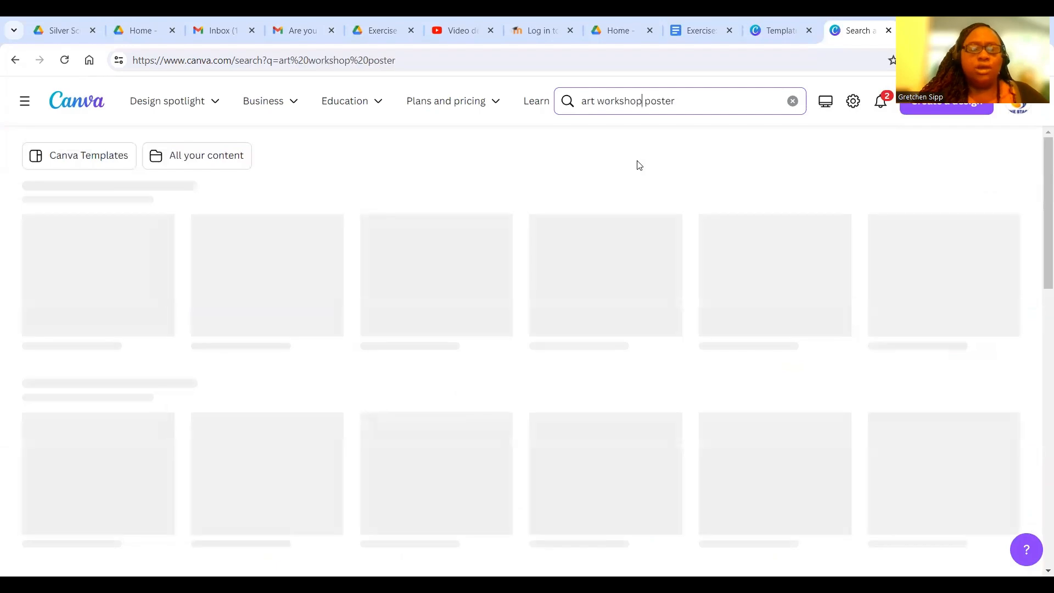
Open the White Colorful Modern Creative Workshop Poster template for customization.
{"action": "scroll", "coordinate": [491, 363], "scroll_direction": "down", "scroll_amount": 1}
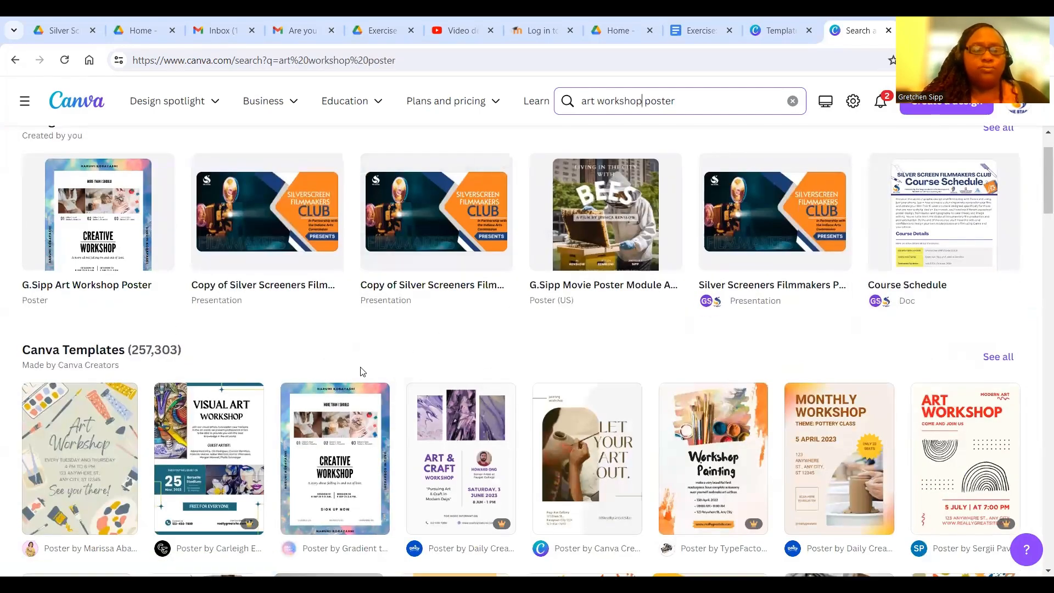
{"action": "scroll", "coordinate": [323, 265], "scroll_direction": "down", "scroll_amount": 1}
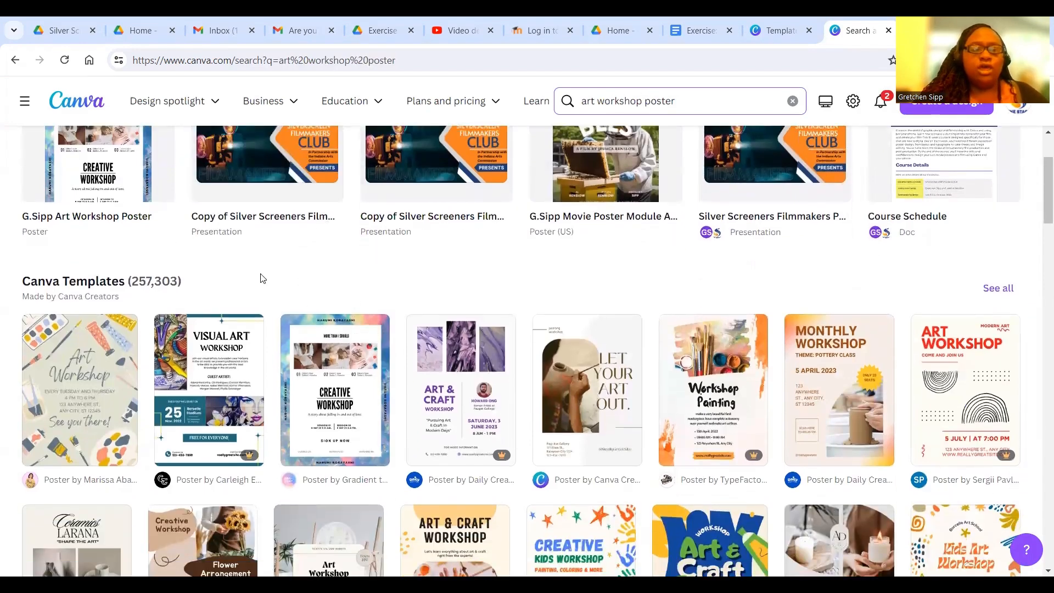
{"action": "left_click", "coordinate": [344, 404]}
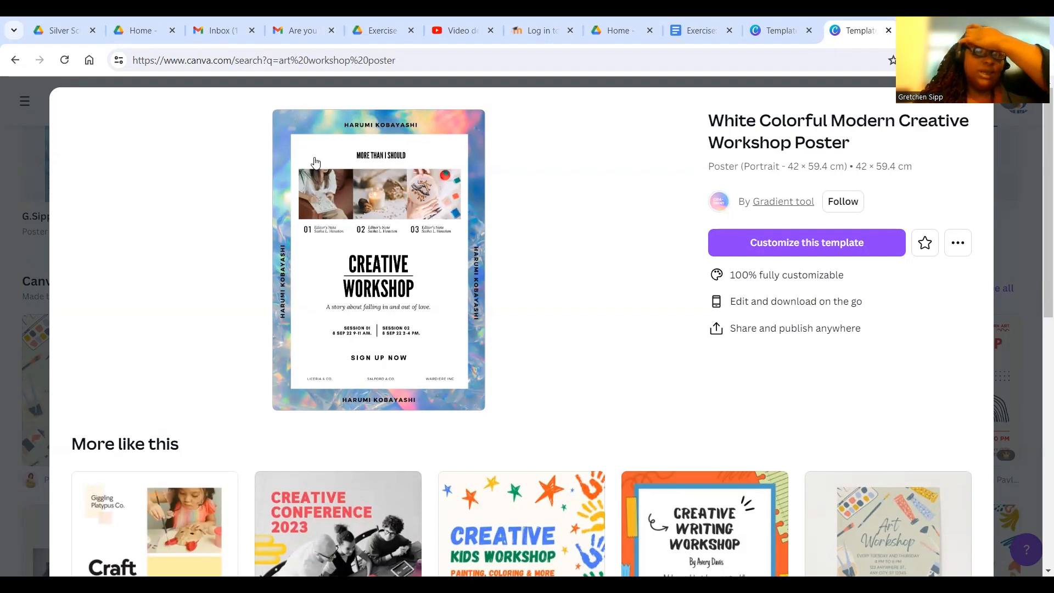
{"action": "left_click", "coordinate": [747, 248]}
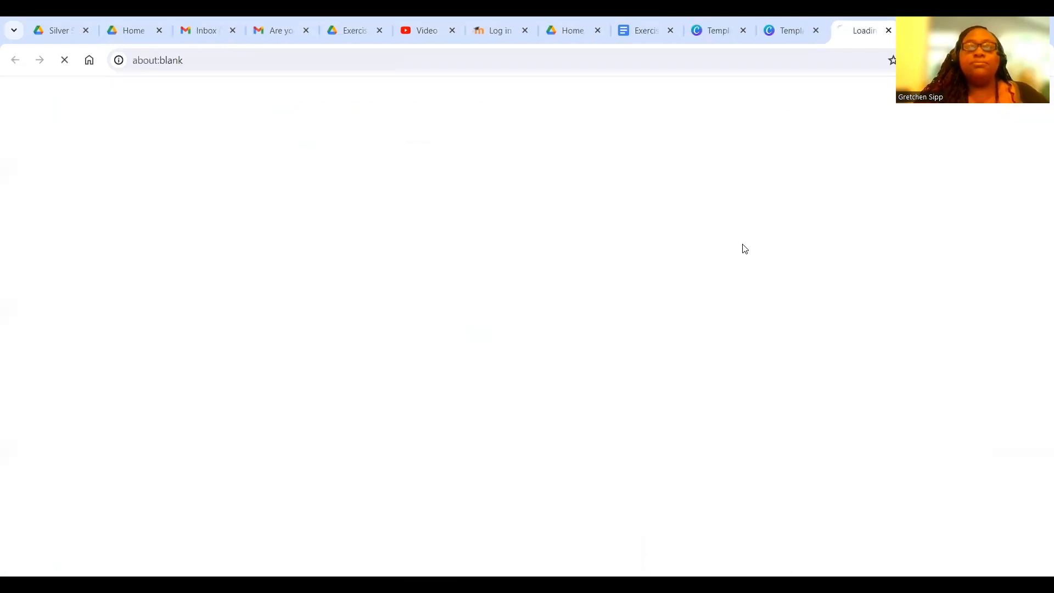
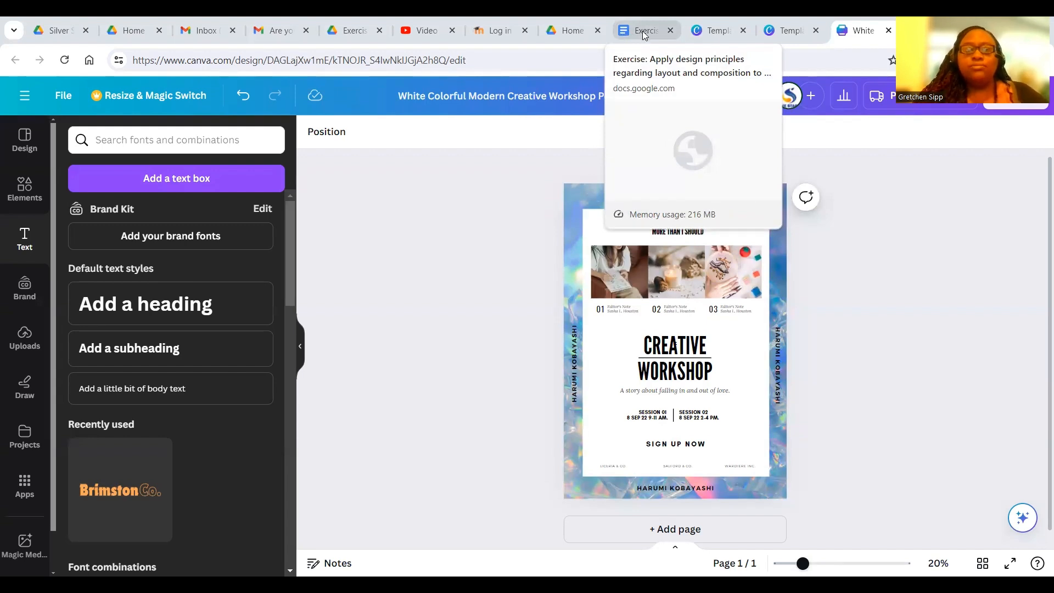
Switch to the exercise document in Google Docs and read its template selection and file naming instructions.
{"action": "left_click", "coordinate": [644, 35]}
{"action": "scroll", "coordinate": [581, 278], "scroll_direction": "up", "scroll_amount": 15}
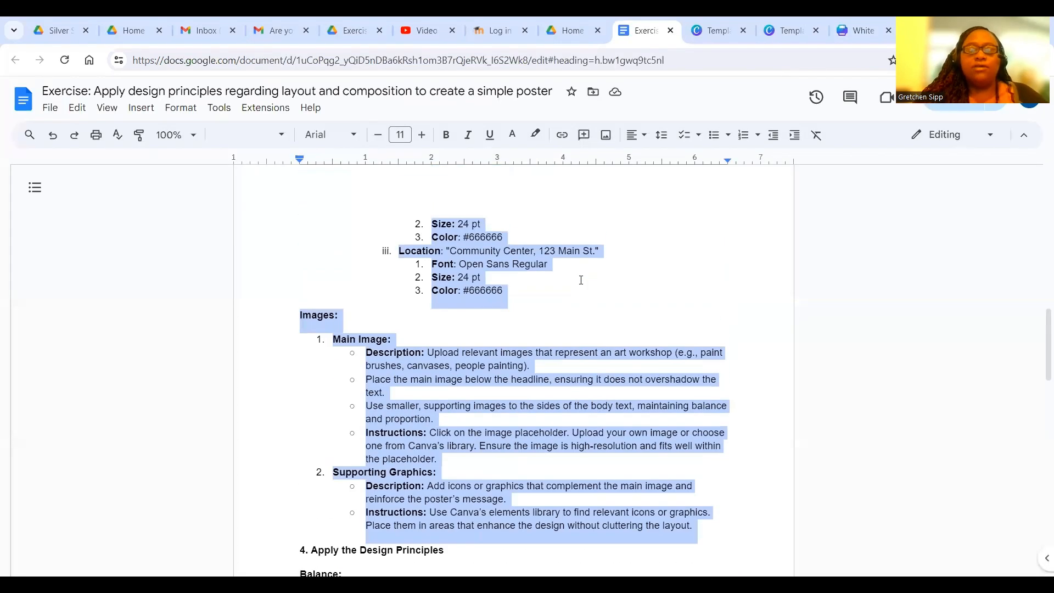
{"action": "scroll", "coordinate": [581, 283], "scroll_direction": "down", "scroll_amount": 1}
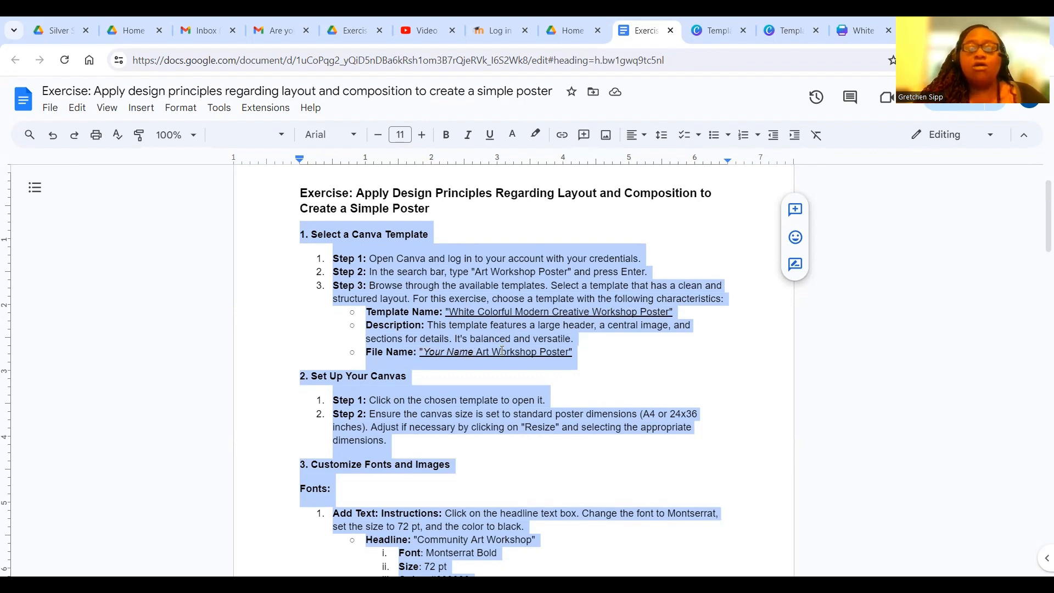
Return to the poster in the Canva editor and rename the design with the creator's full name followed by "Art Workshop Poster".
{"action": "left_click", "coordinate": [772, 36]}
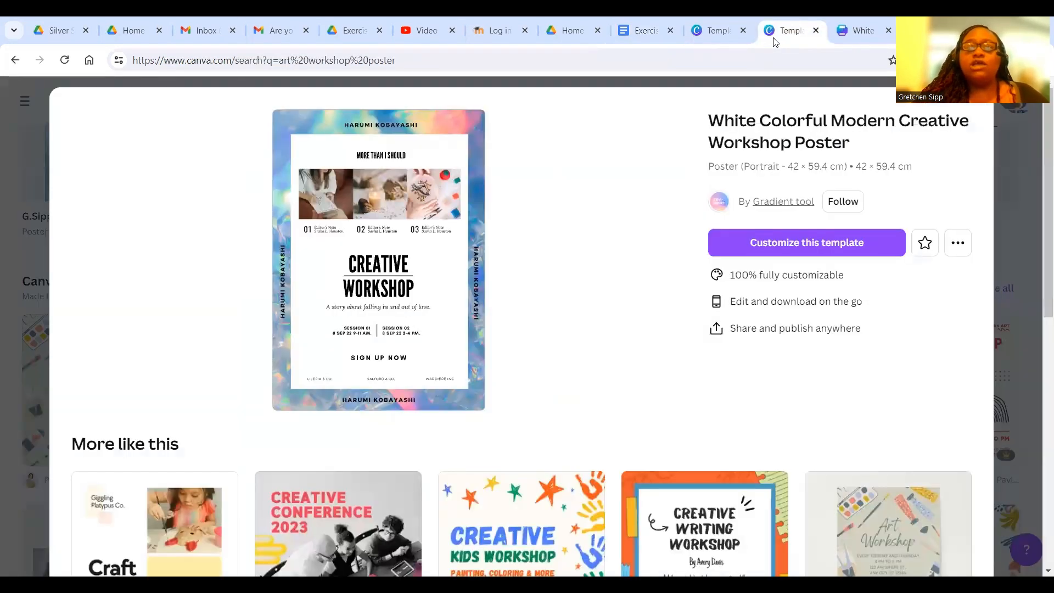
{"action": "left_click", "coordinate": [862, 30]}
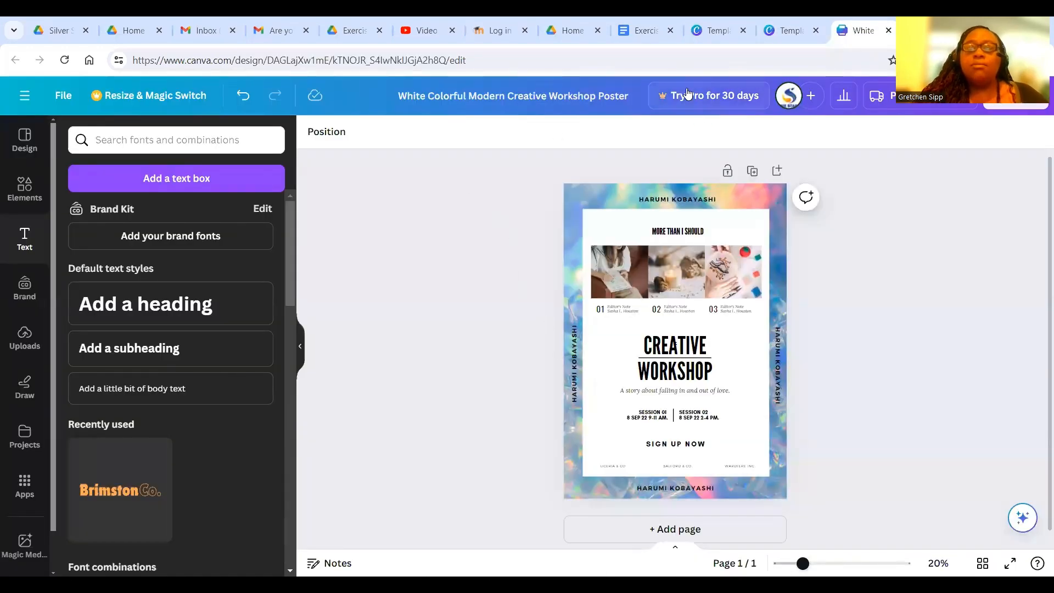
{"action": "left_click", "coordinate": [584, 106]}
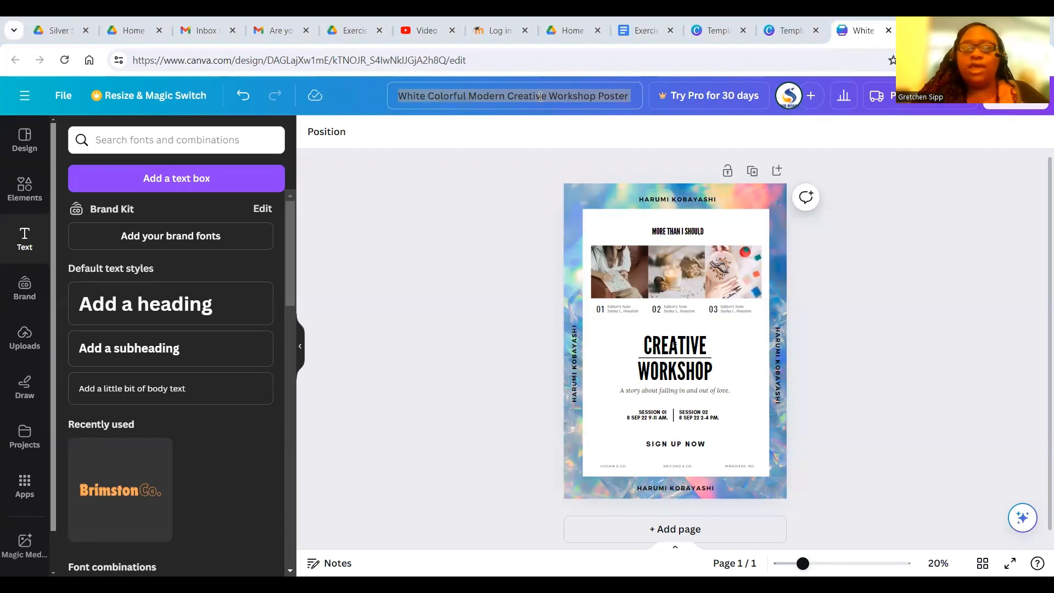
{"action": "type", "text": "Gret"}
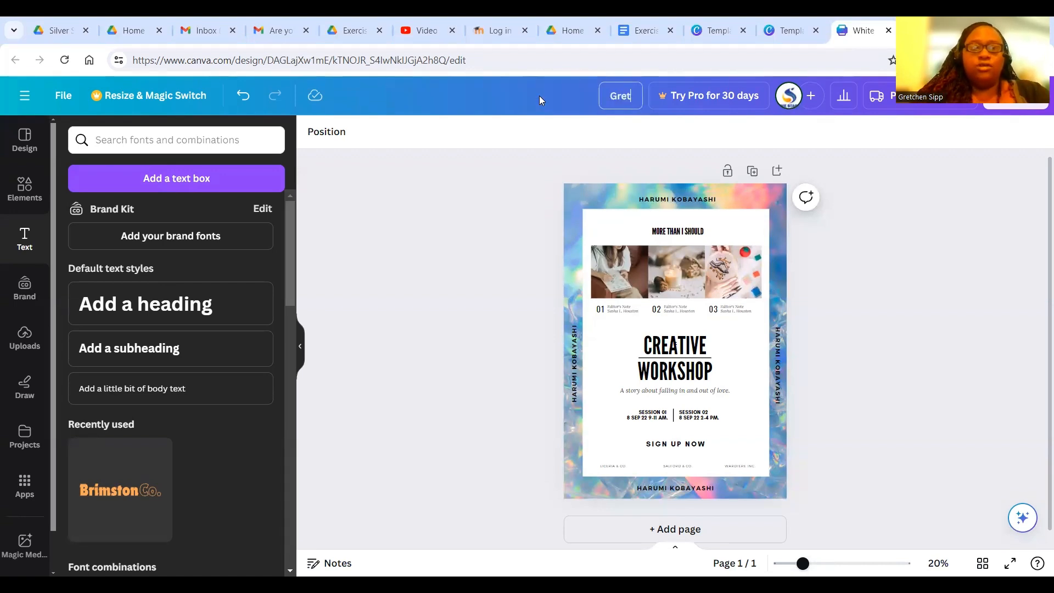
{"action": "type", "text": "chen Sipp"}
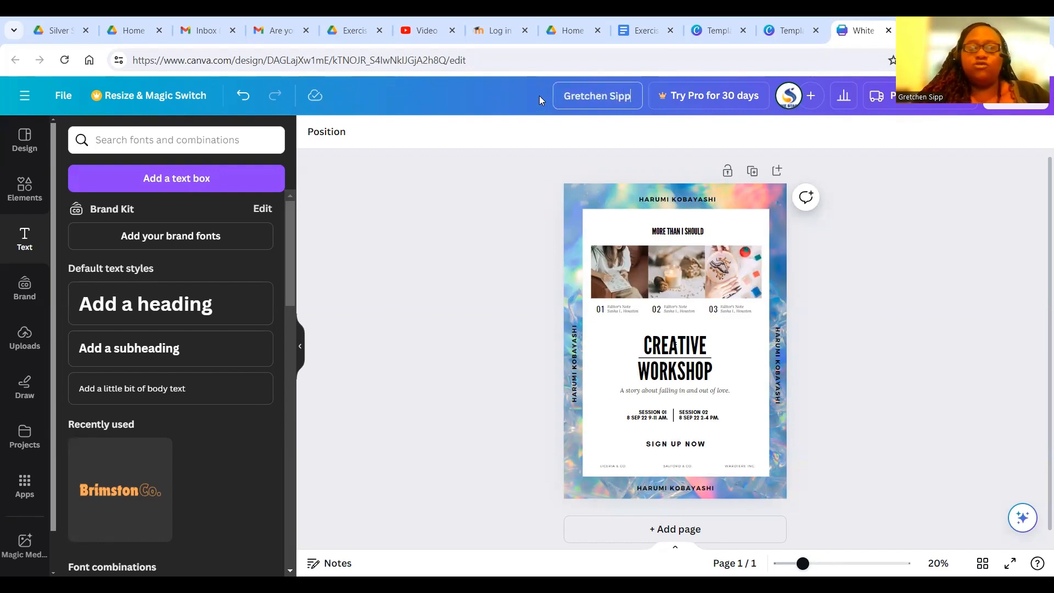
{"action": "type", "text": " Art"}
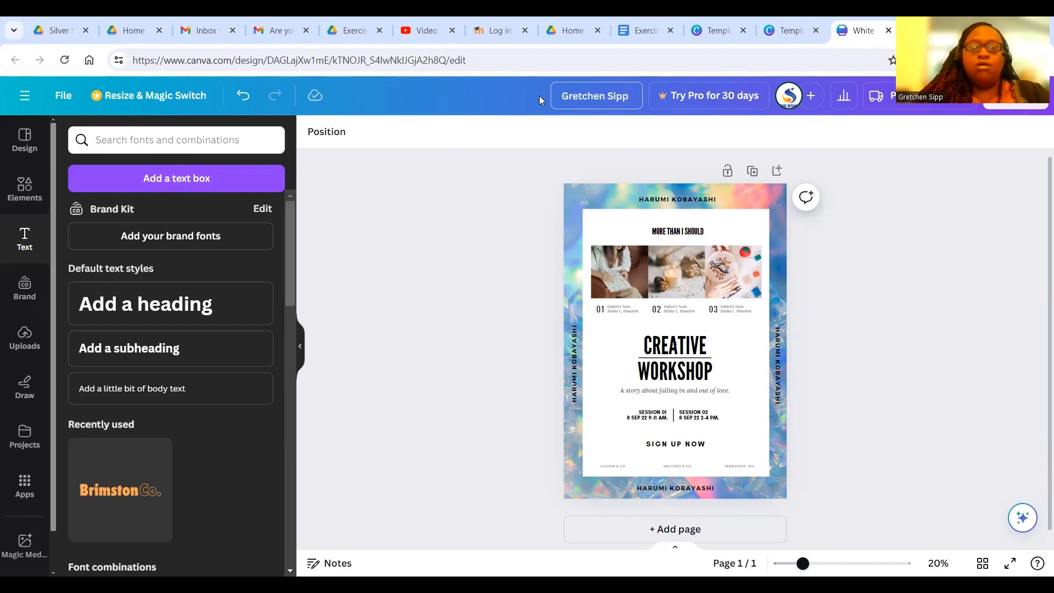
{"action": "type", "text": " Wo"}
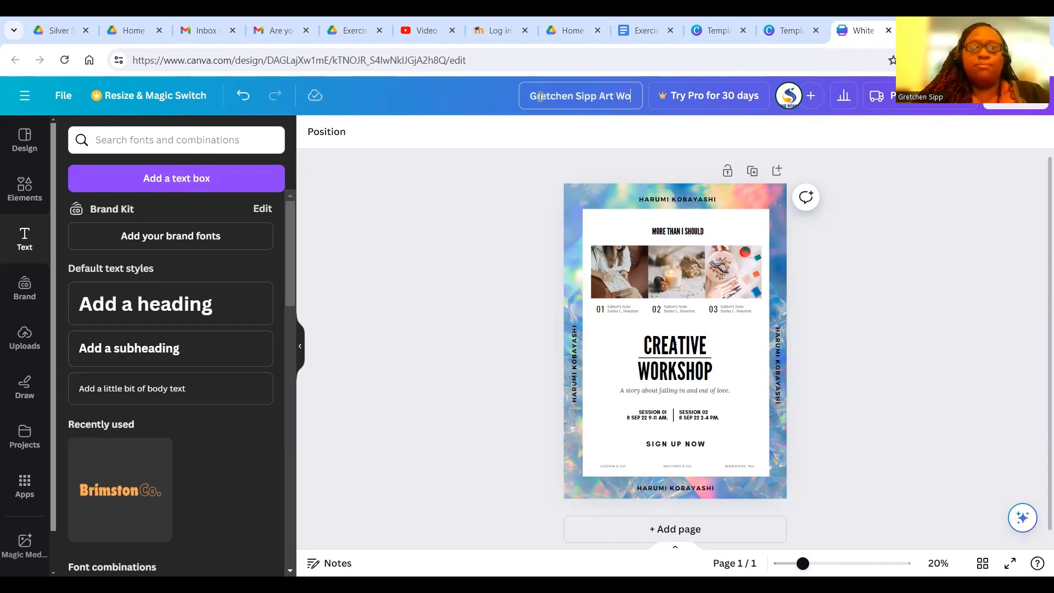
{"action": "type", "text": "rkshop Poster"}
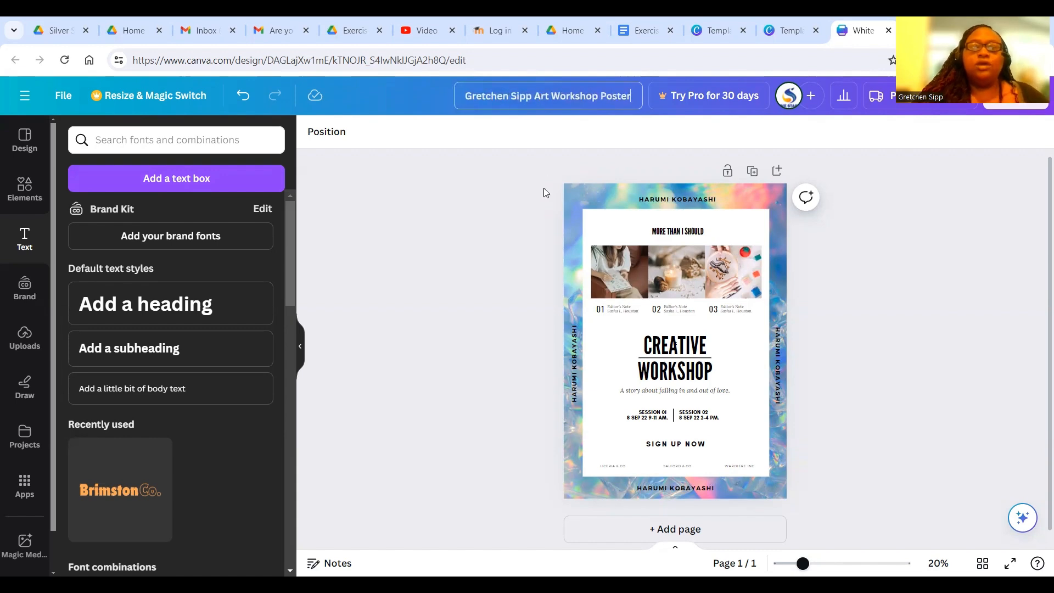
{"action": "left_click", "coordinate": [555, 172]}
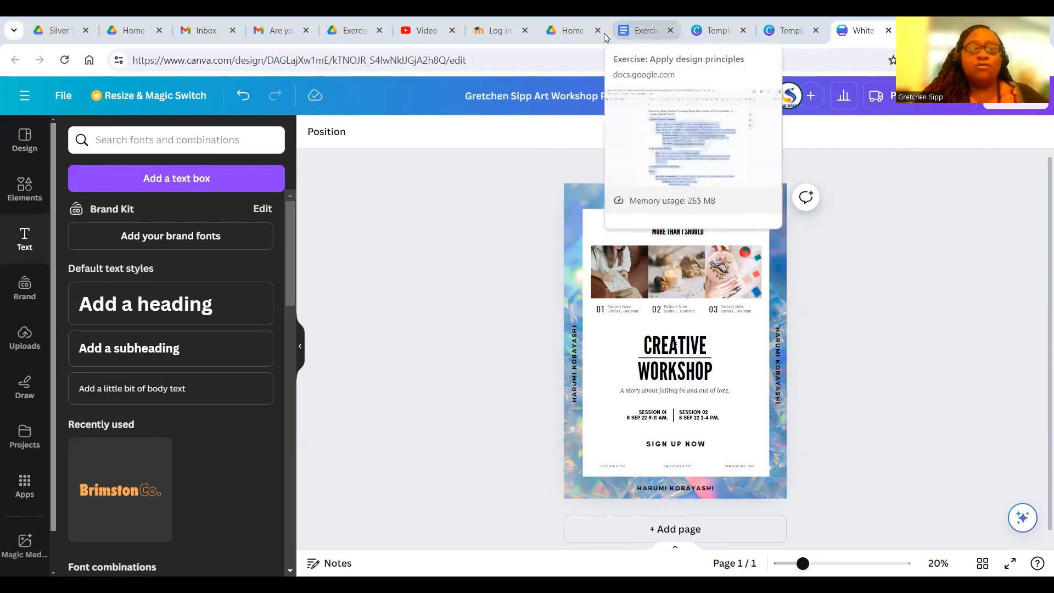
Switch back to the Google Docs exercise and read the canvas setup and font customization instructions.
{"action": "left_click", "coordinate": [640, 29]}
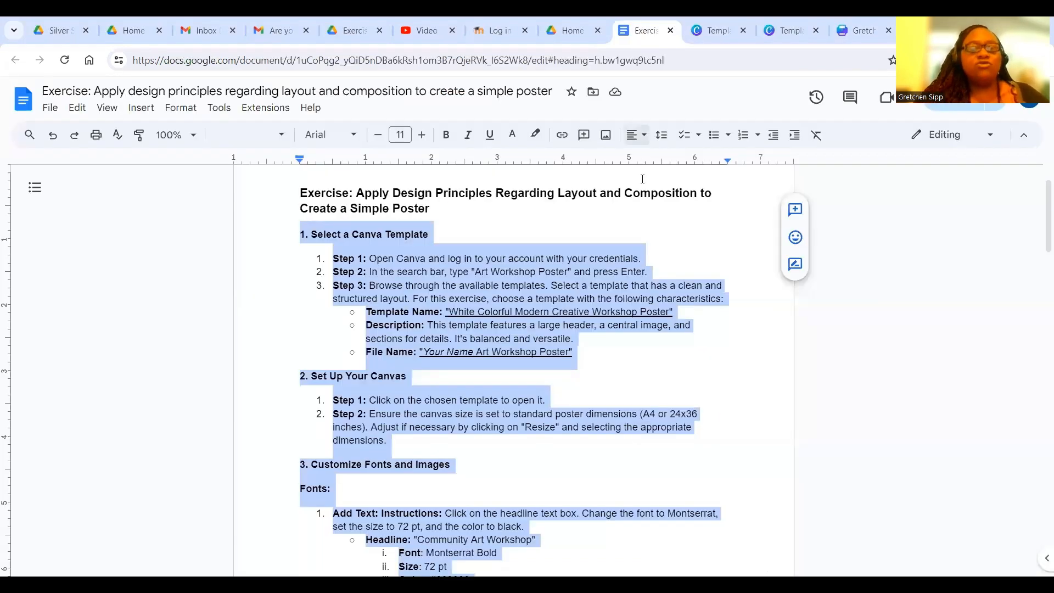
{"action": "scroll", "coordinate": [588, 346], "scroll_direction": "down", "scroll_amount": 2}
{"action": "scroll", "coordinate": [575, 318], "scroll_direction": "down", "scroll_amount": 1}
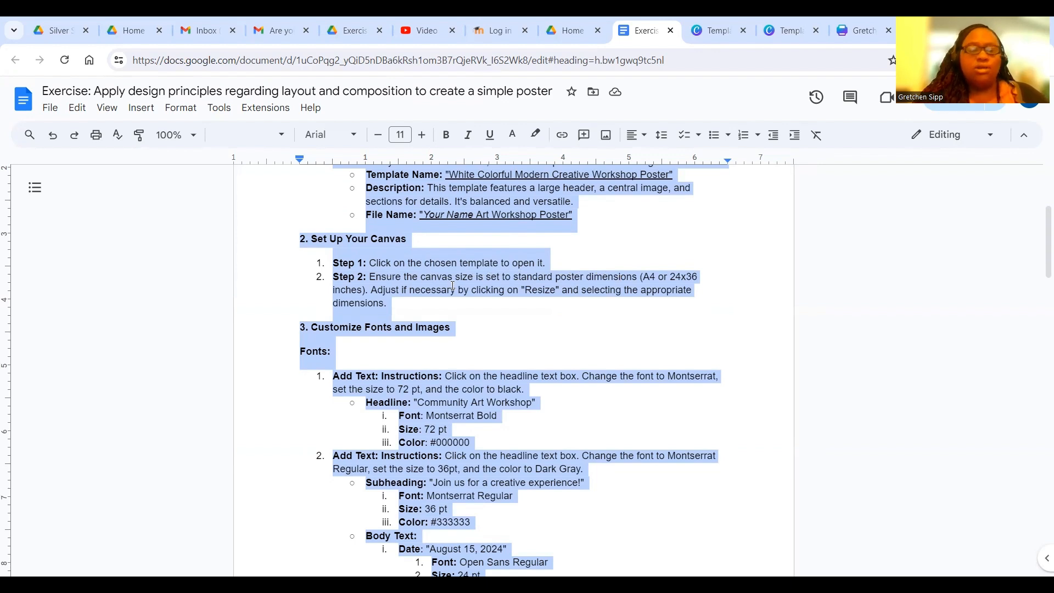
{"action": "scroll", "coordinate": [401, 280], "scroll_direction": "down", "scroll_amount": 1}
{"action": "scroll", "coordinate": [360, 276], "scroll_direction": "down", "scroll_amount": 1}
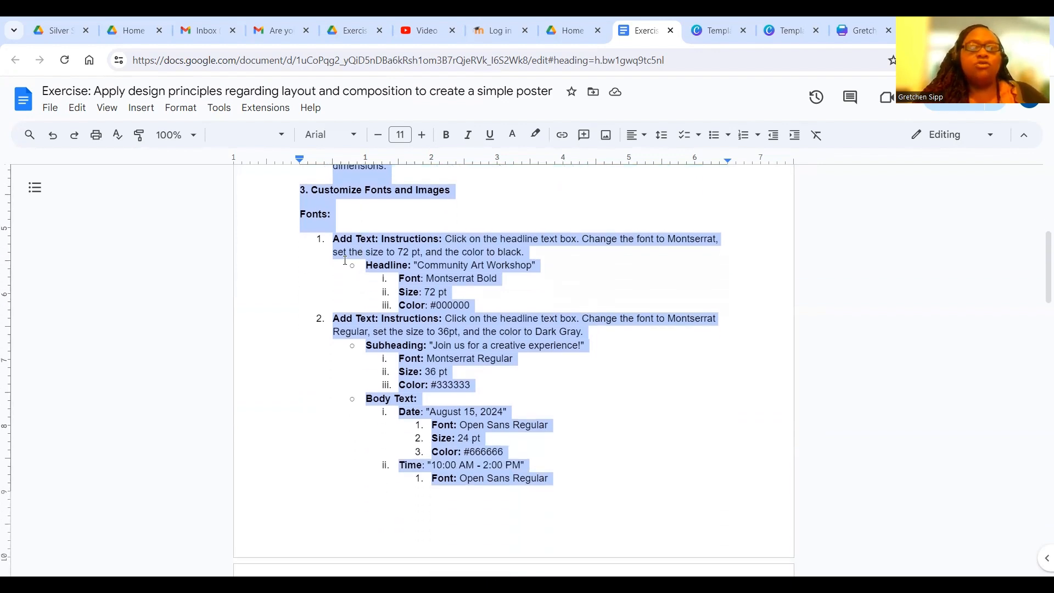
Highlight the first Add Text instruction under Fonts through the headline "Community Art Workshop".
{"action": "left_click", "coordinate": [315, 204]}
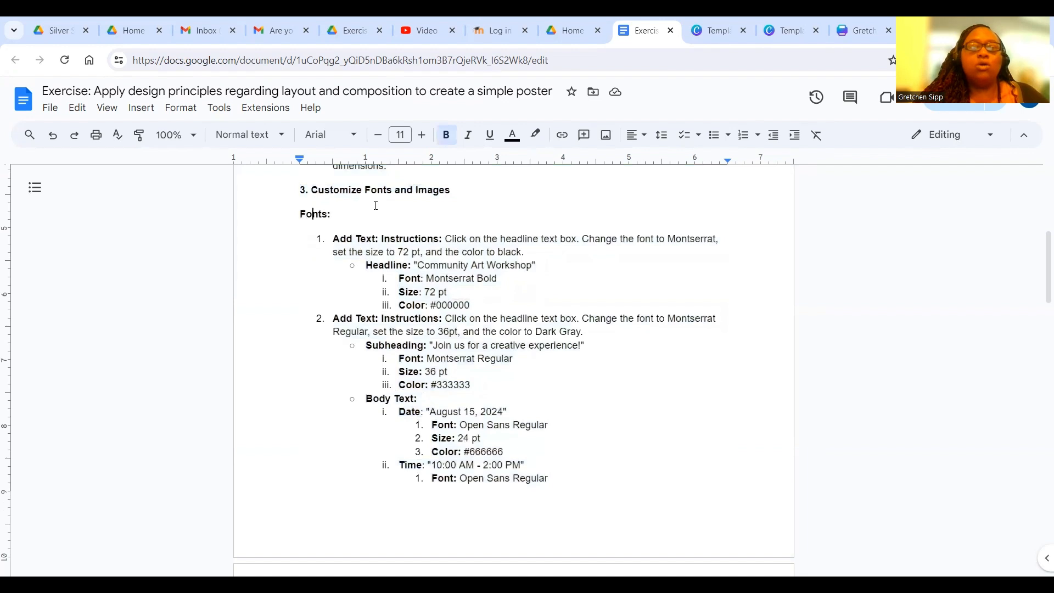
{"action": "left_click", "coordinate": [326, 235]}
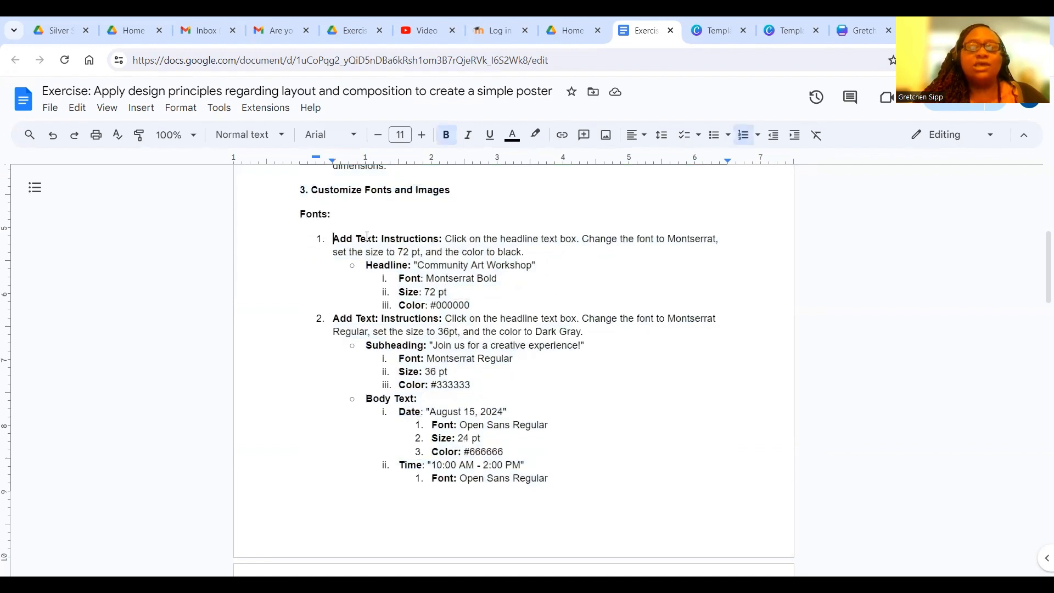
{"action": "left_click_drag", "start_coordinate": [334, 237], "coordinate": [544, 271]}
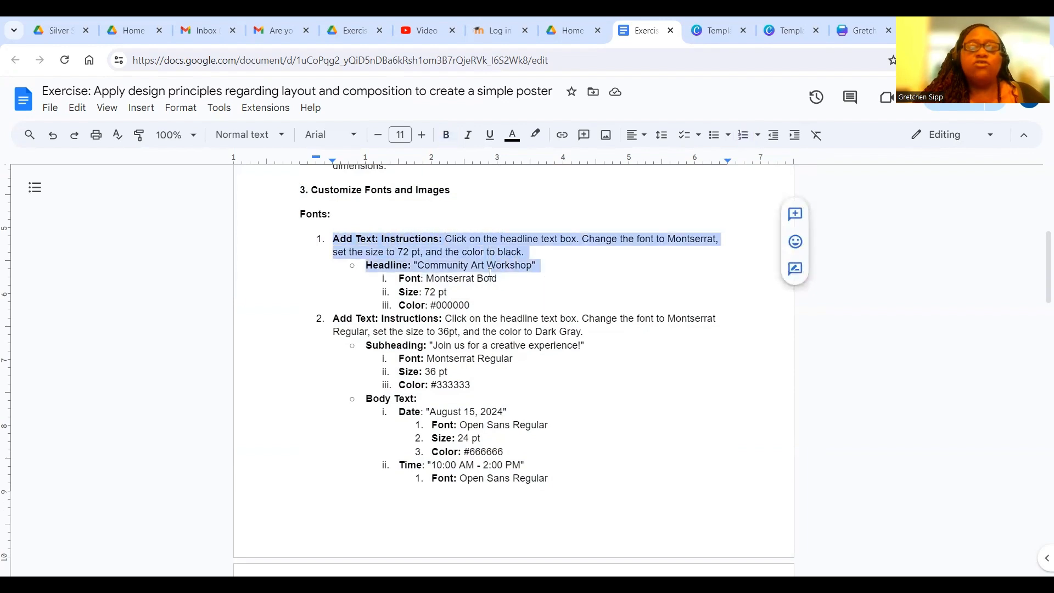
Highlight the headline wording "Community Art Workshop" in the exercise document and switch to the poster in the Canva editor.
{"action": "left_click", "coordinate": [446, 266]}
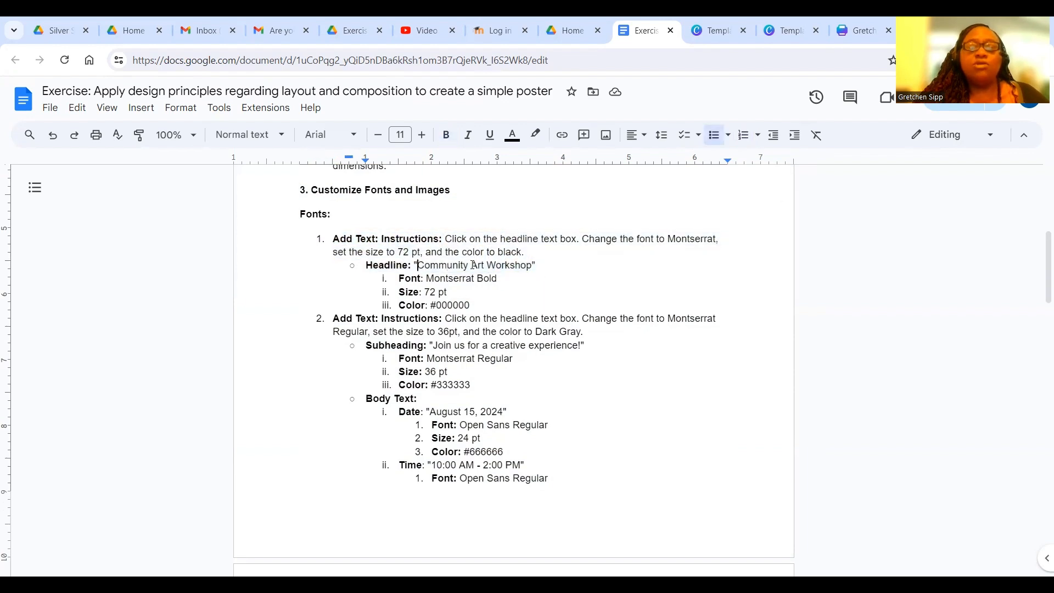
{"action": "left_click_drag", "start_coordinate": [418, 265], "coordinate": [535, 265]}
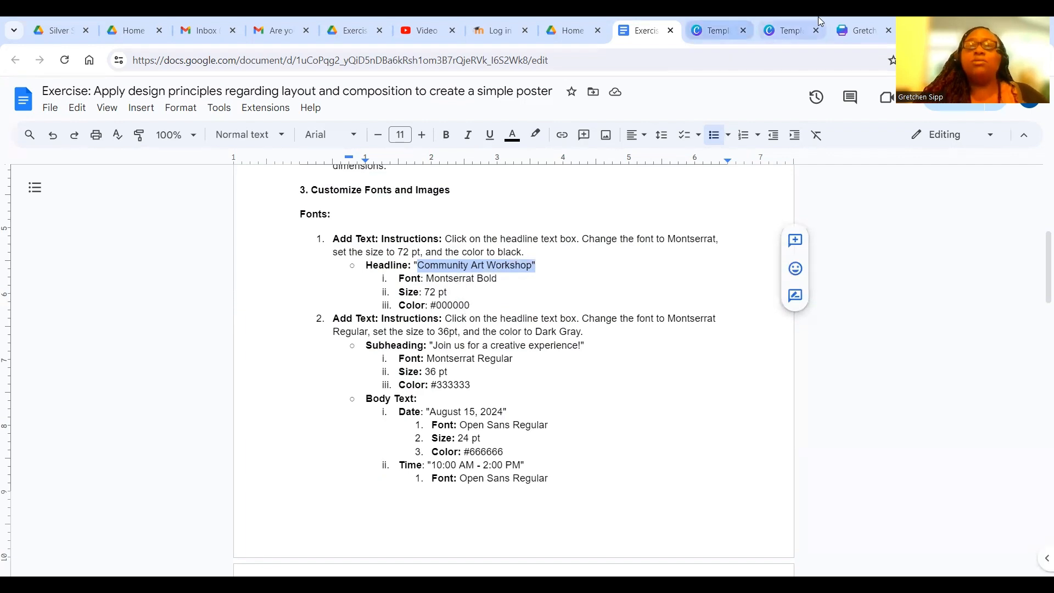
{"action": "left_click", "coordinate": [855, 37]}
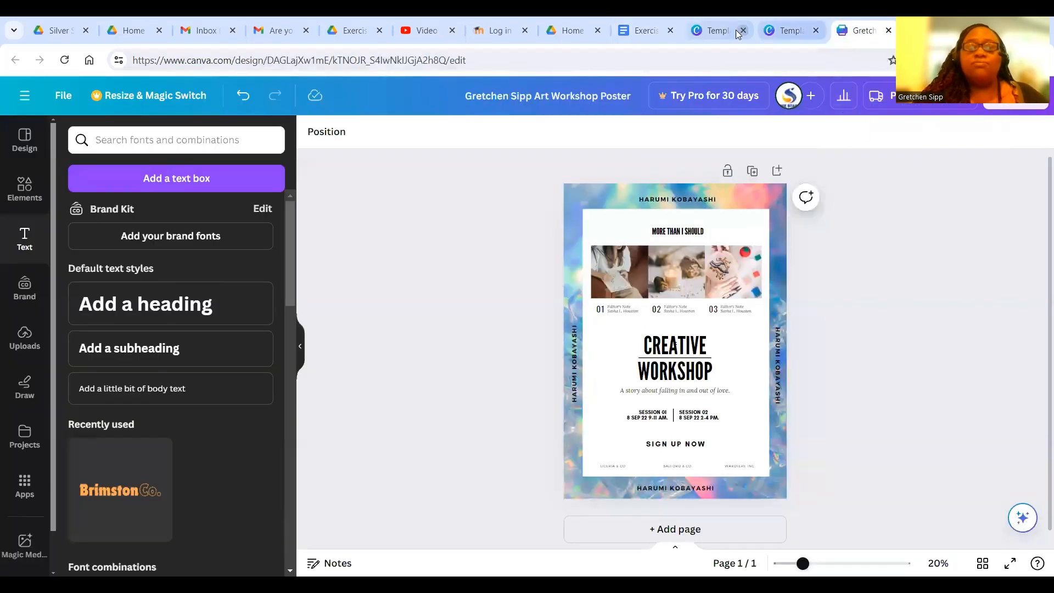
{"action": "left_click", "coordinate": [647, 33]}
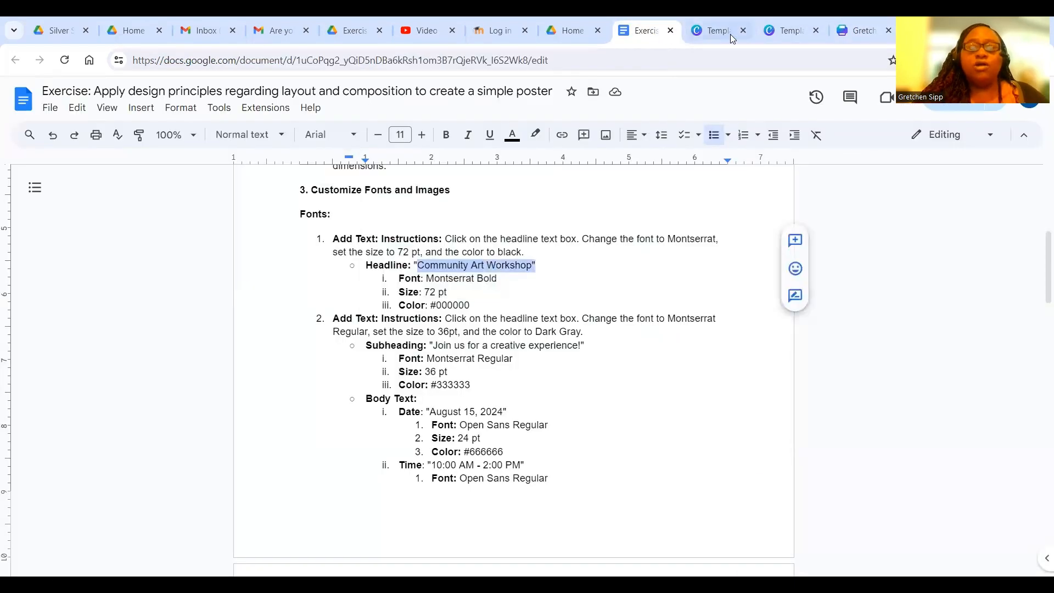
{"action": "left_click", "coordinate": [843, 36]}
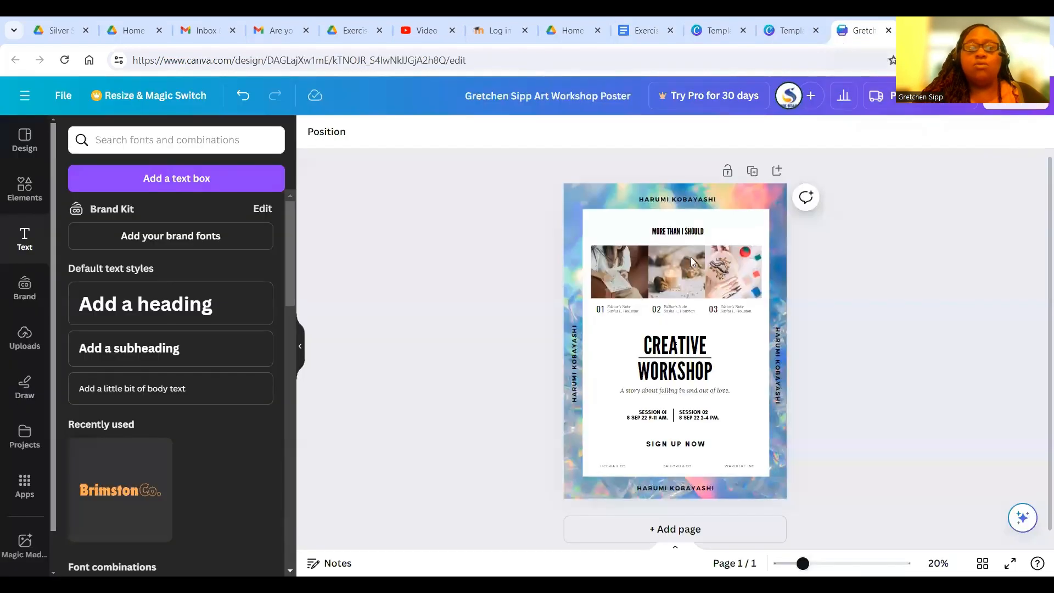
Replace the poster's "Creative Workshop" headline text with "COMMUNITY ART WORKSHOP".
{"action": "left_click", "coordinate": [660, 359]}
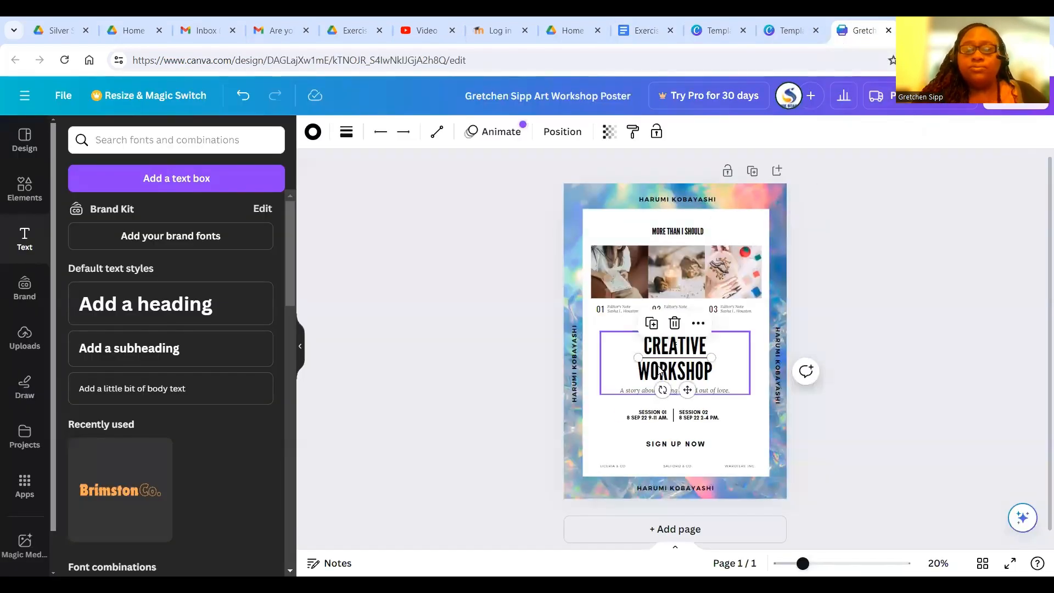
{"action": "left_click", "coordinate": [657, 345]}
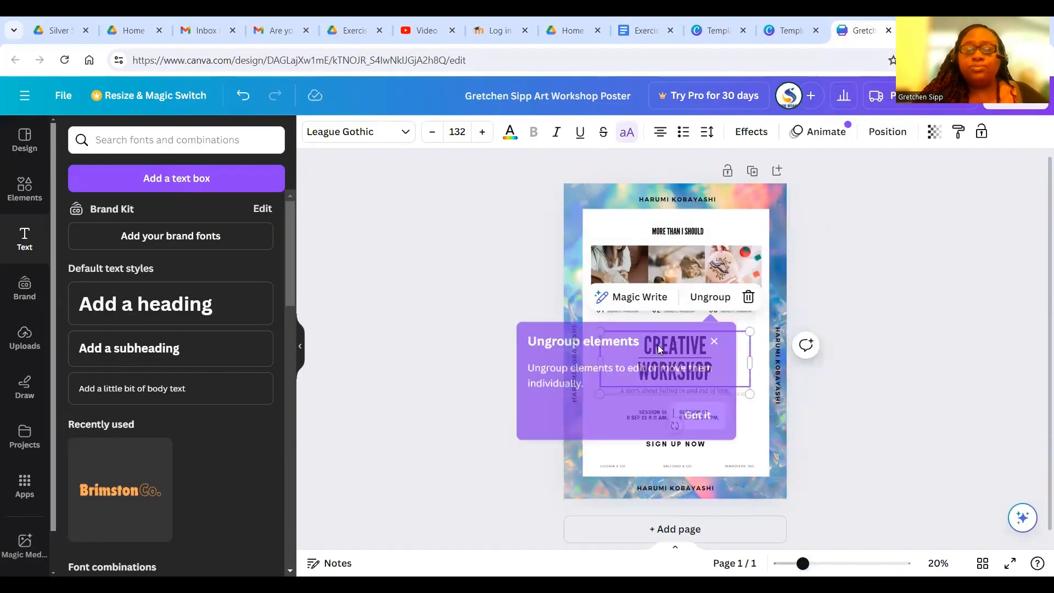
{"action": "left_click", "coordinate": [697, 413]}
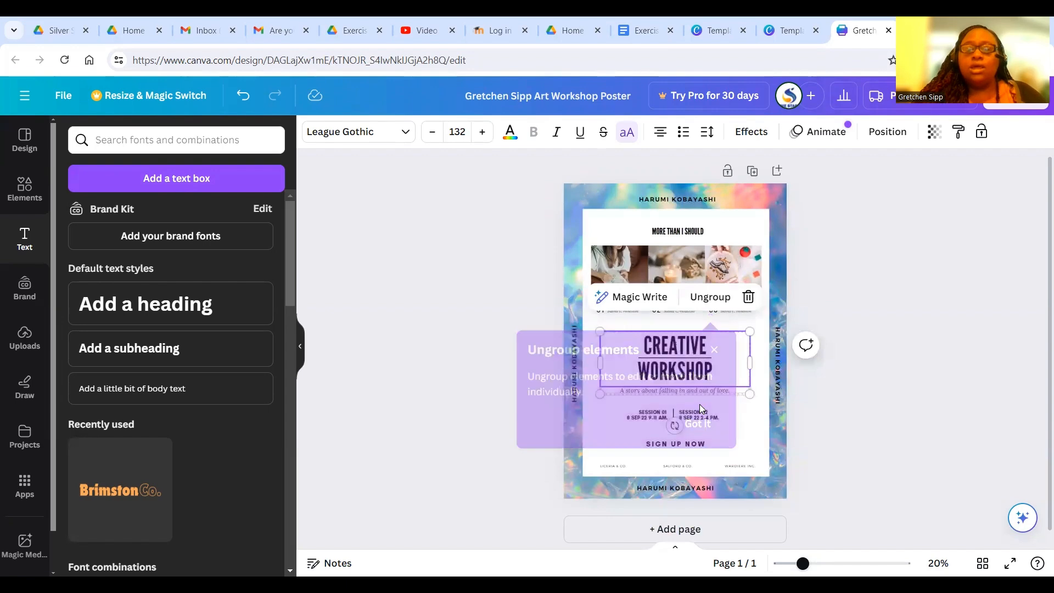
{"action": "left_click", "coordinate": [846, 340]}
{"action": "left_click", "coordinate": [705, 355]}
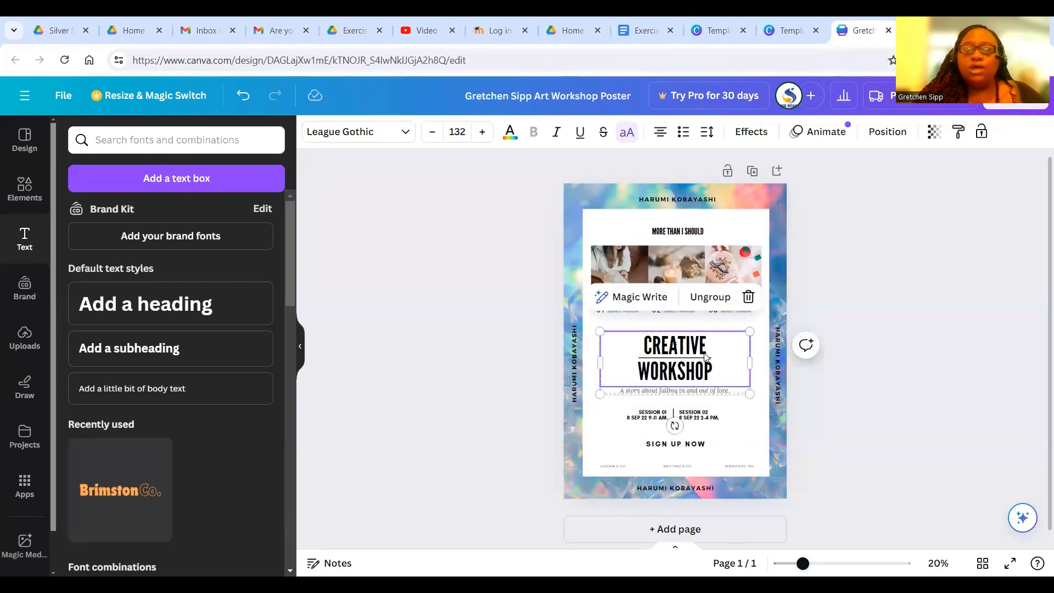
{"action": "double_click", "coordinate": [678, 345]}
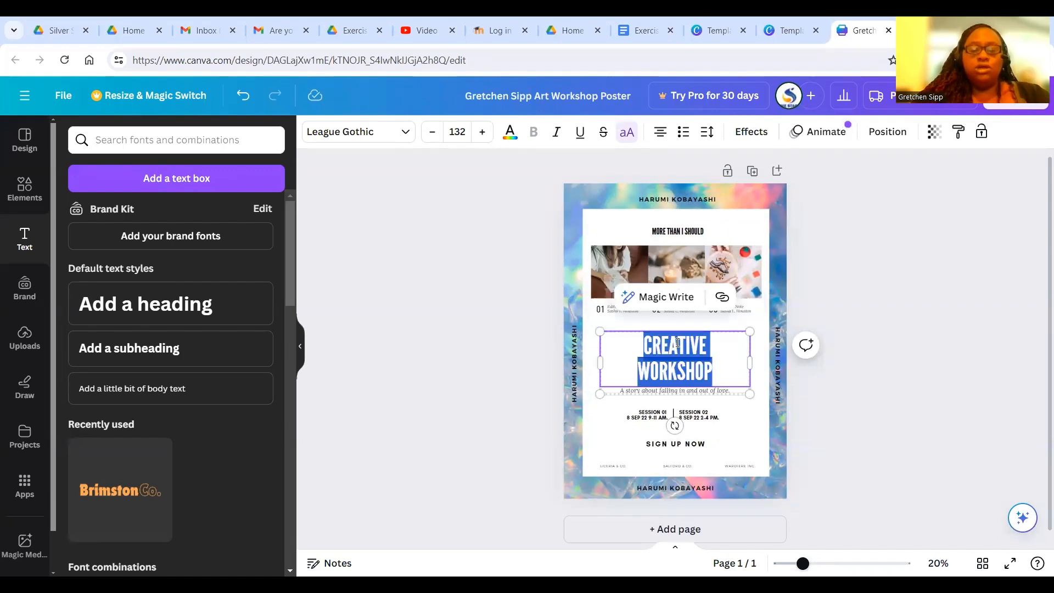
{"action": "type", "text": "COMMUN"}
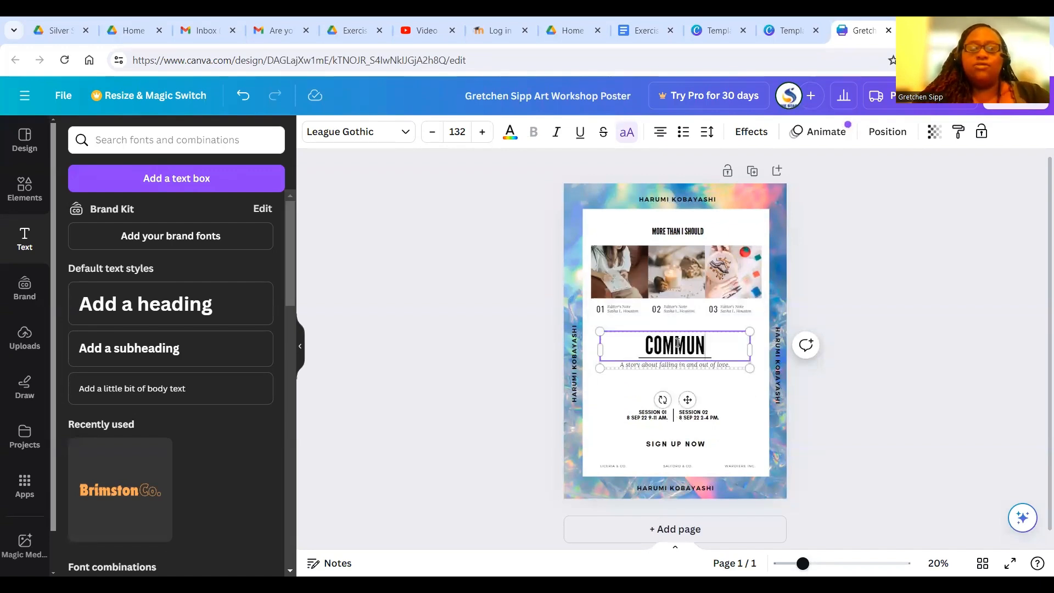
{"action": "type", "text": "ITY ART"}
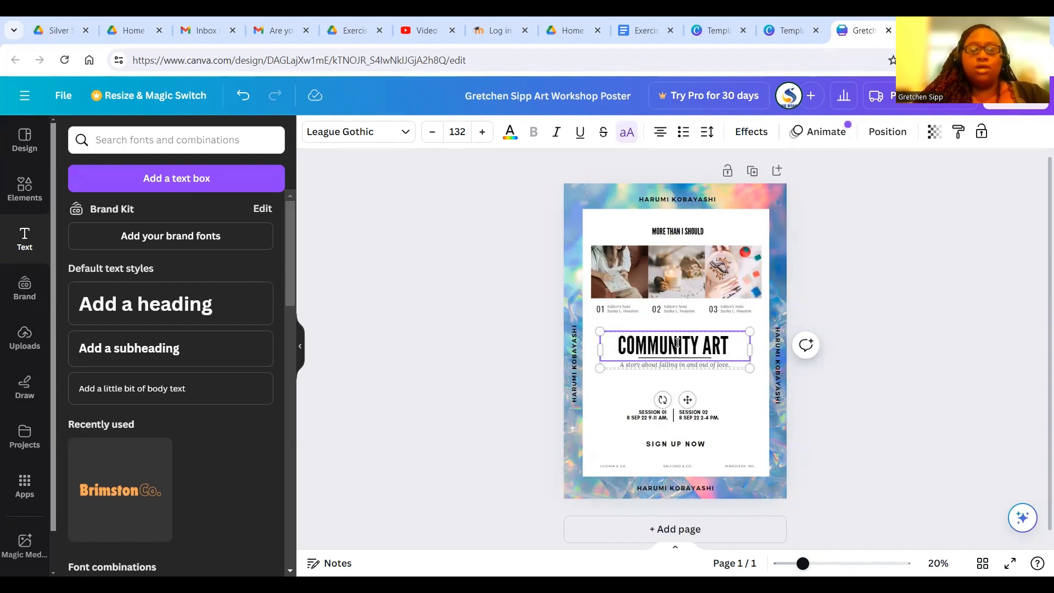
{"action": "type", "text": " WOR"}
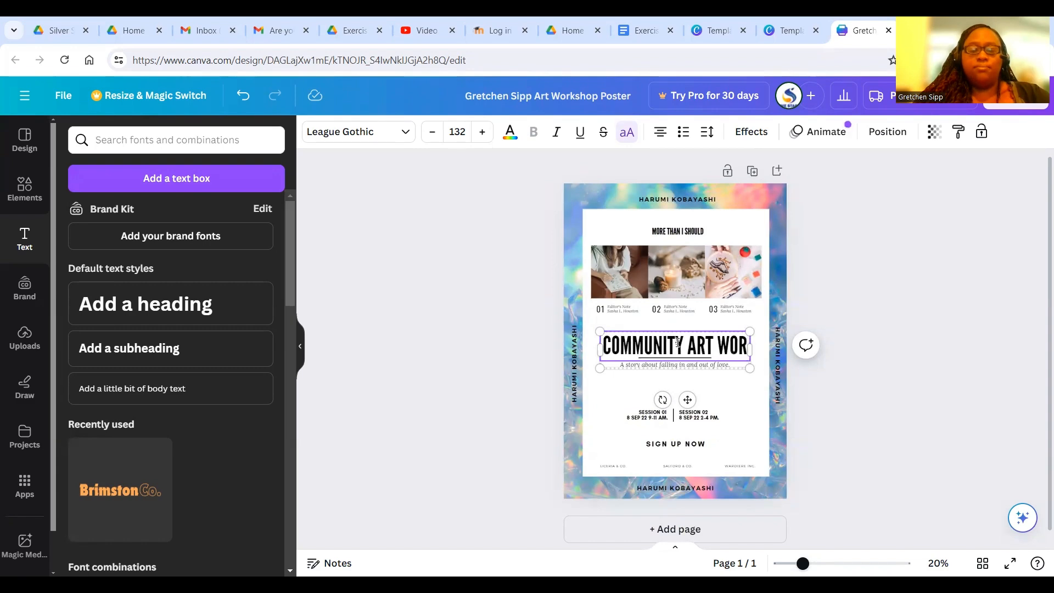
{"action": "type", "text": "KSHOP"}
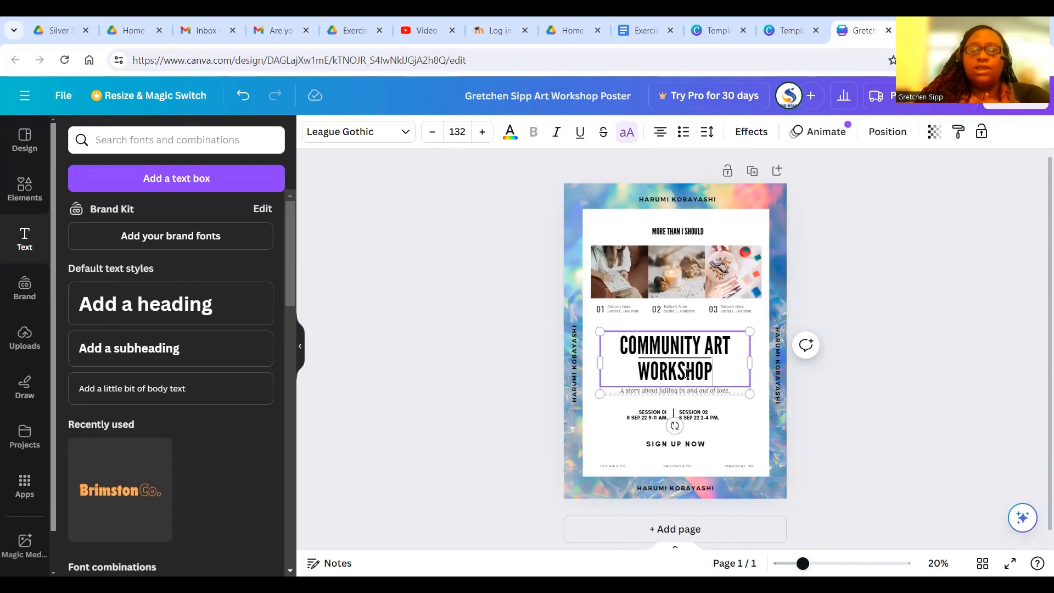
Check the headline's font specification in the Google Docs exercise and return to the Canva poster.
{"action": "left_click", "coordinate": [647, 28]}
{"action": "left_click", "coordinate": [494, 280]}
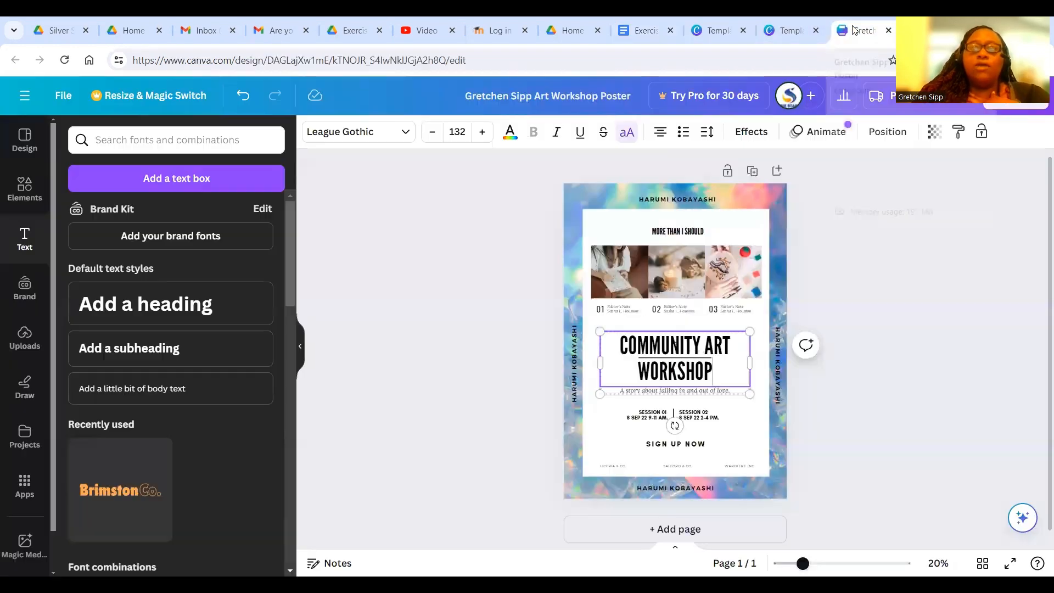
{"action": "left_click", "coordinate": [857, 30]}
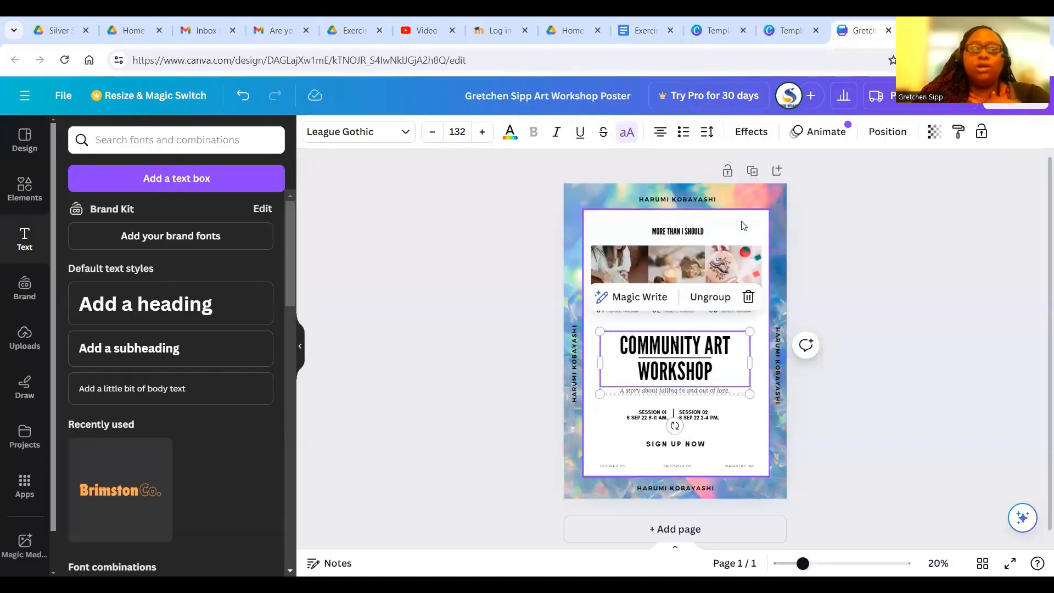
Search the fonts for "montserrat" and set the "Community Art Workshop" headline to Montserrat Bold.
{"action": "left_click", "coordinate": [381, 138]}
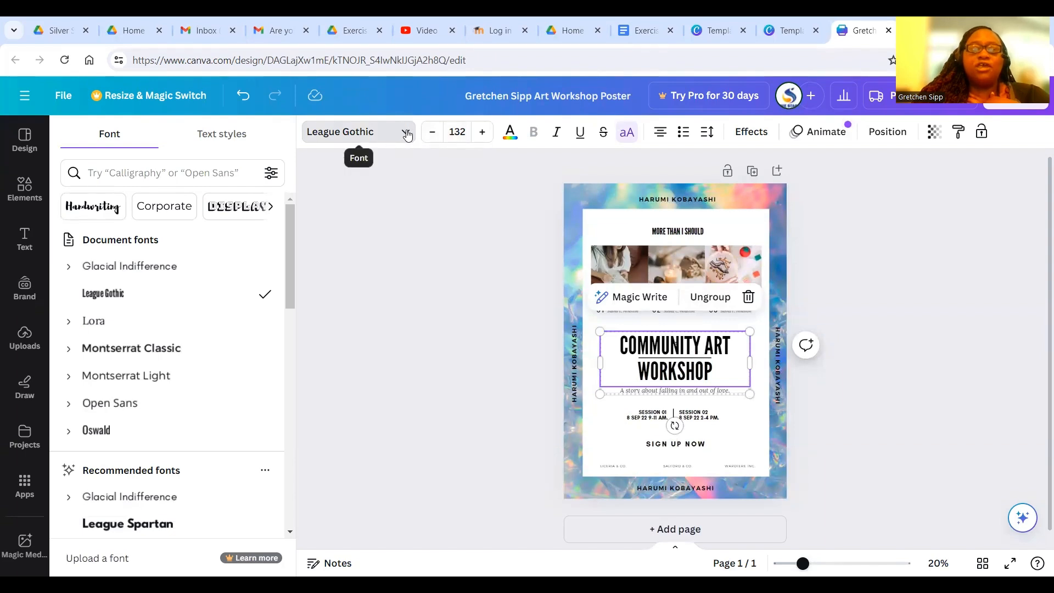
{"action": "left_click", "coordinate": [407, 135]}
{"action": "left_click", "coordinate": [407, 136]}
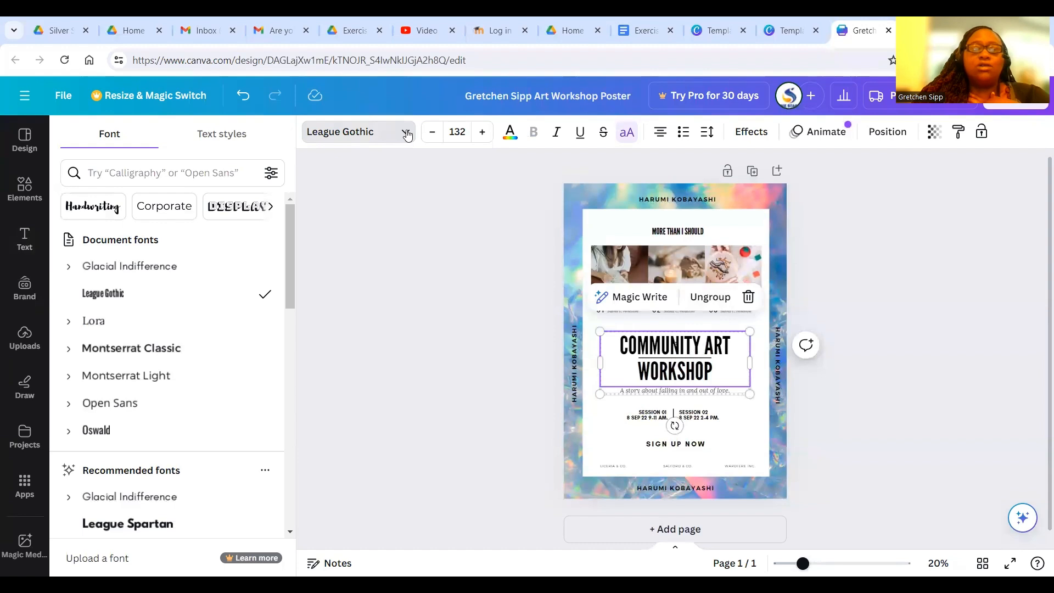
{"action": "left_click", "coordinate": [182, 175]}
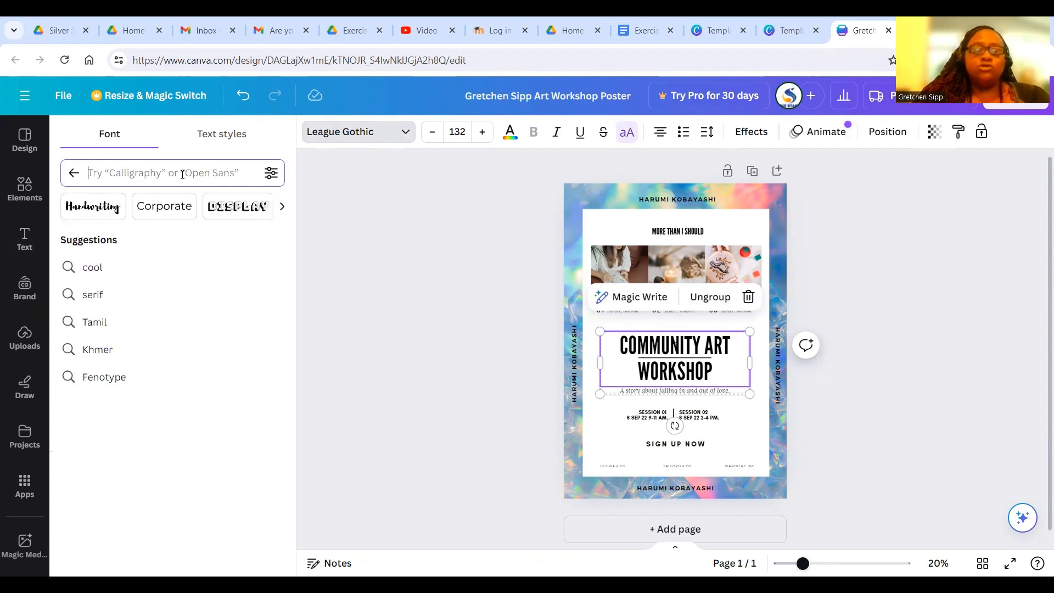
{"action": "type", "text": "montse"}
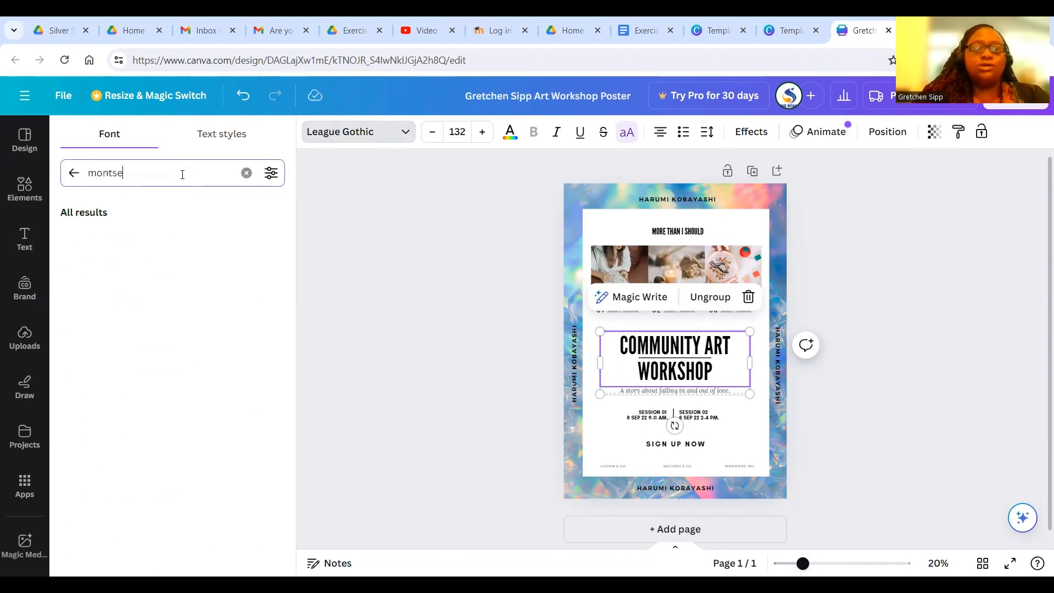
{"action": "type", "text": "rrat"}
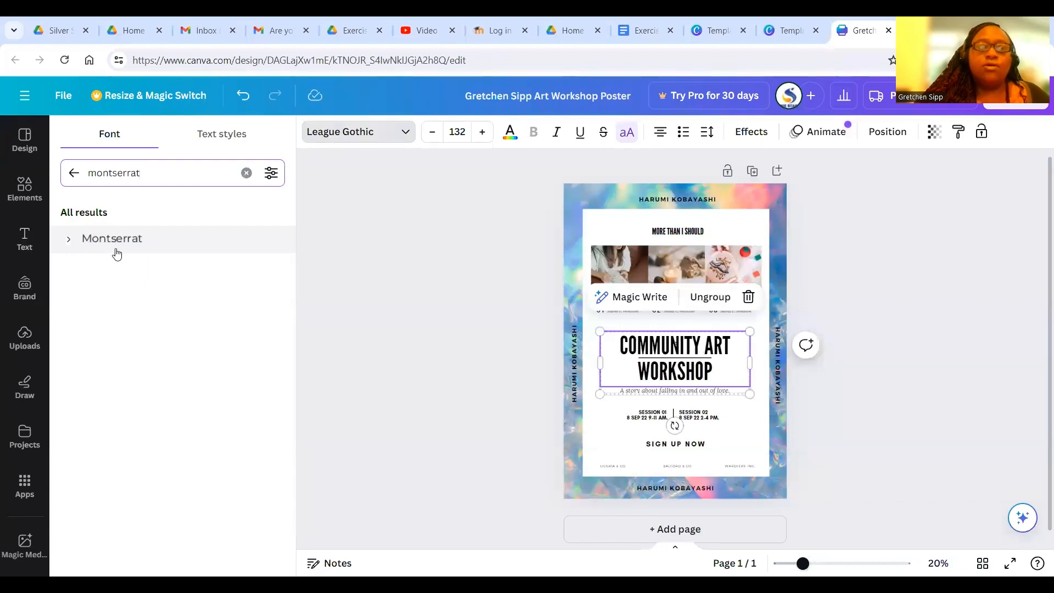
{"action": "left_click", "coordinate": [70, 240]}
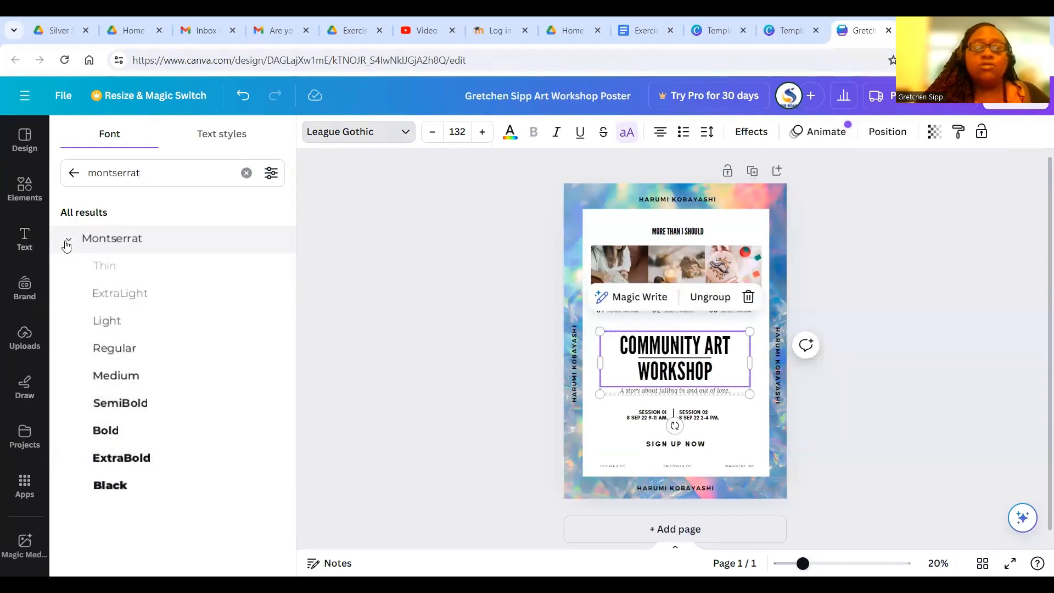
{"action": "left_click", "coordinate": [105, 432]}
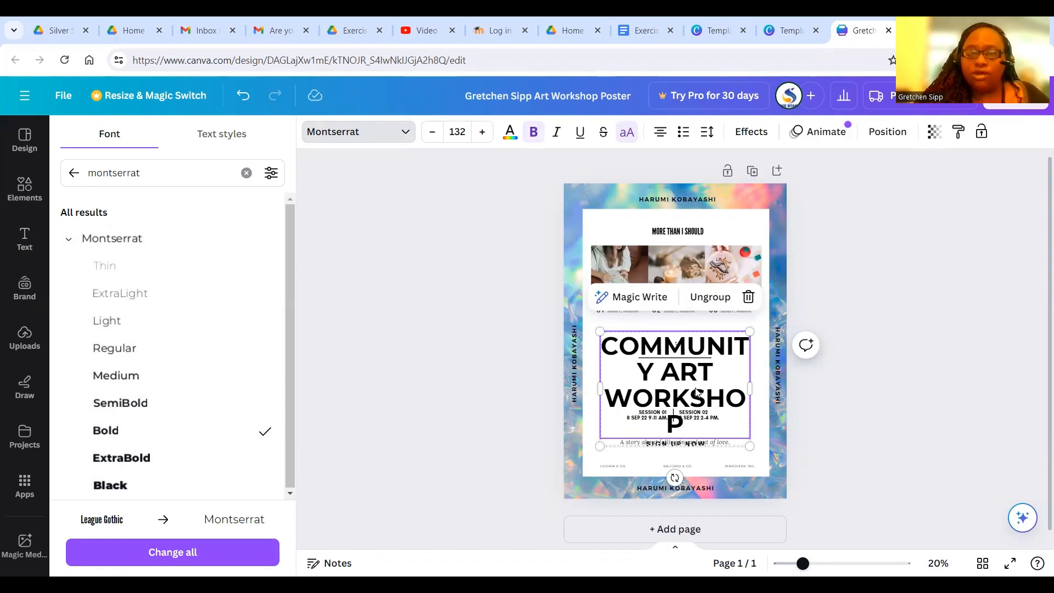
Set the headline's font size to 72 and nudge the headline group slightly up and to the right on the poster.
{"action": "triple_click", "coordinate": [679, 364]}
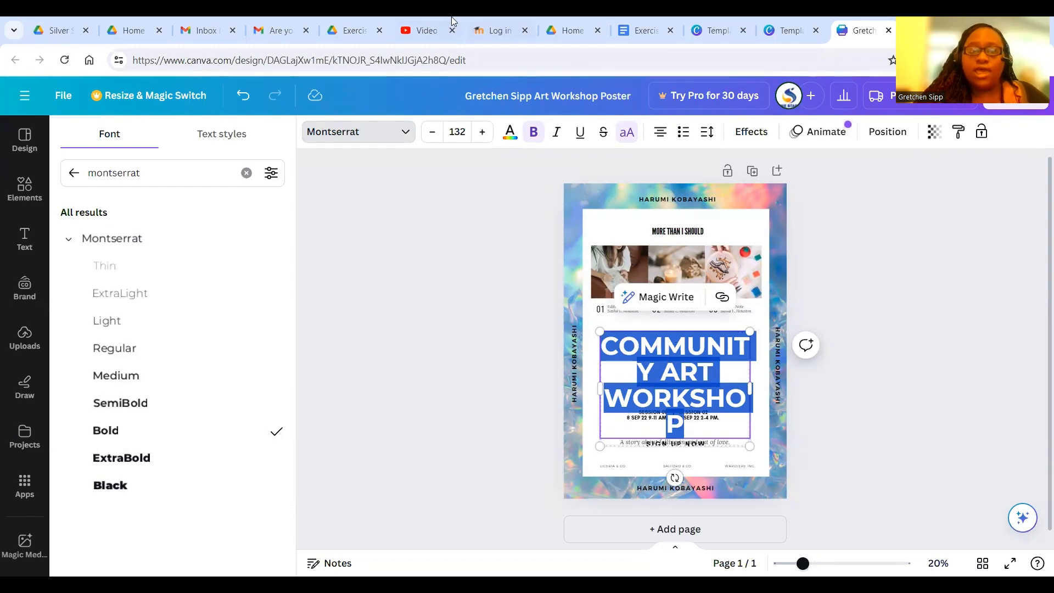
{"action": "left_click", "coordinate": [456, 133]}
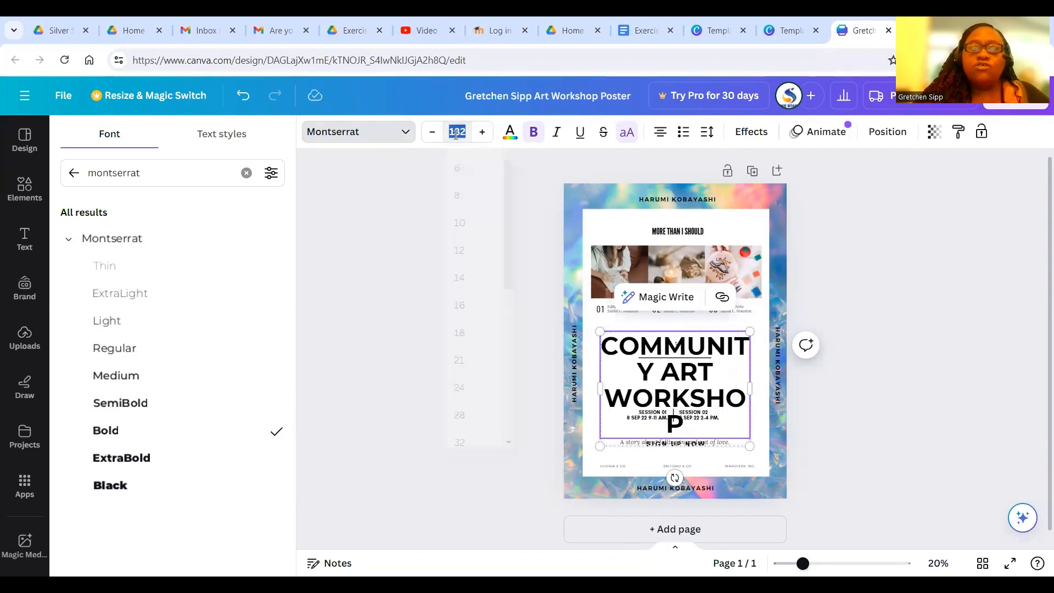
{"action": "type", "text": "72"}
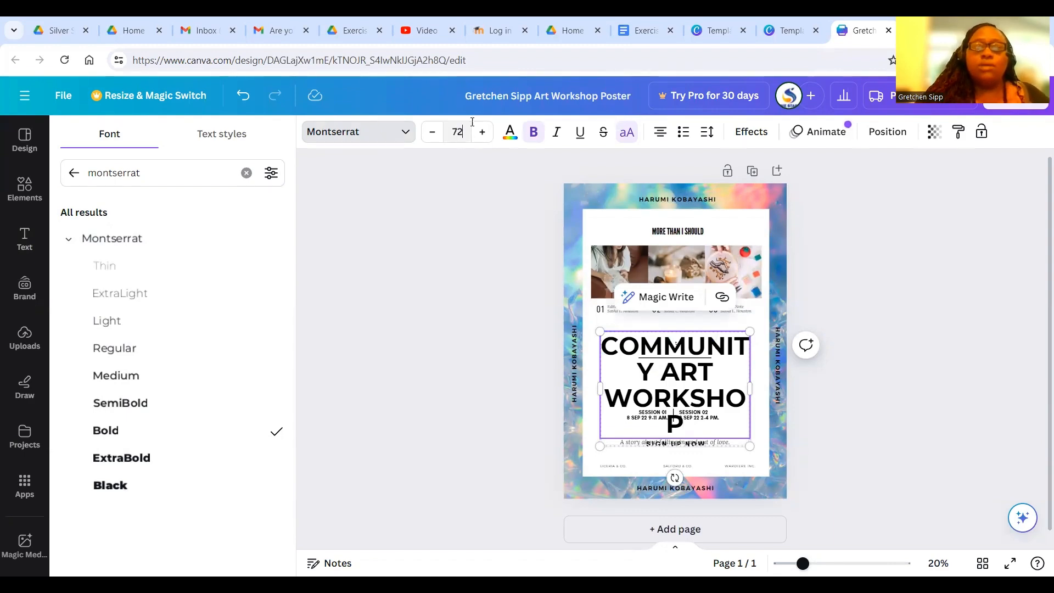
{"action": "left_click", "coordinate": [468, 134]}
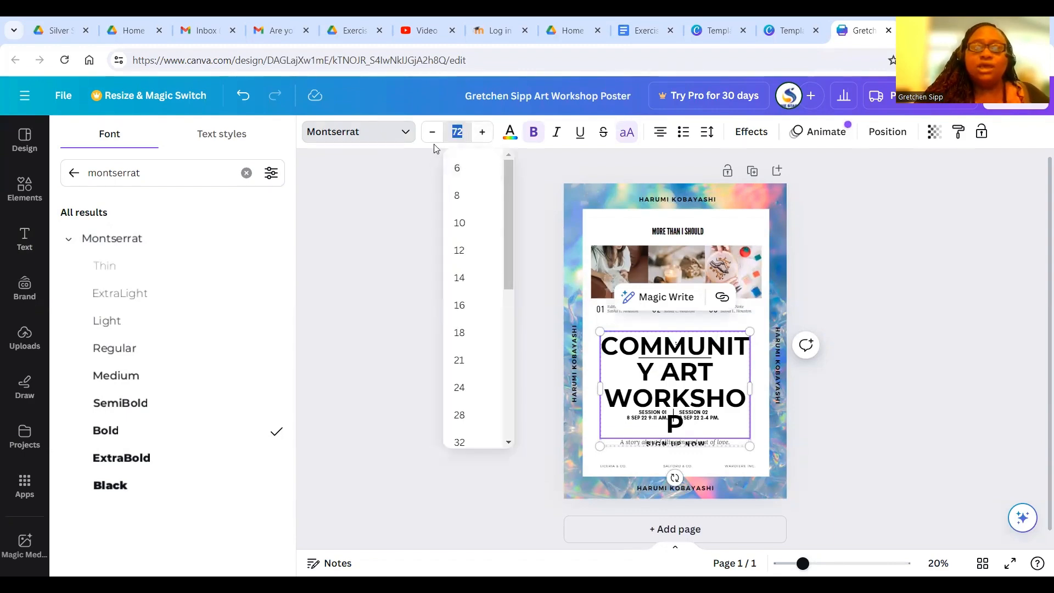
{"action": "key", "text": "Return"}
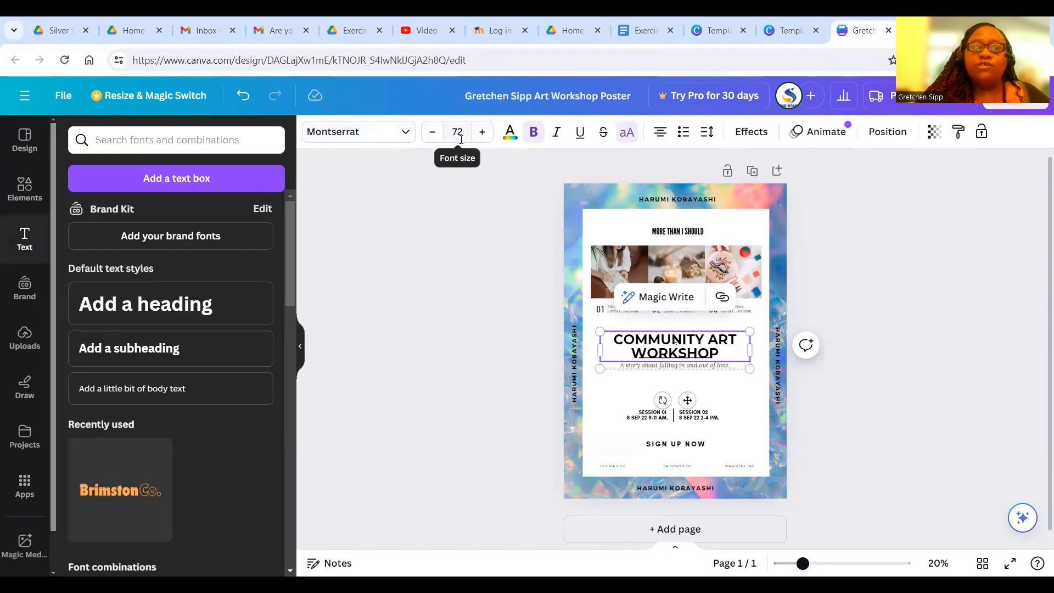
{"action": "left_click", "coordinate": [462, 130]}
{"action": "left_click", "coordinate": [464, 130]}
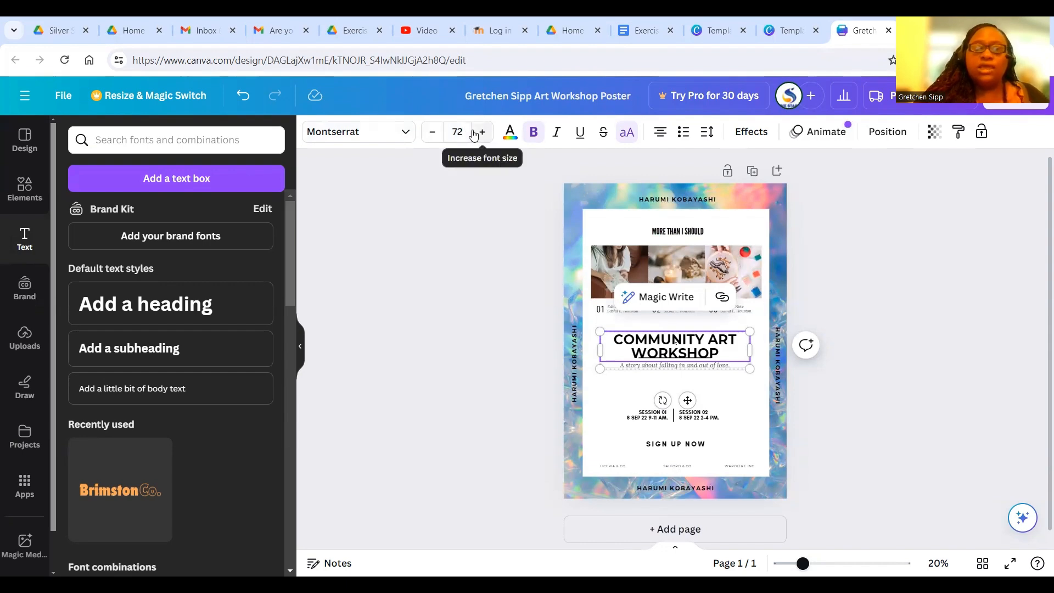
{"action": "left_click", "coordinate": [690, 345]}
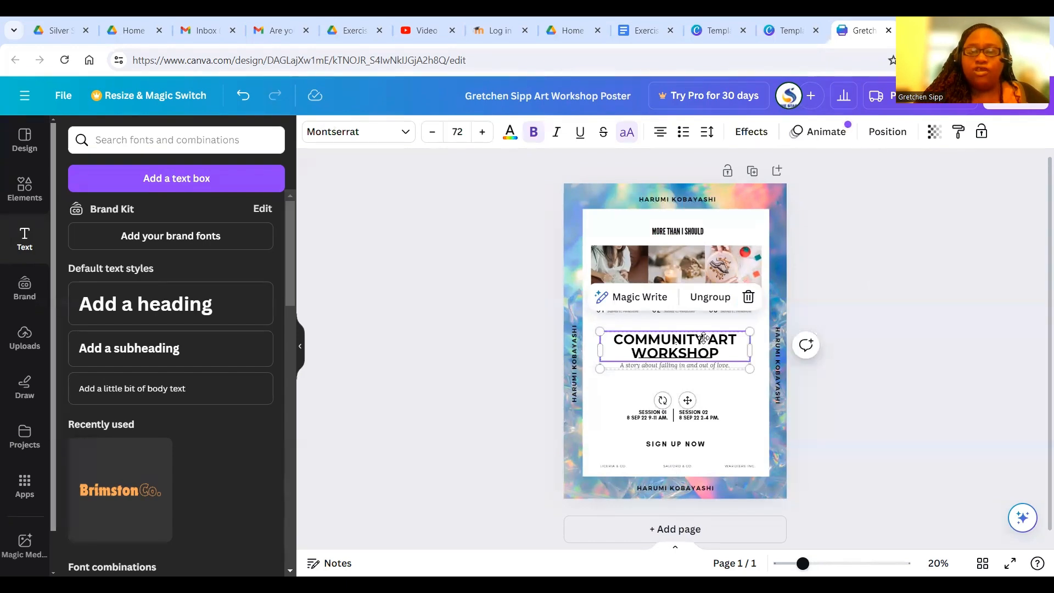
{"action": "left_click_drag", "start_coordinate": [703, 337], "coordinate": [709, 340]}
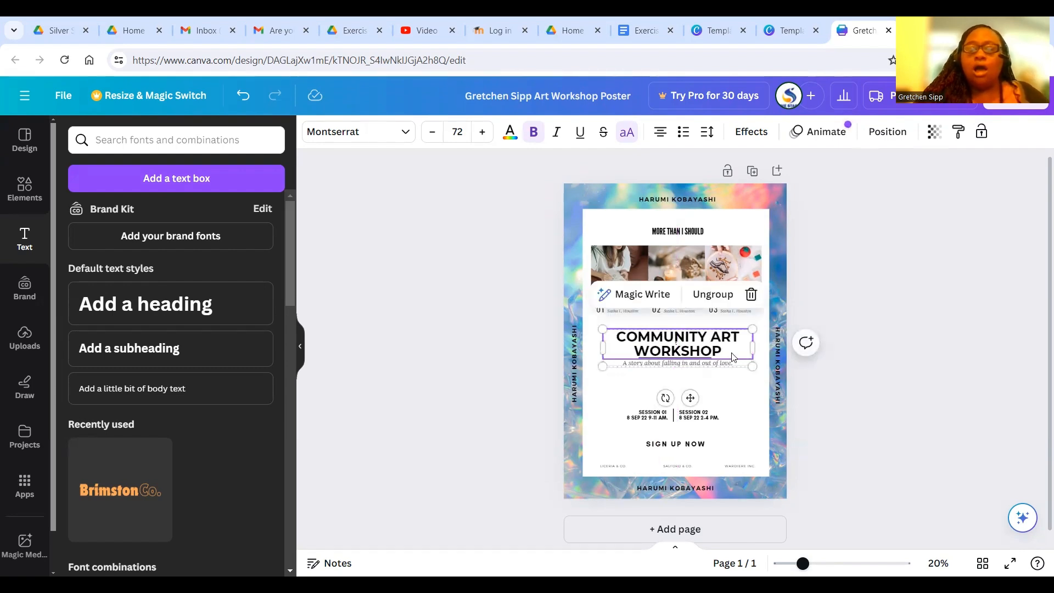
Select the tagline below the headline, read the subheading and body text specifications in the Google Docs exercise, and return to the Canva poster.
{"action": "left_click", "coordinate": [685, 366]}
{"action": "double_click", "coordinate": [684, 364]}
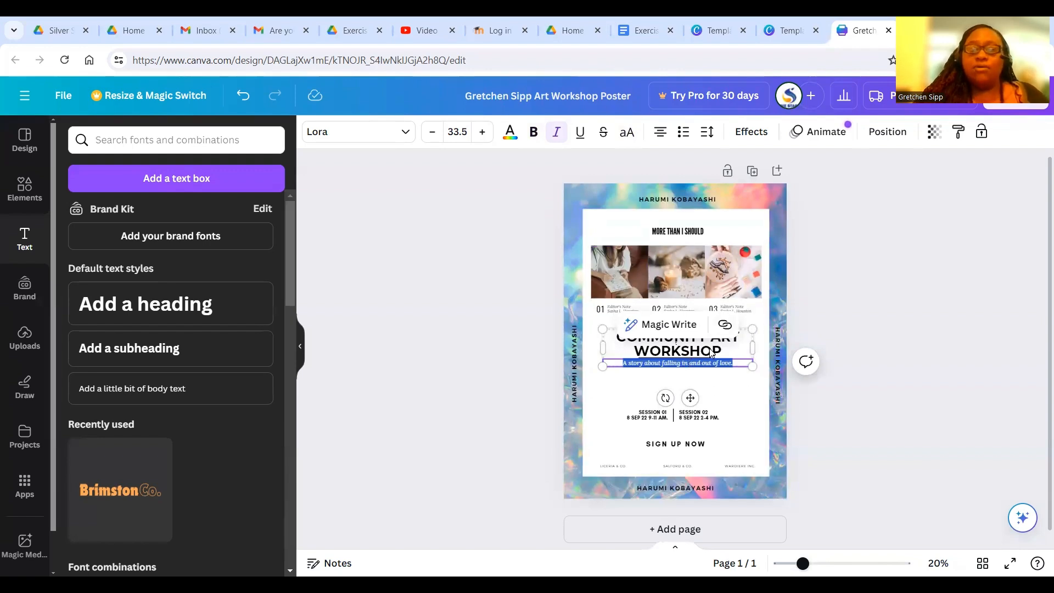
{"action": "left_click", "coordinate": [642, 35]}
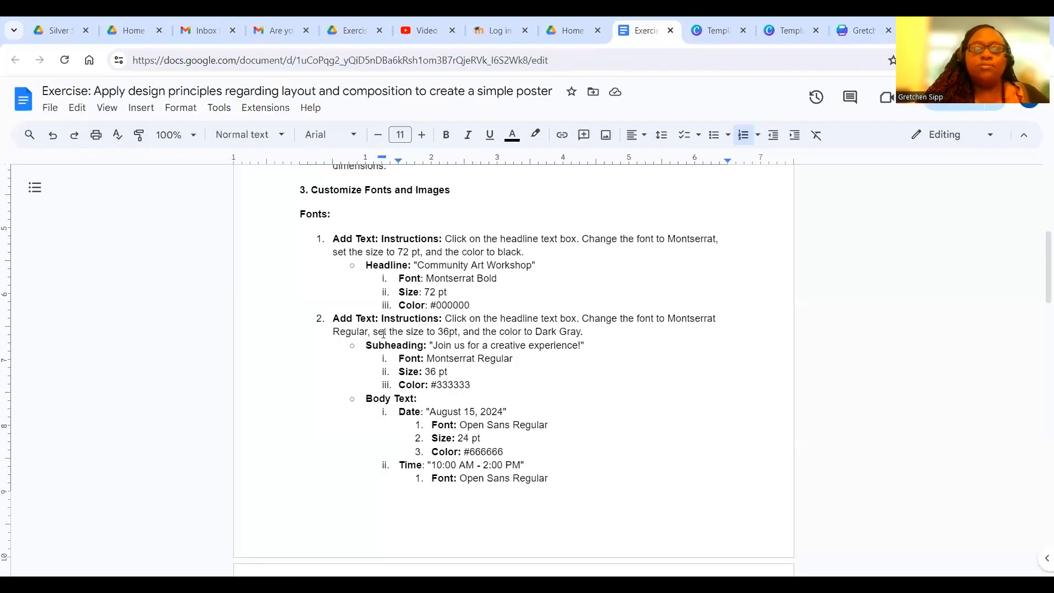
{"action": "scroll", "coordinate": [381, 323], "scroll_direction": "down", "scroll_amount": 2}
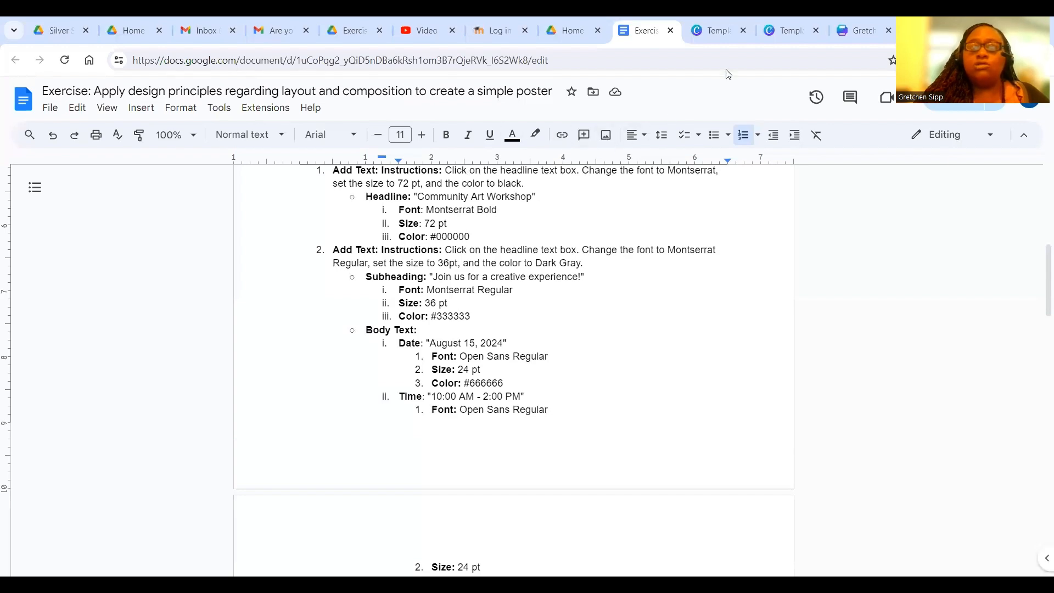
{"action": "left_click", "coordinate": [846, 31]}
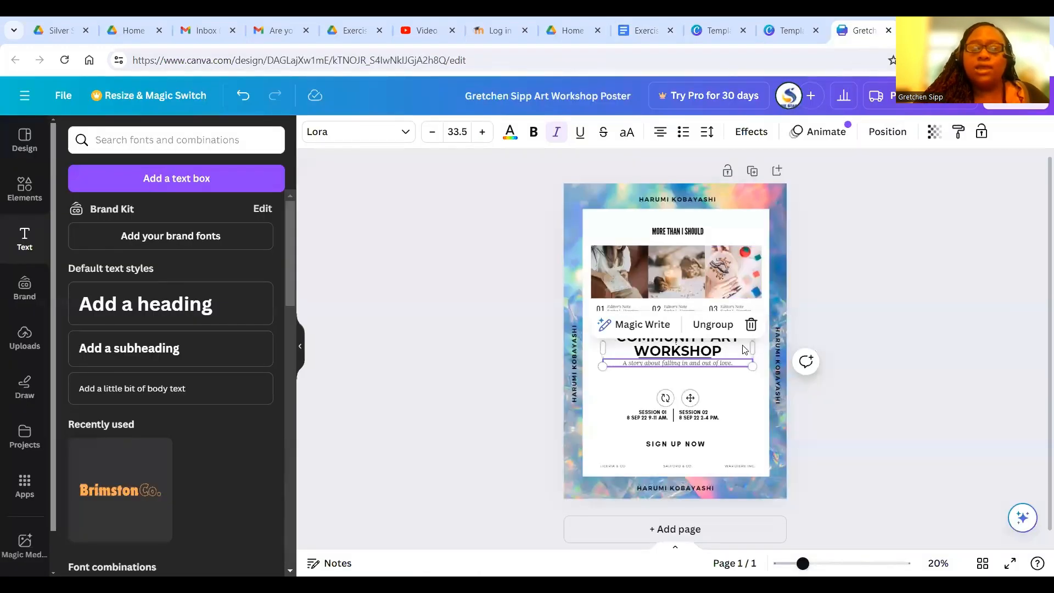
Set the "Community Art Workshop" headline's text color to #000000.
{"action": "left_click", "coordinate": [702, 351]}
{"action": "double_click", "coordinate": [702, 349]}
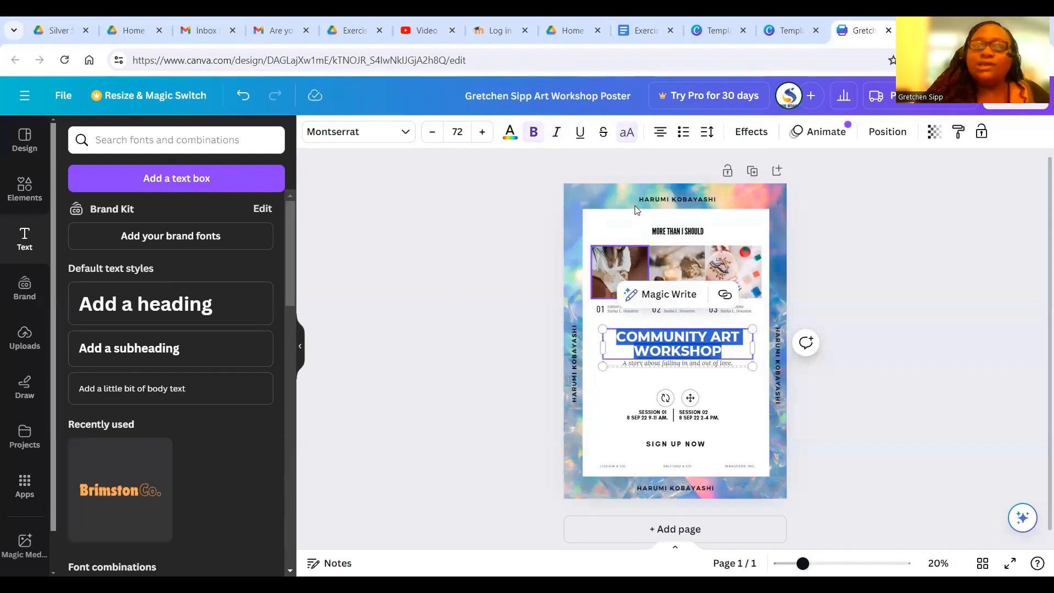
{"action": "left_click", "coordinate": [514, 139]}
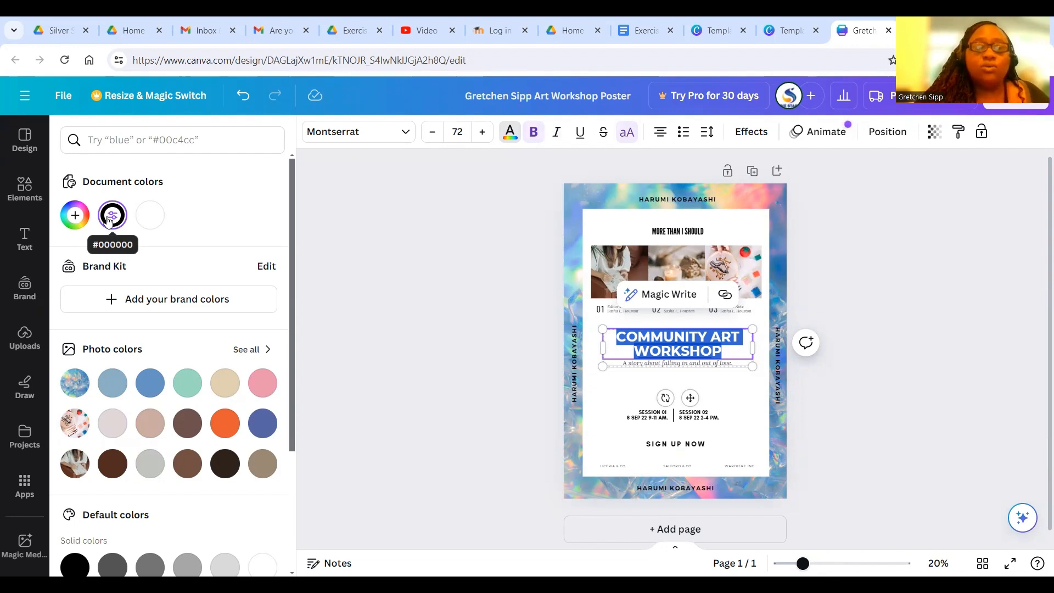
{"action": "left_click", "coordinate": [78, 223]}
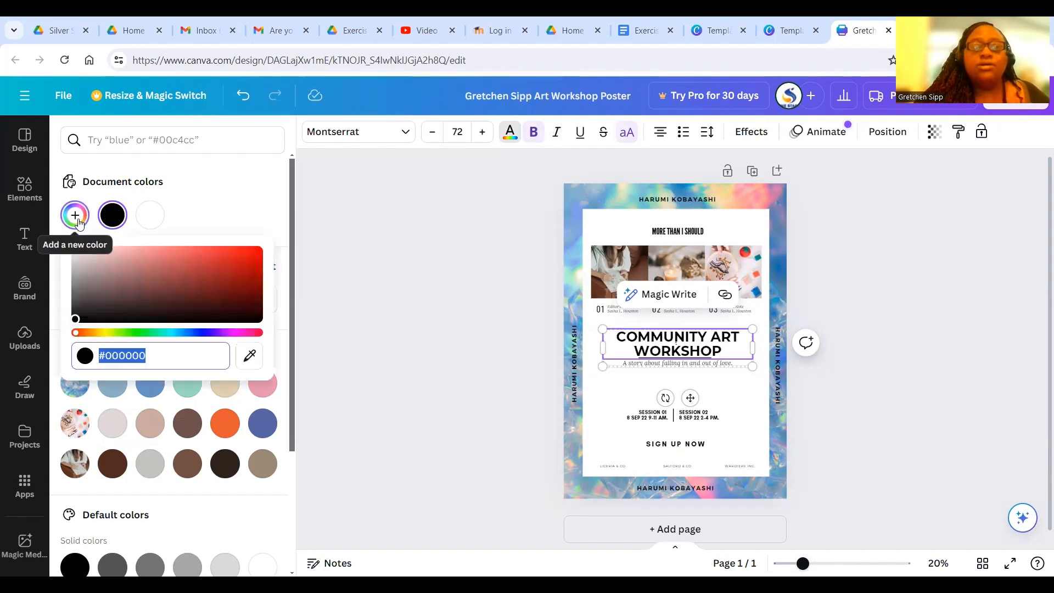
{"action": "left_click", "coordinate": [154, 354]}
{"action": "double_click", "coordinate": [155, 354]}
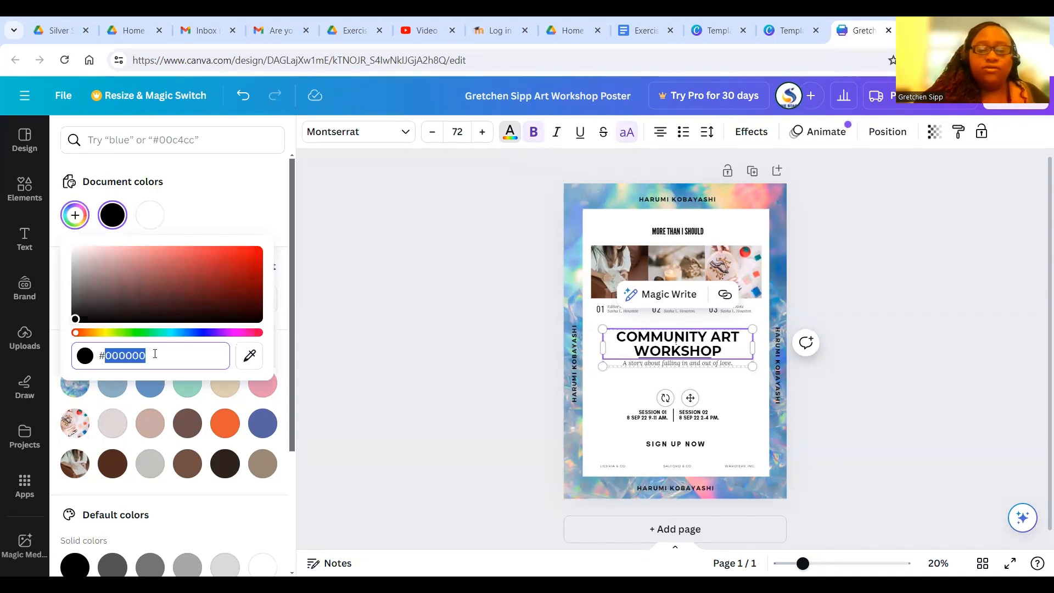
{"action": "type", "text": "000000"}
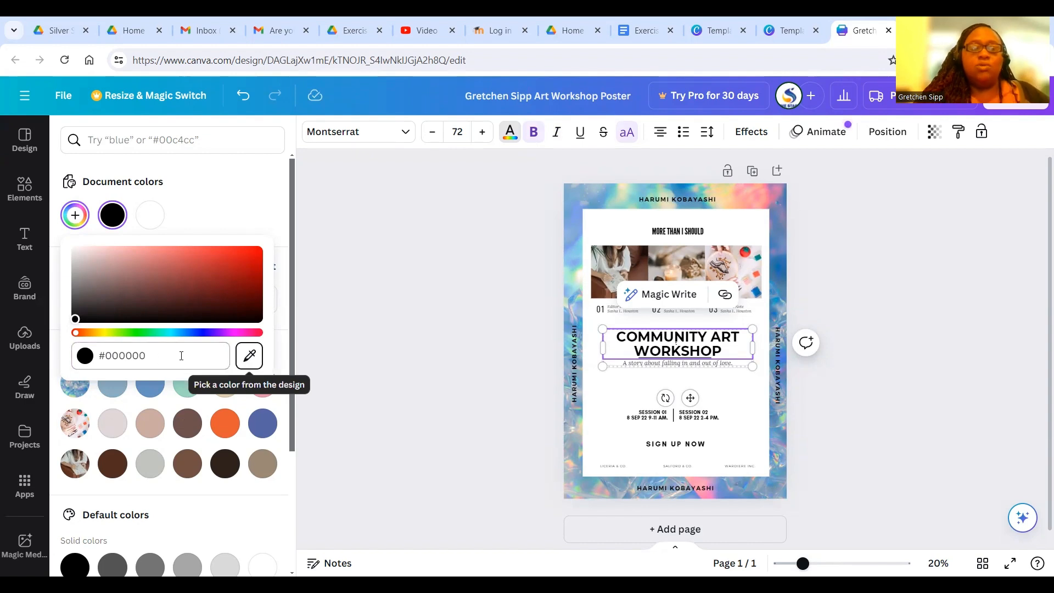
{"action": "triple_click", "coordinate": [181, 357]}
{"action": "key", "text": "Return"}
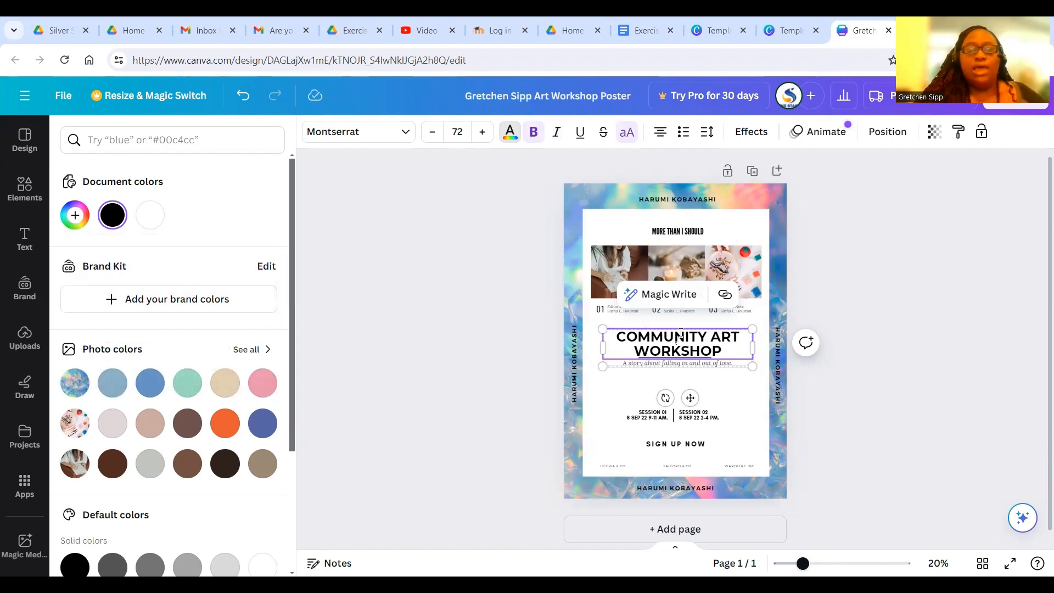
Read the subheading's wording, font, size and color specifications in the Google Docs exercise and return to the Canva poster.
{"action": "left_click", "coordinate": [657, 35]}
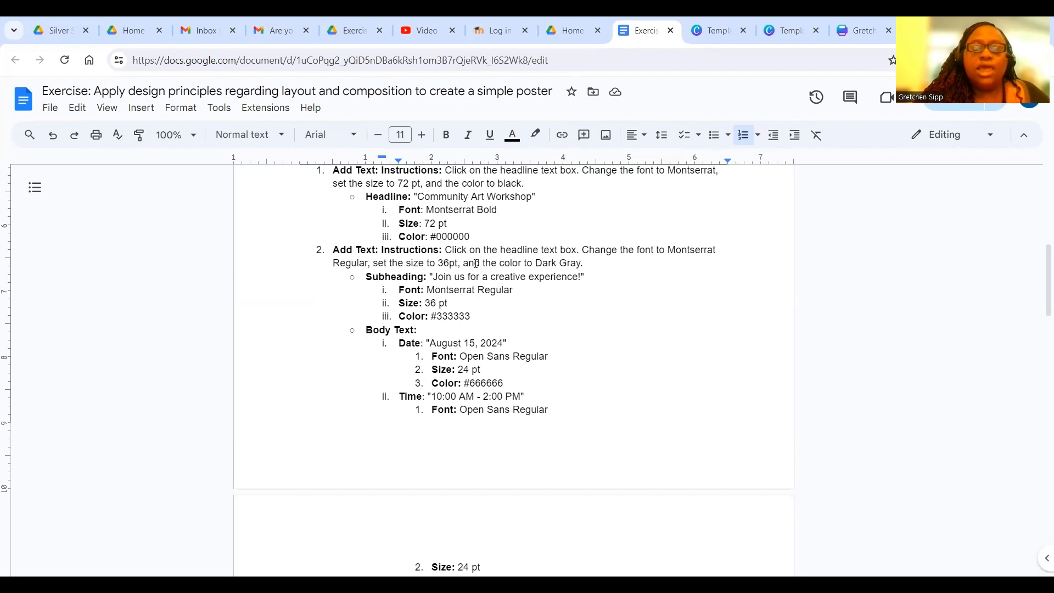
{"action": "left_click", "coordinate": [437, 276]}
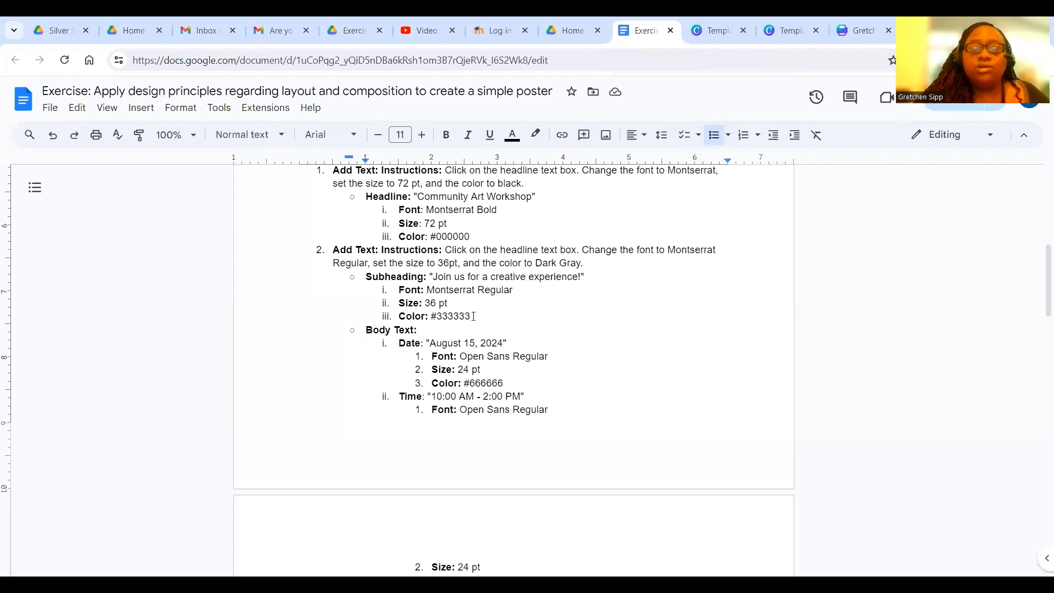
{"action": "left_click_drag", "start_coordinate": [473, 316], "coordinate": [438, 317]}
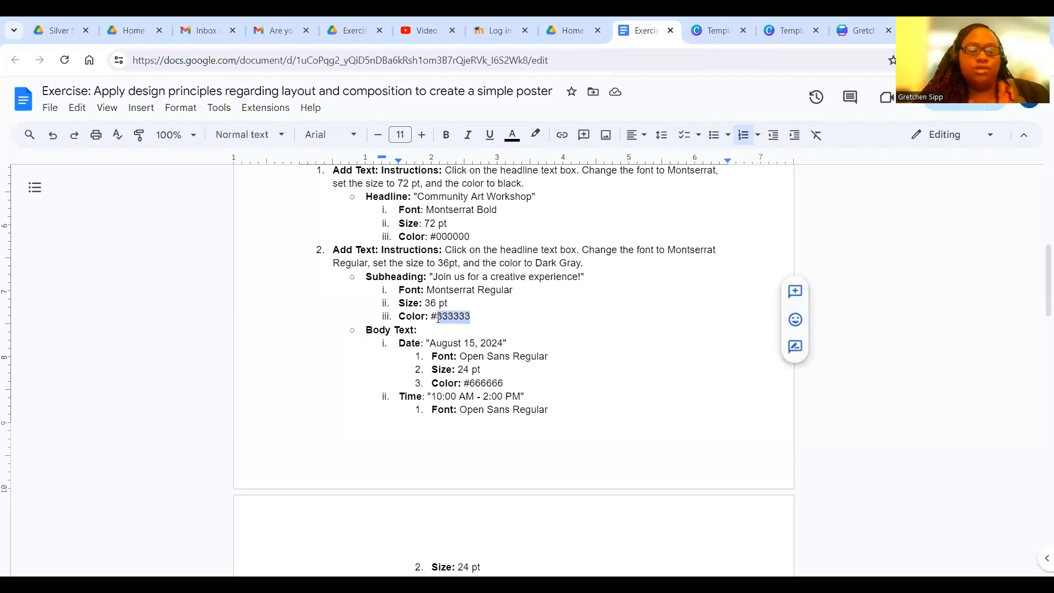
{"action": "left_click", "coordinate": [855, 29]}
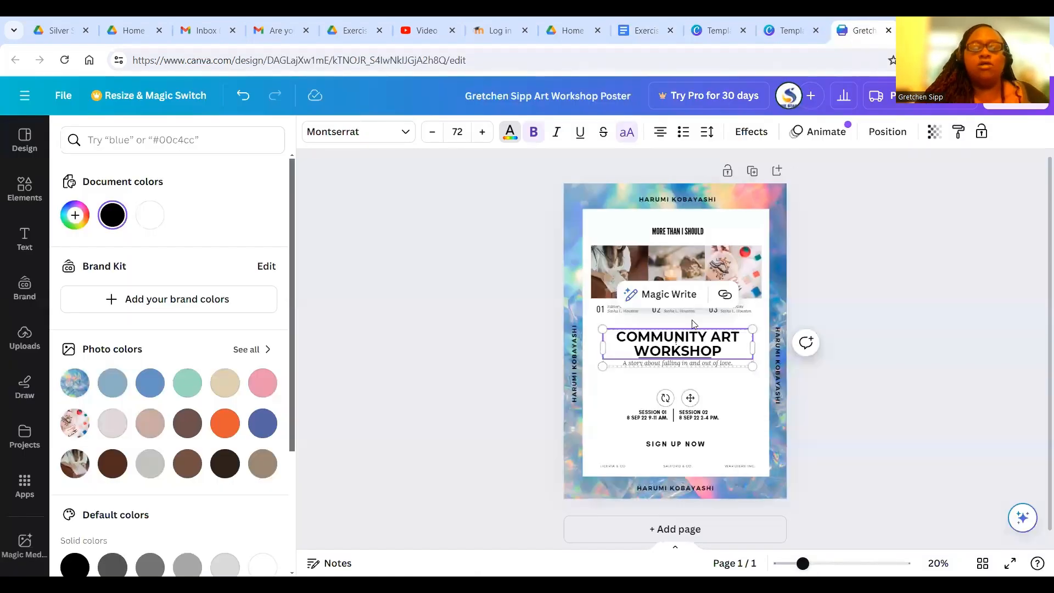
Replace the tagline below the headline with "Join us for a creative experience", rechecking the wording in the Google Docs exercise.
{"action": "double_click", "coordinate": [688, 365]}
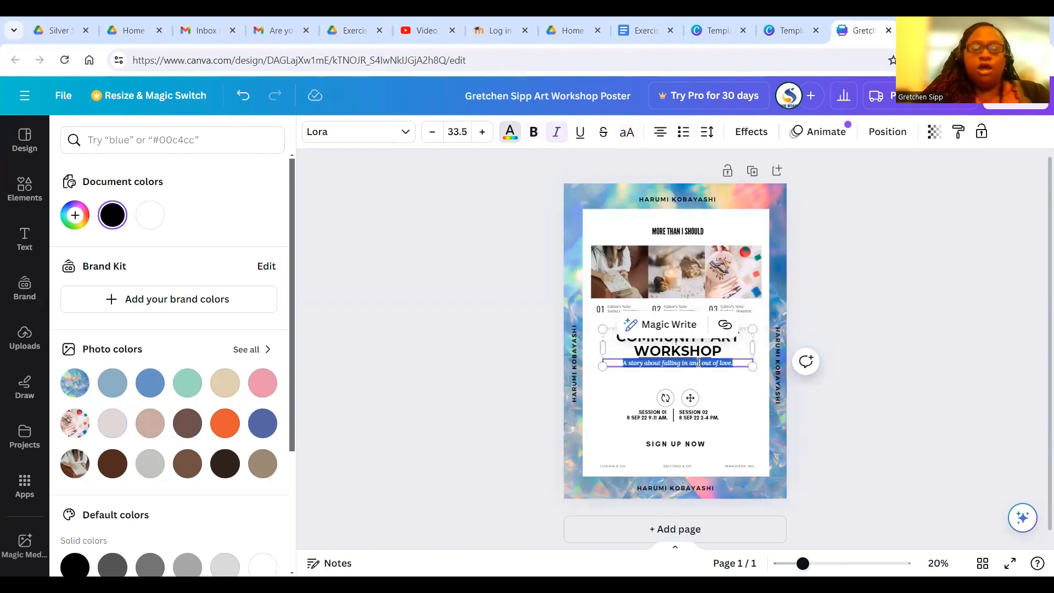
{"action": "type", "text": "Join"}
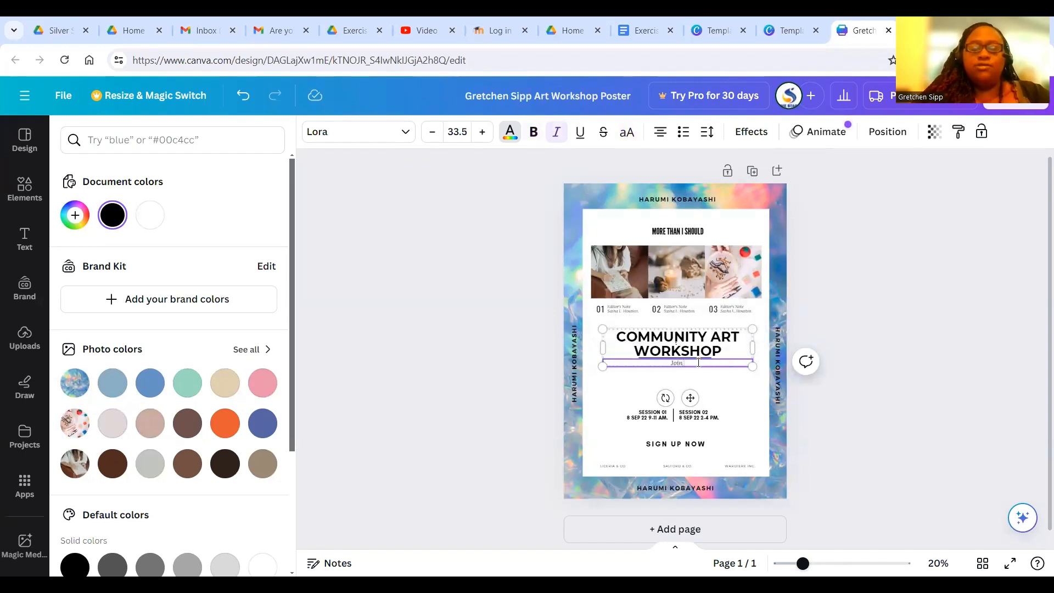
{"action": "type", "text": " us"}
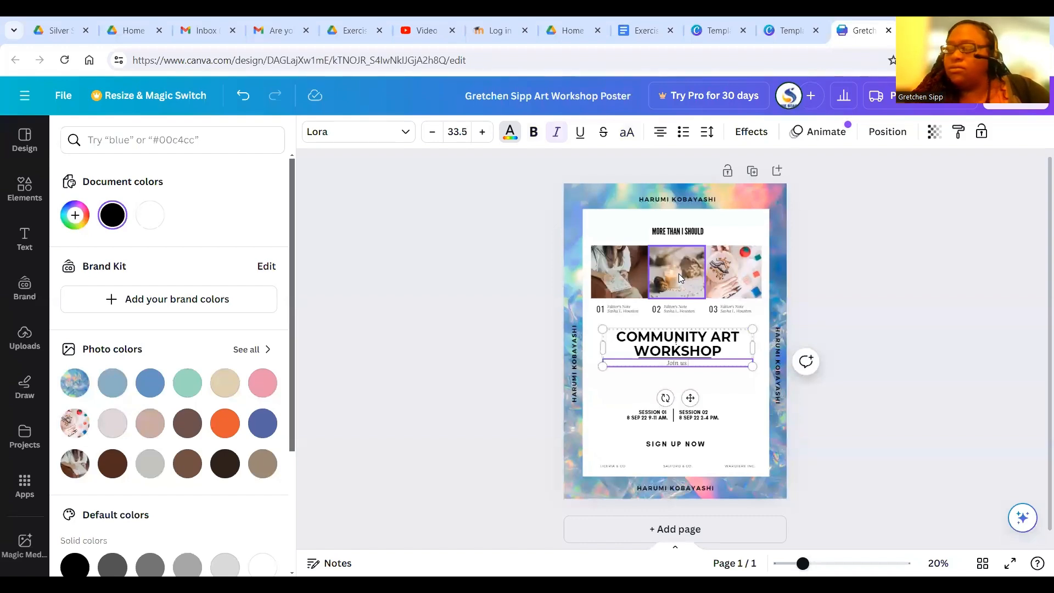
{"action": "left_click", "coordinate": [660, 32]}
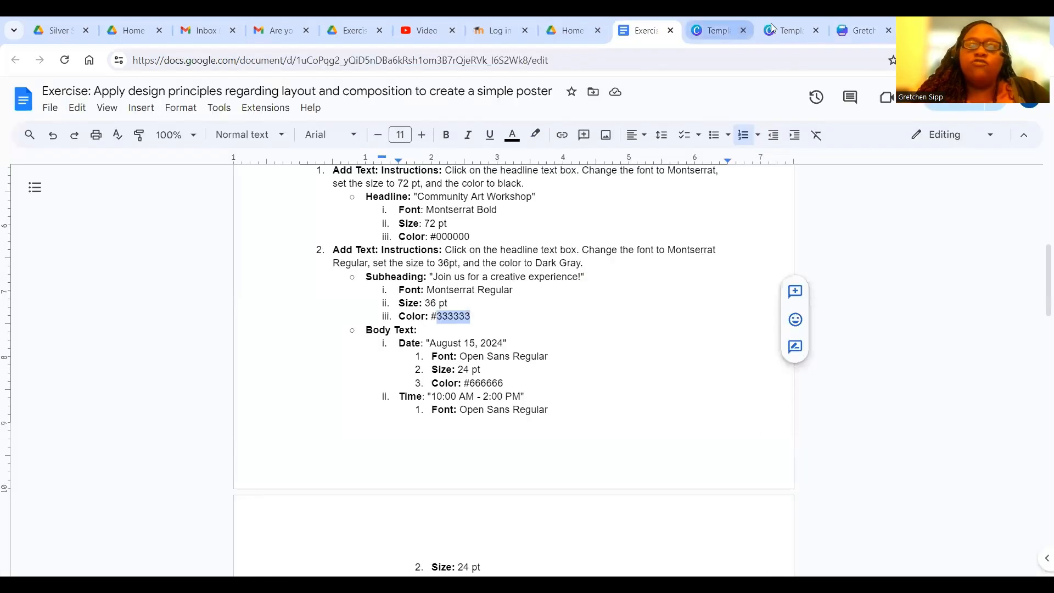
{"action": "left_click", "coordinate": [854, 30]}
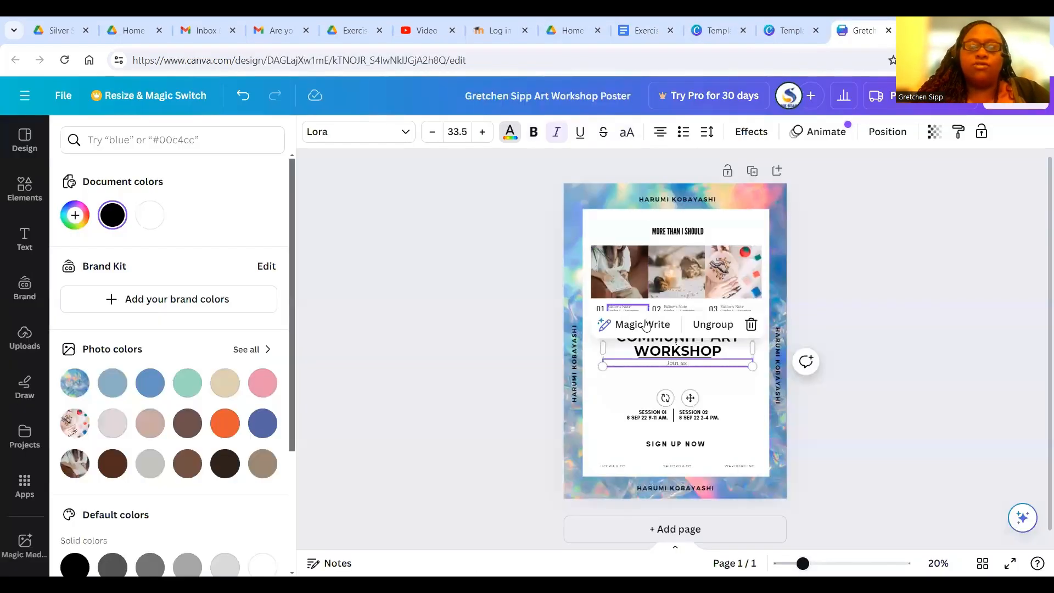
{"action": "left_click", "coordinate": [695, 362]}
{"action": "left_click", "coordinate": [689, 365]}
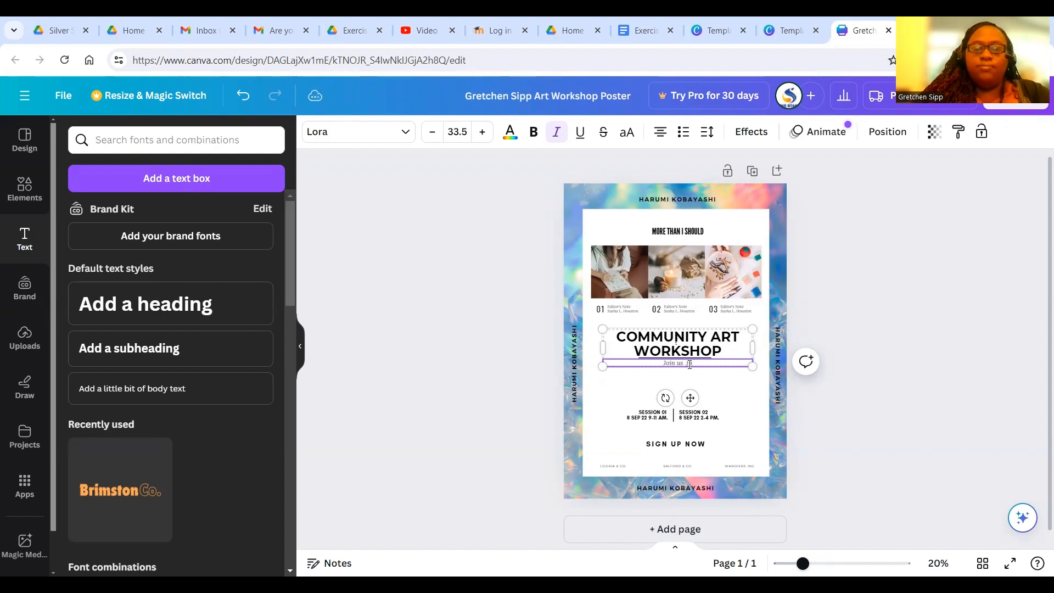
{"action": "type", "text": "for a treat!"}
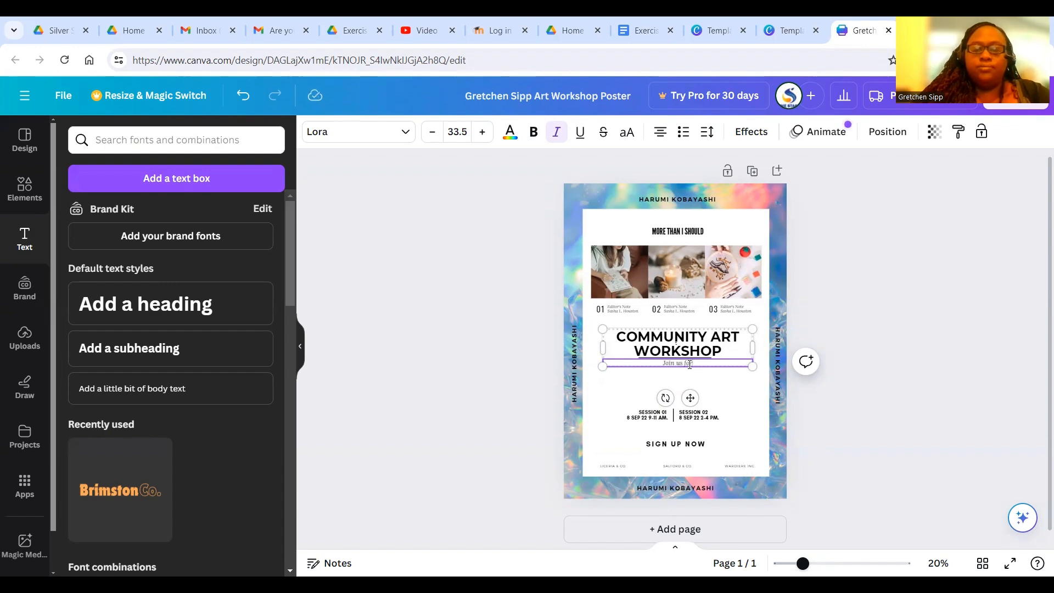
{"action": "key", "text": "BackSpace"}
{"action": "key", "text": "BackSpace"}
{"action": "key", "text": "BackSpace"}
{"action": "key", "text": "BackSpace"}
{"action": "key", "text": "BackSpace"}
{"action": "key", "text": "BackSpace"}
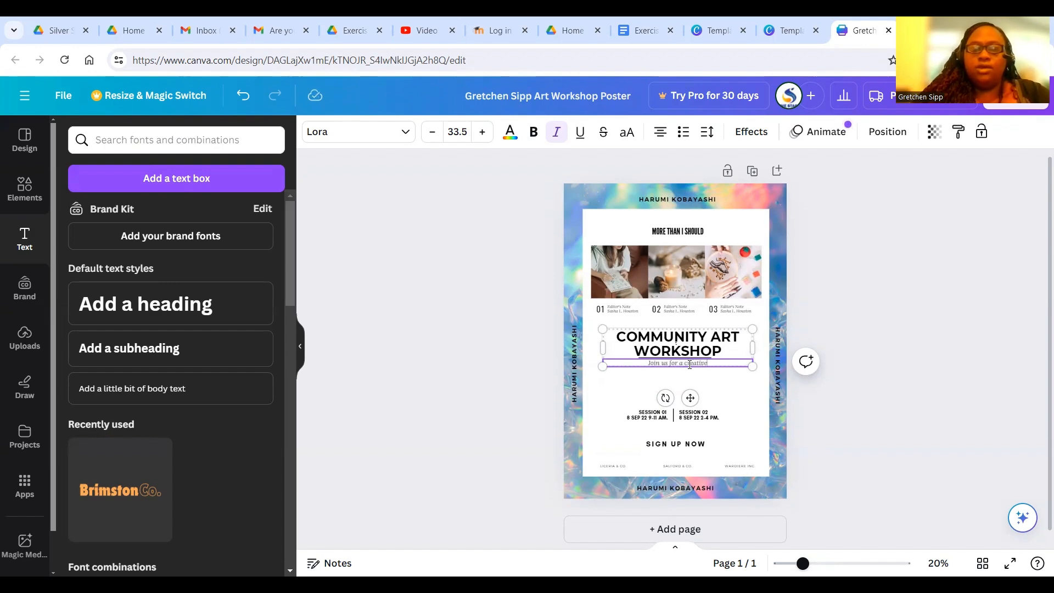
{"action": "type", "text": "creative experience"}
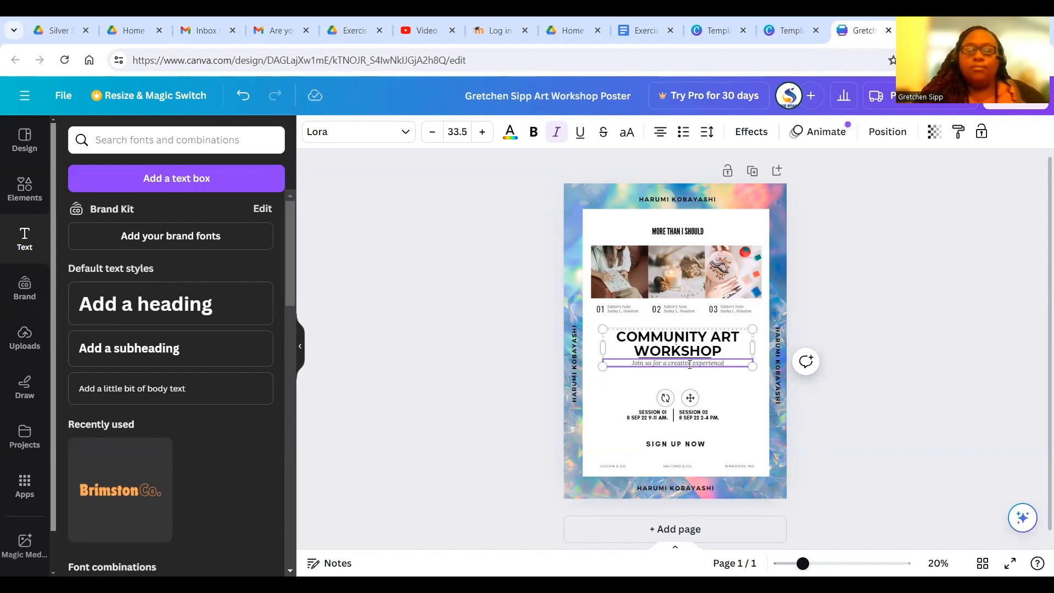
Set the "Join us for a creative experience" subheading's font to Montserrat Regular.
{"action": "double_click", "coordinate": [670, 363]}
{"action": "triple_click", "coordinate": [670, 363]}
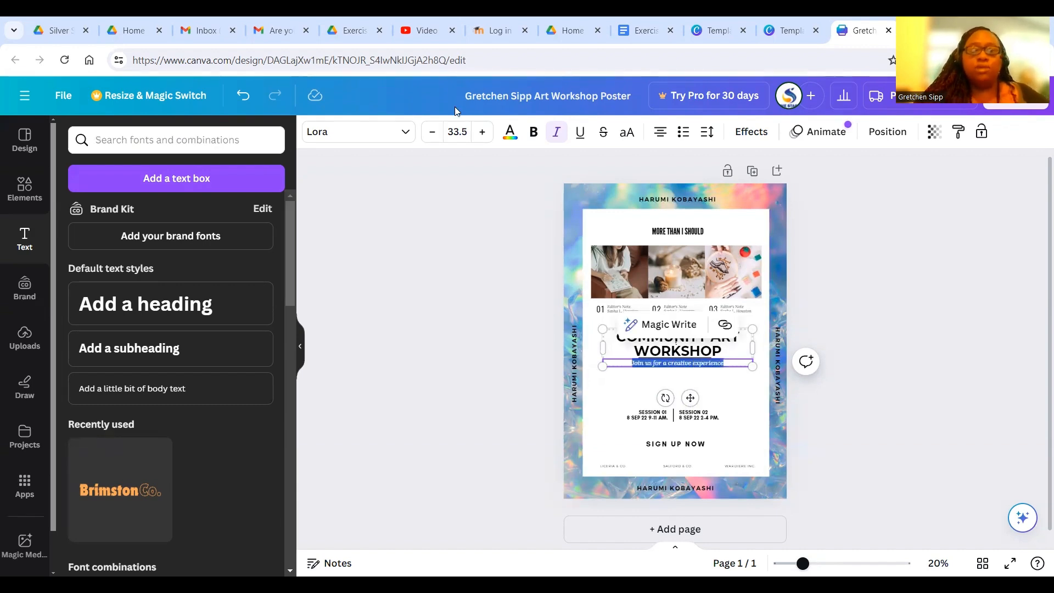
{"action": "left_click", "coordinate": [406, 133]}
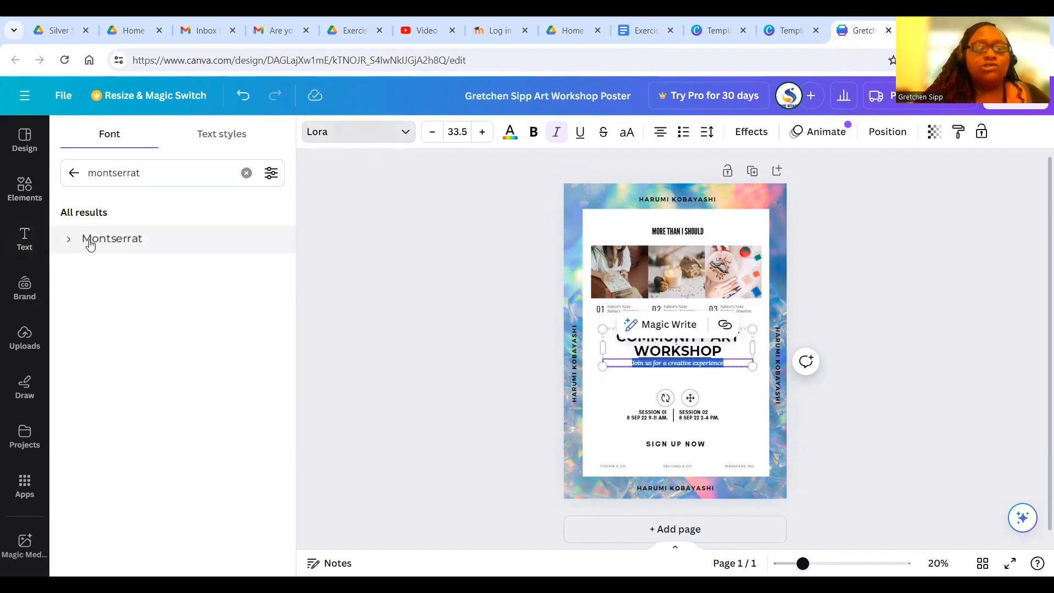
{"action": "left_click", "coordinate": [69, 242]}
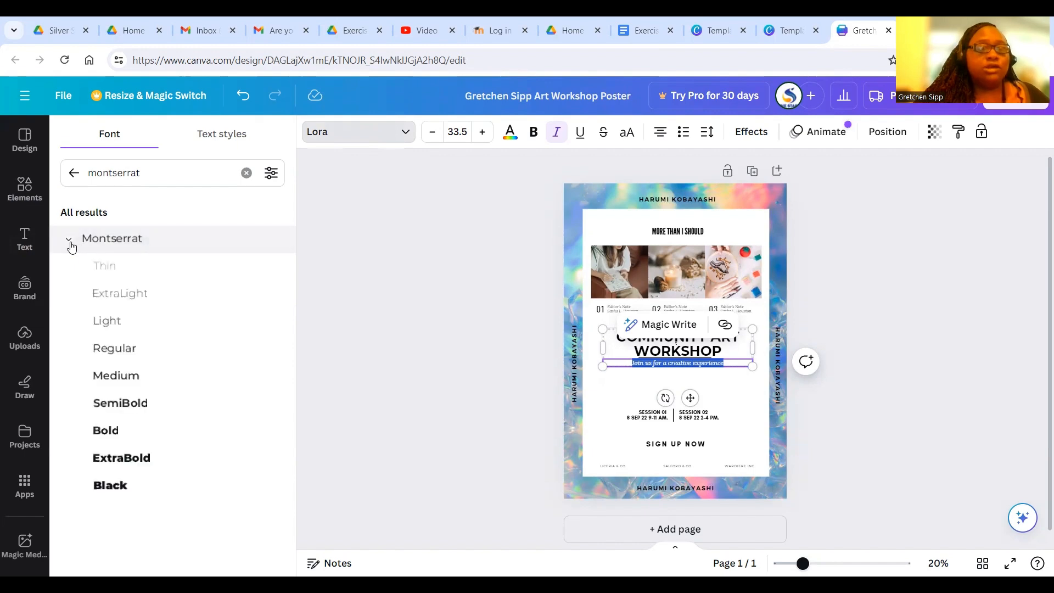
{"action": "left_click", "coordinate": [97, 352]}
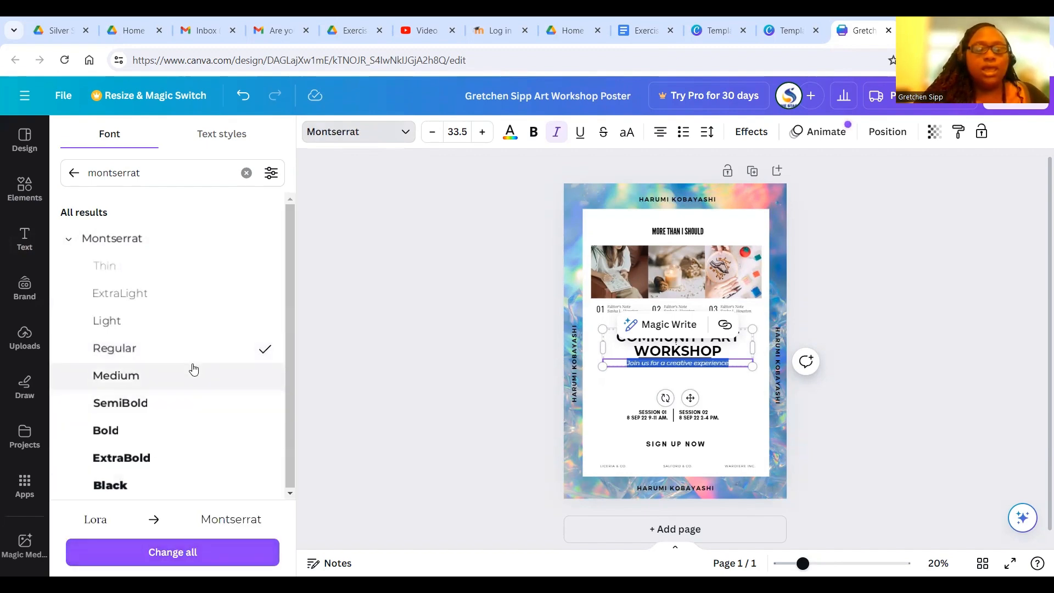
{"action": "left_click", "coordinate": [425, 301]}
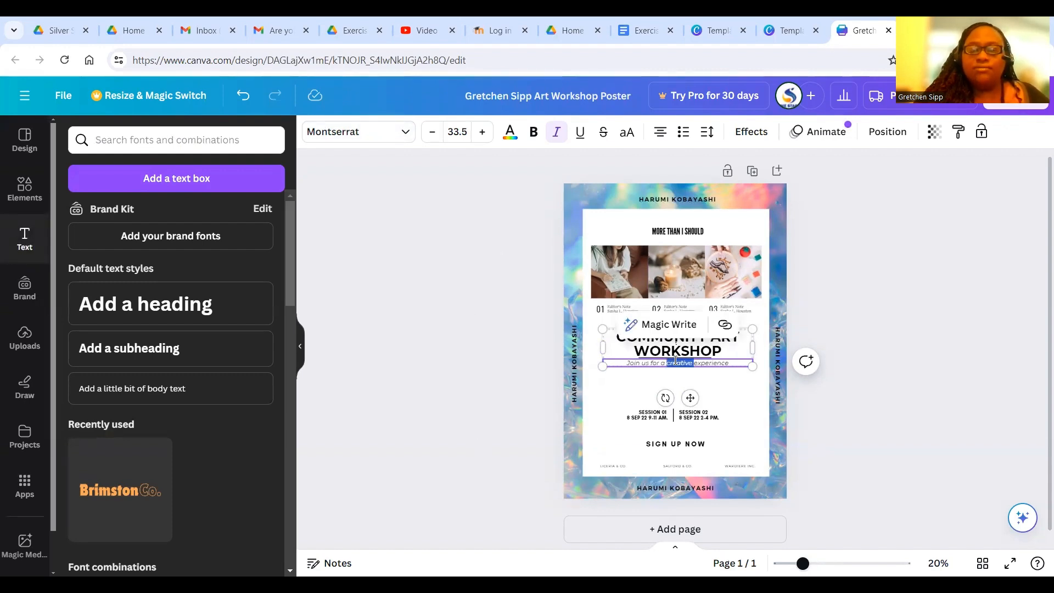
Check the subheading's size in the Google Docs exercise and set its font size to 36 on the Canva poster.
{"action": "left_click", "coordinate": [643, 39]}
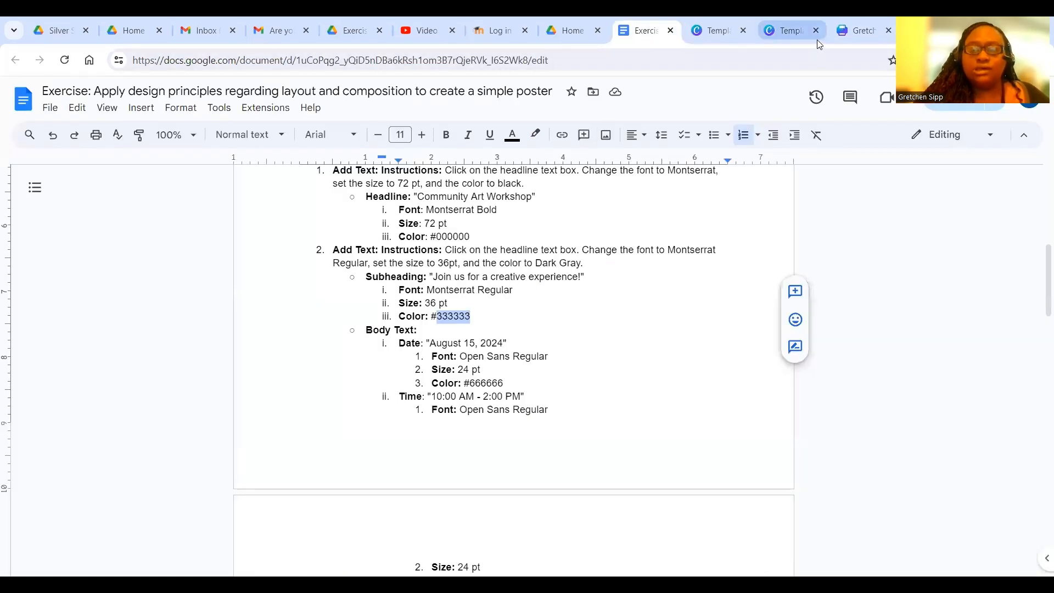
{"action": "left_click", "coordinate": [858, 31]}
{"action": "double_click", "coordinate": [707, 364]}
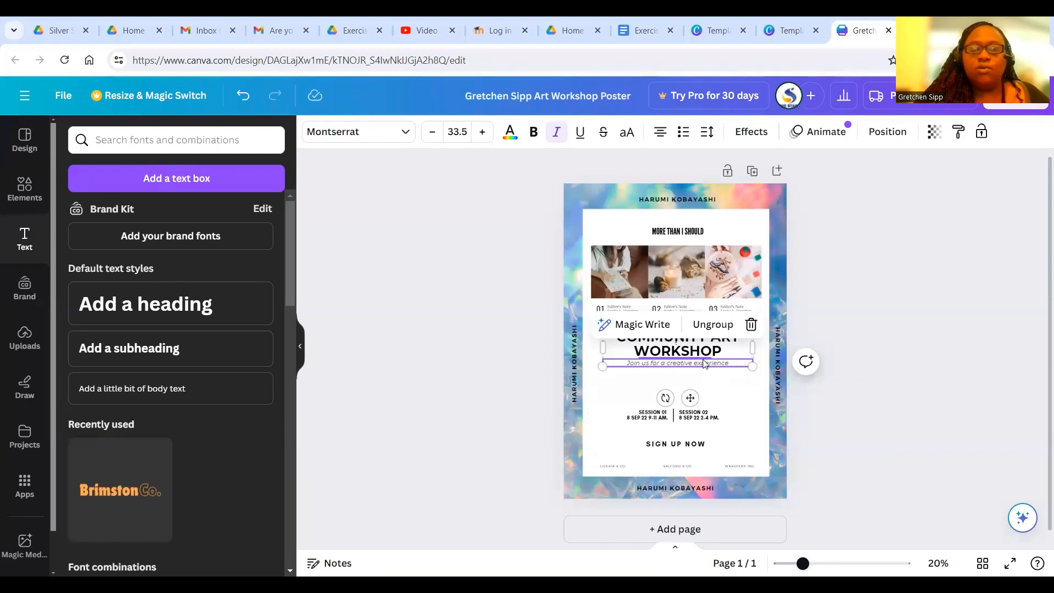
{"action": "left_click", "coordinate": [469, 131]}
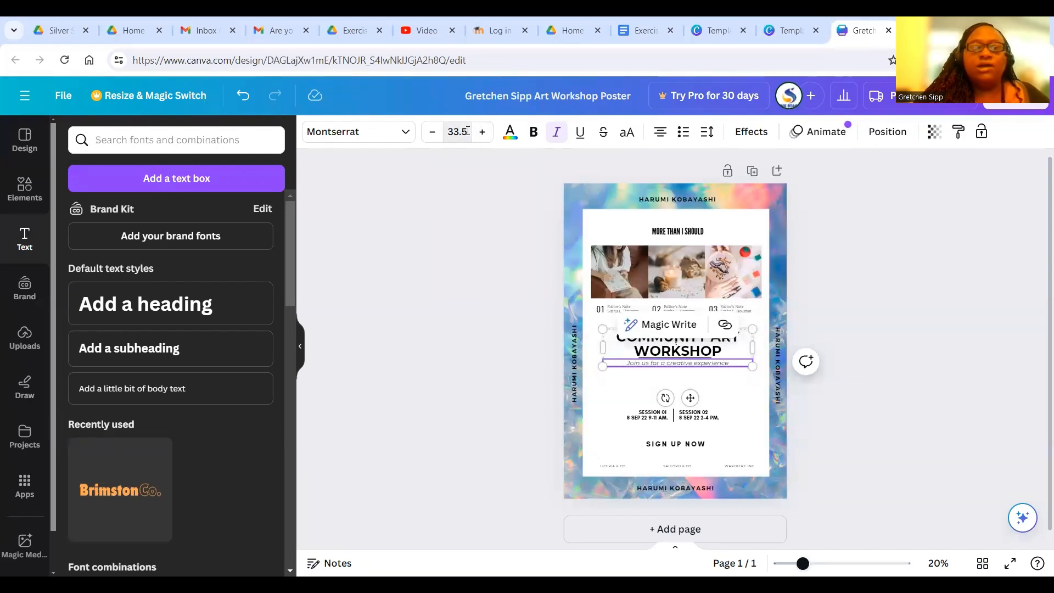
{"action": "left_click", "coordinate": [469, 131]}
{"action": "left_click", "coordinate": [469, 131]}
{"action": "left_click", "coordinate": [468, 131]}
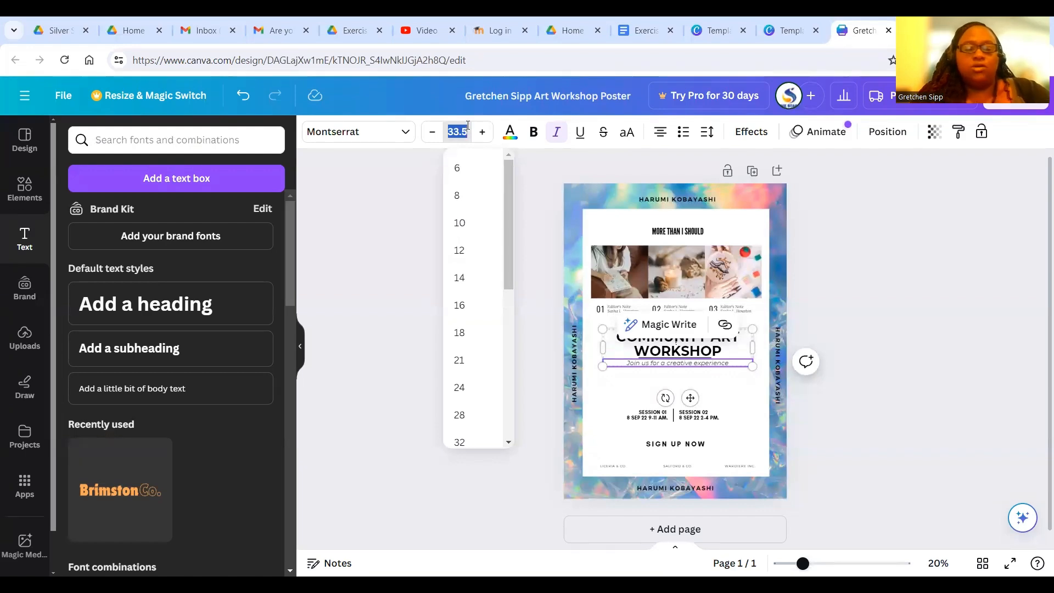
{"action": "type", "text": "36"}
{"action": "key", "text": "Return"}
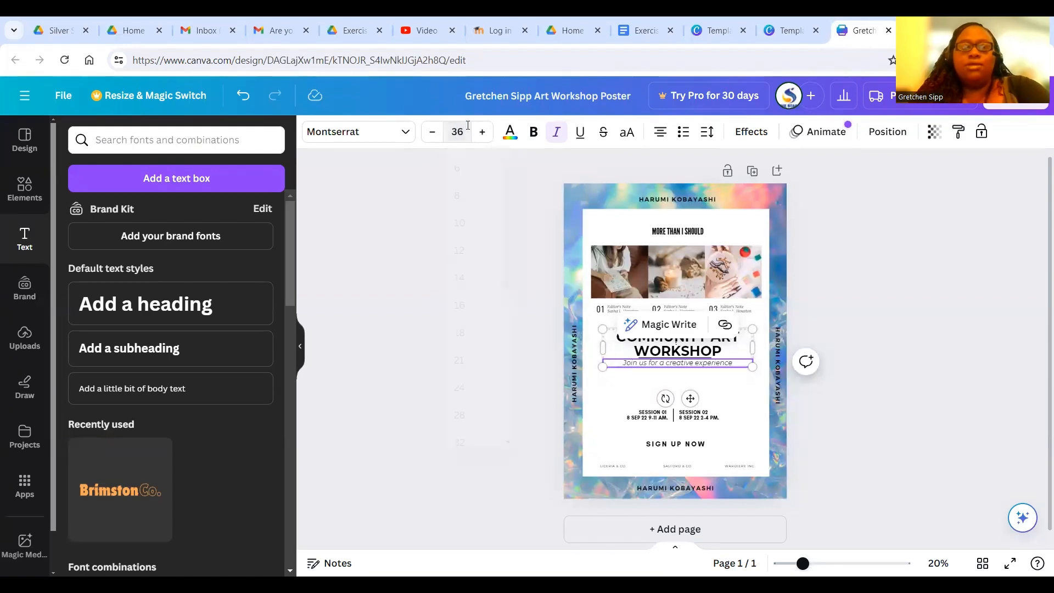
Set the whole subheading line's text color to dark gray #333333.
{"action": "double_click", "coordinate": [704, 364]}
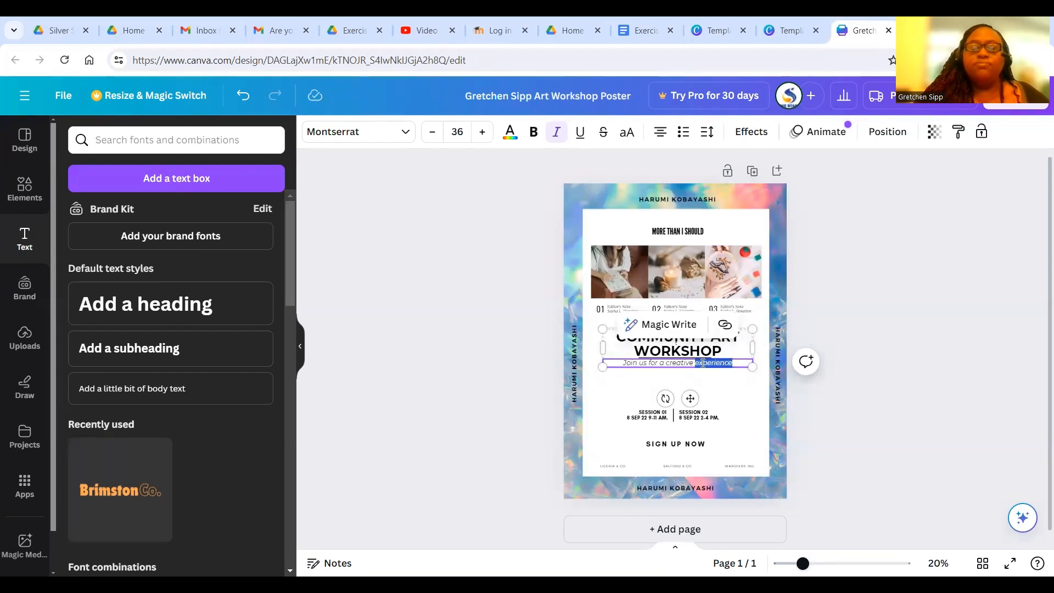
{"action": "triple_click", "coordinate": [702, 363]}
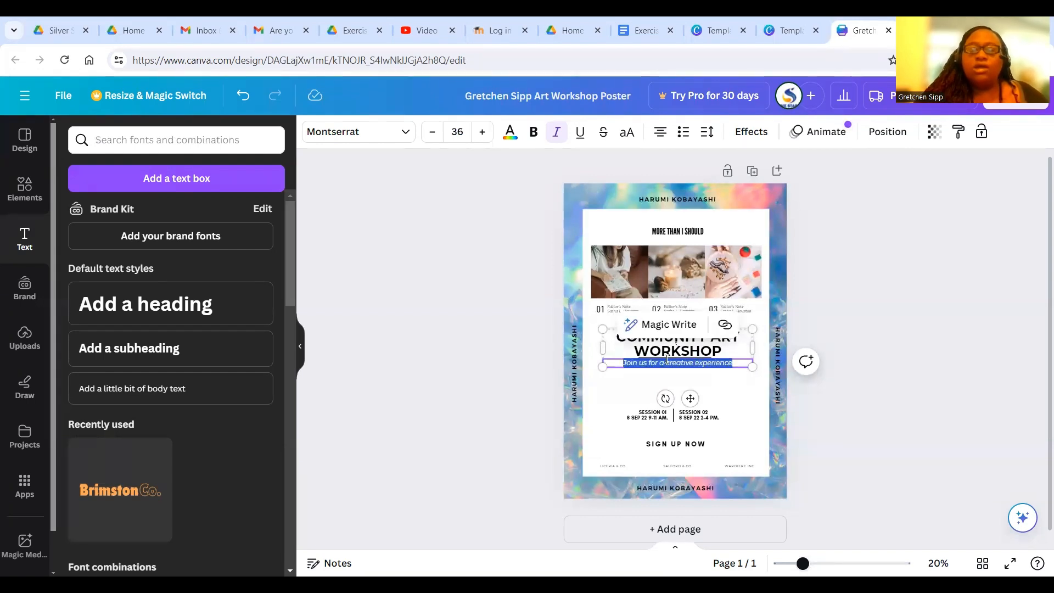
{"action": "left_click", "coordinate": [509, 135]}
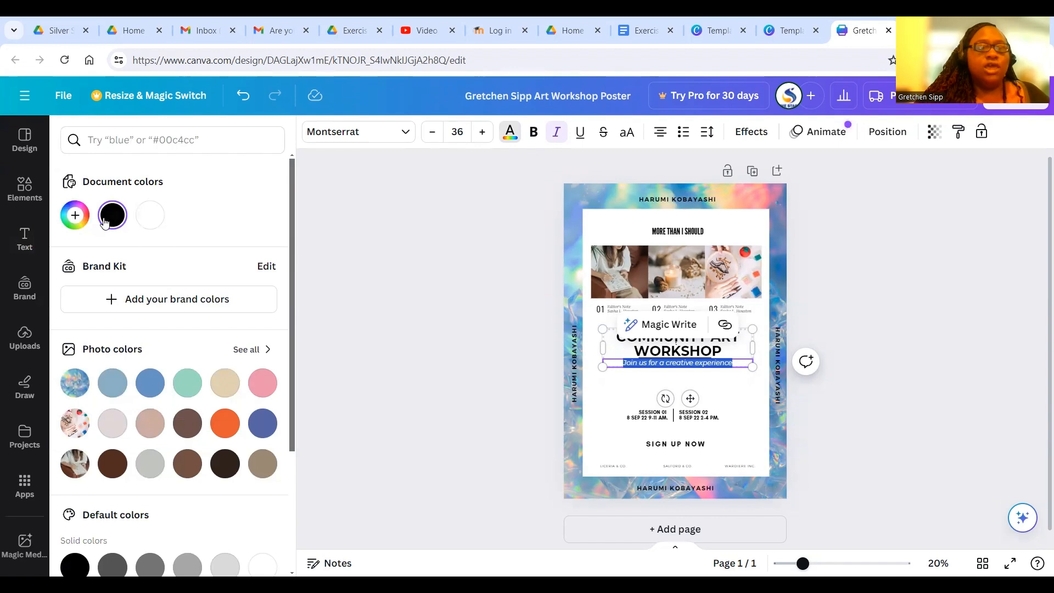
{"action": "left_click", "coordinate": [75, 216]}
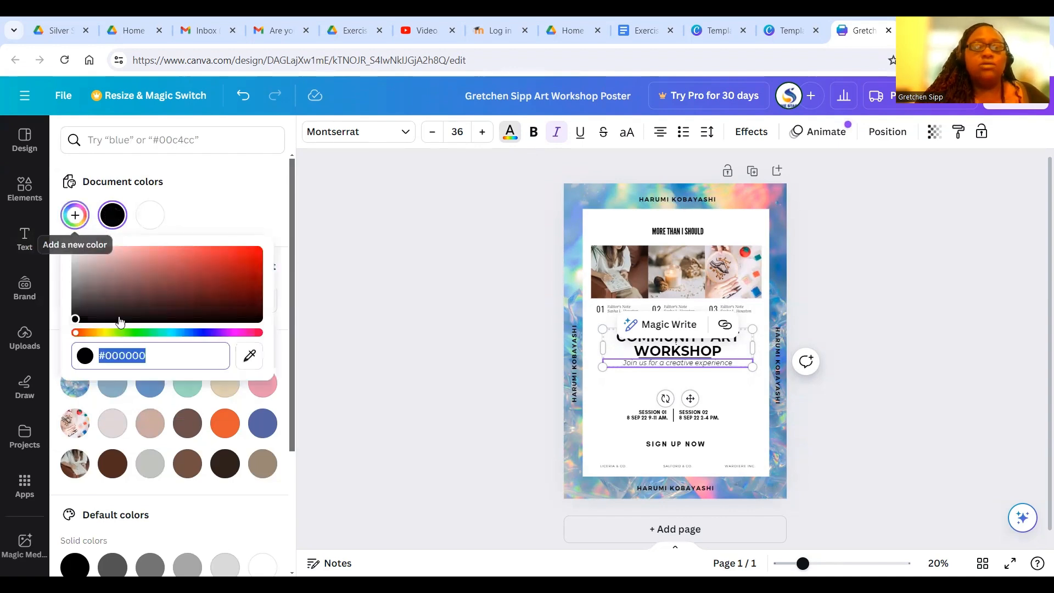
{"action": "left_click_drag", "start_coordinate": [154, 354], "coordinate": [109, 358]}
{"action": "type", "text": "333333"}
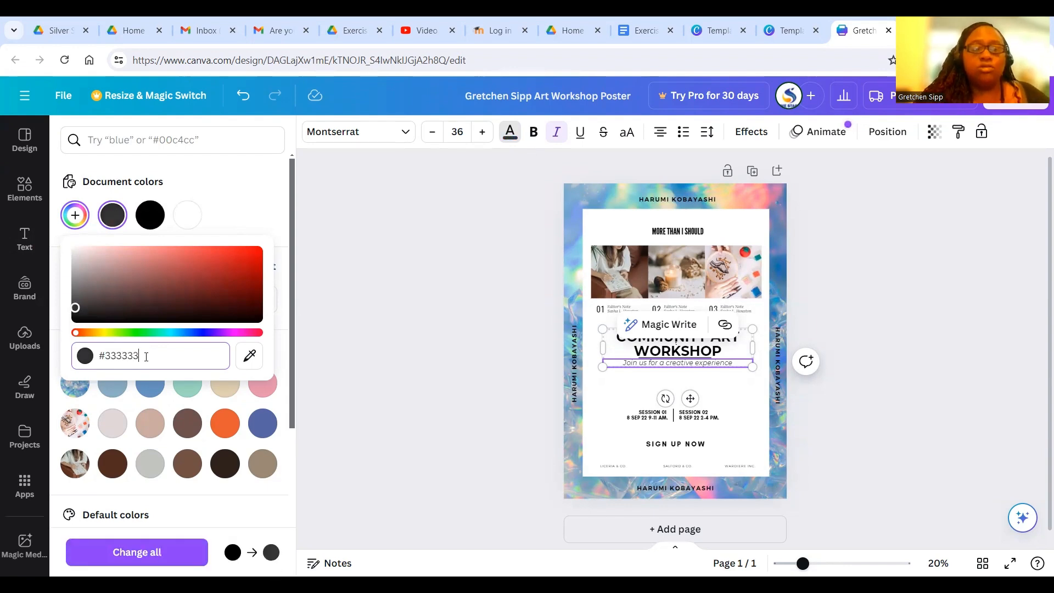
{"action": "key", "text": "Return"}
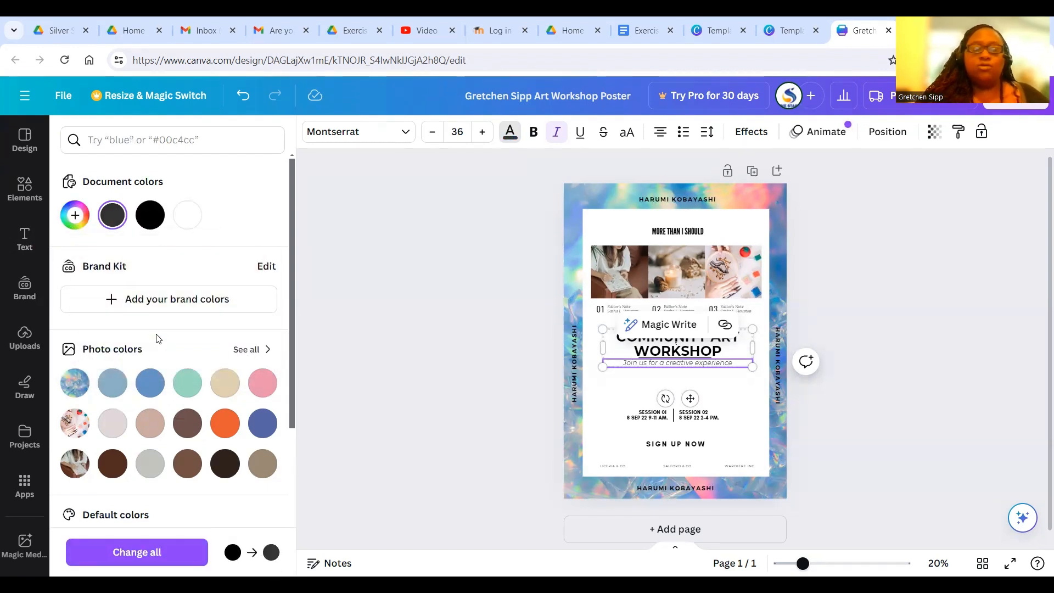
Review the body text requirements for the date in the Google Docs exercise and select its color code.
{"action": "left_click", "coordinate": [646, 365]}
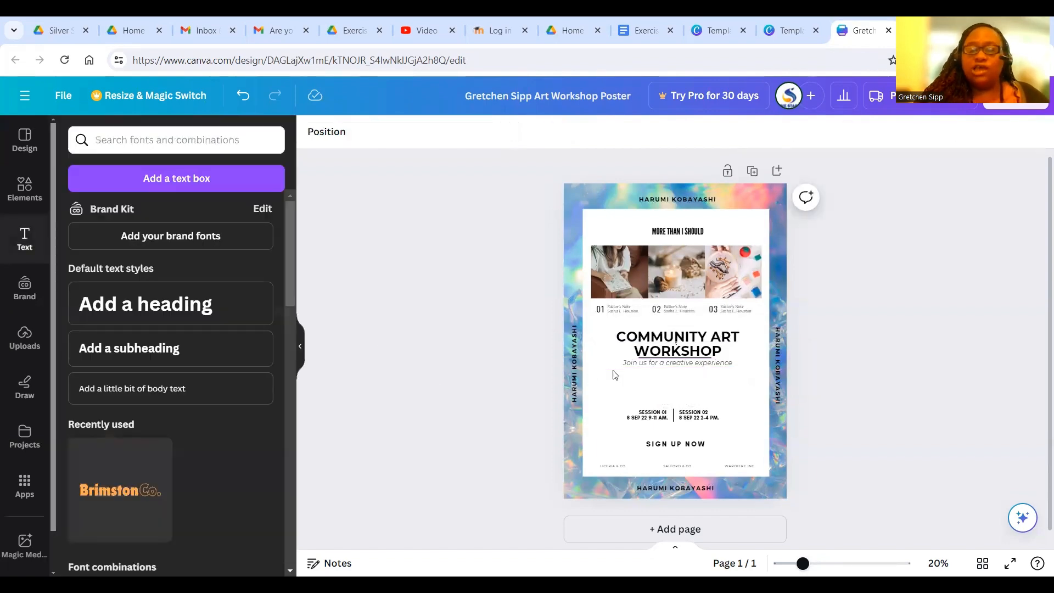
{"action": "left_click", "coordinate": [645, 365]}
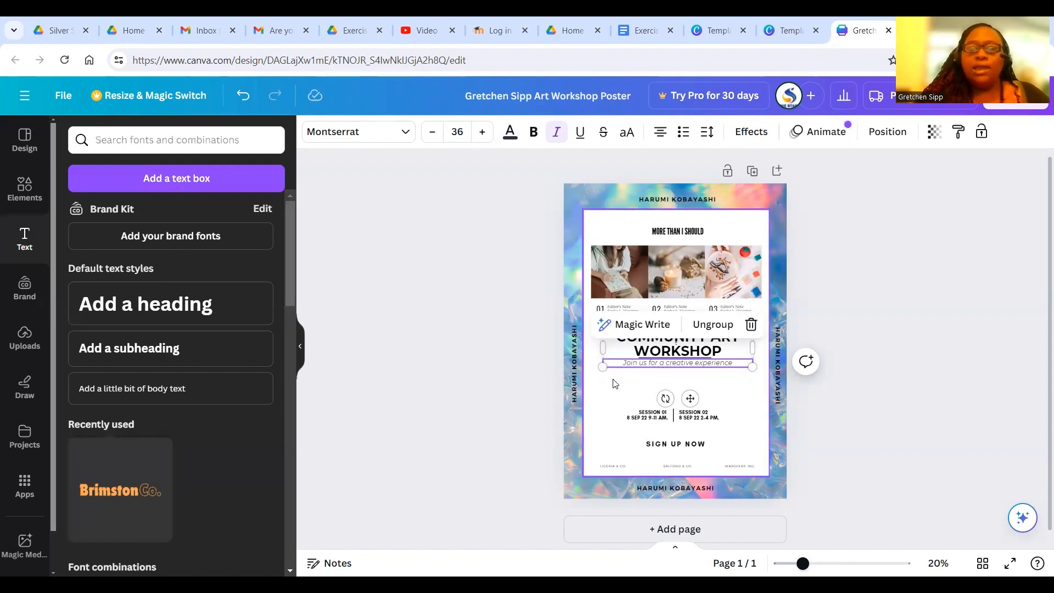
{"action": "left_click", "coordinate": [631, 33]}
{"action": "scroll", "coordinate": [544, 339], "scroll_direction": "down", "scroll_amount": 1}
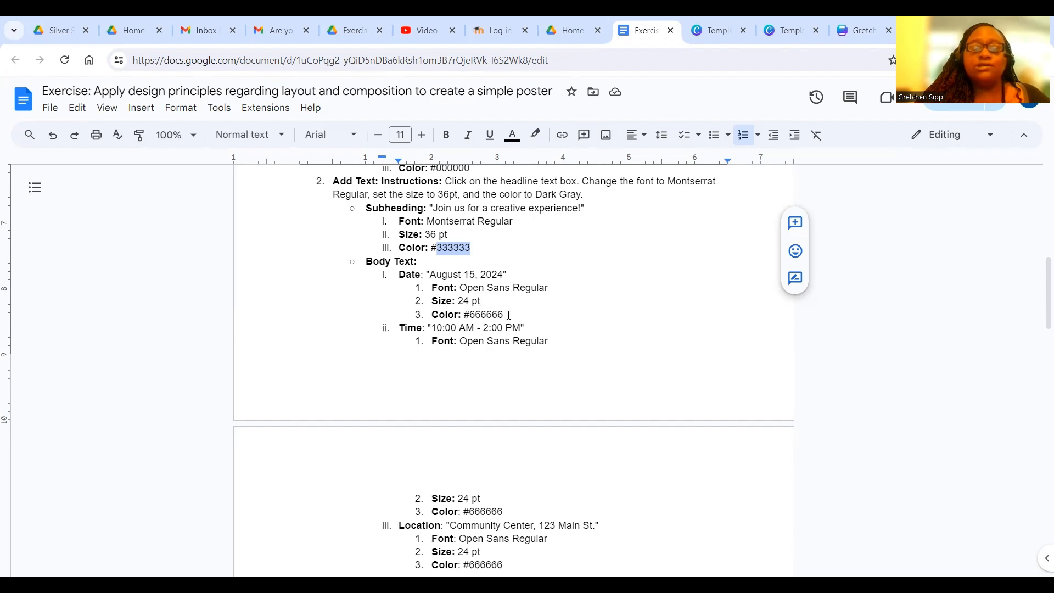
{"action": "left_click_drag", "start_coordinate": [509, 315], "coordinate": [463, 315]}
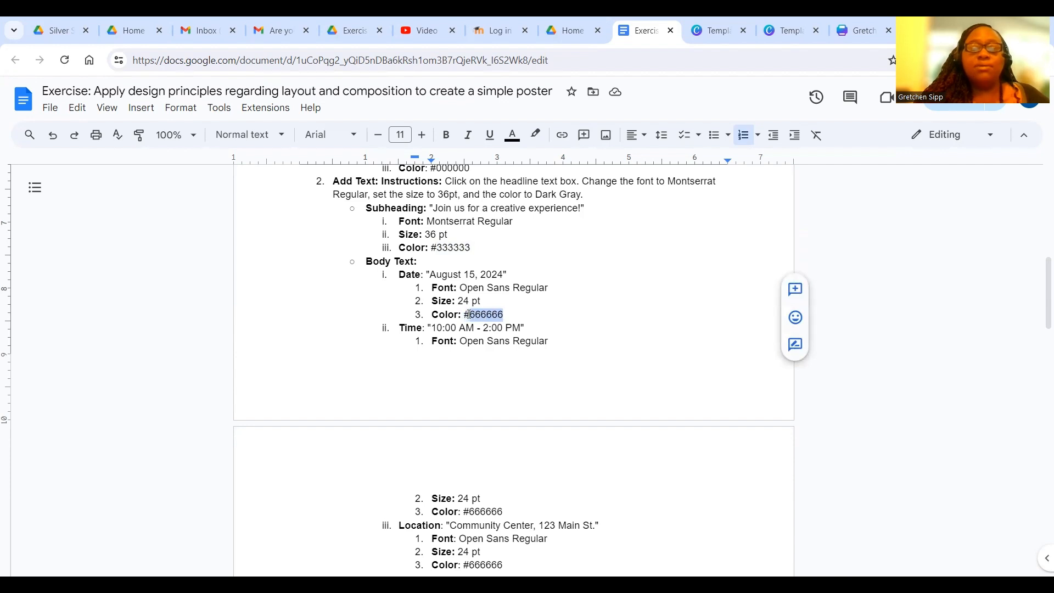
{"action": "left_click_drag", "start_coordinate": [469, 314], "coordinate": [466, 315]}
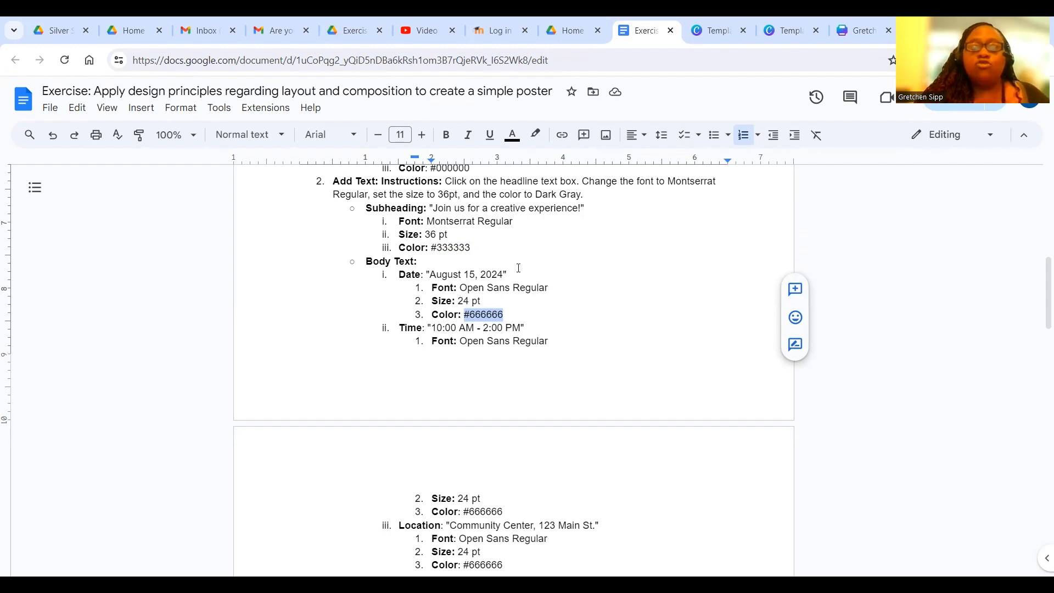
Back on the Canva poster, replace the Session 01 text with "AUGUST 15, 2024", rechecking the date in the Google Docs exercise.
{"action": "left_click", "coordinate": [859, 30]}
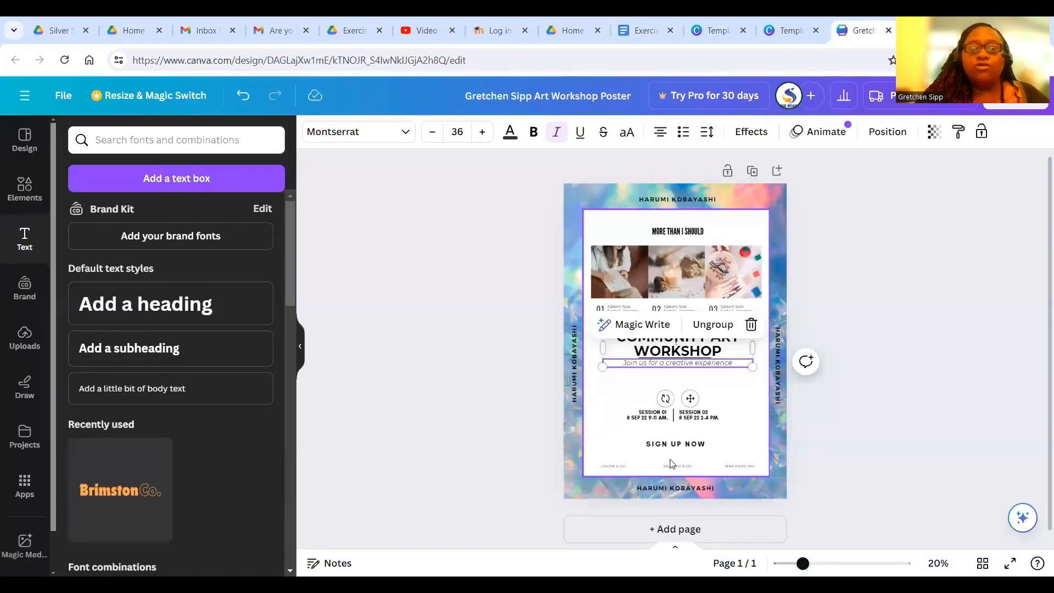
{"action": "left_click", "coordinate": [665, 419]}
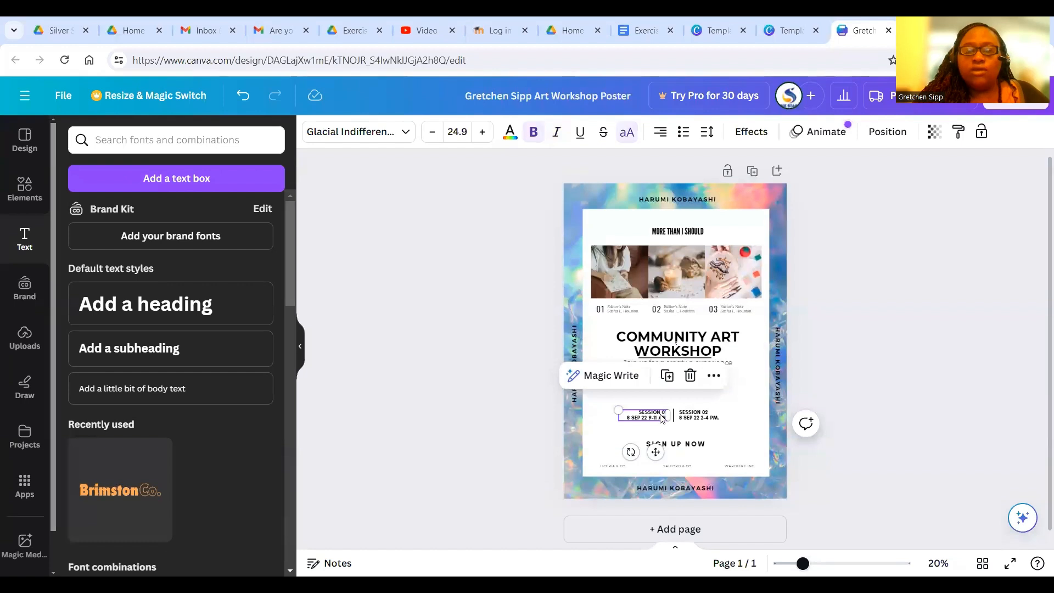
{"action": "left_click", "coordinate": [661, 418]}
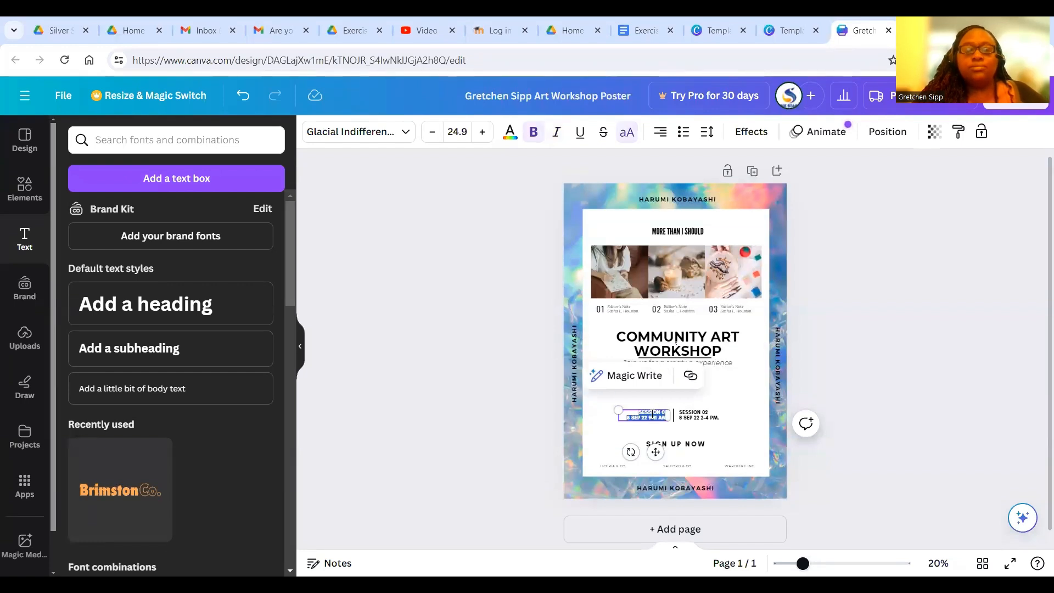
{"action": "triple_click", "coordinate": [647, 413]}
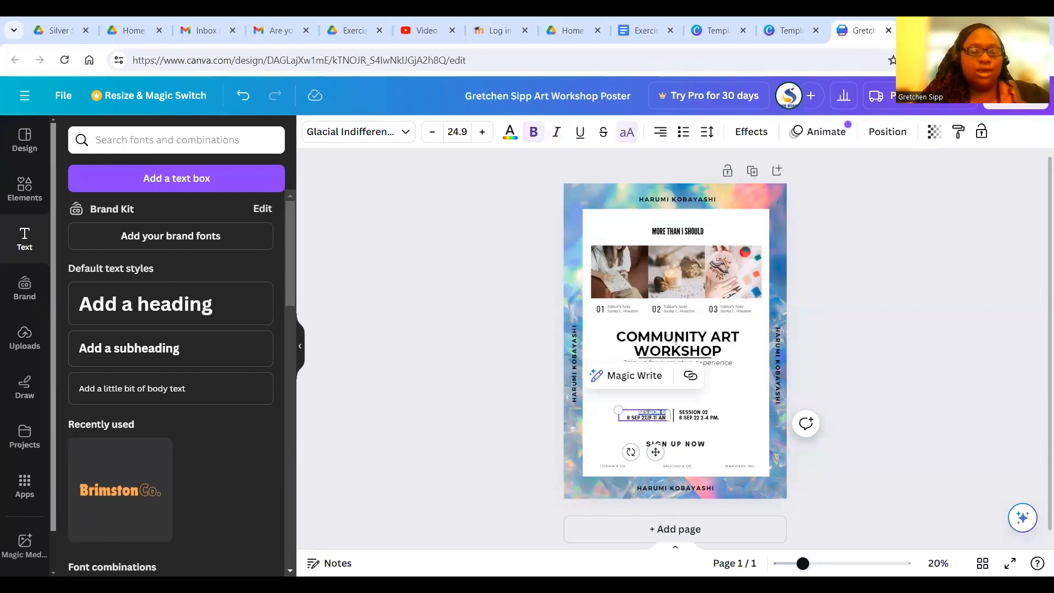
{"action": "key", "text": "ctrl+a"}
{"action": "type", "text": "AU"}
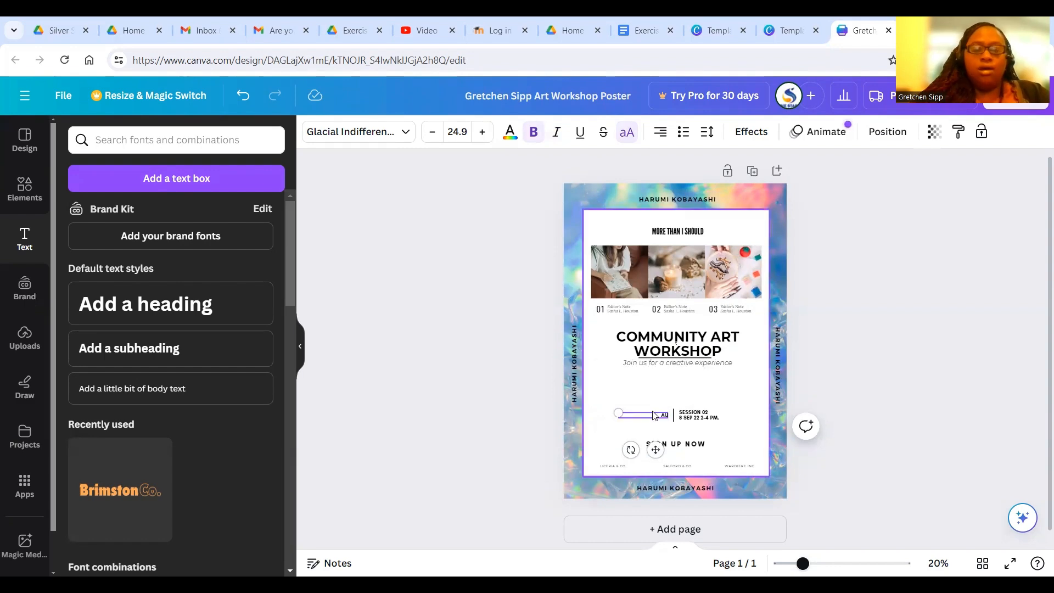
{"action": "type", "text": "GUST"}
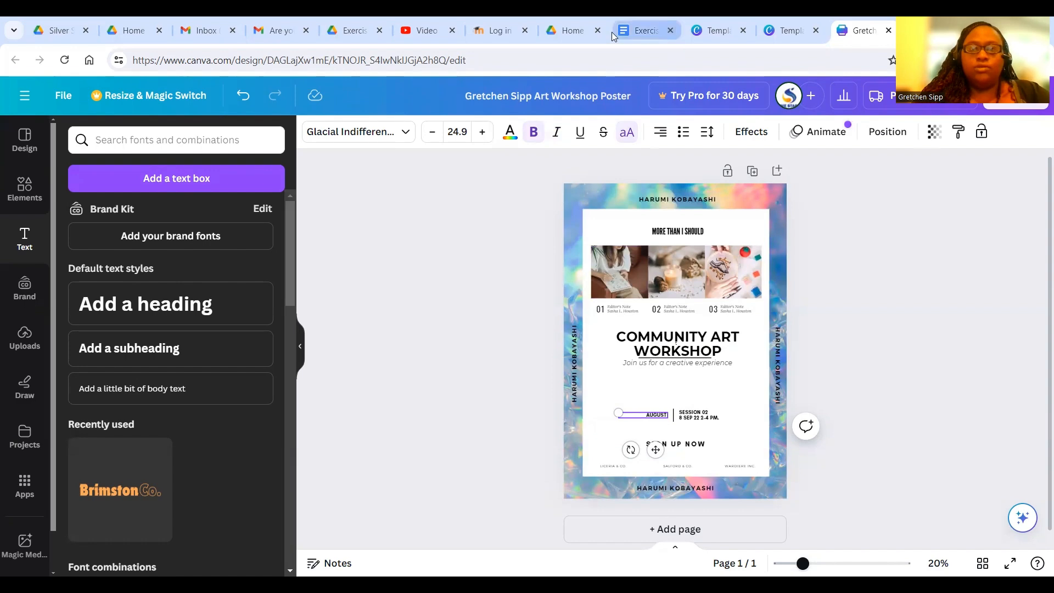
{"action": "left_click", "coordinate": [656, 36]}
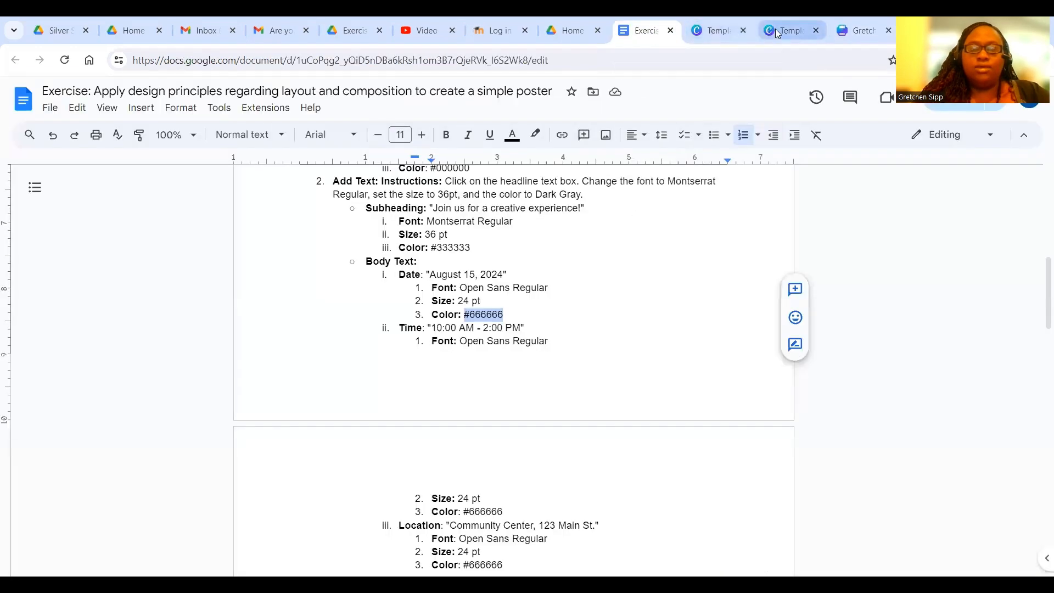
{"action": "left_click", "coordinate": [864, 37]}
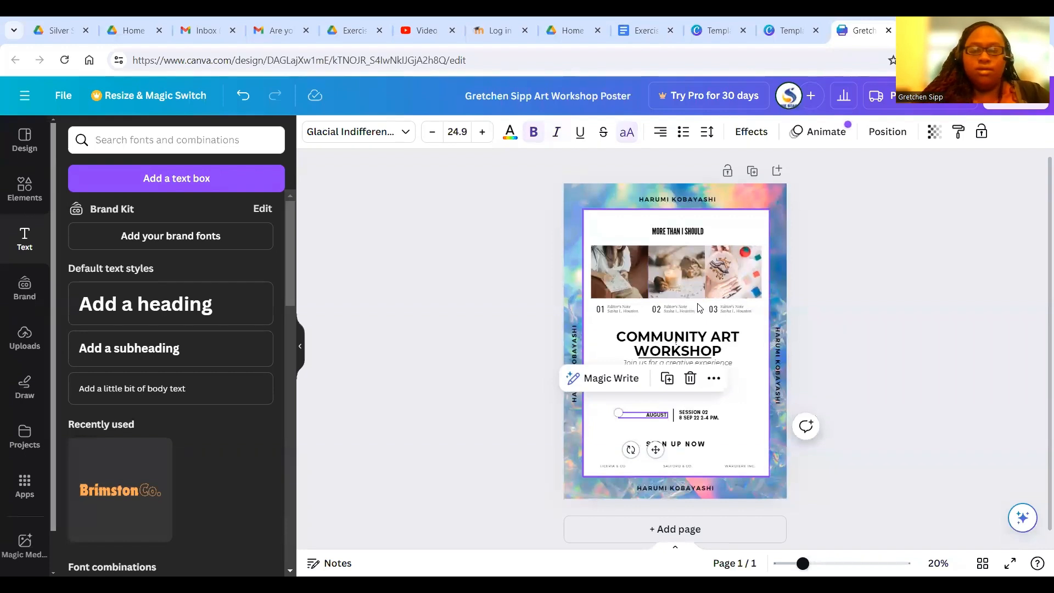
{"action": "left_click", "coordinate": [663, 416]}
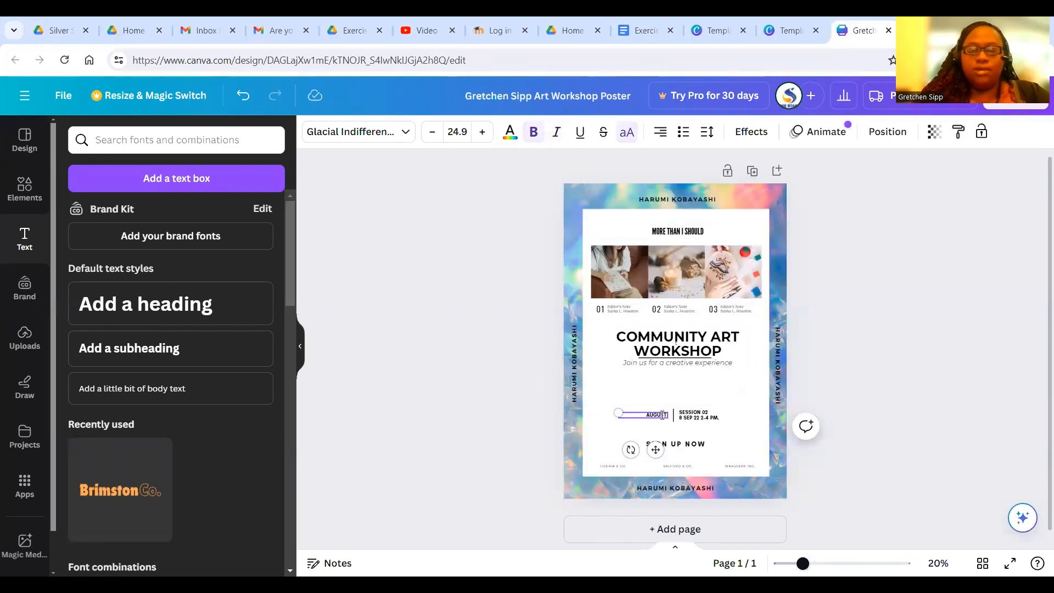
{"action": "type", "text": "1"}
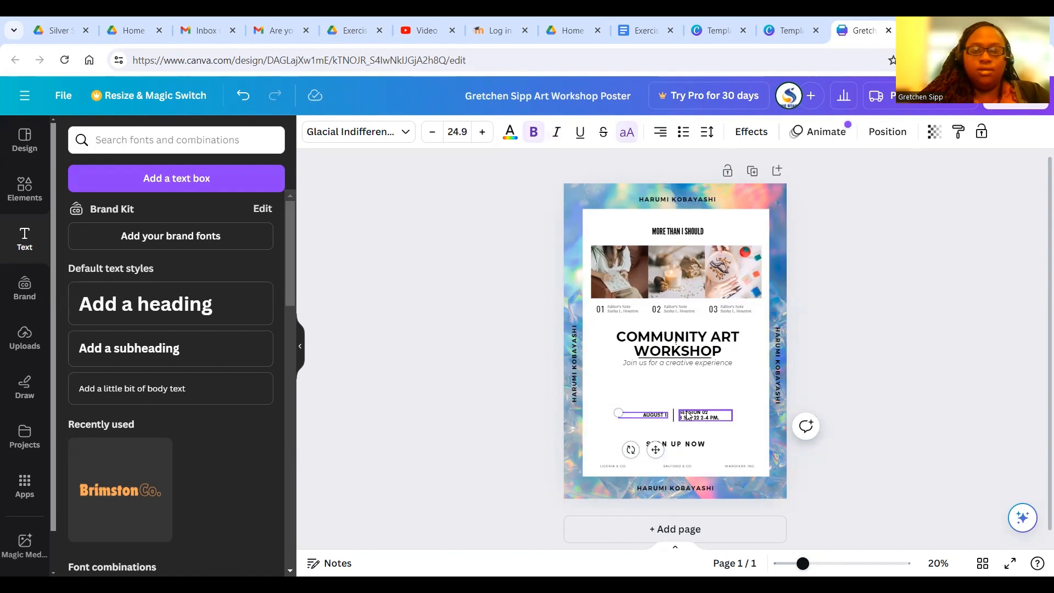
{"action": "type", "text": "5, 202"}
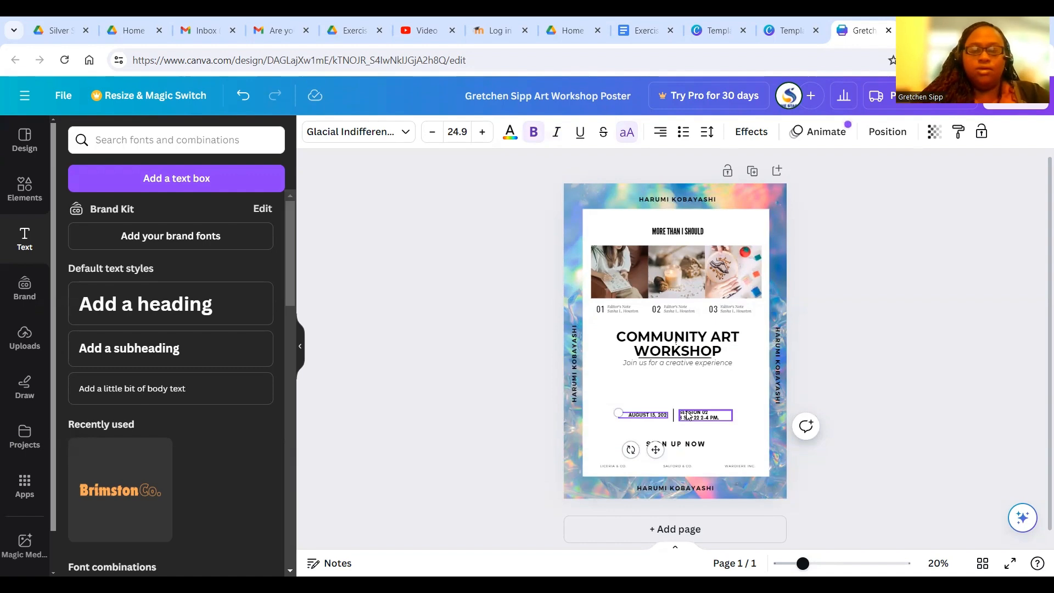
{"action": "type", "text": "4"}
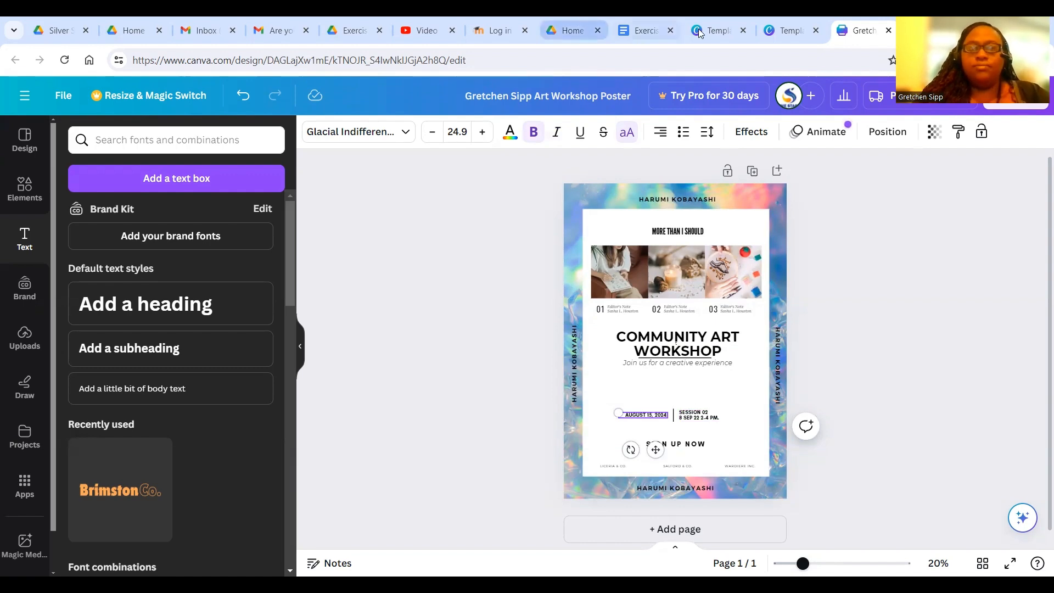
Check the date's font in the Google Docs exercise and set the poster's date line to Open Sans Regular.
{"action": "left_click", "coordinate": [624, 33]}
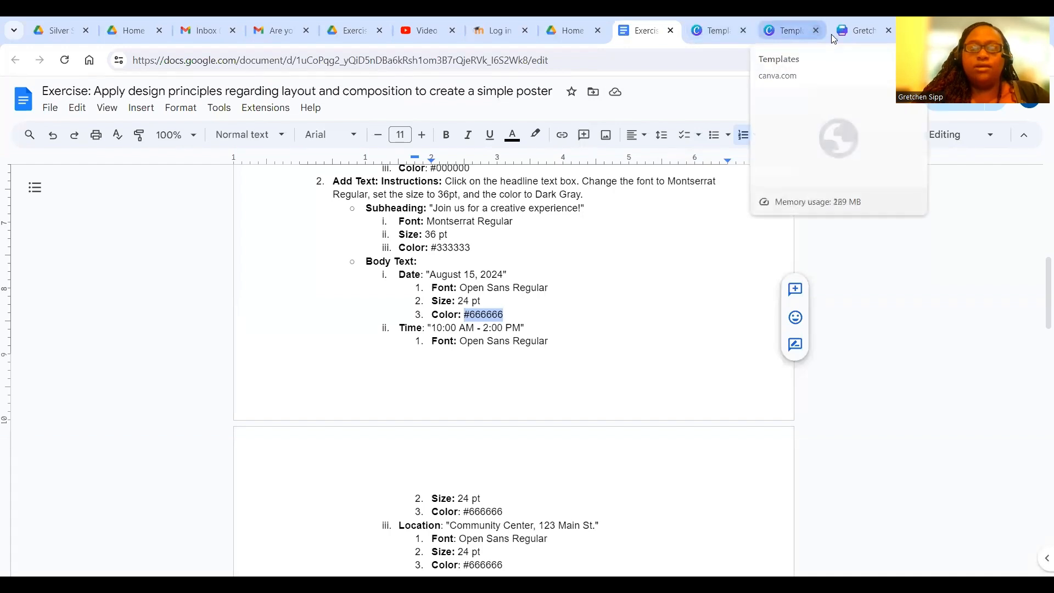
{"action": "left_click", "coordinate": [851, 34]}
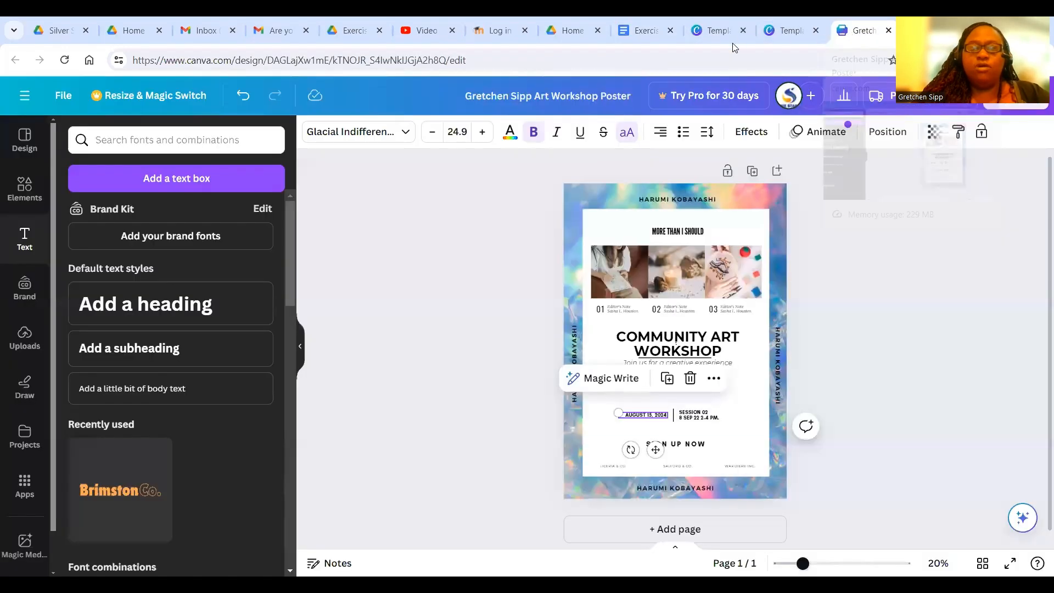
{"action": "double_click", "coordinate": [657, 420]}
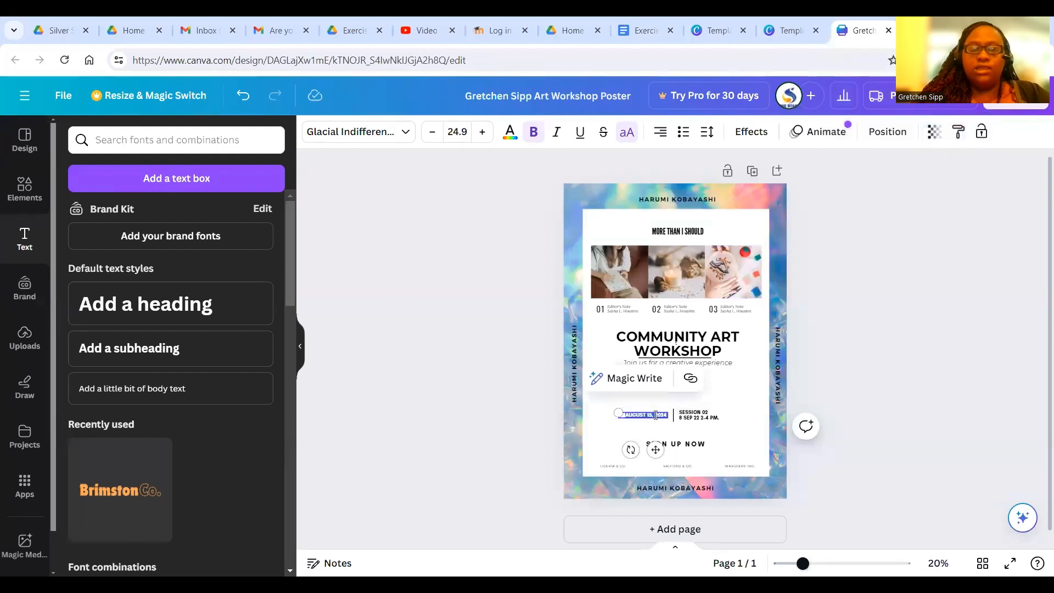
{"action": "left_click", "coordinate": [406, 134]}
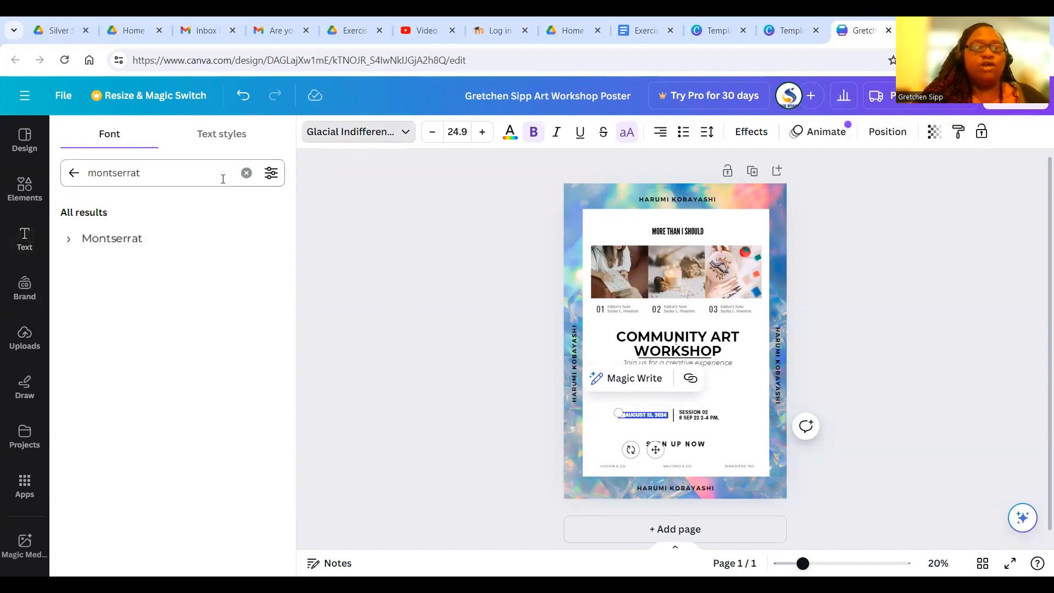
{"action": "left_click", "coordinate": [246, 174]}
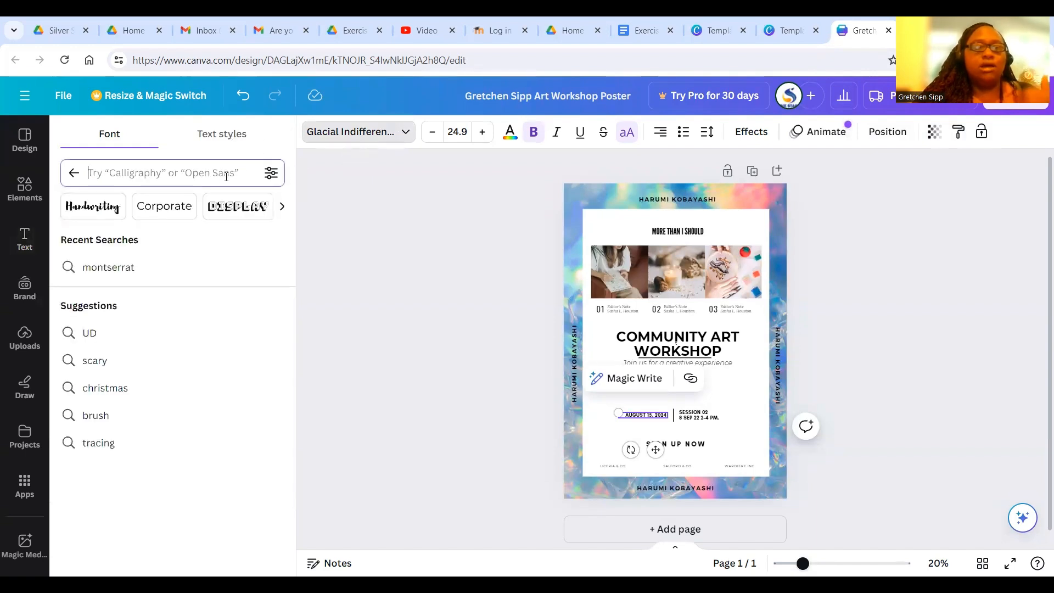
{"action": "type", "text": "op"}
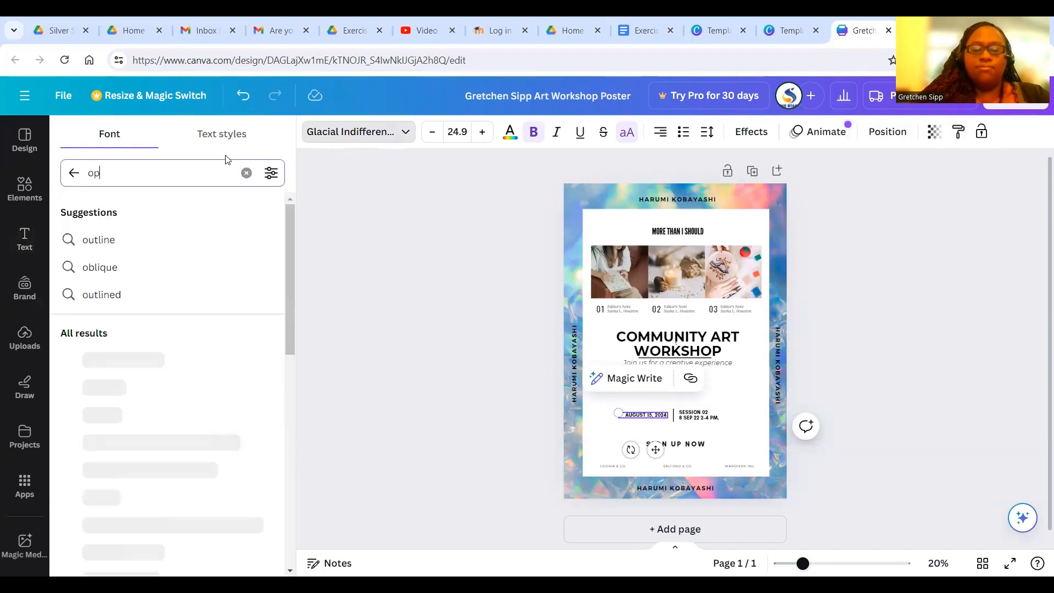
{"action": "type", "text": "en sans"}
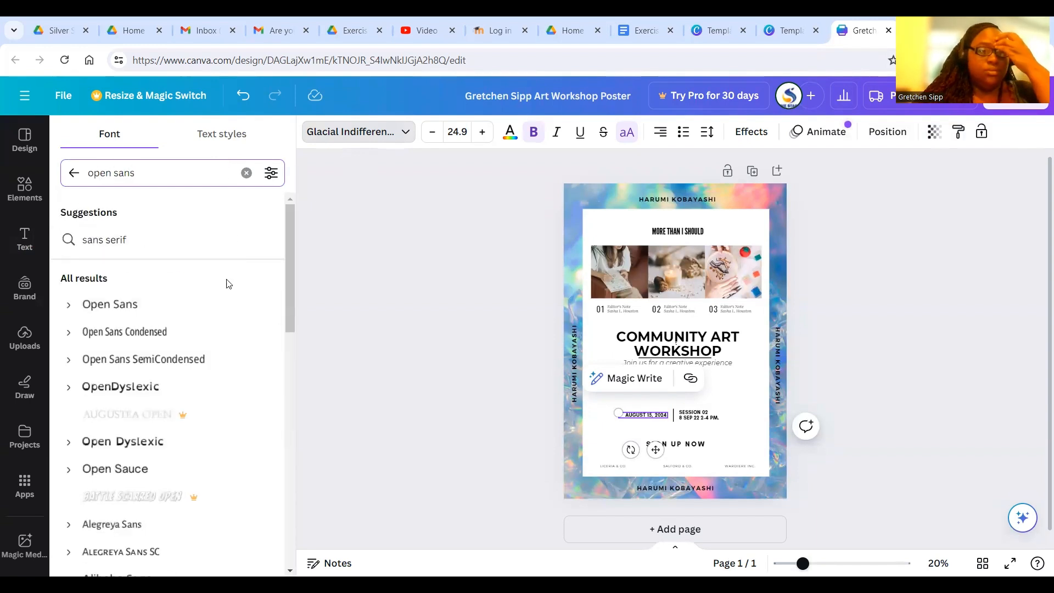
{"action": "left_click", "coordinate": [142, 310]}
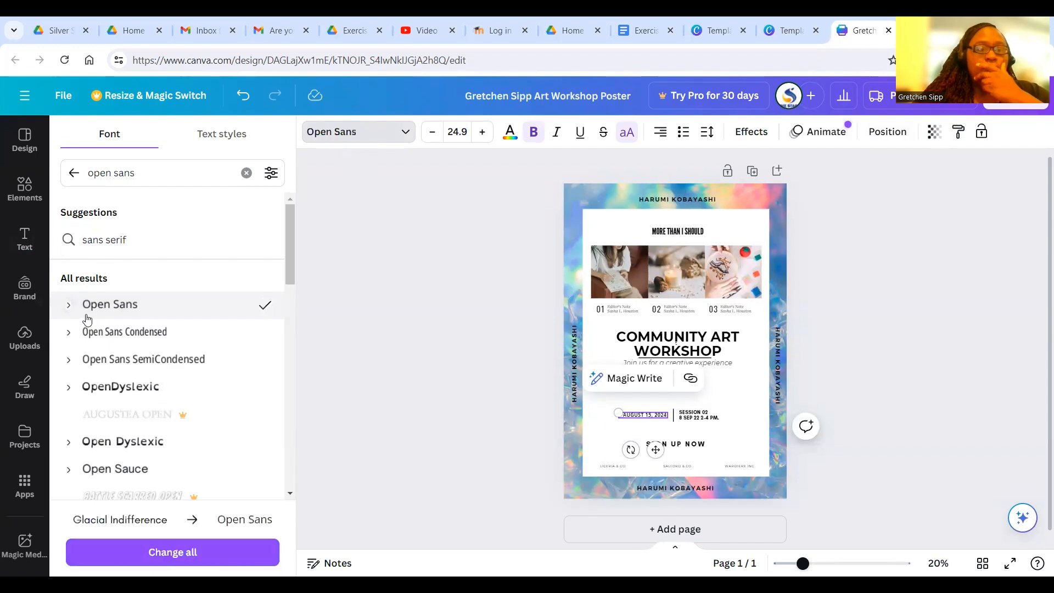
{"action": "left_click", "coordinate": [69, 308]}
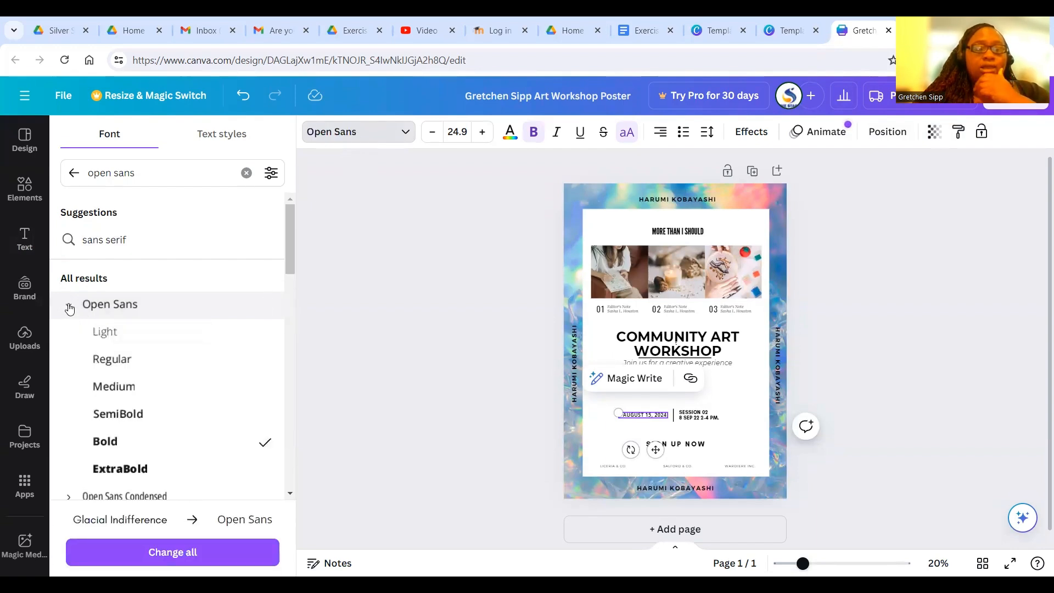
{"action": "left_click", "coordinate": [116, 362]}
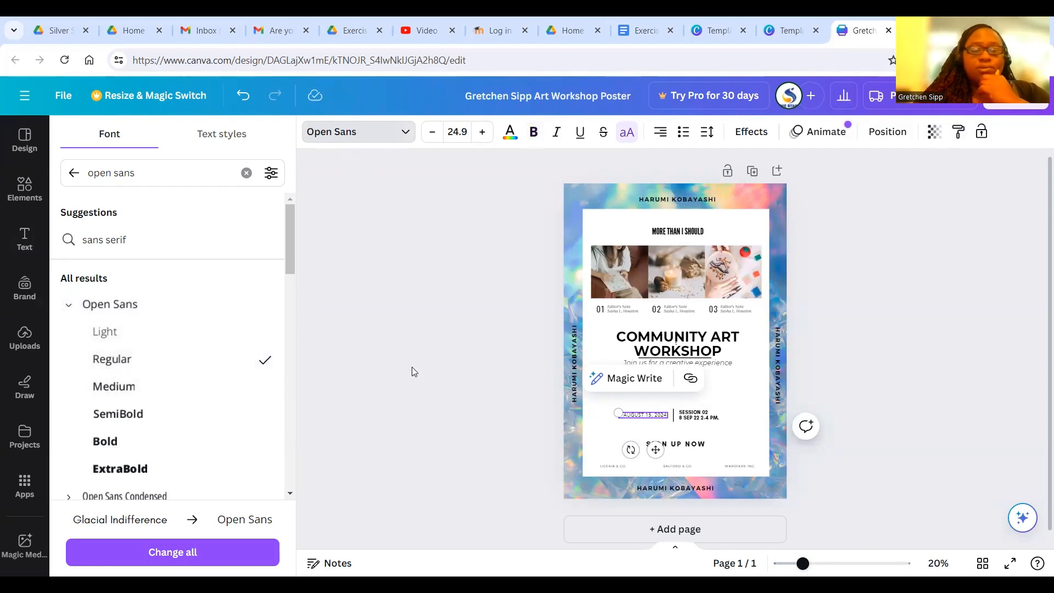
Set the date line's font size to 24.
{"action": "double_click", "coordinate": [646, 413]}
{"action": "left_click", "coordinate": [458, 132]}
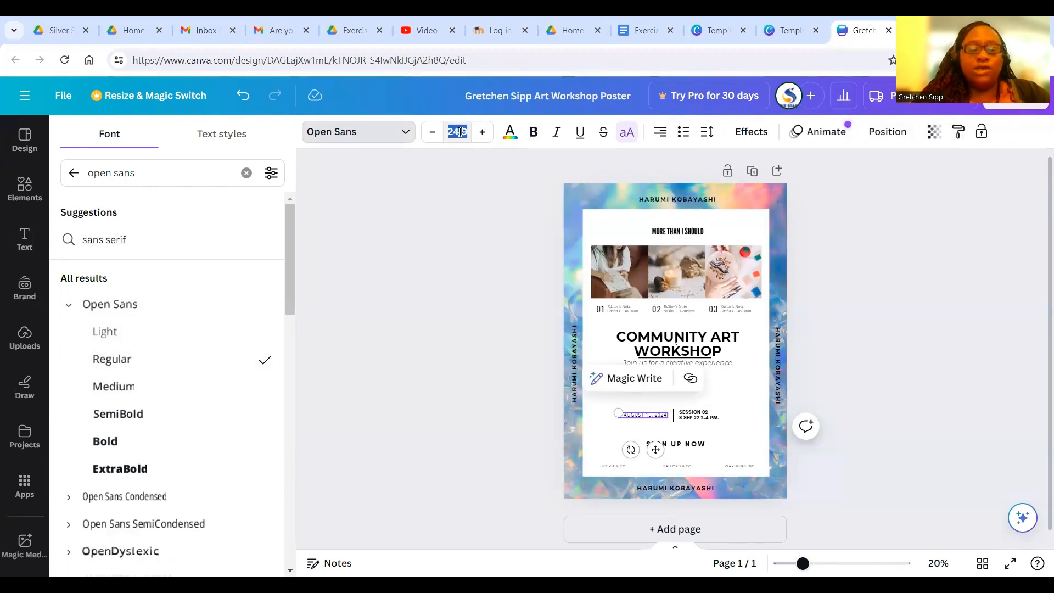
{"action": "type", "text": "24"}
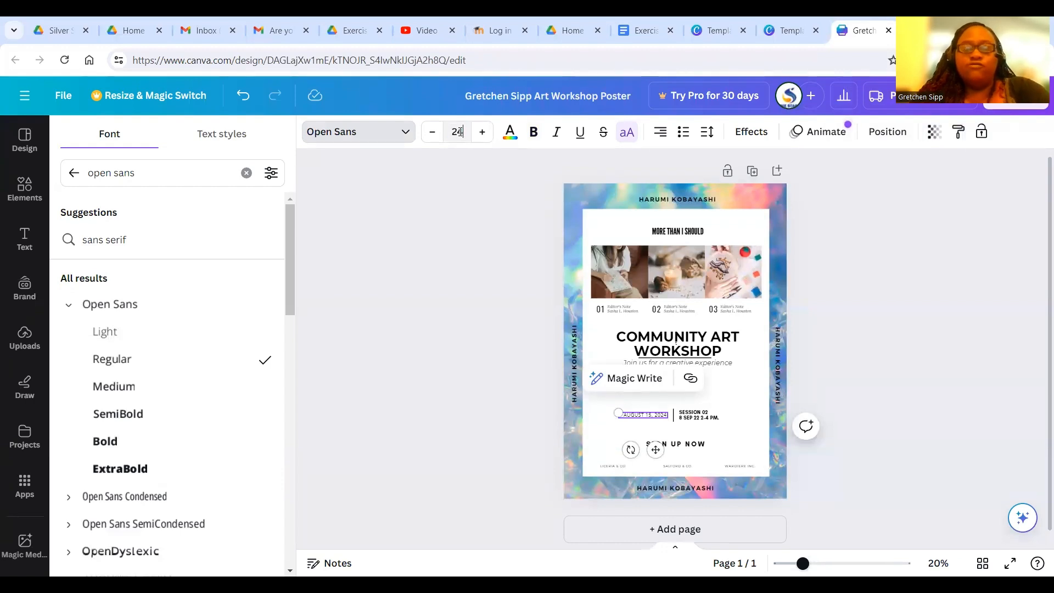
{"action": "key", "text": "Return"}
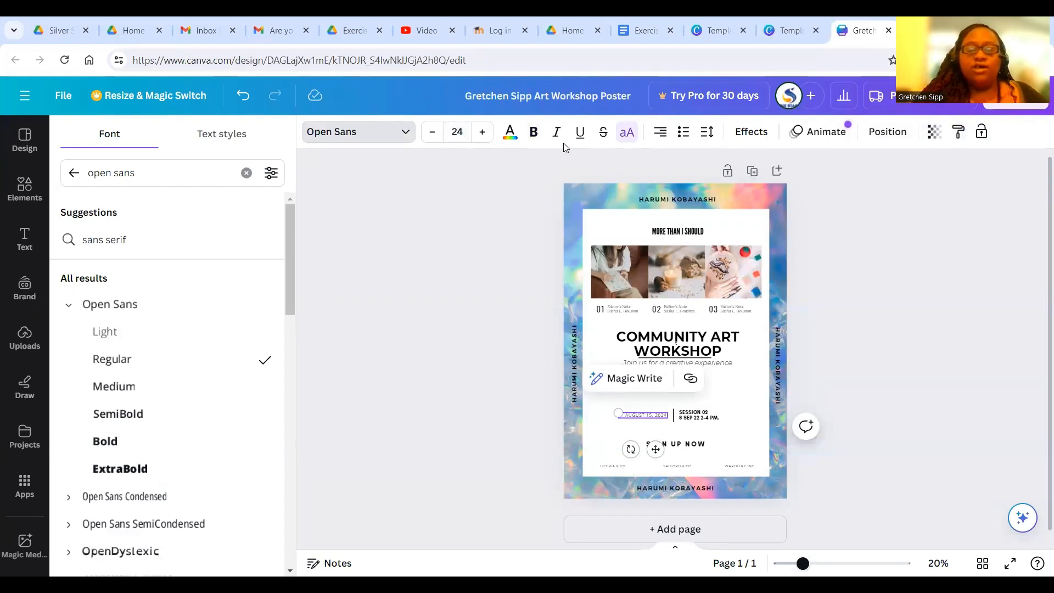
Set the date line's text color to the custom gray #666666.
{"action": "left_click", "coordinate": [510, 134]}
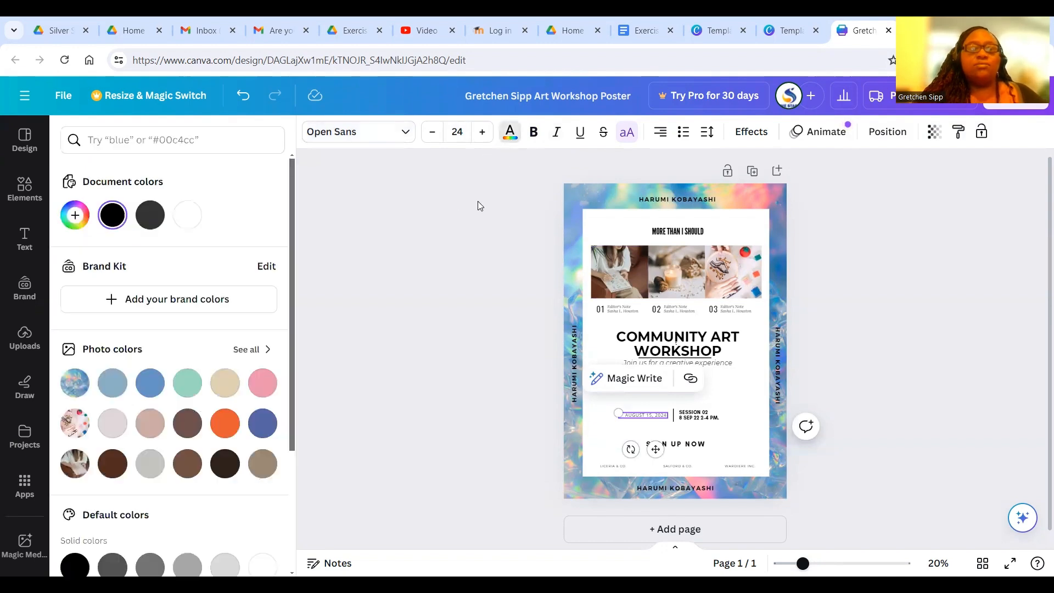
{"action": "left_click", "coordinate": [75, 219]}
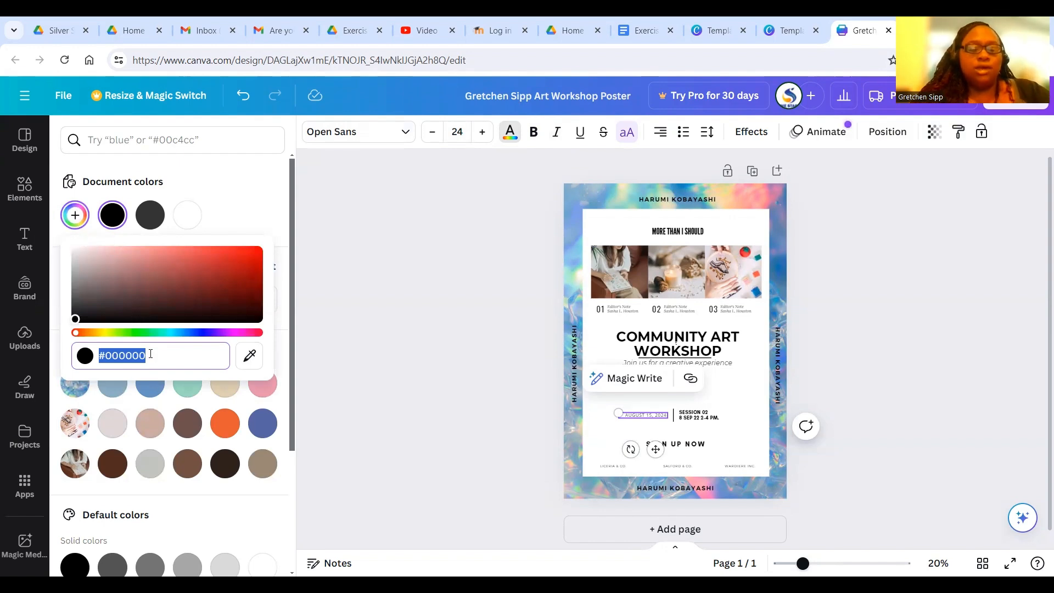
{"action": "type", "text": "#"}
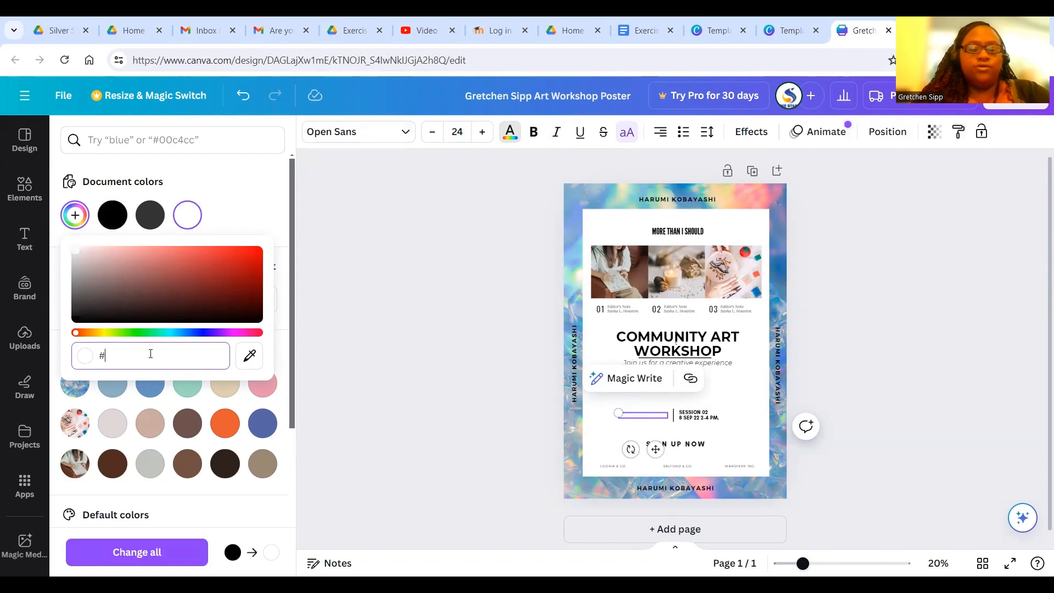
{"action": "type", "text": "666666"}
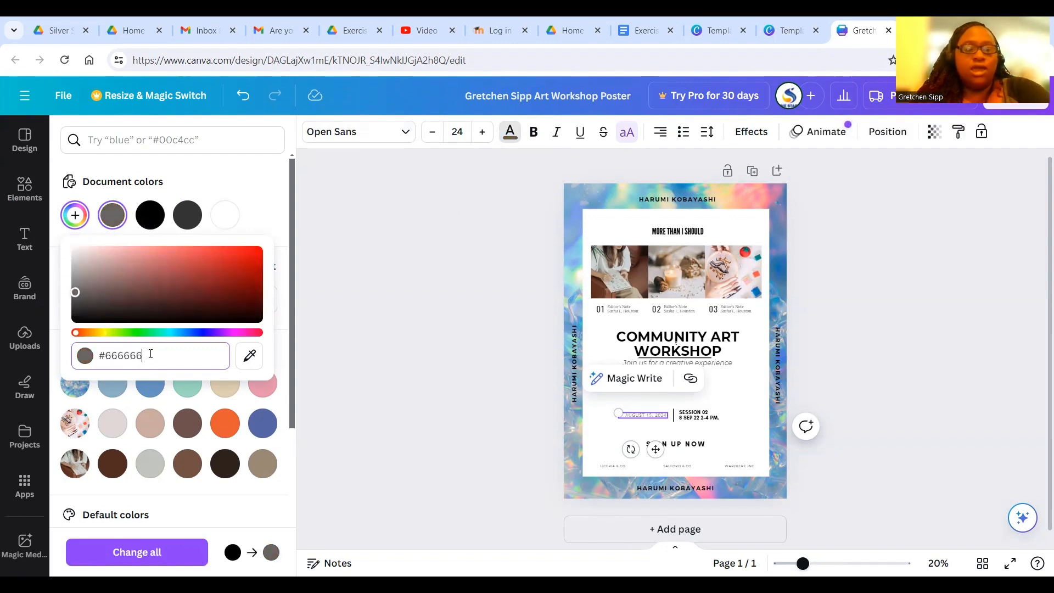
{"action": "key", "text": "Return"}
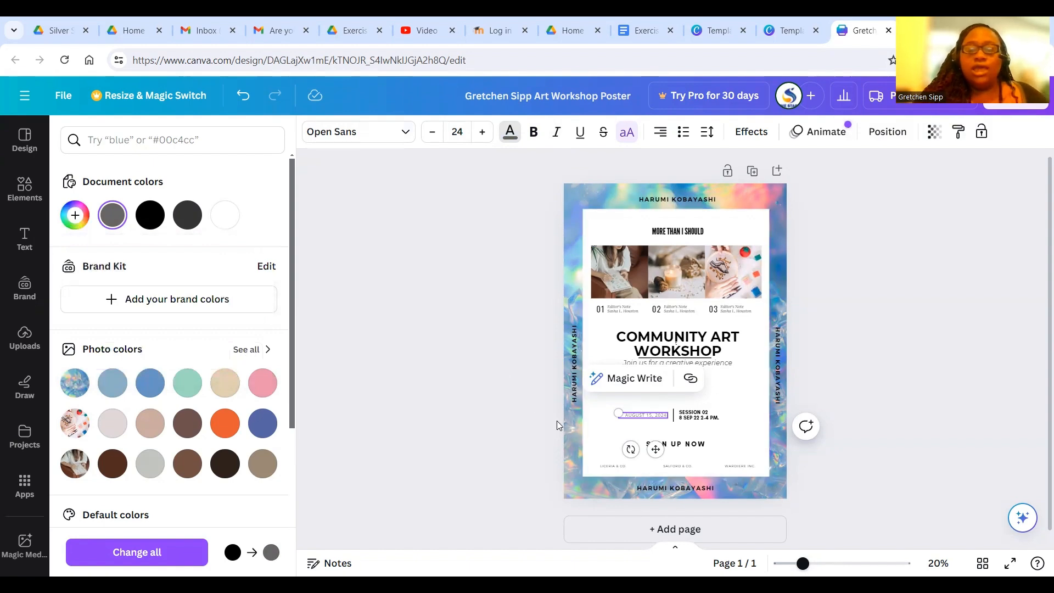
Check the workshop time in the Google Docs exercise and replace the Canva poster's Session 02 text with "10:00 AM - 2:00 PM".
{"action": "left_click", "coordinate": [616, 406]}
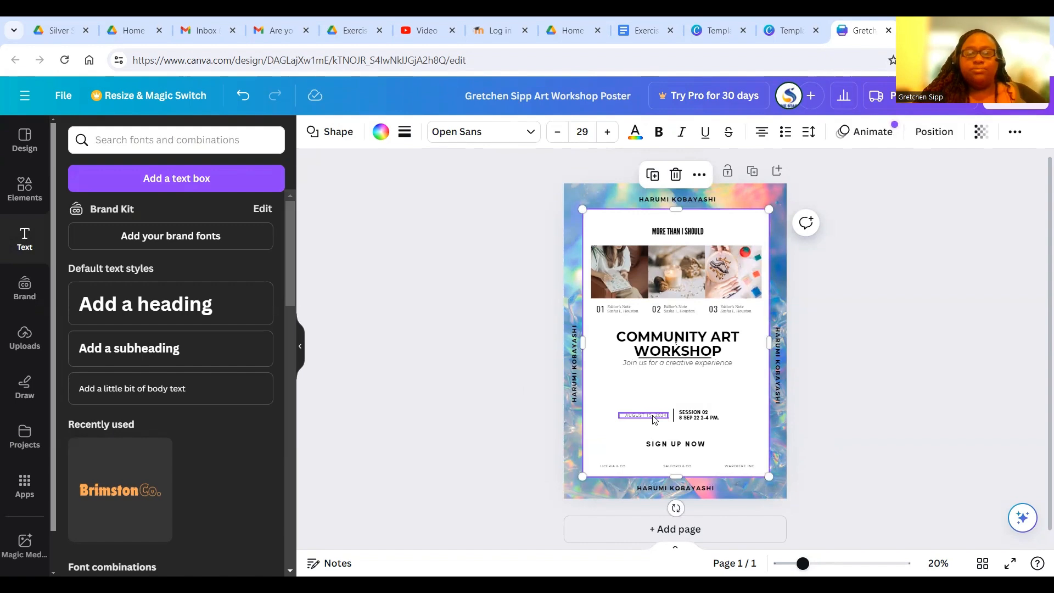
{"action": "left_click", "coordinate": [653, 32]}
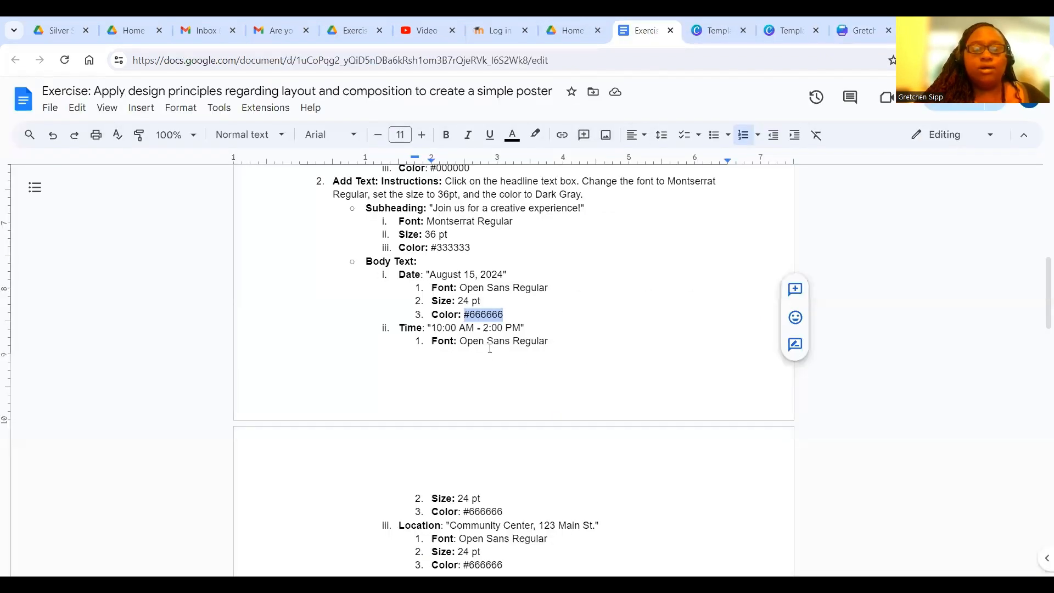
{"action": "scroll", "coordinate": [493, 326], "scroll_direction": "down", "scroll_amount": 3}
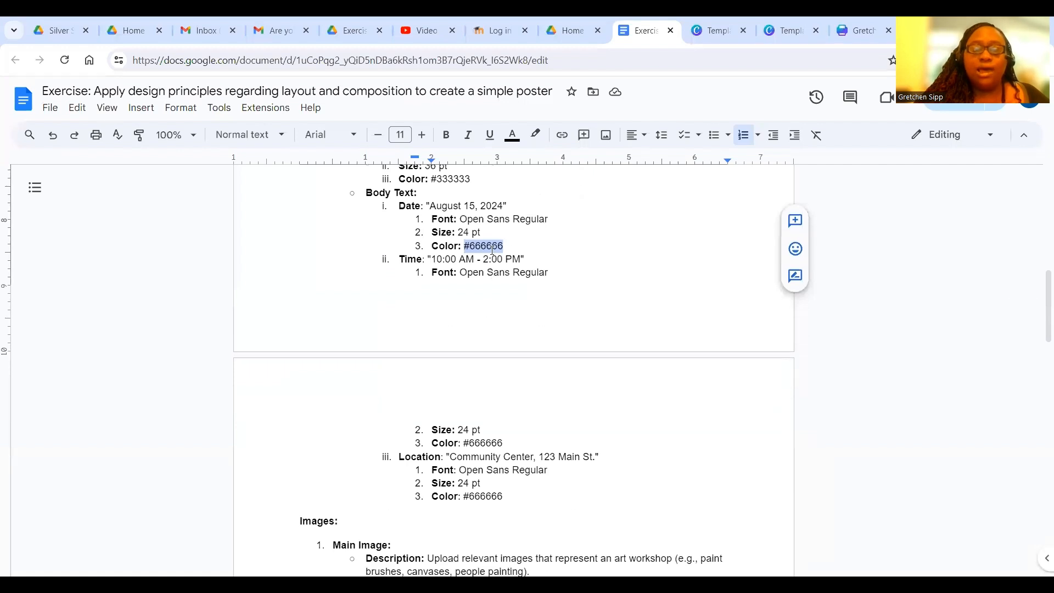
{"action": "left_click", "coordinate": [521, 257]}
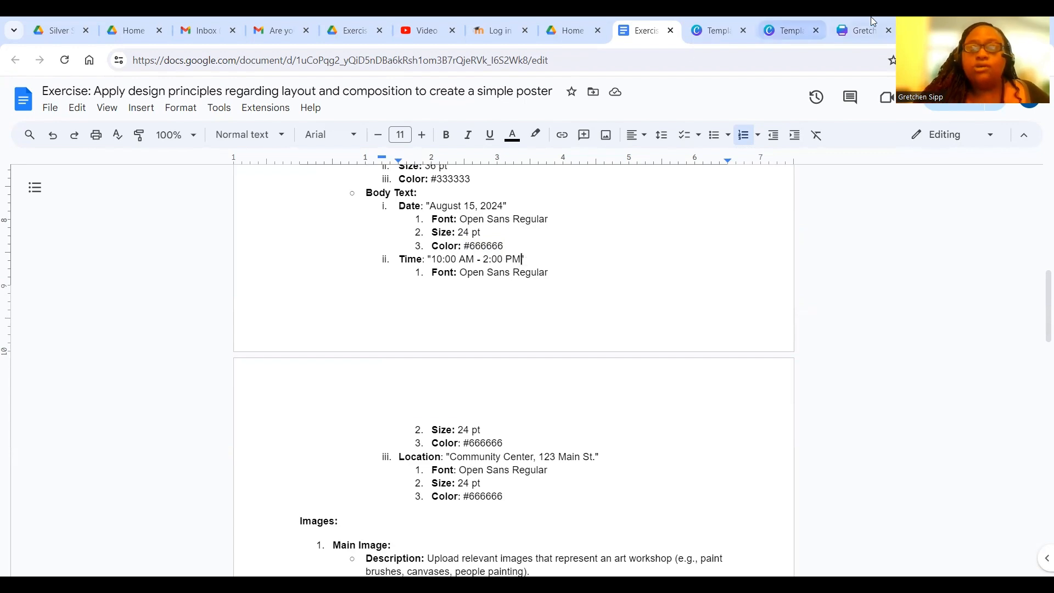
{"action": "left_click", "coordinate": [864, 32]}
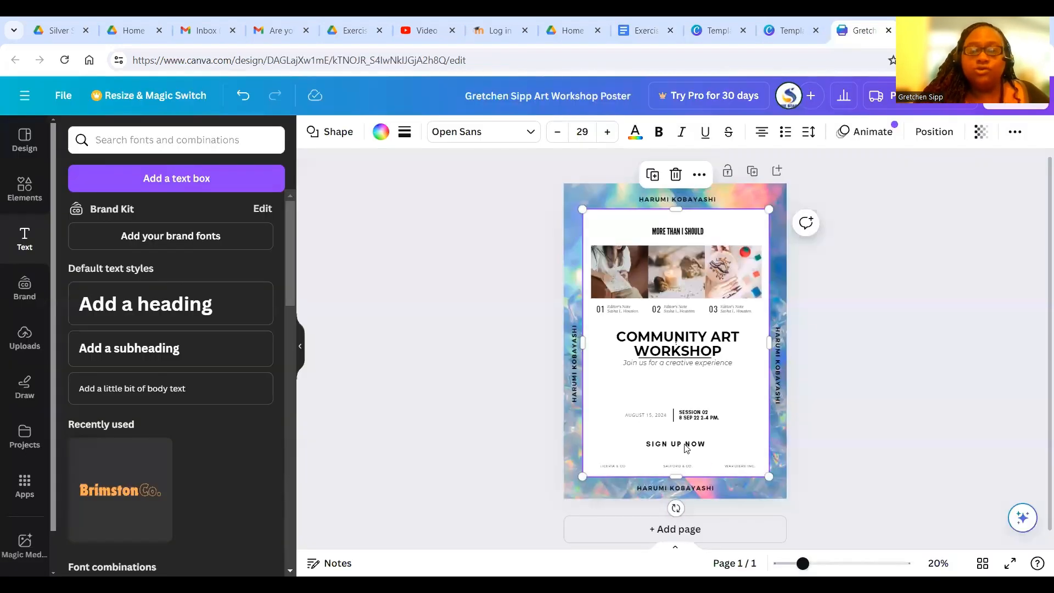
{"action": "left_click", "coordinate": [685, 419]}
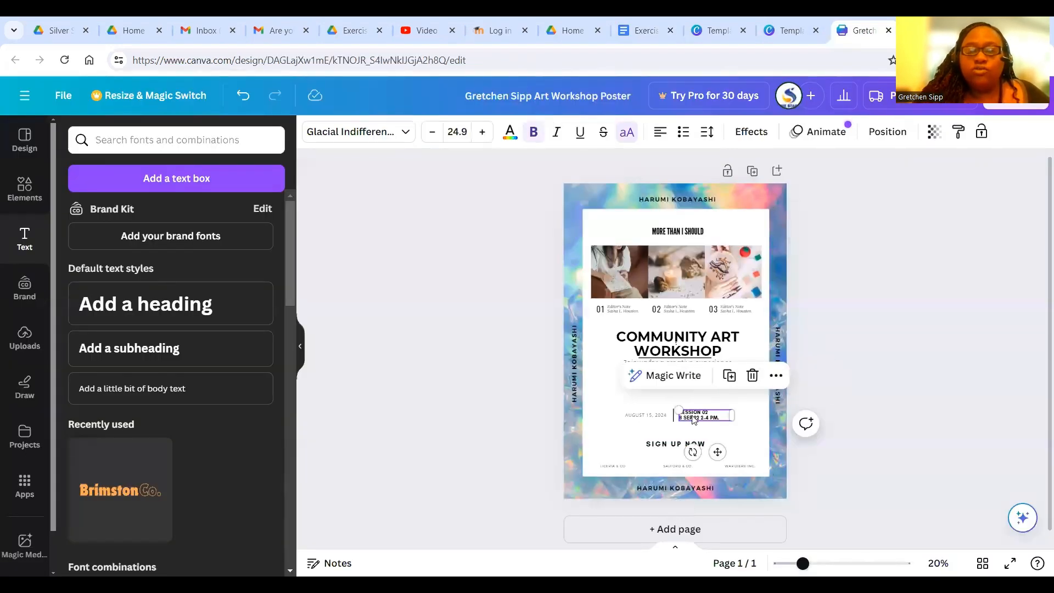
{"action": "double_click", "coordinate": [692, 418]}
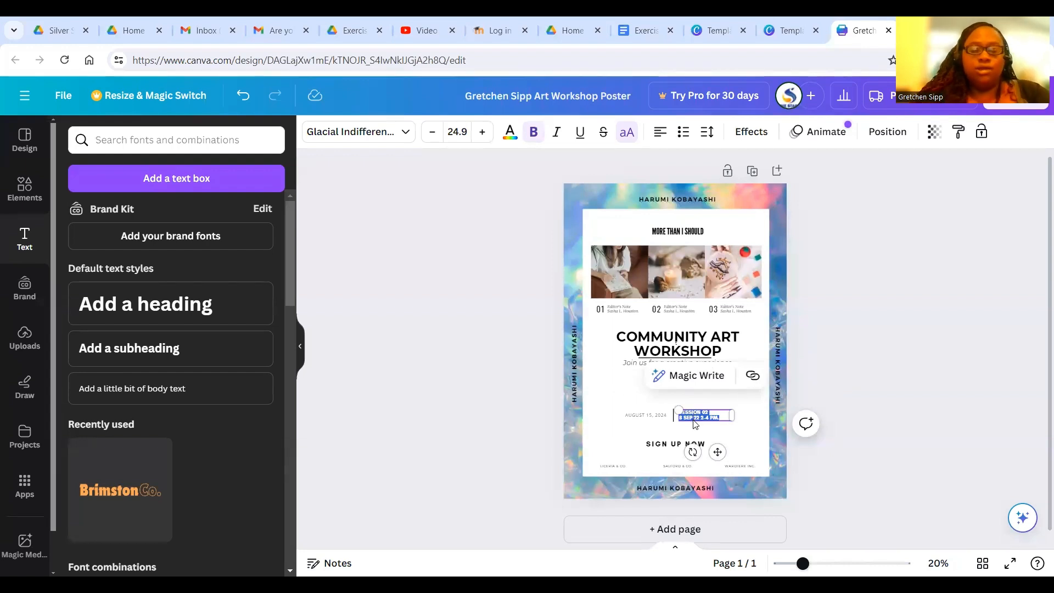
{"action": "key", "text": "BackSpace"}
{"action": "type", "text": "9:00AM"}
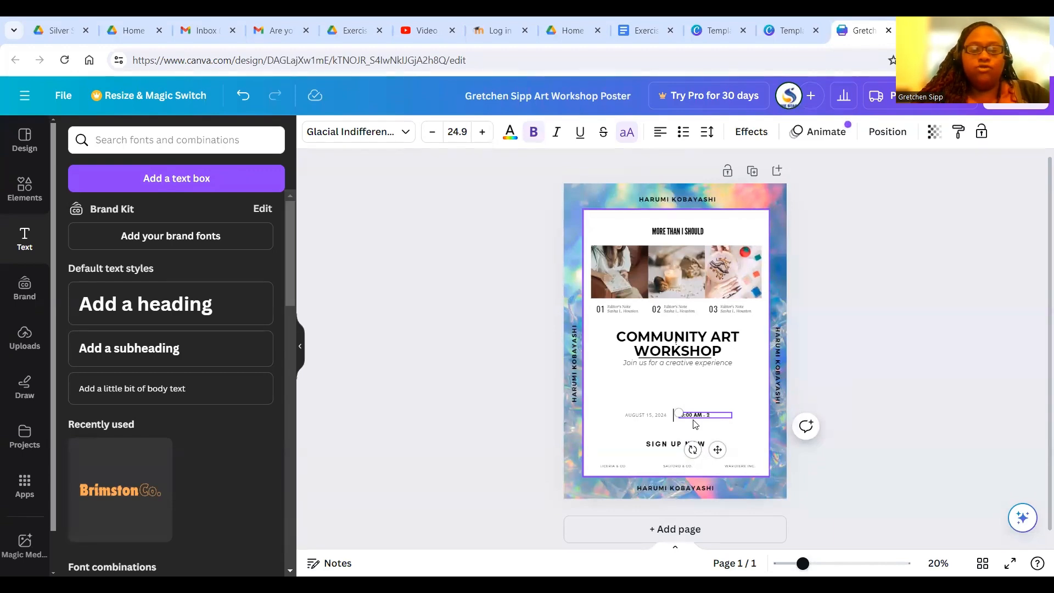
{"action": "type", "text": "- 2:00PM"}
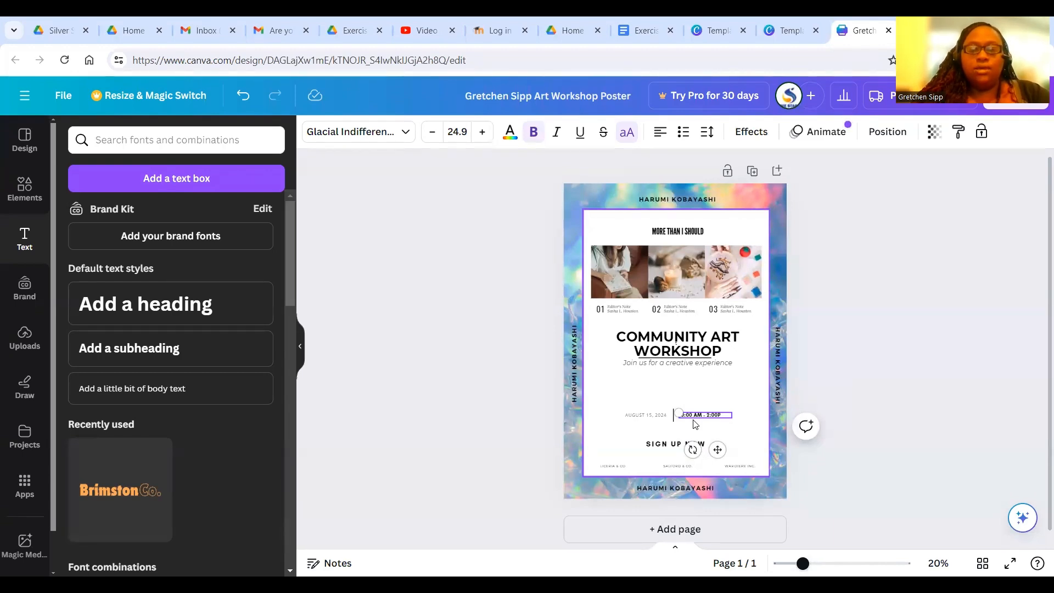
{"action": "key", "text": "BackSpace"}
{"action": "type", "text": "PM"}
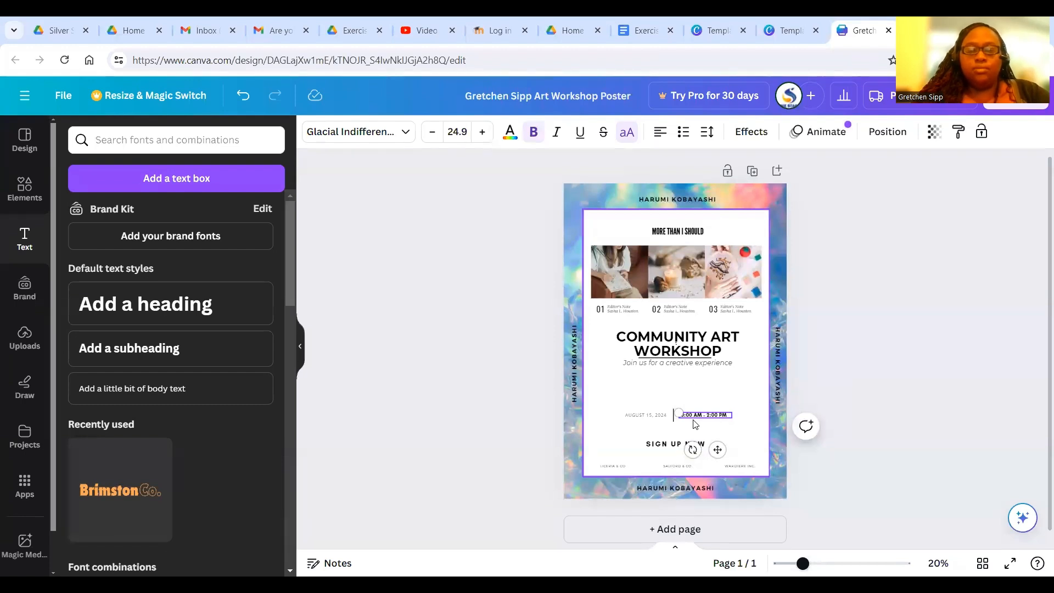
Set the poster's time line to the Open Sans font in the Regular weight.
{"action": "key", "text": "ctrl+a"}
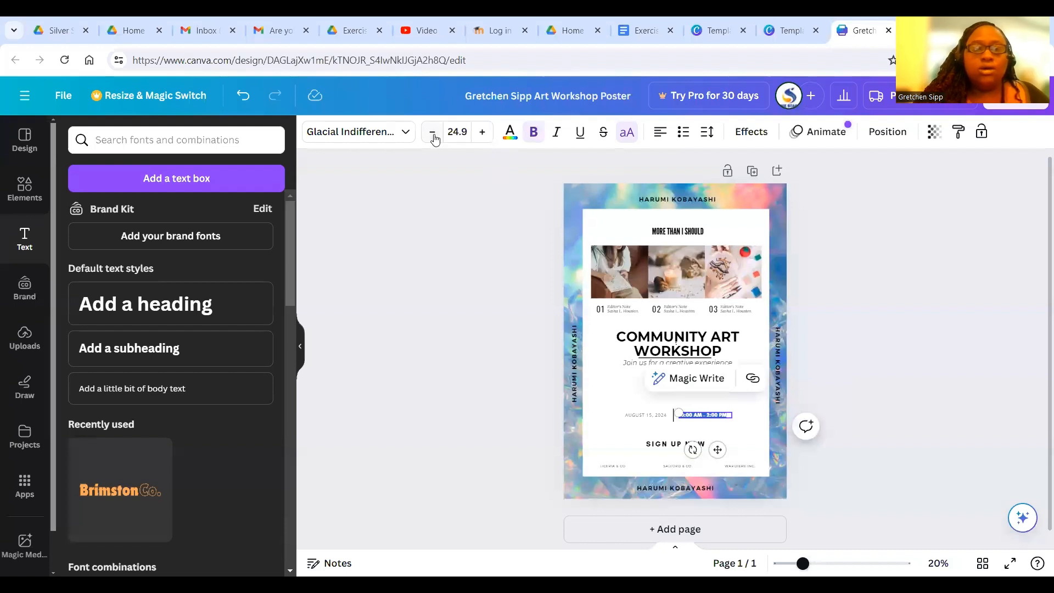
{"action": "left_click", "coordinate": [375, 135]}
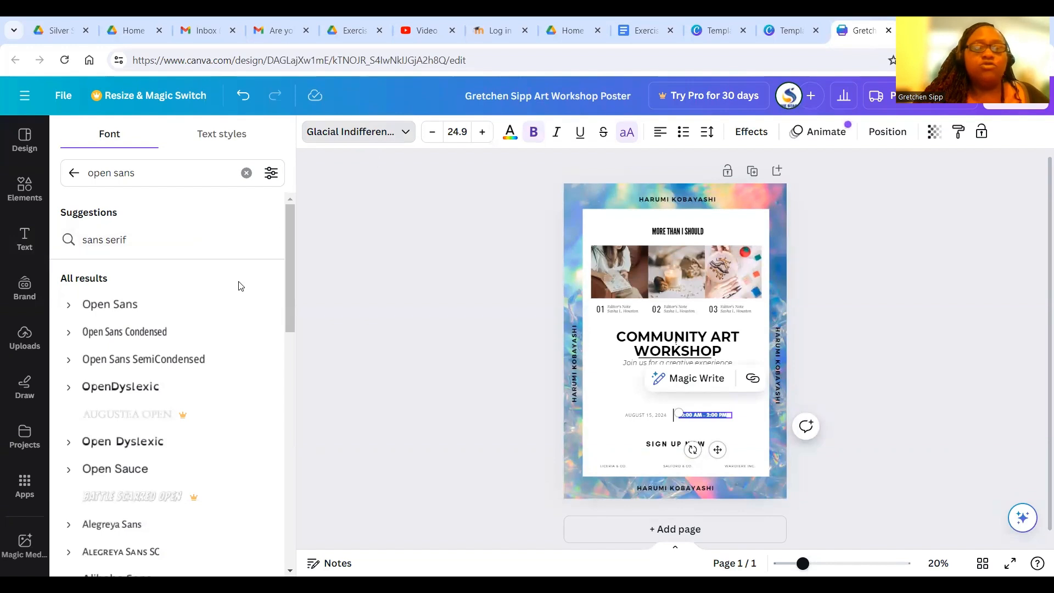
{"action": "left_click", "coordinate": [224, 312]}
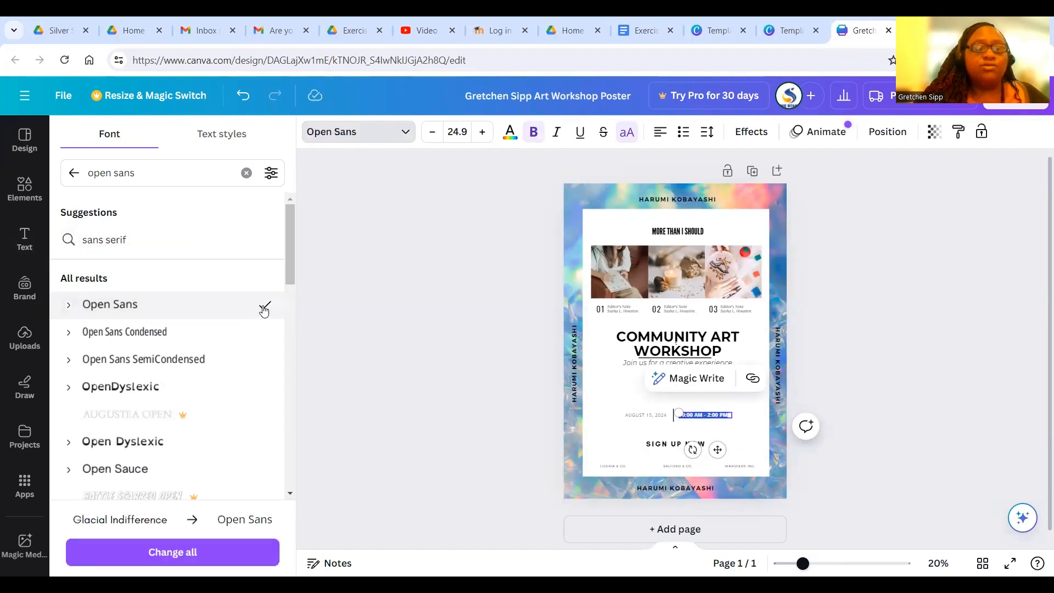
{"action": "left_click", "coordinate": [66, 311]}
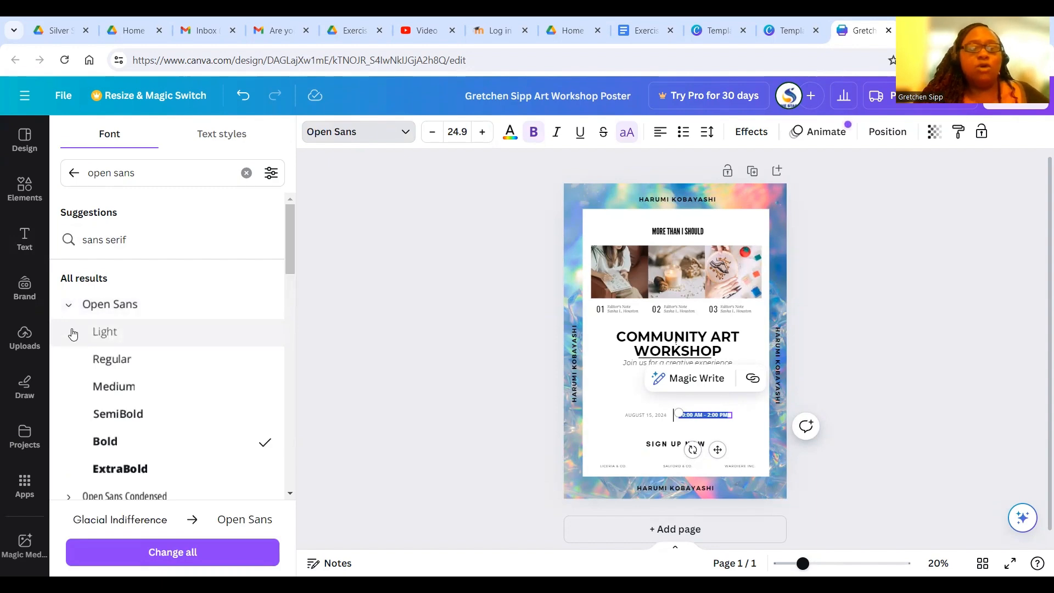
{"action": "left_click", "coordinate": [109, 360]}
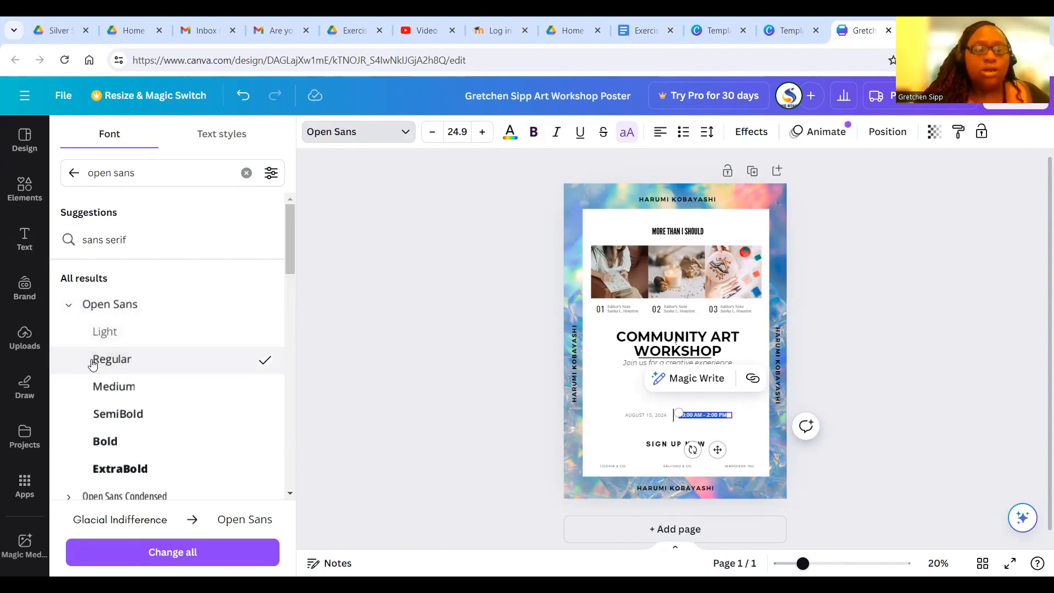
{"action": "left_click", "coordinate": [348, 385]}
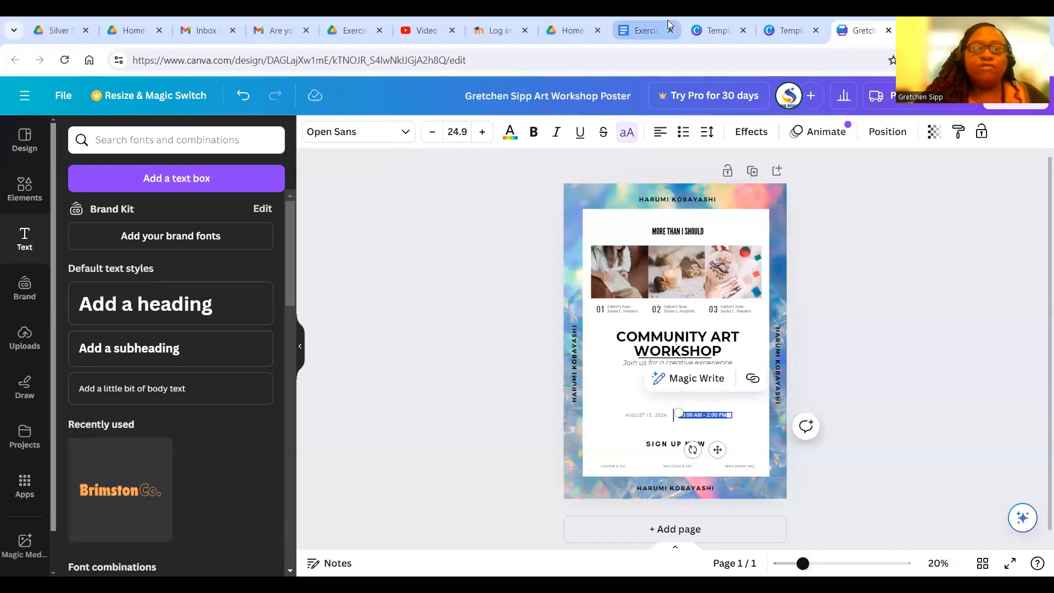
Recheck the time's formatting in the Google Docs exercise and set the poster's time line to font size 24.
{"action": "left_click", "coordinate": [640, 32]}
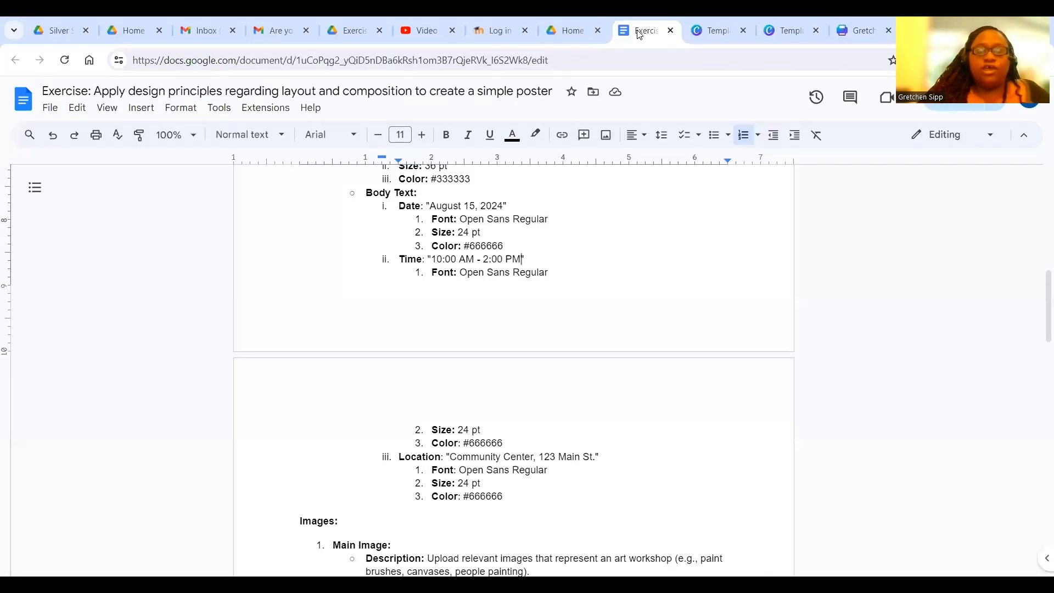
{"action": "left_click", "coordinate": [880, 31]}
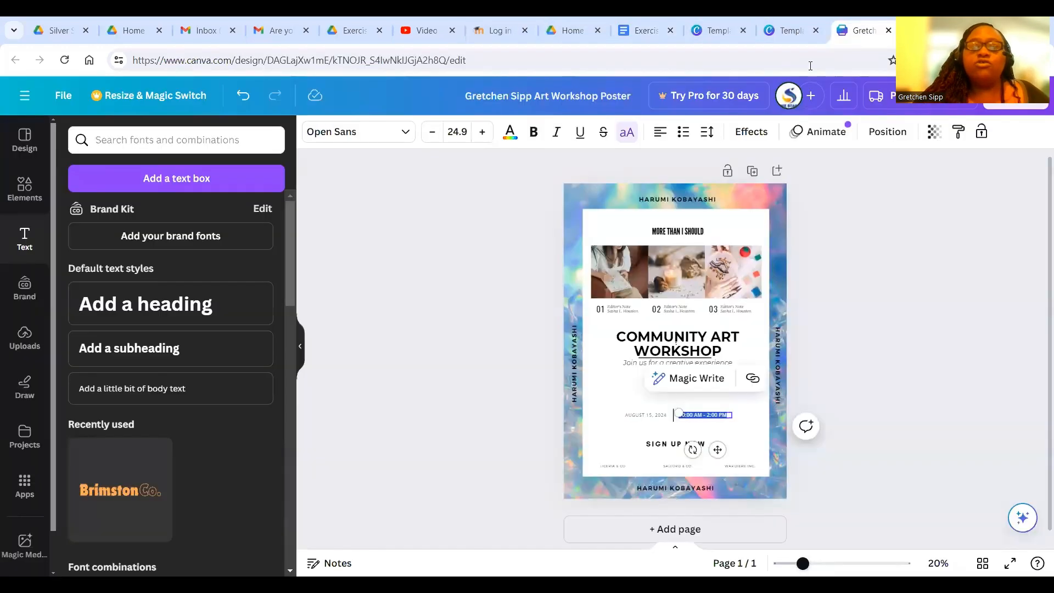
{"action": "left_click", "coordinate": [455, 132]}
{"action": "type", "text": "24"}
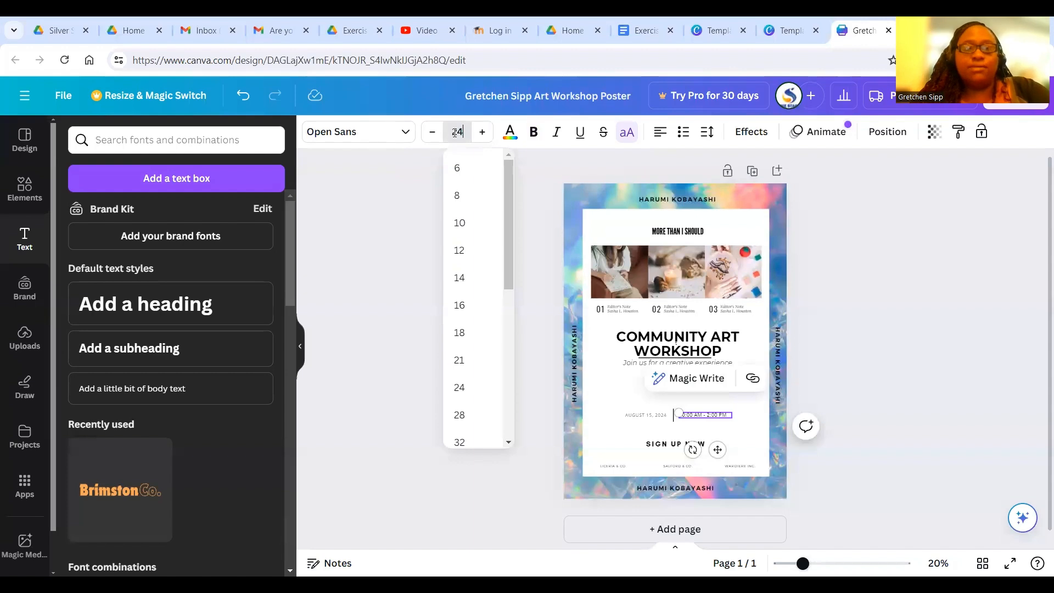
{"action": "key", "text": "Return"}
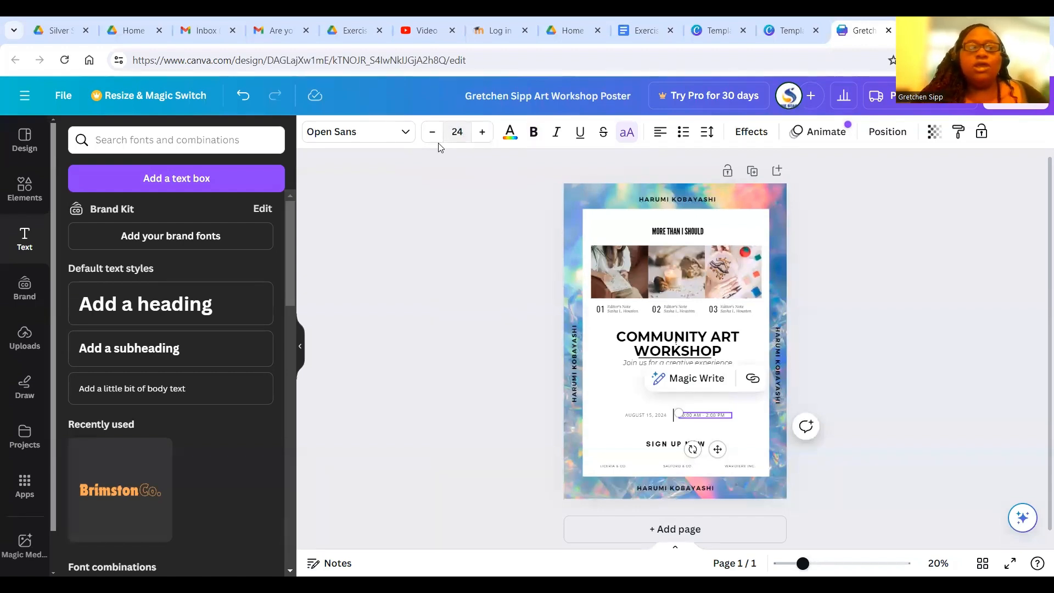
Change the time line's text color to the same #666666 gray used for the date.
{"action": "left_click", "coordinate": [502, 137]}
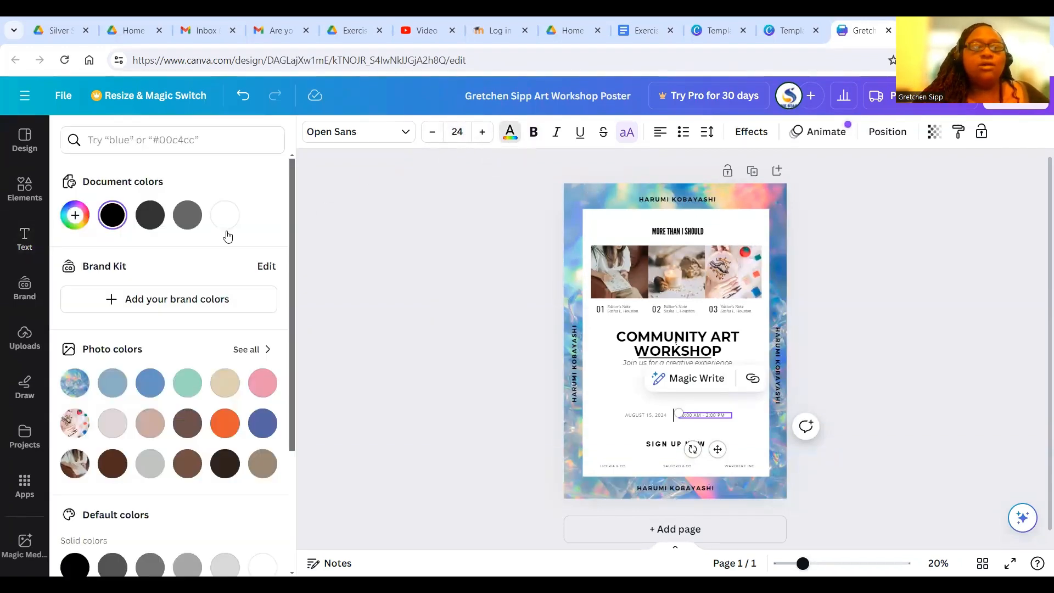
{"action": "left_click", "coordinate": [183, 218]}
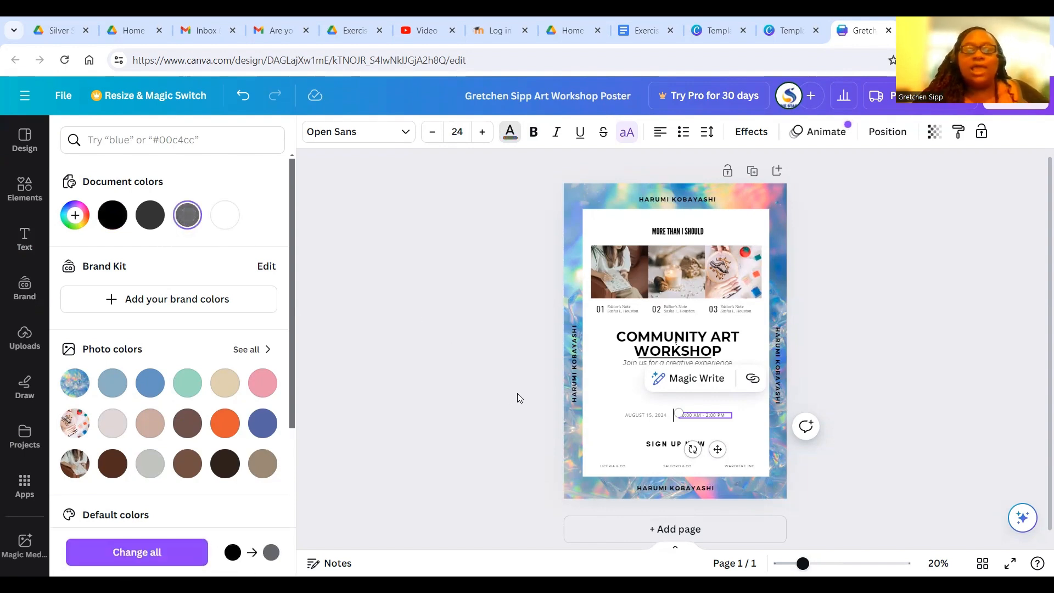
{"action": "left_click", "coordinate": [652, 426]}
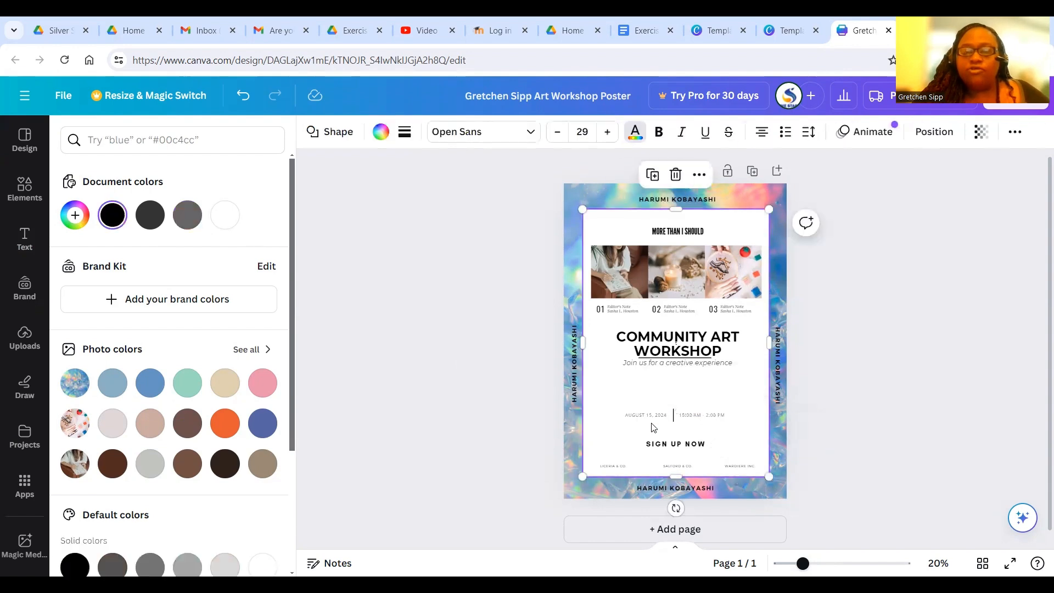
Enlarge the poster view to 32% to inspect the time line, and read the location text and formatting requirements in the Google Docs exercise.
{"action": "left_click", "coordinate": [695, 420]}
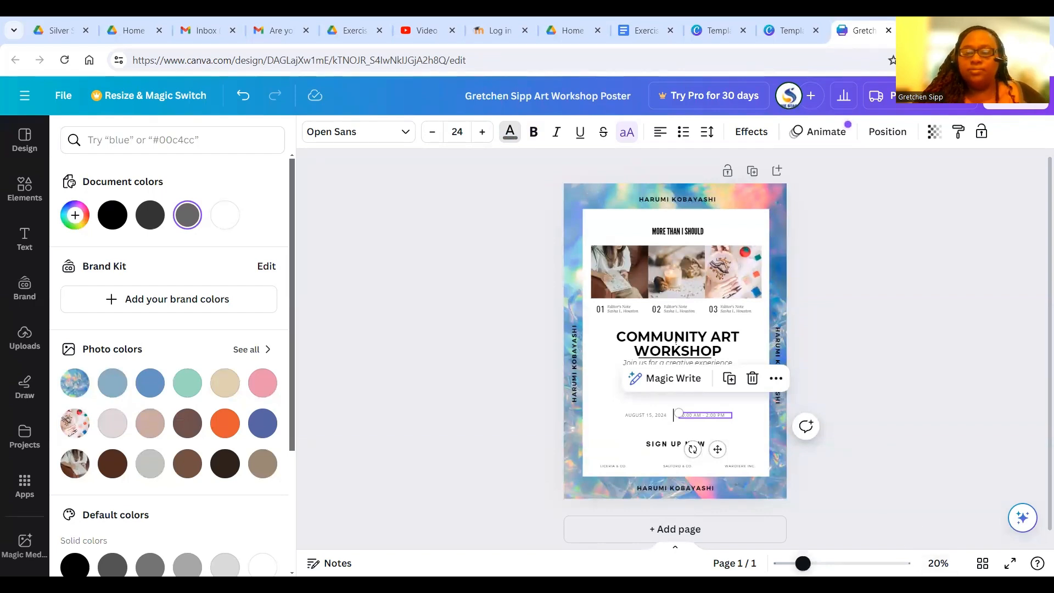
{"action": "left_click_drag", "start_coordinate": [803, 563], "coordinate": [818, 557]}
{"action": "left_click", "coordinate": [886, 355]}
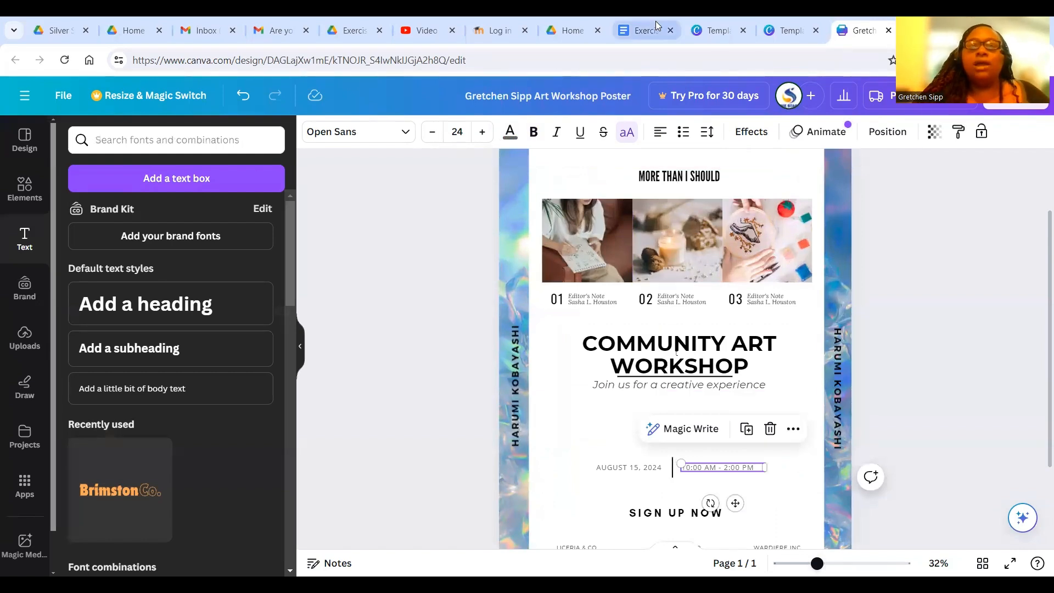
{"action": "left_click", "coordinate": [645, 31]}
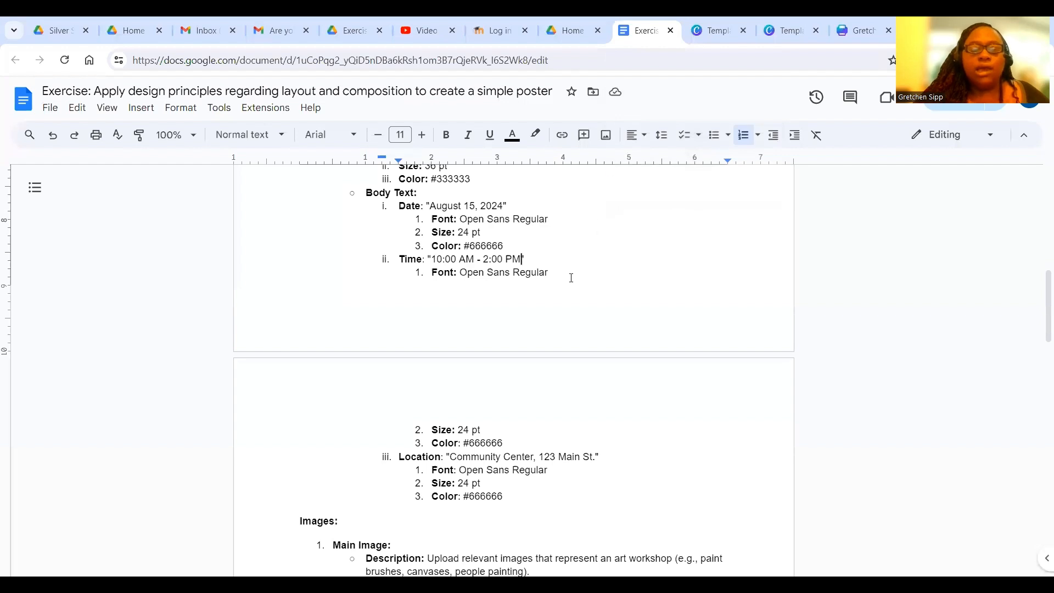
{"action": "scroll", "coordinate": [553, 288], "scroll_direction": "down", "scroll_amount": 3}
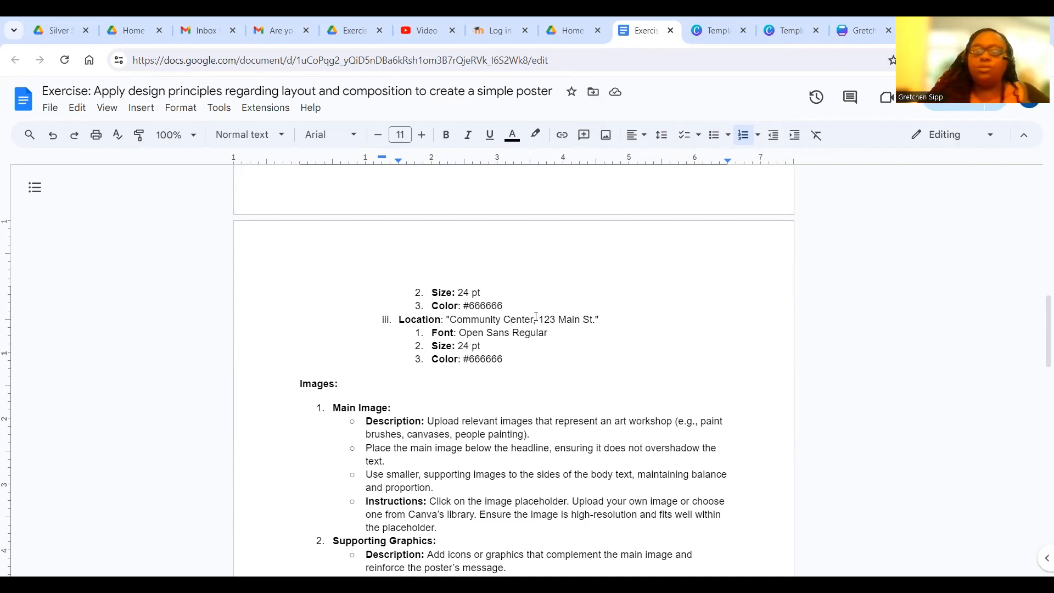
{"action": "left_click", "coordinate": [511, 319]}
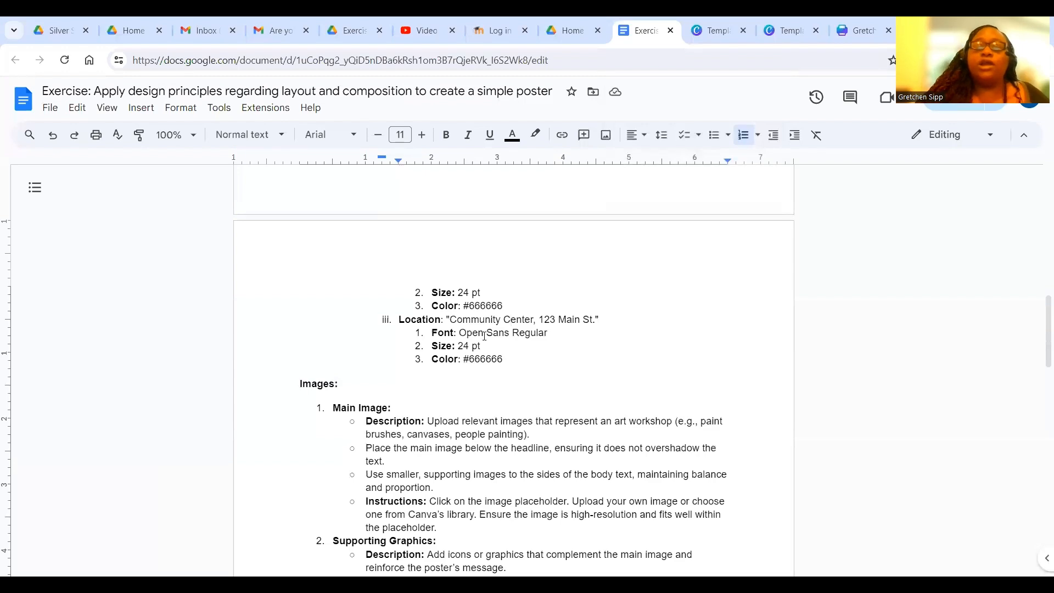
Find a template text line for the location near the foot of the Canva poster and recheck the location in the Google Docs exercise.
{"action": "left_click", "coordinate": [864, 30]}
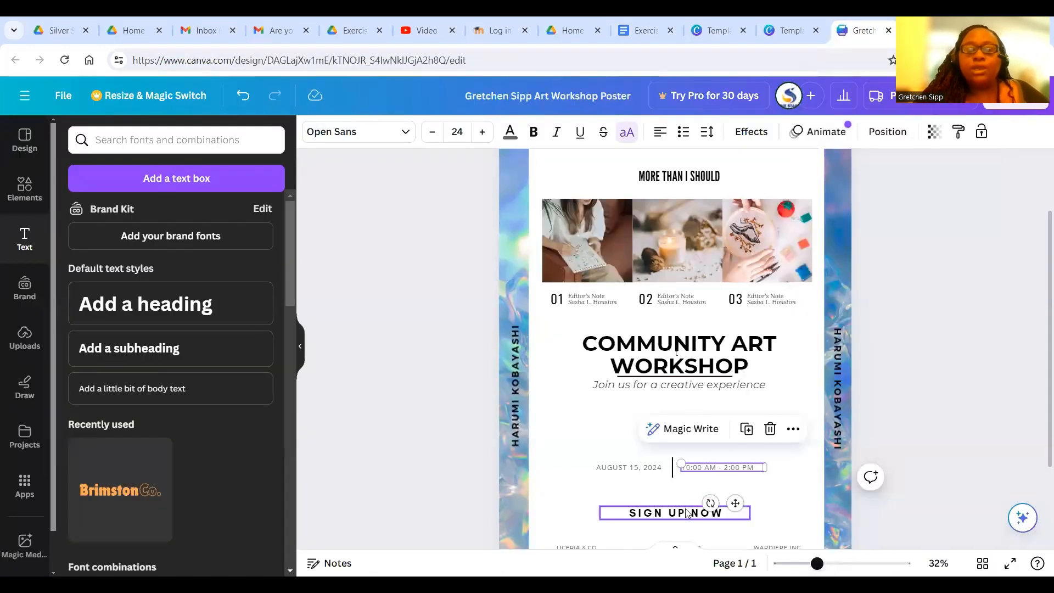
{"action": "scroll", "coordinate": [685, 512], "scroll_direction": "down", "scroll_amount": 2}
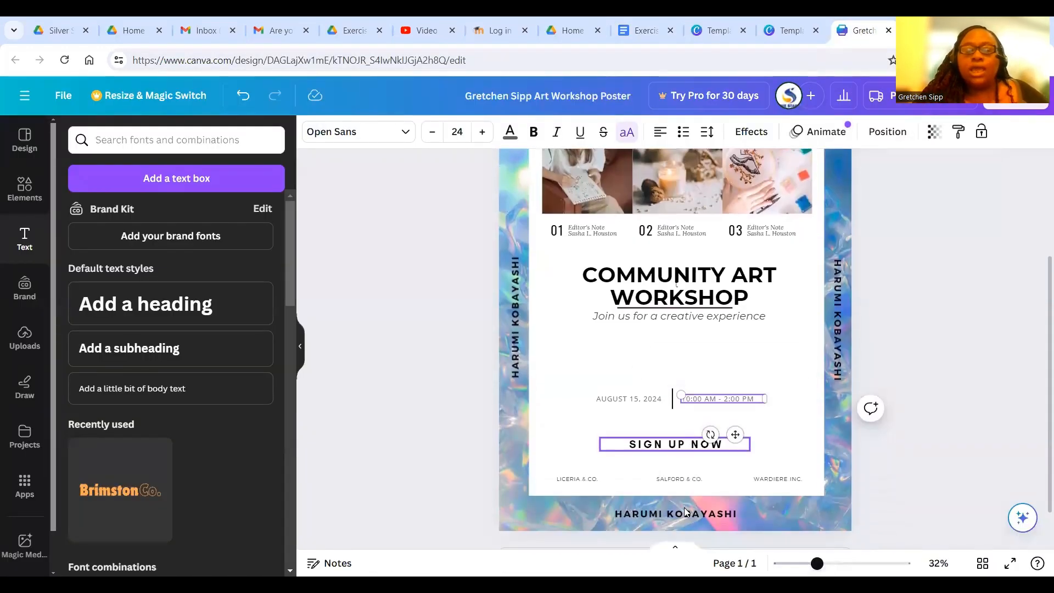
{"action": "left_click", "coordinate": [679, 445]}
{"action": "left_click", "coordinate": [678, 442]}
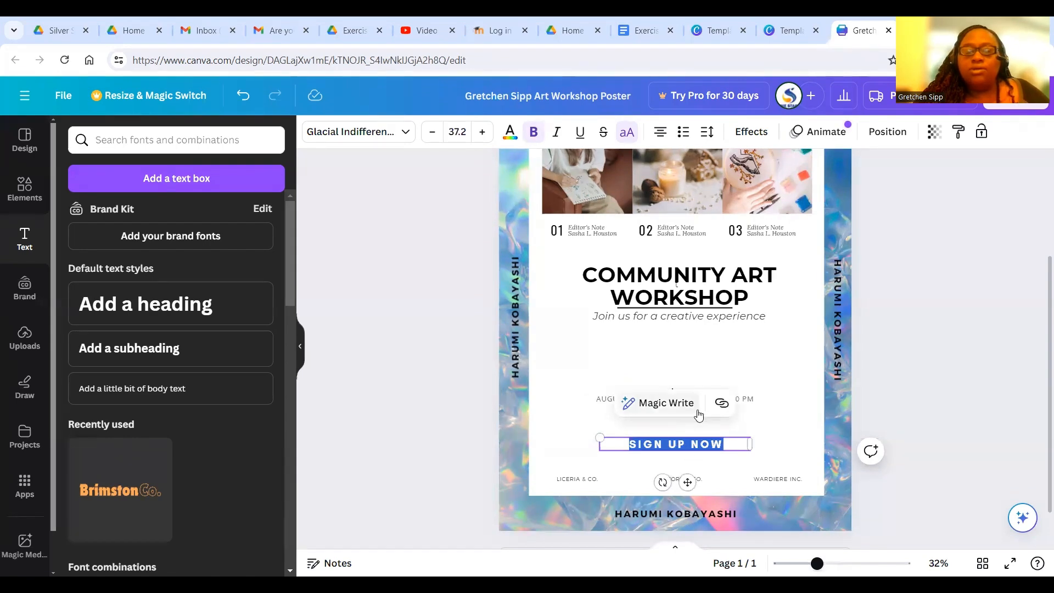
{"action": "scroll", "coordinate": [713, 417], "scroll_direction": "down", "scroll_amount": 1}
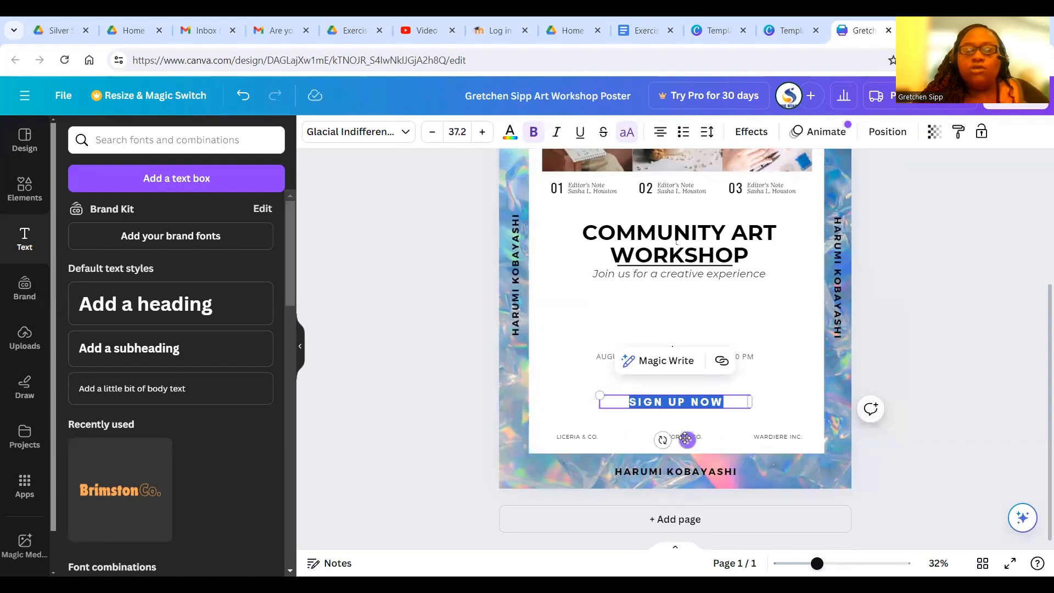
{"action": "left_click", "coordinate": [678, 437]}
{"action": "double_click", "coordinate": [677, 438]}
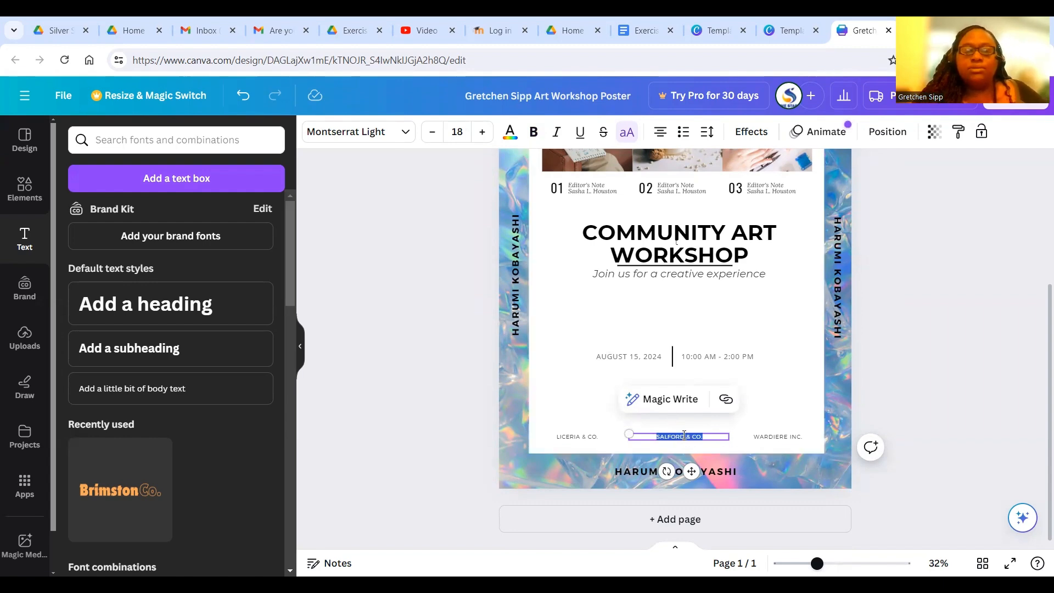
{"action": "left_click", "coordinate": [651, 33]}
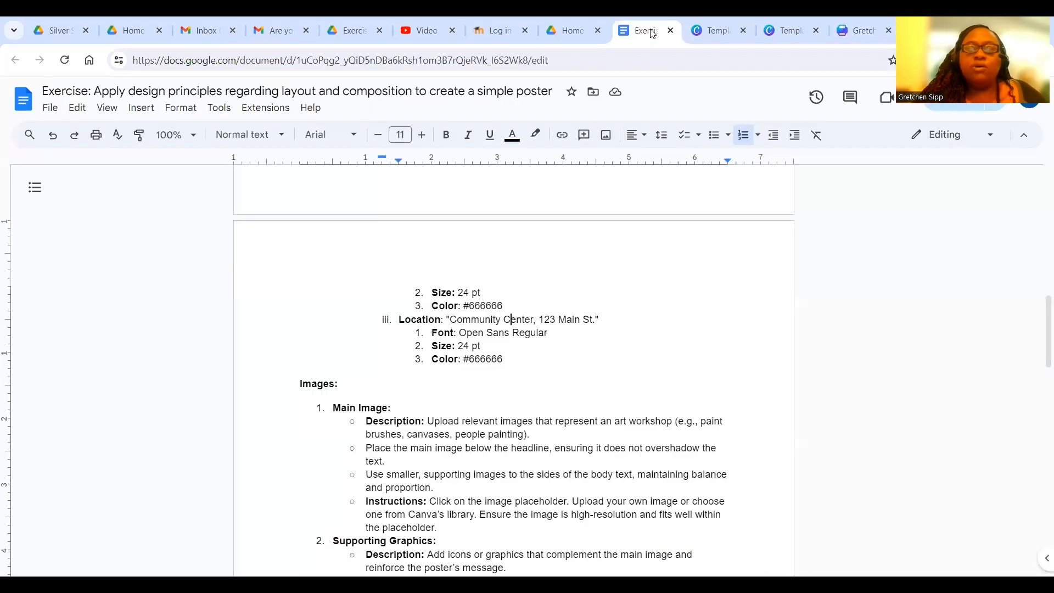
{"action": "left_click", "coordinate": [864, 31]}
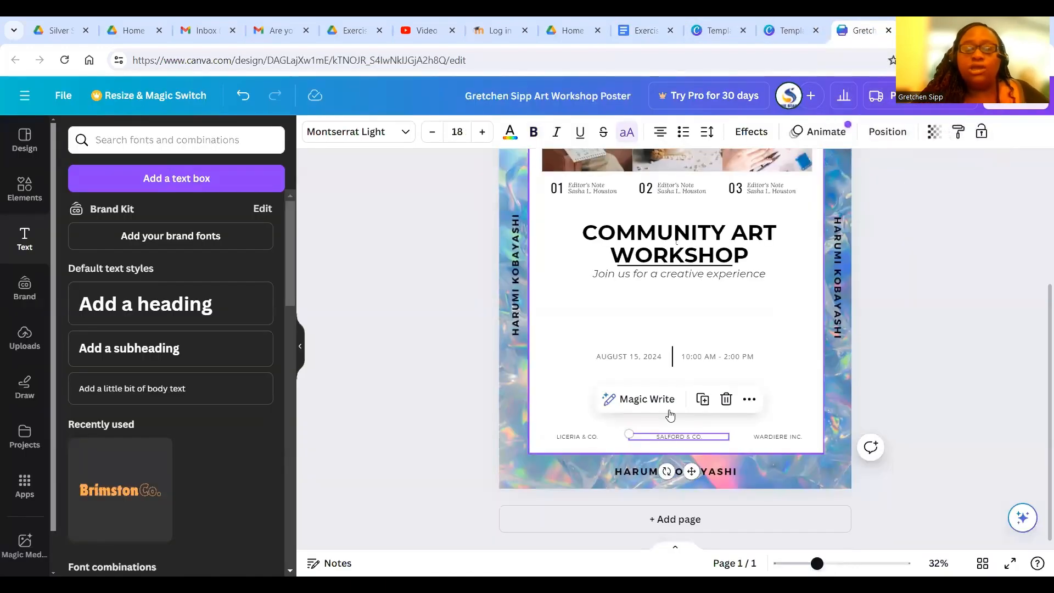
Replace the SALFORD & CO. text with COMMUNITY CENTER and the exercise's street address on a second line.
{"action": "left_click", "coordinate": [685, 437]}
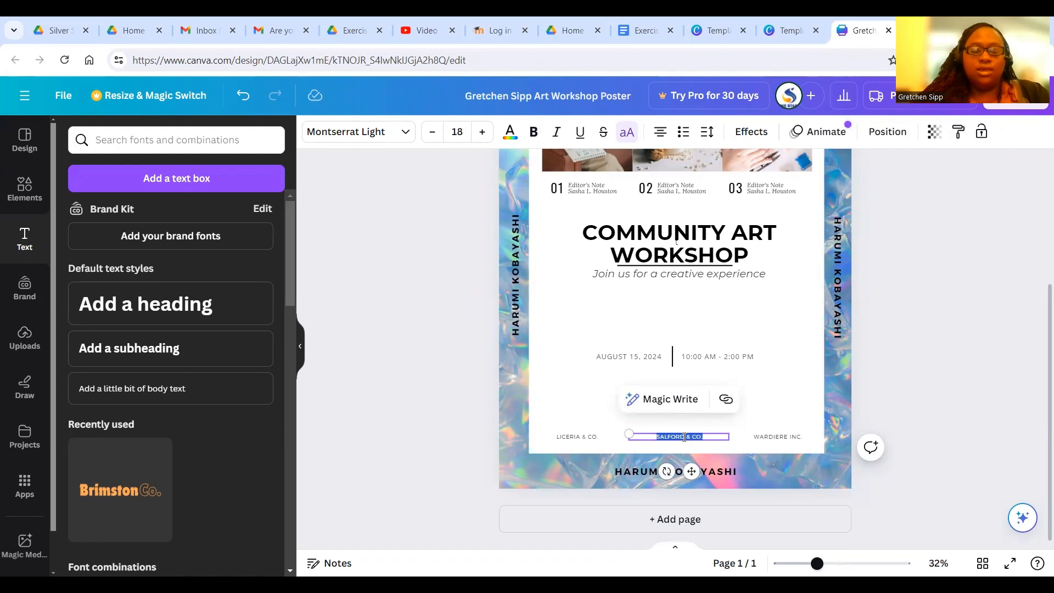
{"action": "type", "text": "COMMUNITY"}
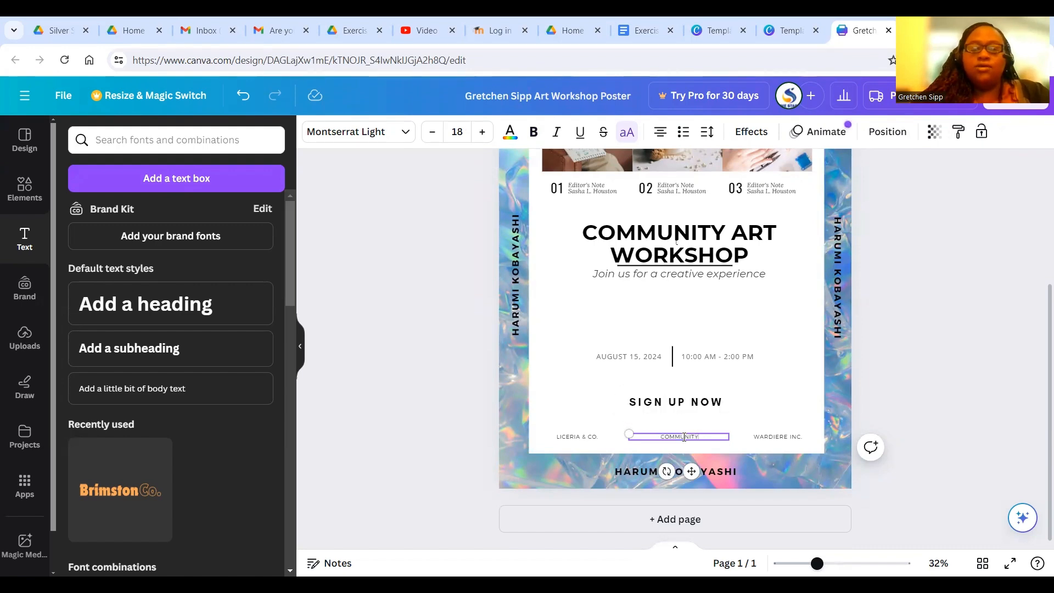
{"action": "type", "text": " CENTER"}
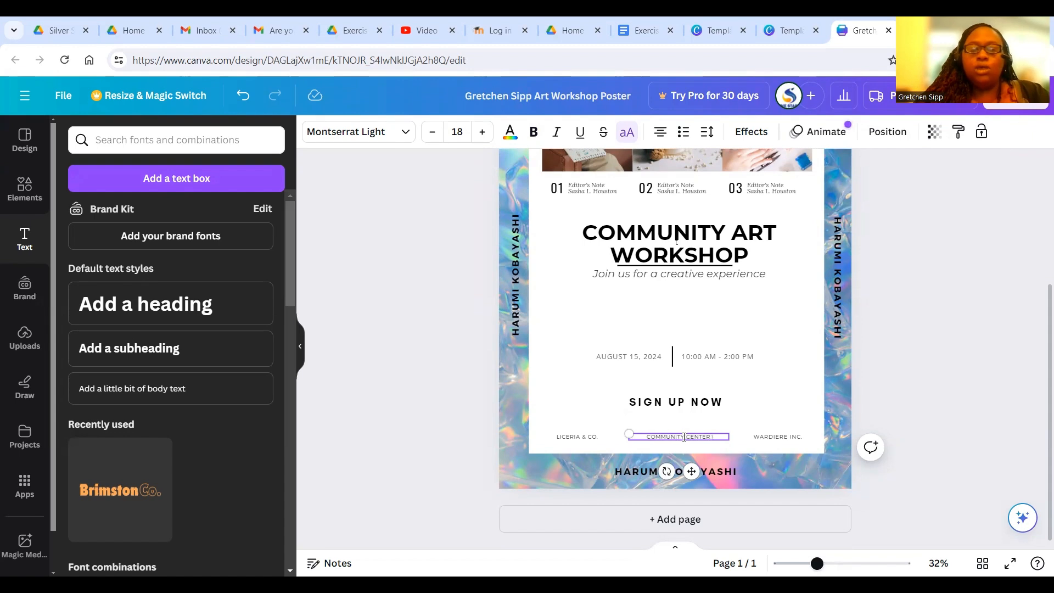
{"action": "key", "text": "Return"}
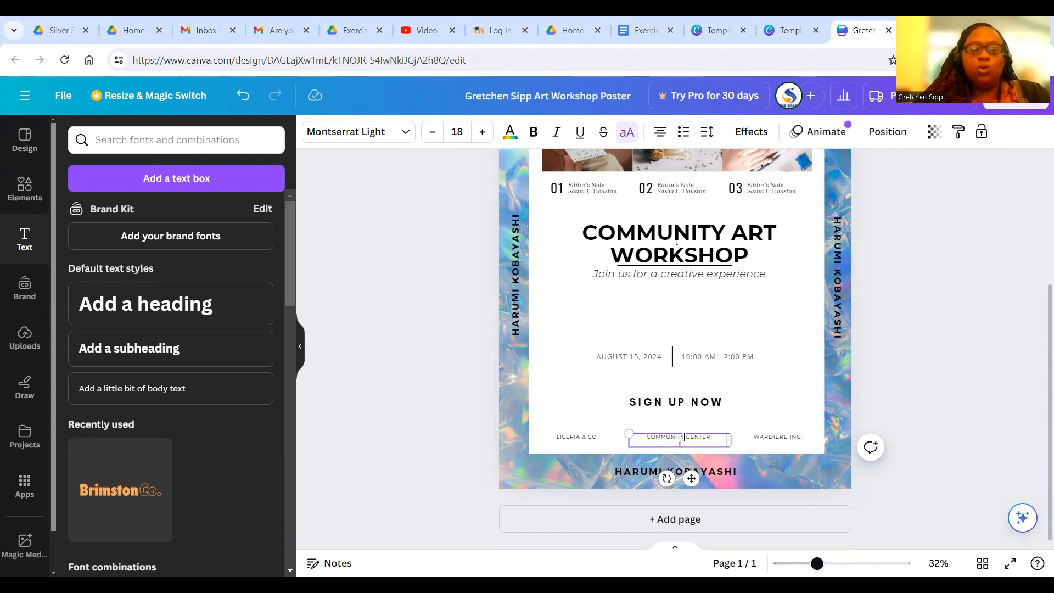
{"action": "type", "text": "123 MAI"}
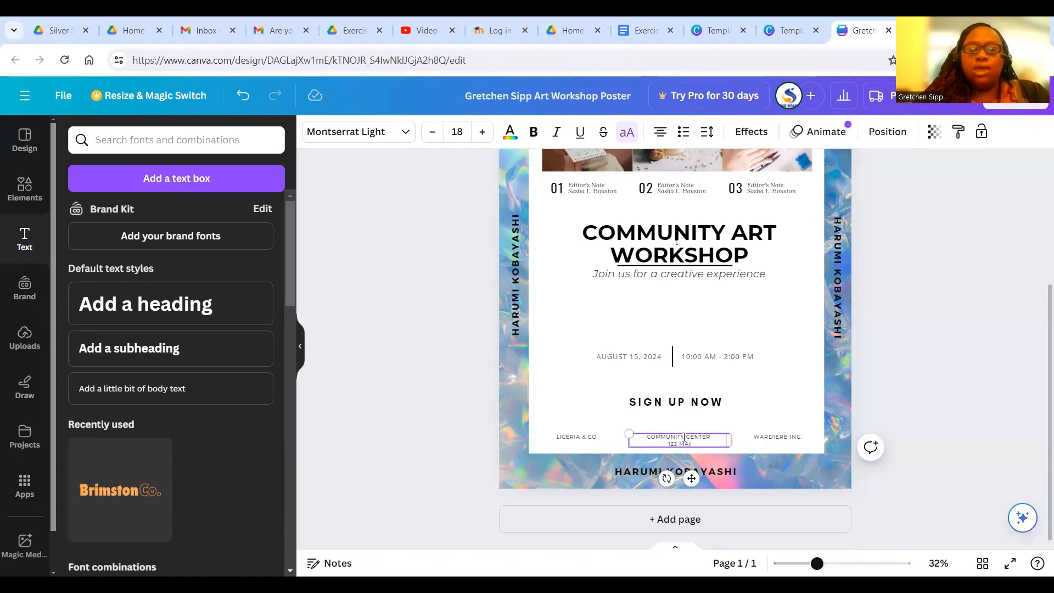
{"action": "type", "text": "N STREET"}
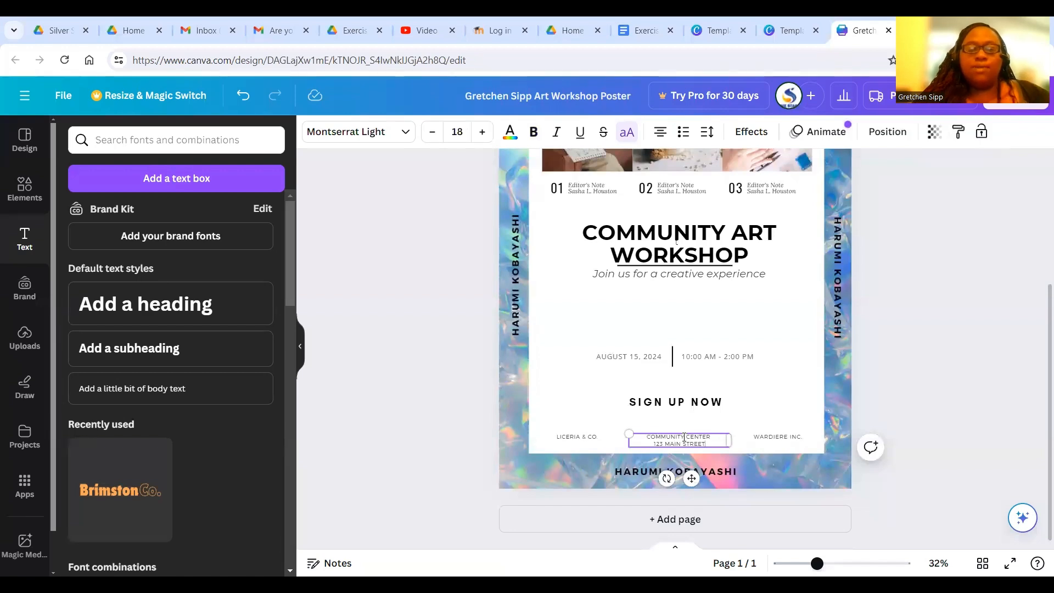
Set both lines of the location text to the Open Sans font in the Regular weight.
{"action": "triple_click", "coordinate": [670, 444]}
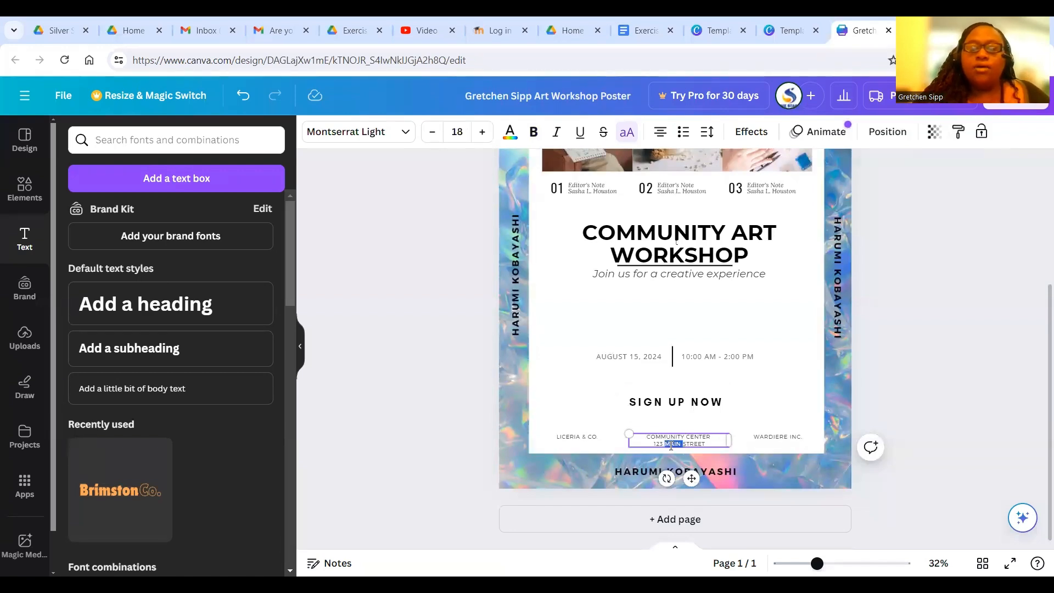
{"action": "left_click_drag", "start_coordinate": [671, 444], "coordinate": [653, 437]}
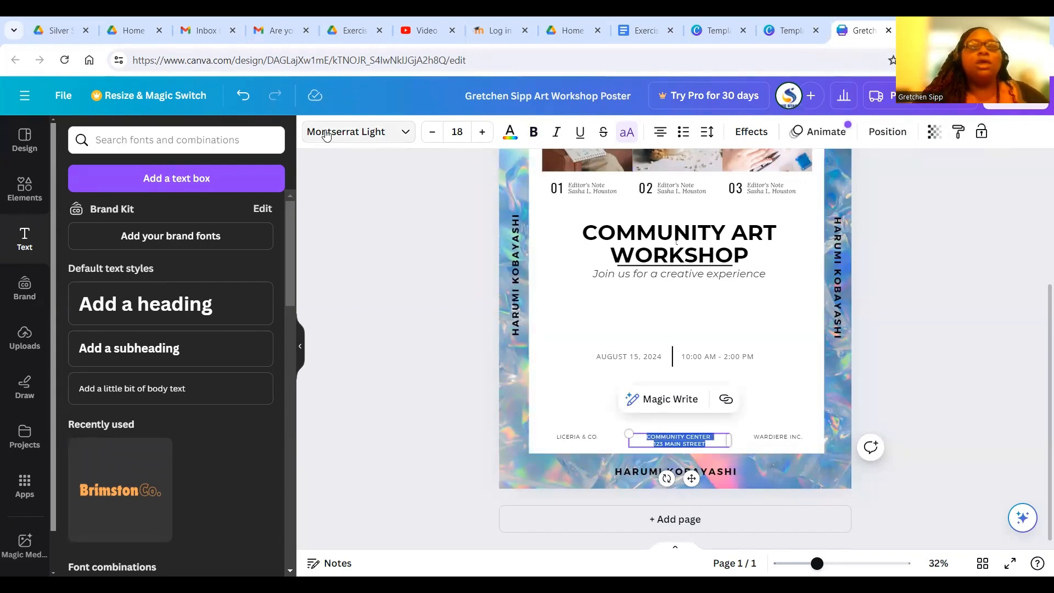
{"action": "left_click", "coordinate": [403, 133]}
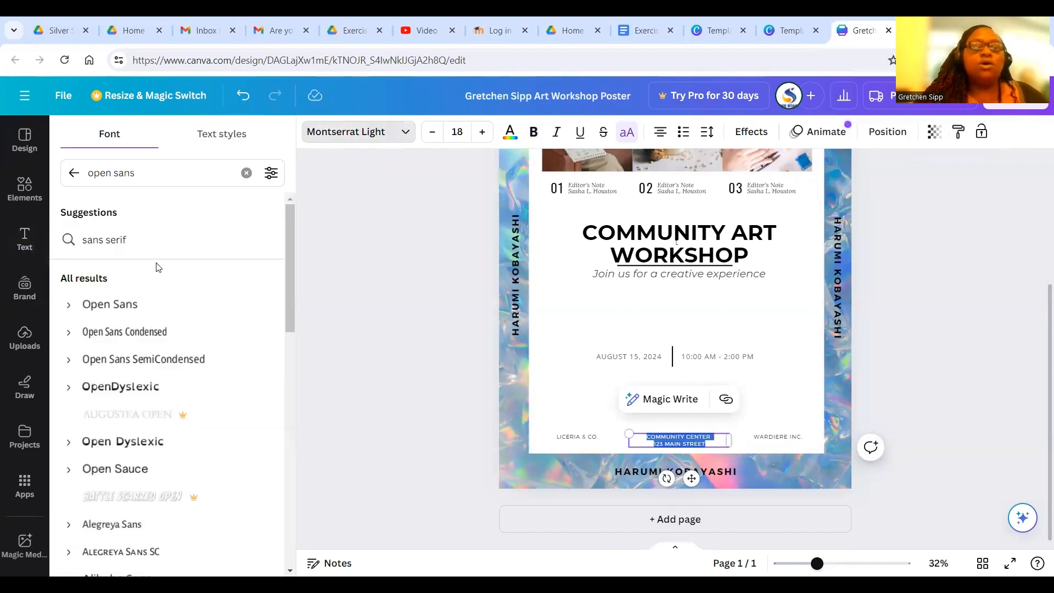
{"action": "left_click", "coordinate": [70, 310]}
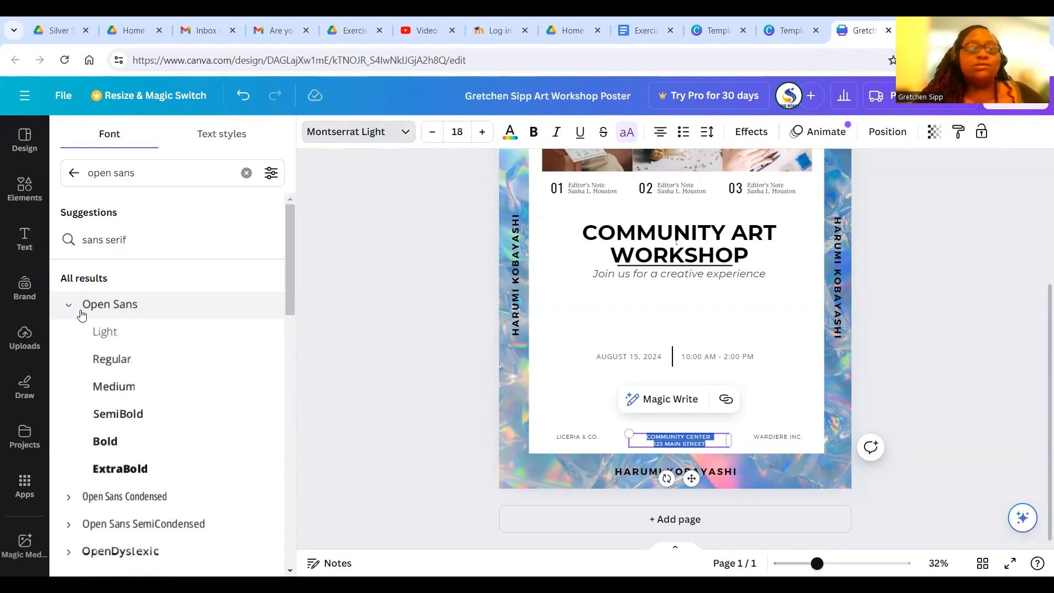
{"action": "left_click", "coordinate": [104, 363]}
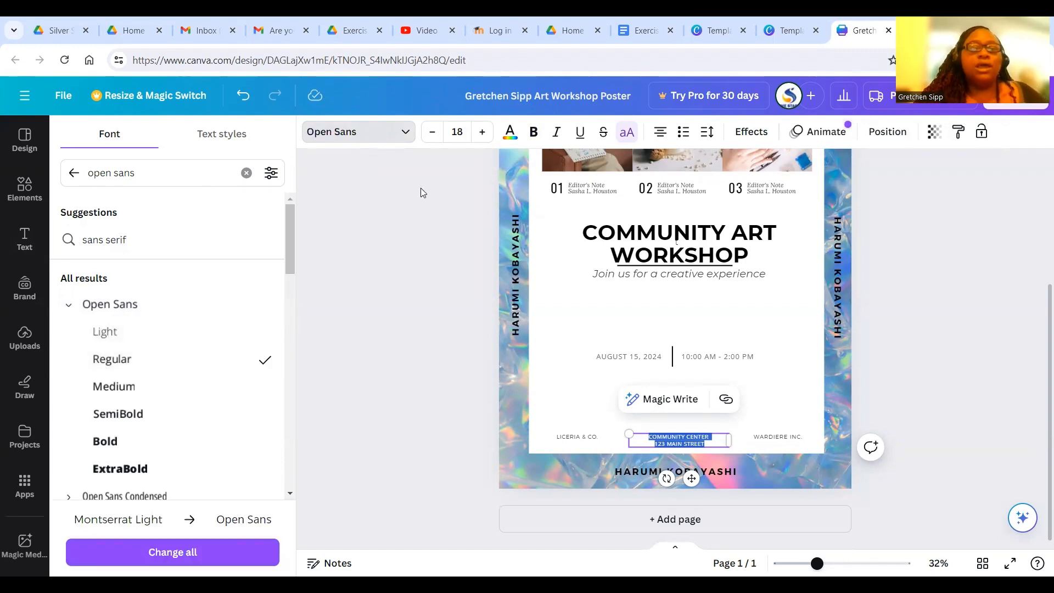
Set the location text to font size 24 and color it with the document's #666666 gray.
{"action": "left_click", "coordinate": [462, 133]}
{"action": "type", "text": "24"}
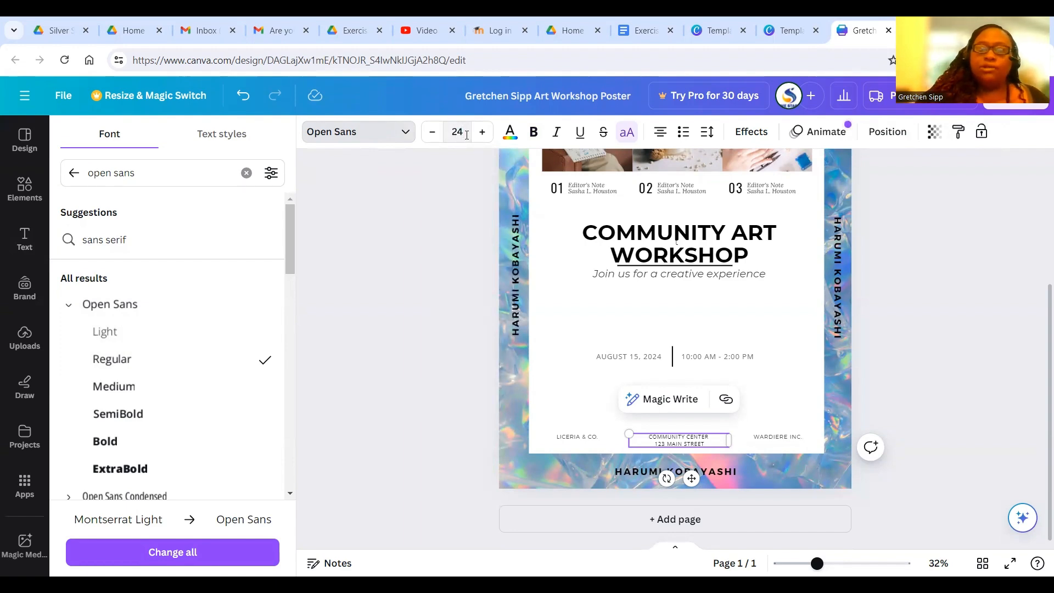
{"action": "key", "text": "Return"}
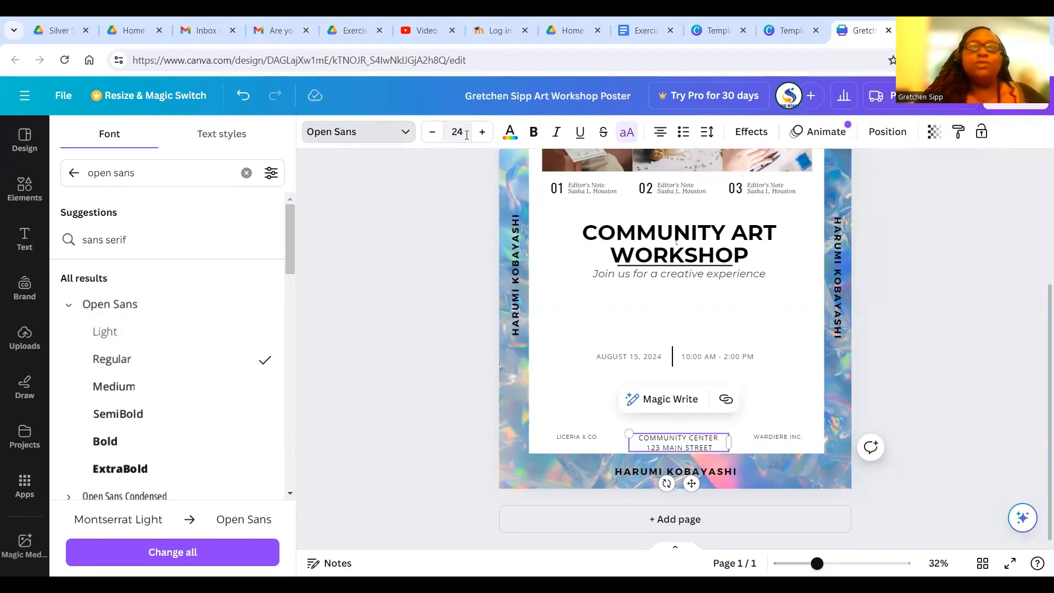
{"action": "left_click", "coordinate": [510, 135]}
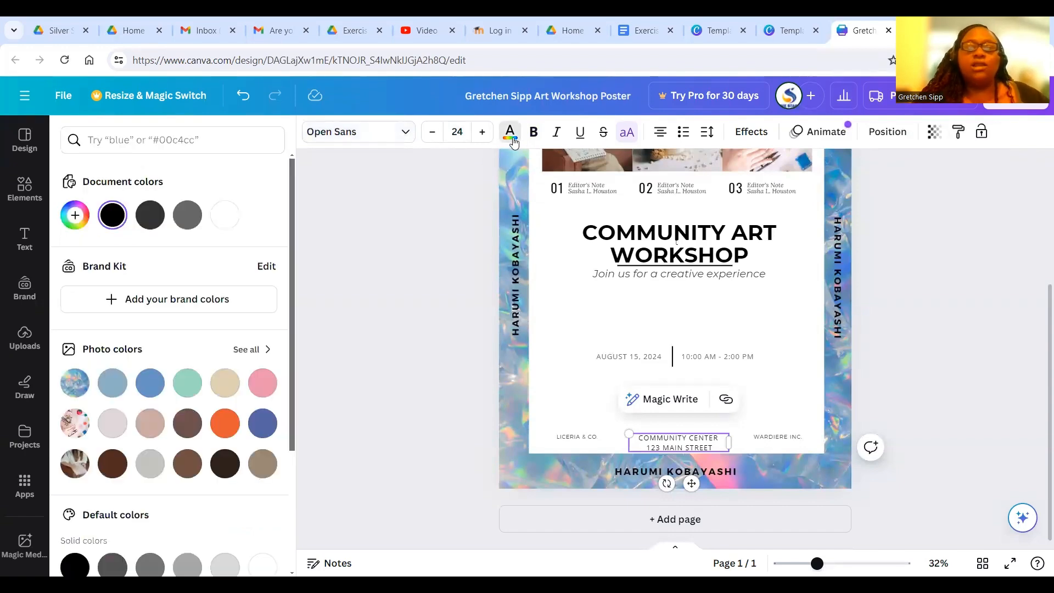
{"action": "left_click", "coordinate": [198, 215]}
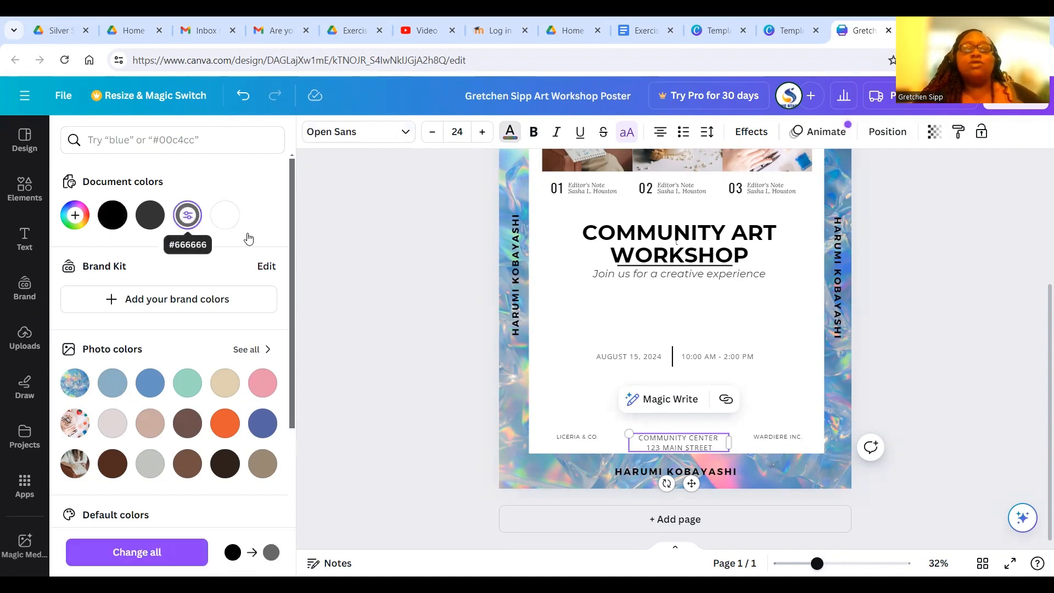
{"action": "left_click", "coordinate": [456, 407]}
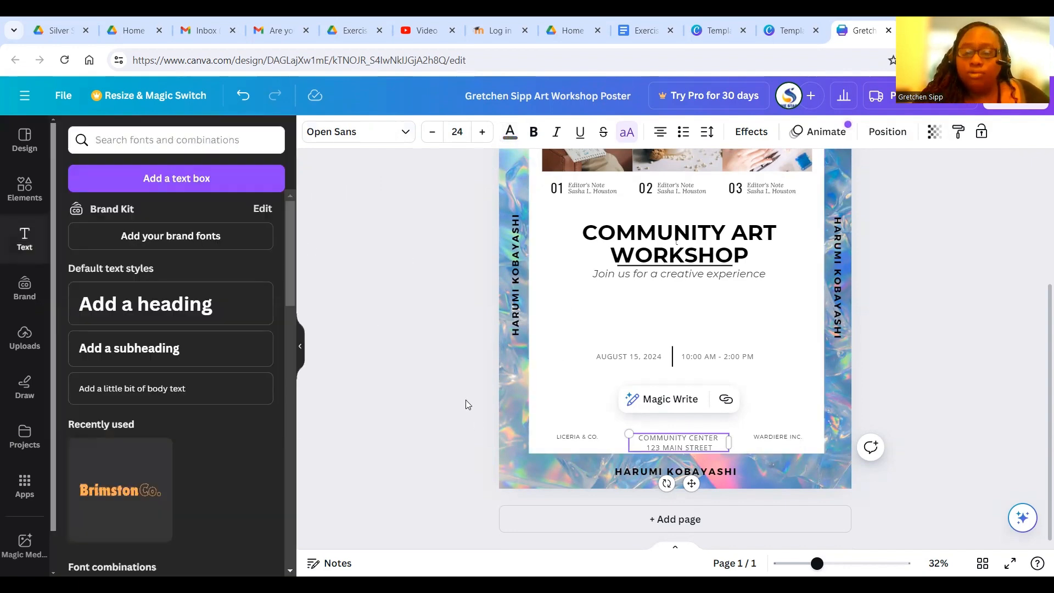
Read the main image and supporting graphics requirements in the Google Docs exercise and return to the Canva poster.
{"action": "left_click", "coordinate": [647, 32]}
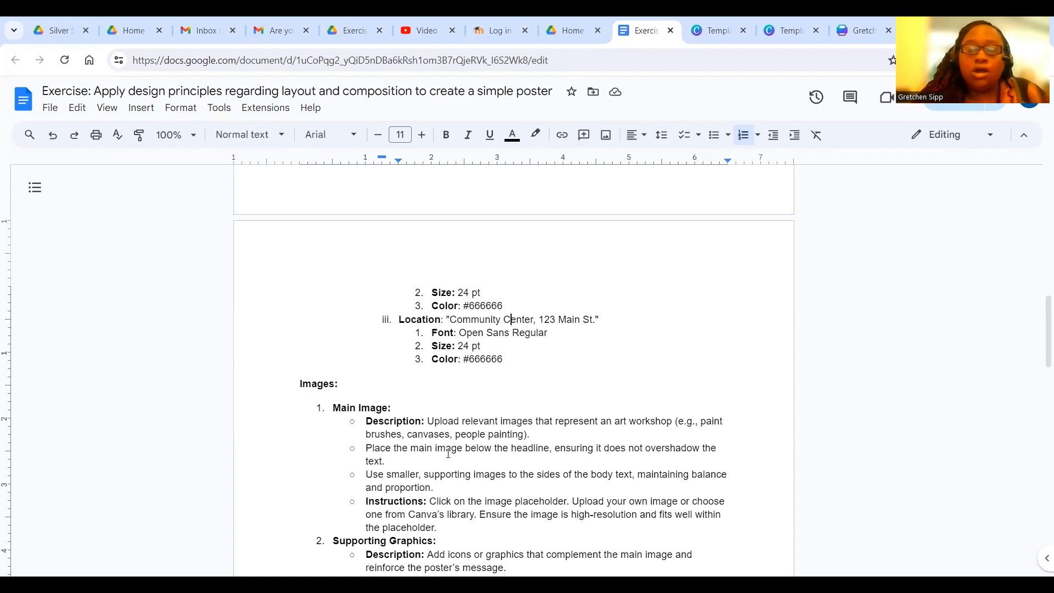
{"action": "scroll", "coordinate": [448, 451], "scroll_direction": "down", "scroll_amount": 1}
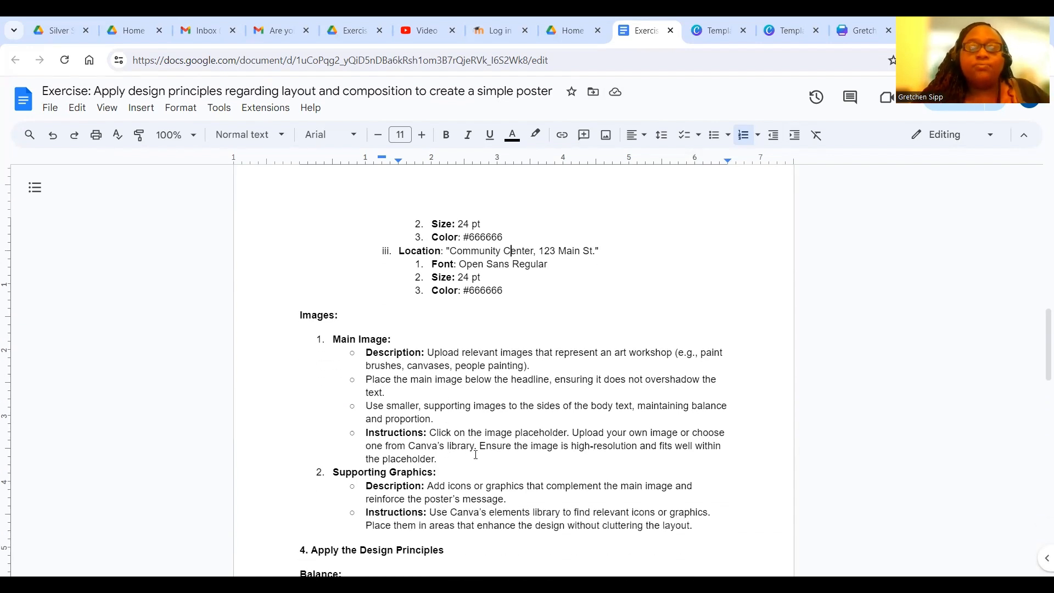
{"action": "scroll", "coordinate": [386, 379], "scroll_direction": "down", "scroll_amount": 1}
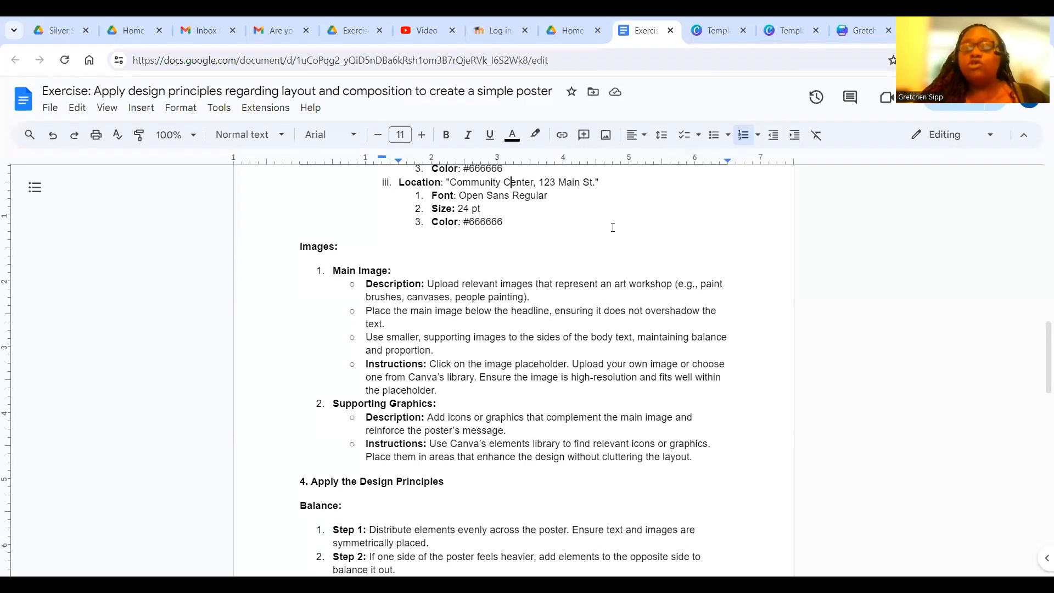
{"action": "left_click", "coordinate": [841, 29]}
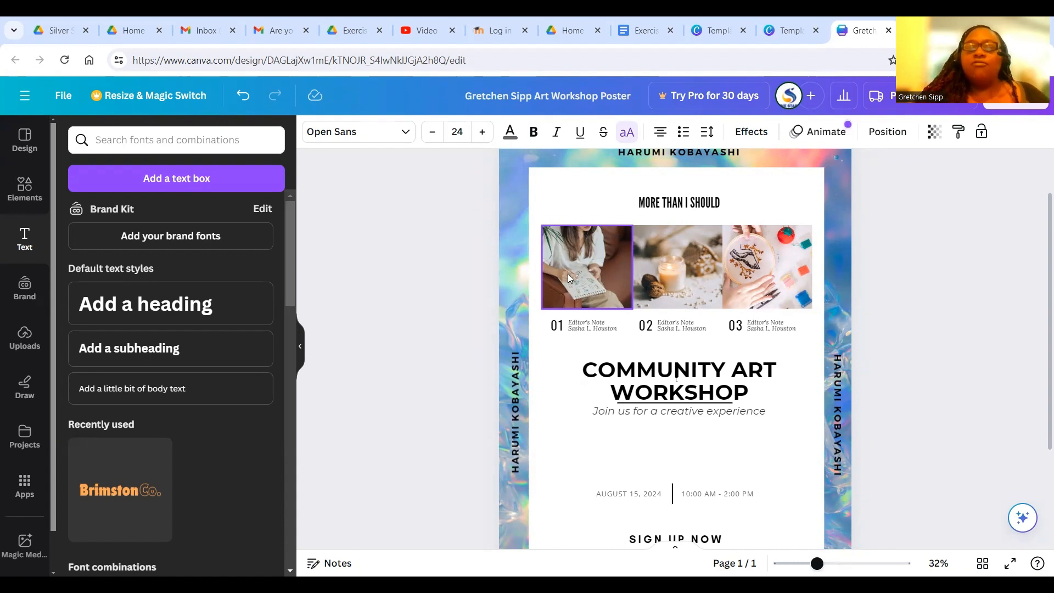
Search the elements library for "art" and show only the photo results.
{"action": "left_click", "coordinate": [568, 273]}
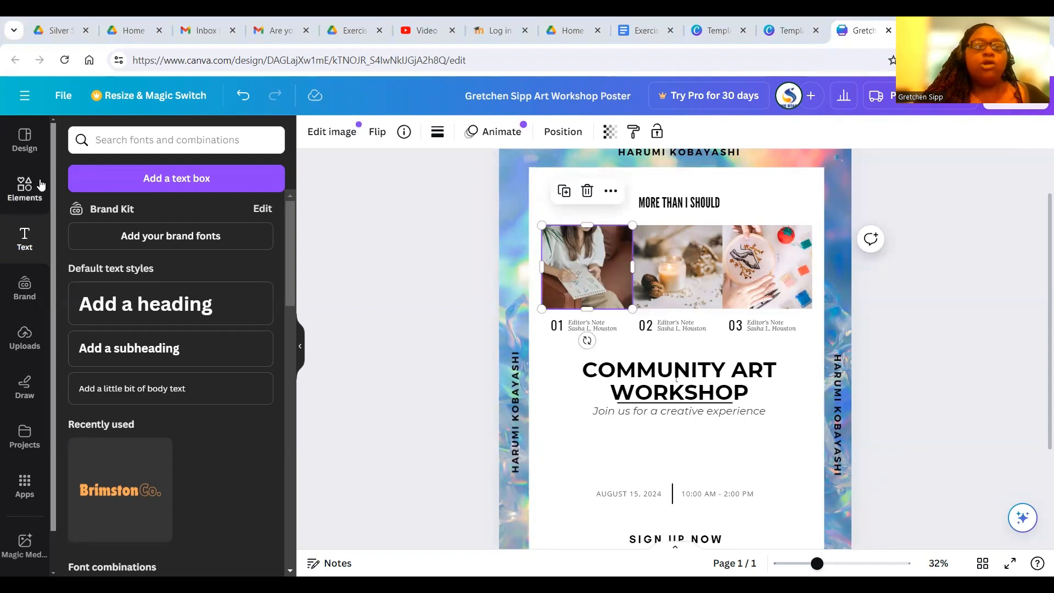
{"action": "left_click", "coordinate": [22, 192]}
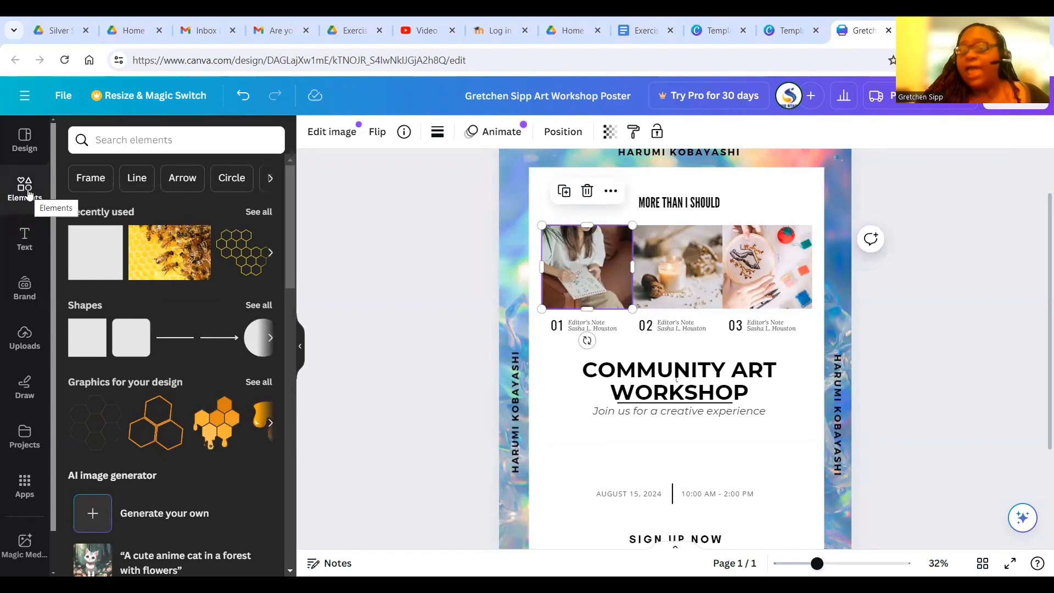
{"action": "left_click", "coordinate": [108, 140]}
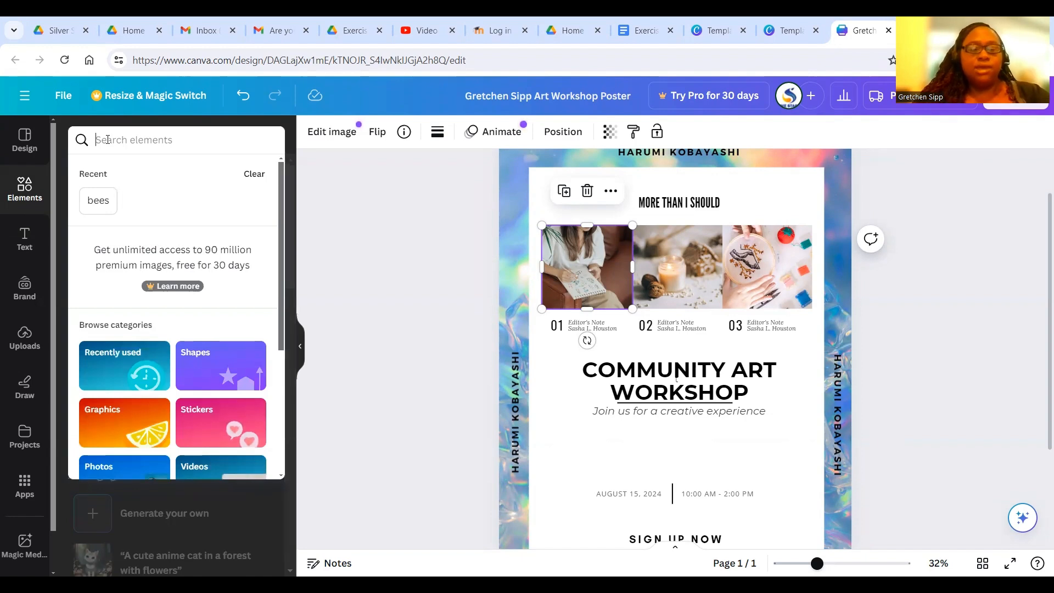
{"action": "type", "text": "art"}
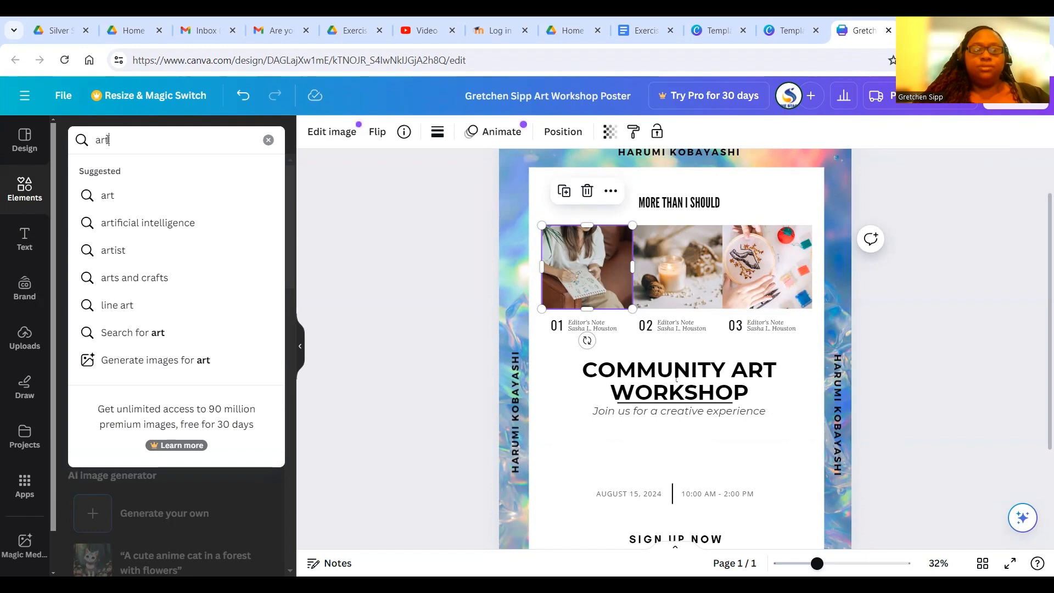
{"action": "key", "text": "Return"}
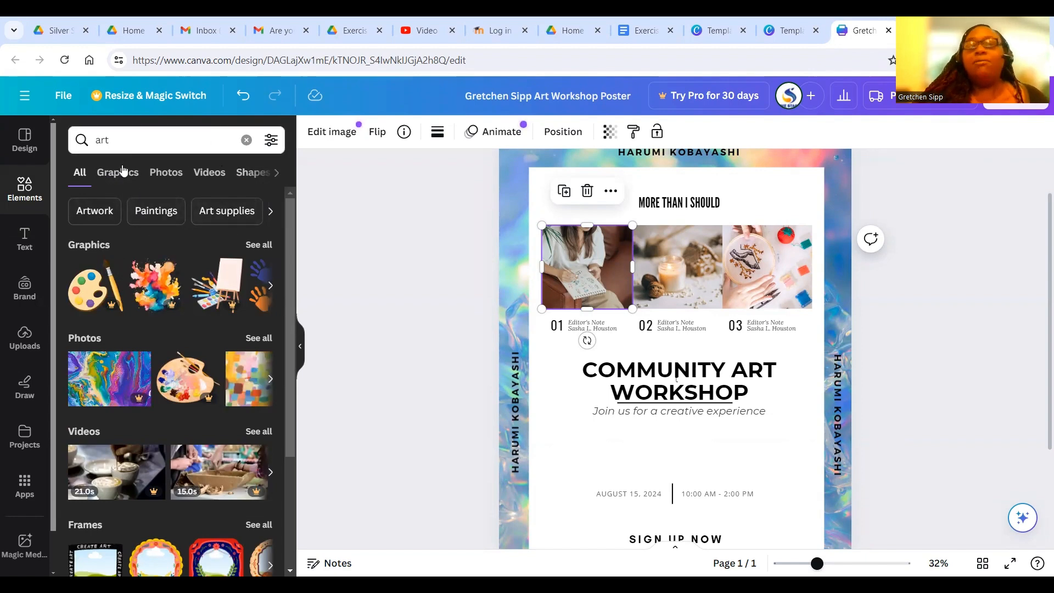
{"action": "left_click", "coordinate": [164, 173]}
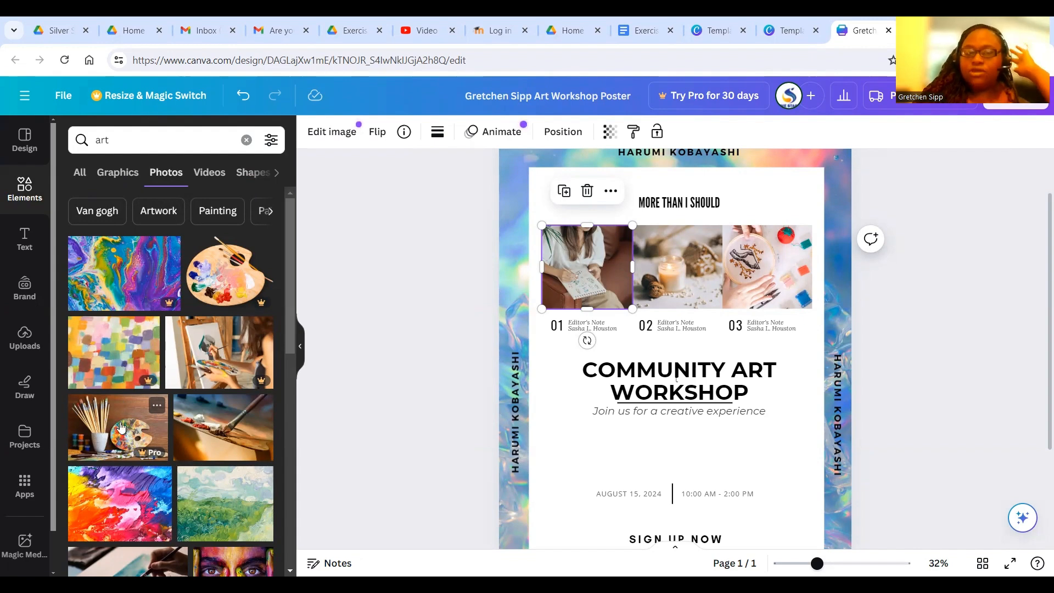
Replace the poster's first image, above number 01, with the photo of a paintbrush resting on a wooden paint palette.
{"action": "scroll", "coordinate": [125, 403], "scroll_direction": "down", "scroll_amount": 1}
{"action": "scroll", "coordinate": [124, 400], "scroll_direction": "down", "scroll_amount": 2}
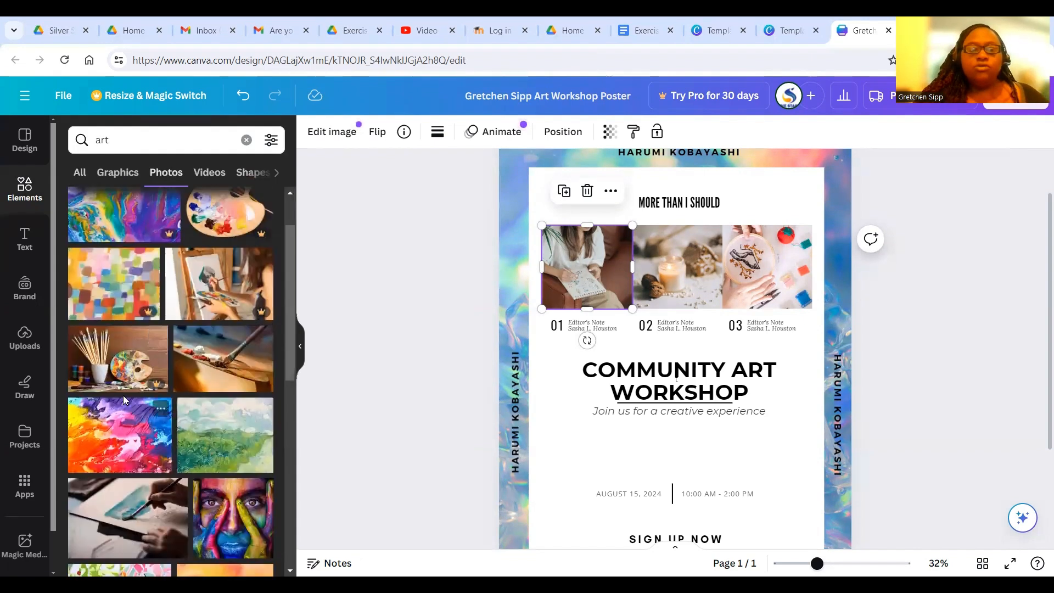
{"action": "scroll", "coordinate": [123, 396], "scroll_direction": "down", "scroll_amount": 2}
{"action": "scroll", "coordinate": [123, 398], "scroll_direction": "down", "scroll_amount": 3}
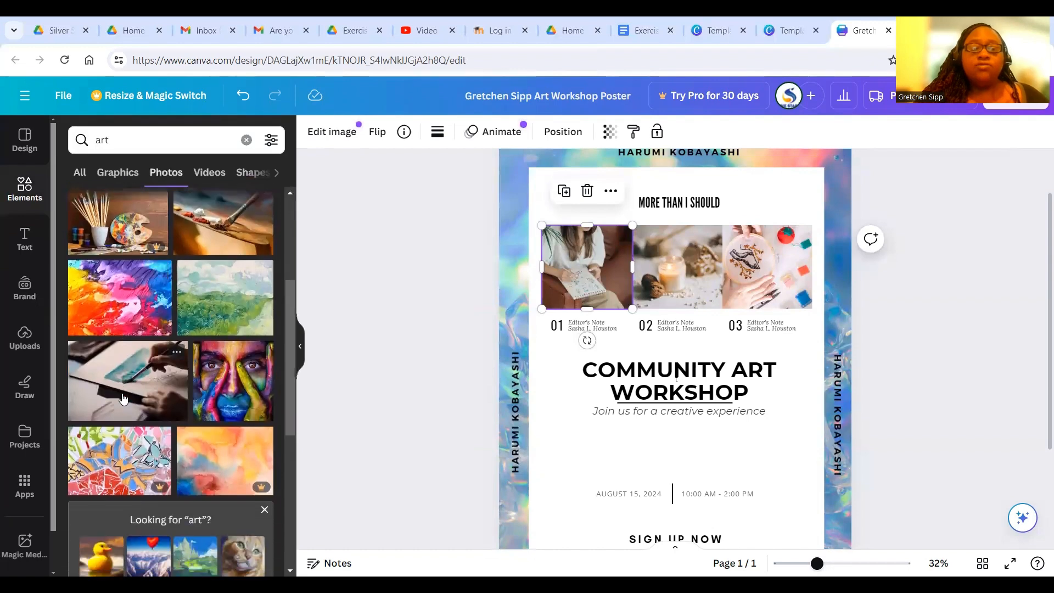
{"action": "scroll", "coordinate": [123, 399], "scroll_direction": "up", "scroll_amount": 6}
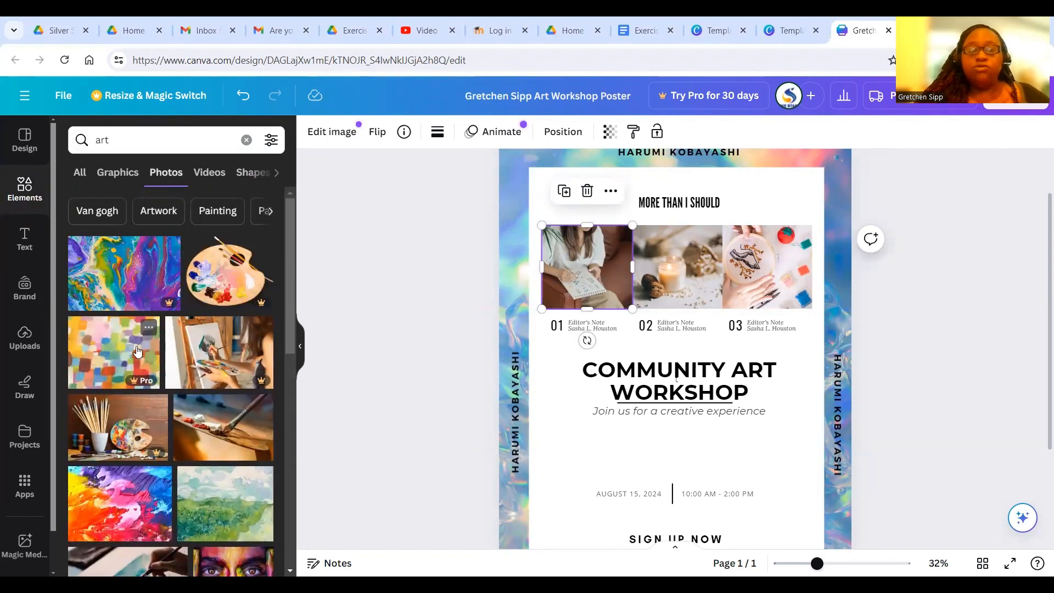
{"action": "scroll", "coordinate": [159, 349], "scroll_direction": "down", "scroll_amount": 2}
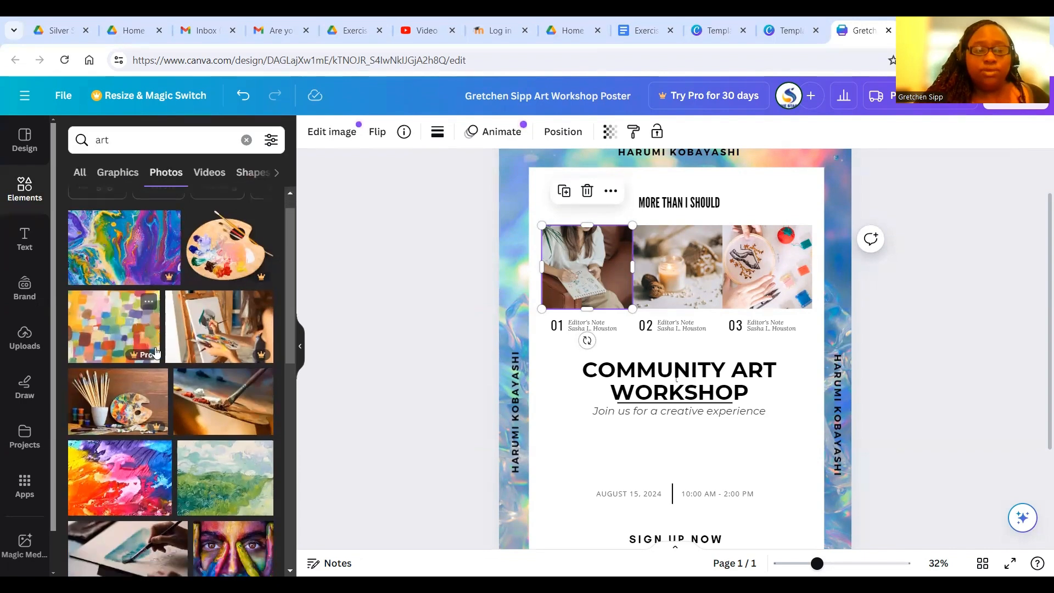
{"action": "scroll", "coordinate": [161, 346], "scroll_direction": "down", "scroll_amount": 2}
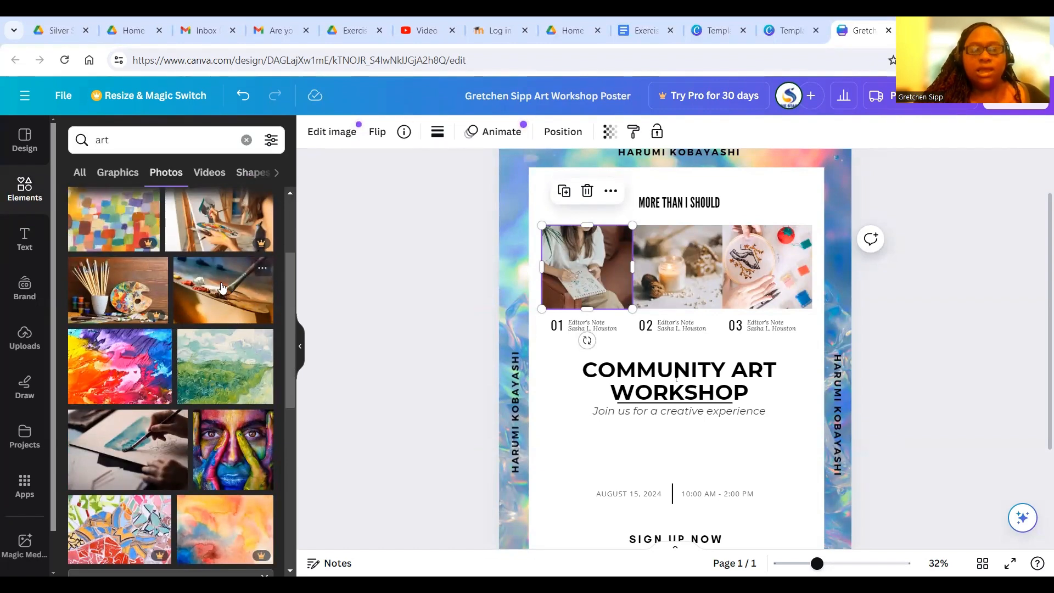
{"action": "mouse_move", "coordinate": [154, 322]}
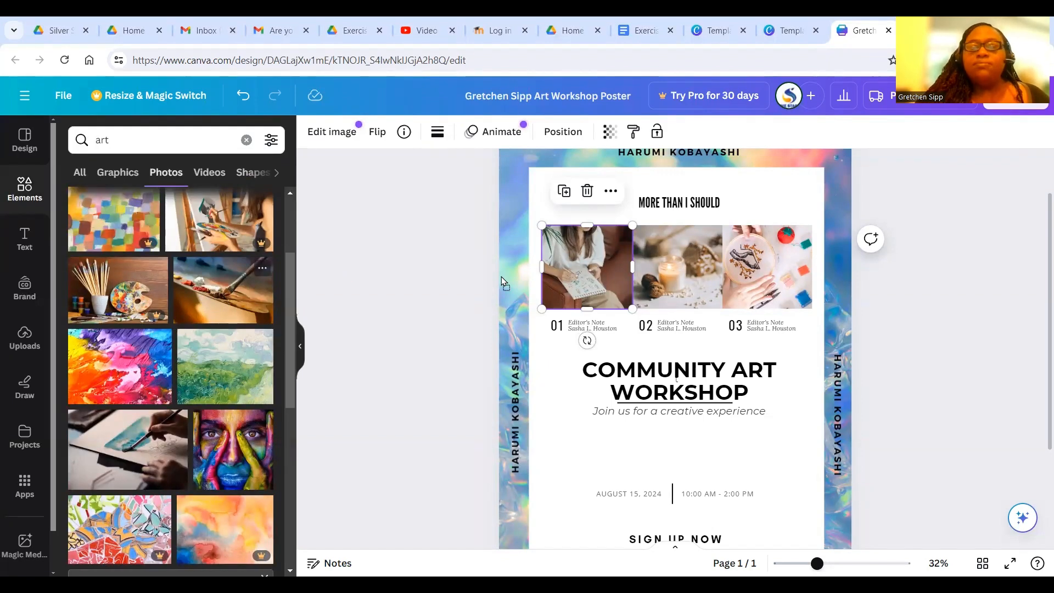
{"action": "left_click_drag", "start_coordinate": [223, 290], "coordinate": [607, 268]}
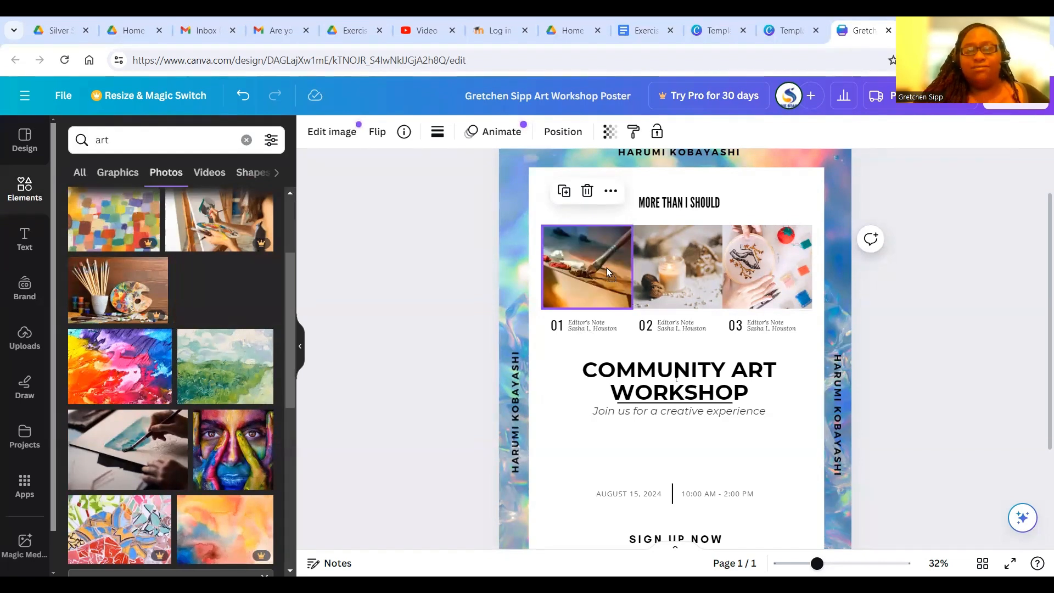
{"action": "left_click_drag", "start_coordinate": [553, 249], "coordinate": [553, 249]}
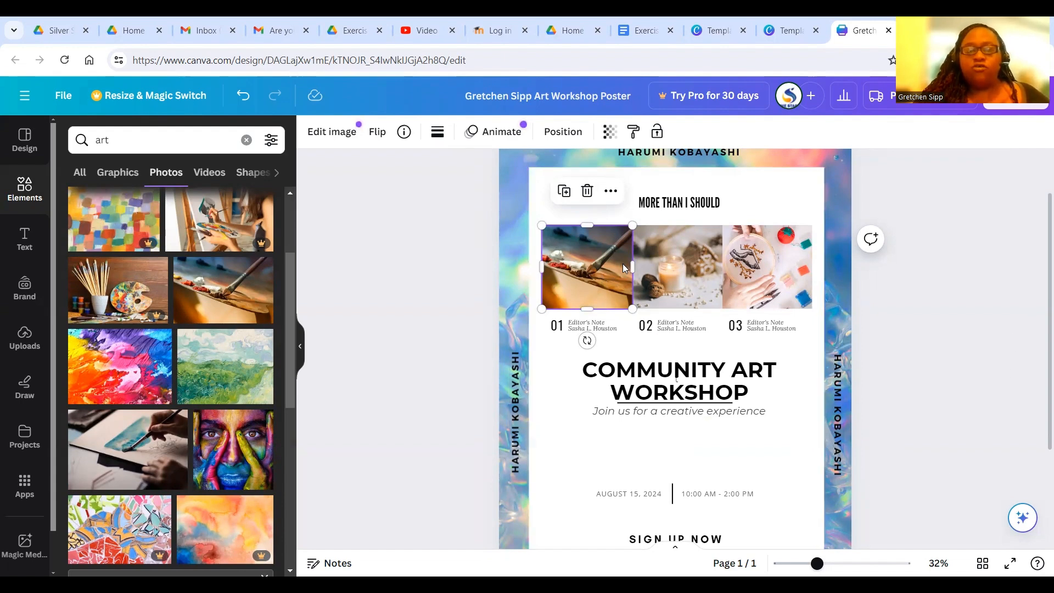
Replace the middle image, above number 02, with the photo of children painting together at a table.
{"action": "scroll", "coordinate": [222, 392], "scroll_direction": "down", "scroll_amount": 6}
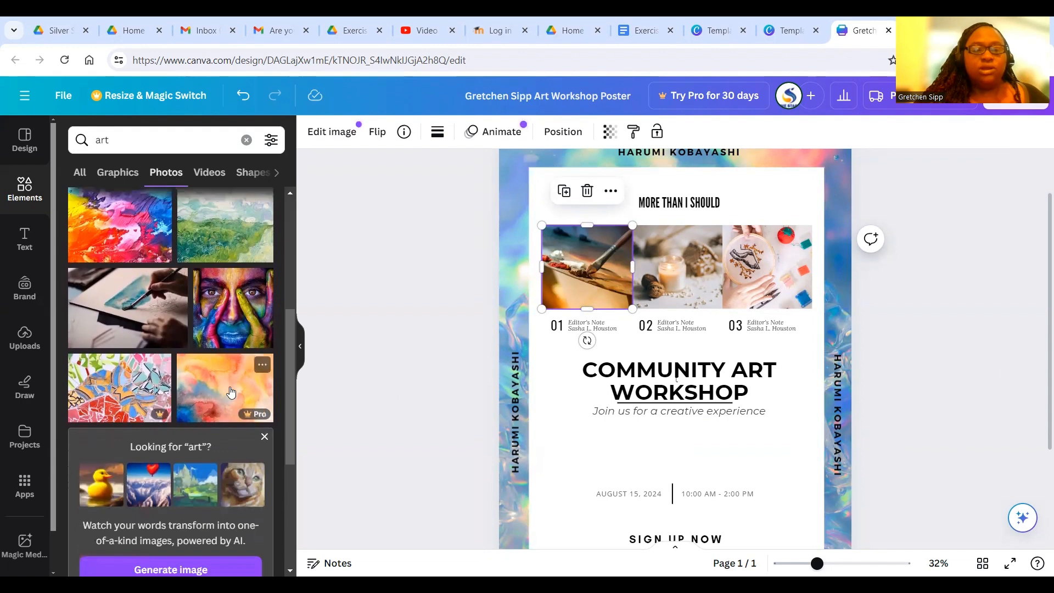
{"action": "scroll", "coordinate": [221, 391], "scroll_direction": "down", "scroll_amount": 3}
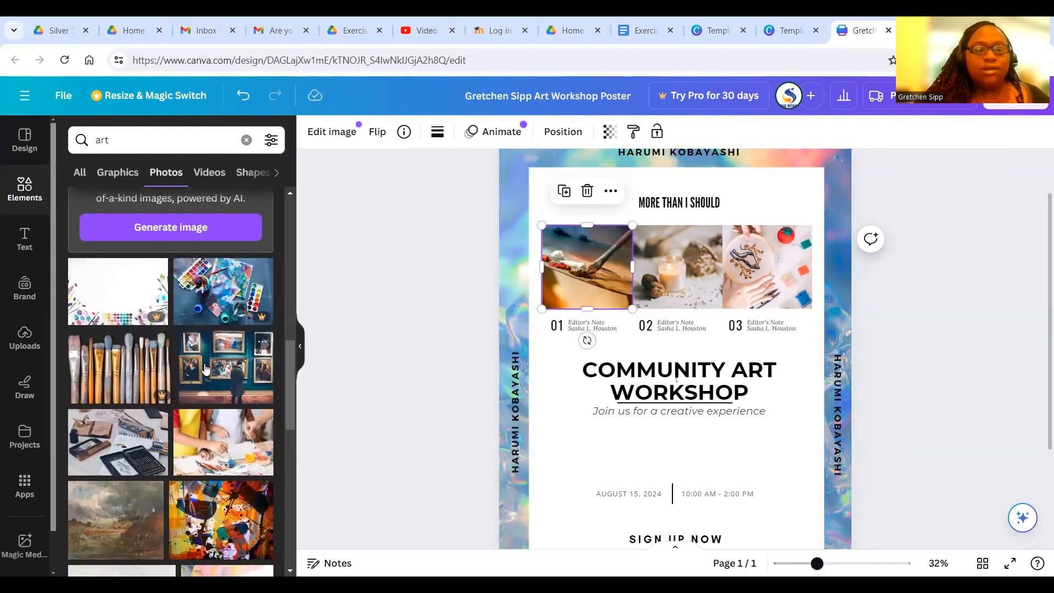
{"action": "scroll", "coordinate": [159, 371], "scroll_direction": "down", "scroll_amount": 1}
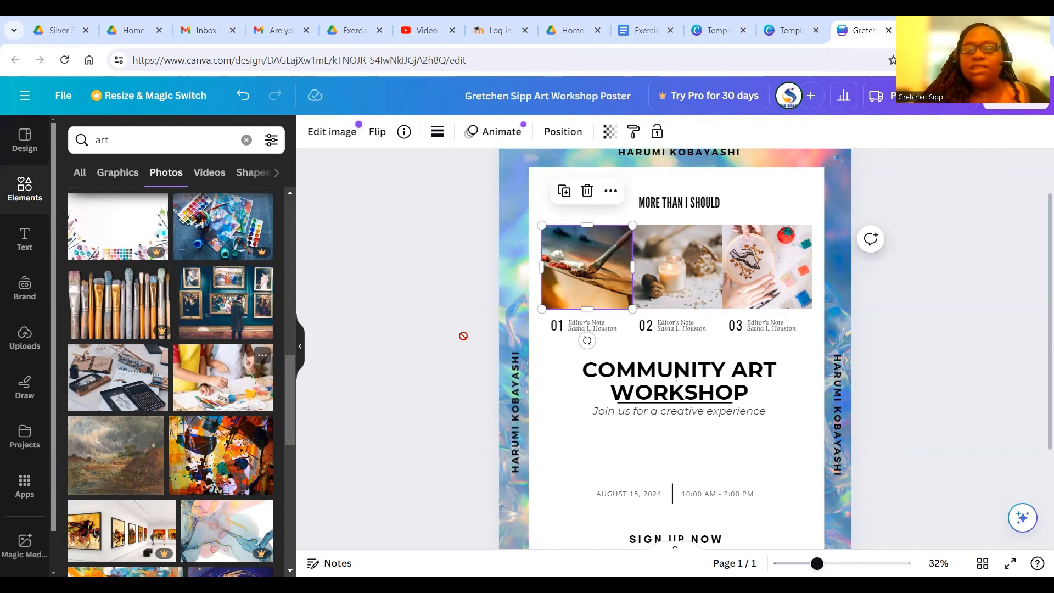
{"action": "left_click_drag", "start_coordinate": [675, 305], "coordinate": [672, 300]}
Replace the third image, above number 03, with the photo of a woman in a black hat painting a wall.
{"action": "scroll", "coordinate": [142, 398], "scroll_direction": "down", "scroll_amount": 2}
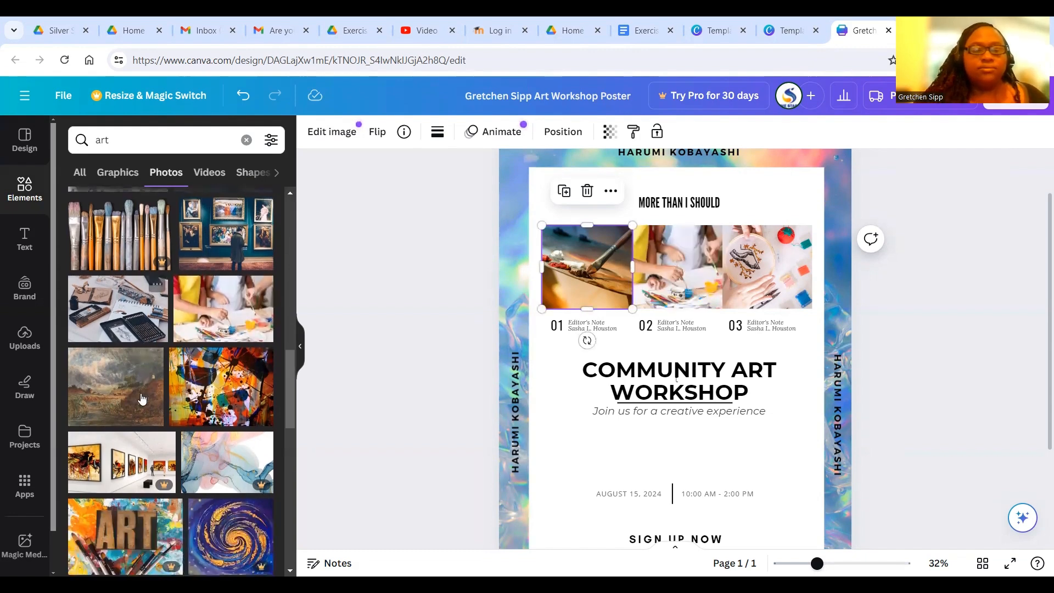
{"action": "scroll", "coordinate": [142, 398], "scroll_direction": "down", "scroll_amount": 1}
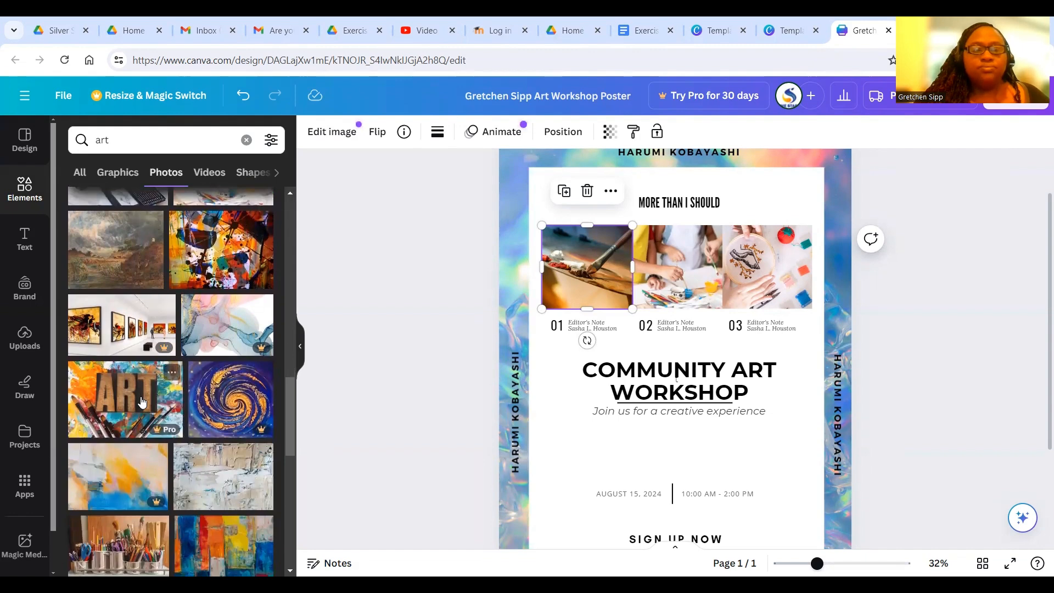
{"action": "scroll", "coordinate": [159, 413], "scroll_direction": "down", "scroll_amount": 3}
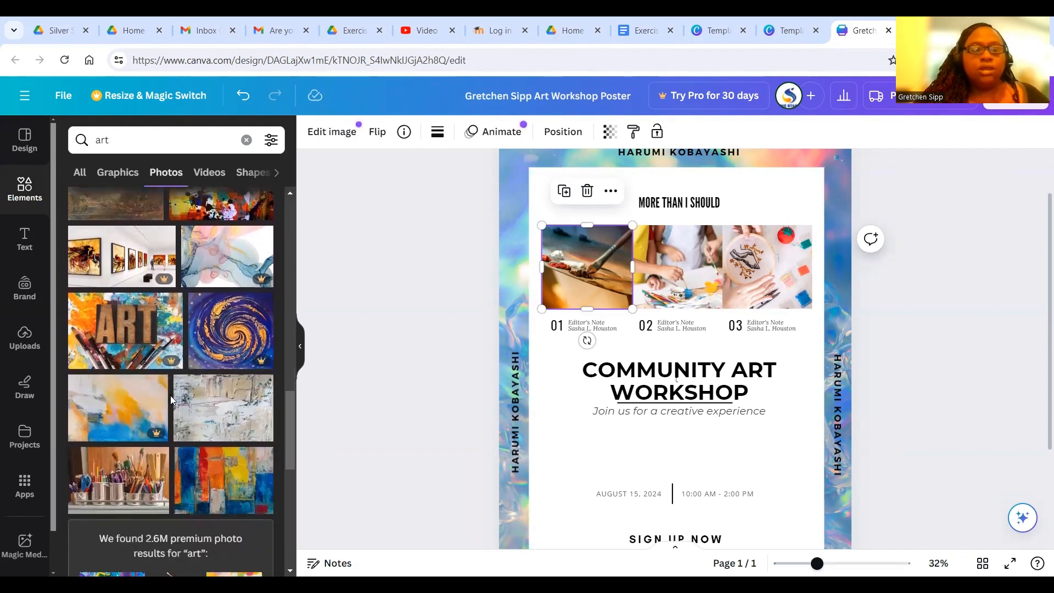
{"action": "scroll", "coordinate": [171, 414], "scroll_direction": "down", "scroll_amount": 5}
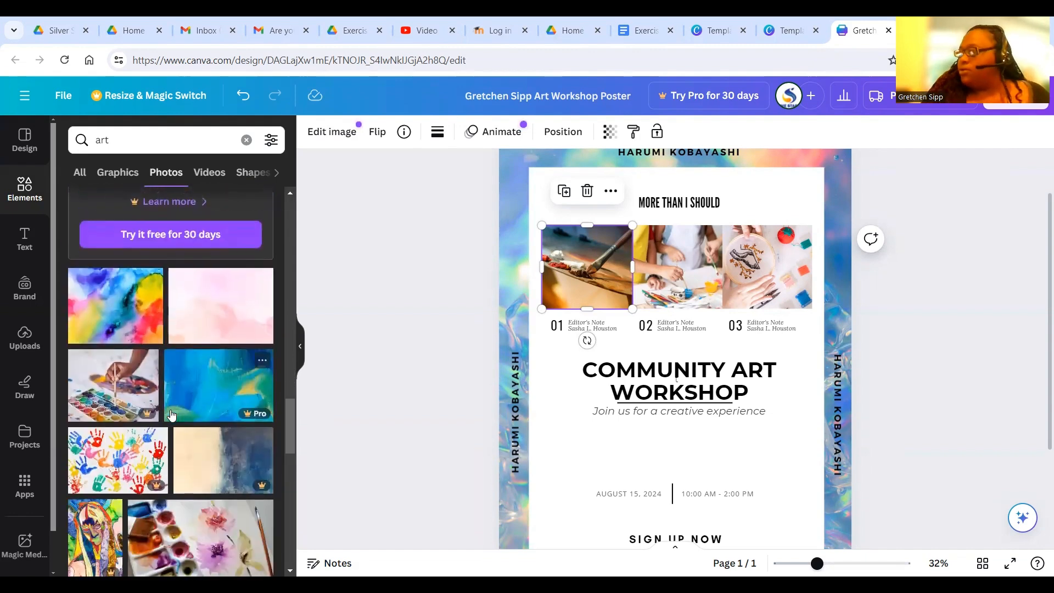
{"action": "scroll", "coordinate": [165, 423], "scroll_direction": "down", "scroll_amount": 3}
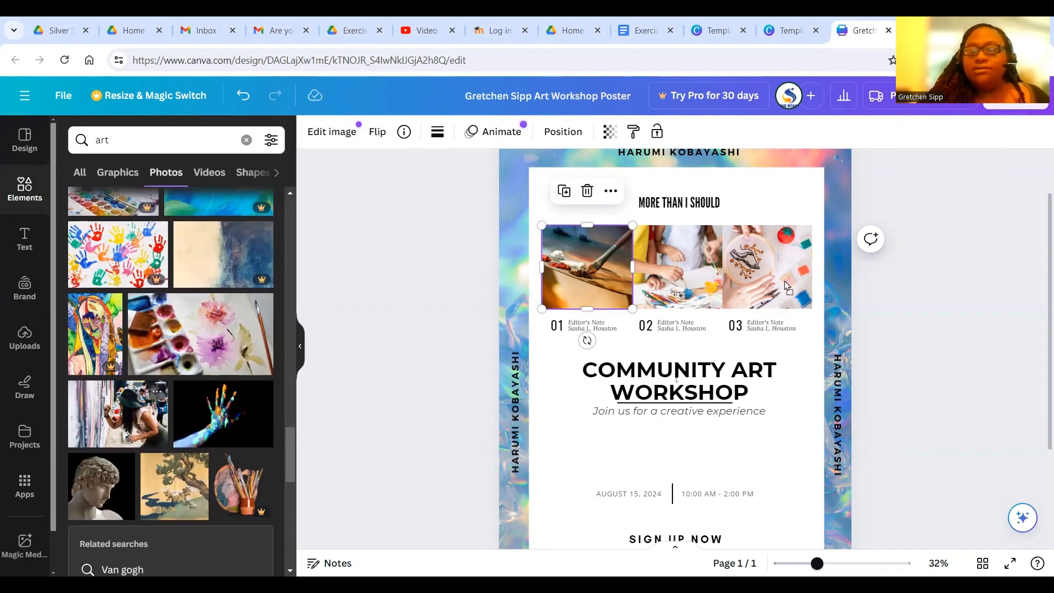
{"action": "left_click_drag", "start_coordinate": [799, 283], "coordinate": [799, 285]}
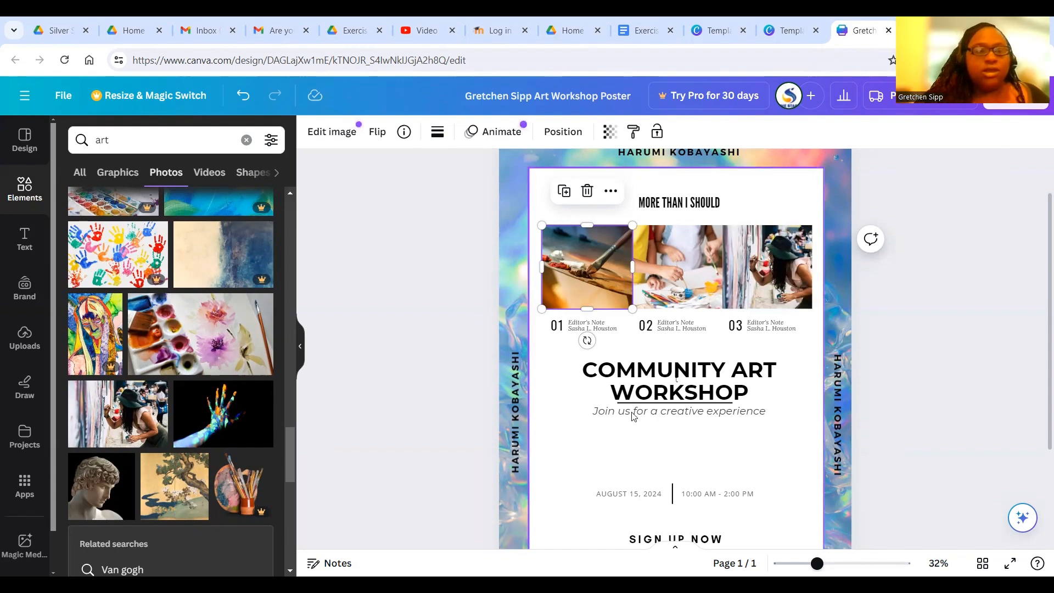
Replace the poster's holographic background with the photo of watercolor paint sets and brushes around a blank white sheet.
{"action": "scroll", "coordinate": [158, 448], "scroll_direction": "up", "scroll_amount": 3}
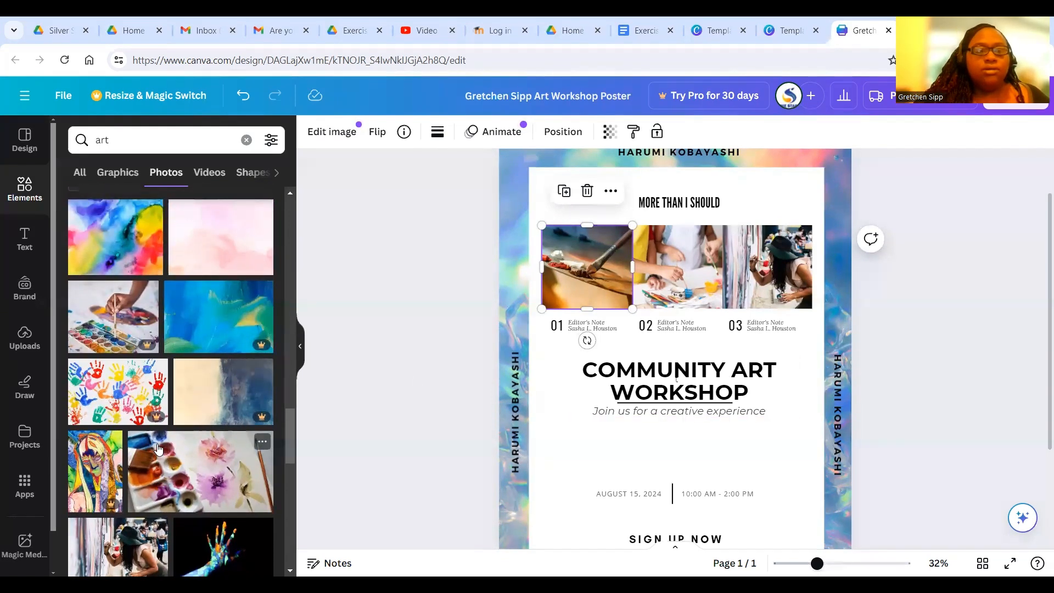
{"action": "scroll", "coordinate": [159, 449], "scroll_direction": "up", "scroll_amount": 5}
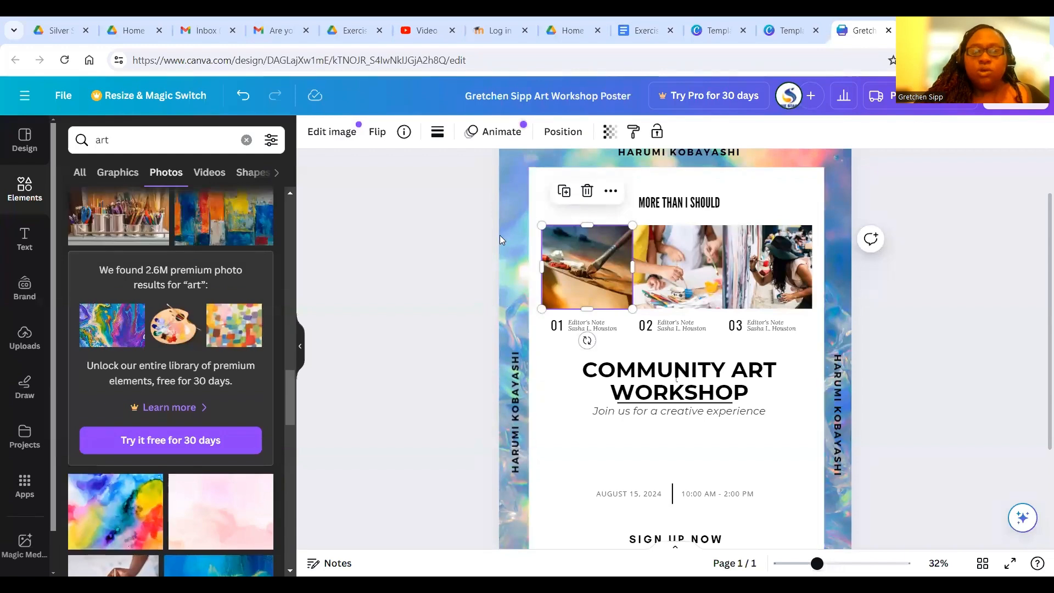
{"action": "scroll", "coordinate": [140, 384], "scroll_direction": "up", "scroll_amount": 3}
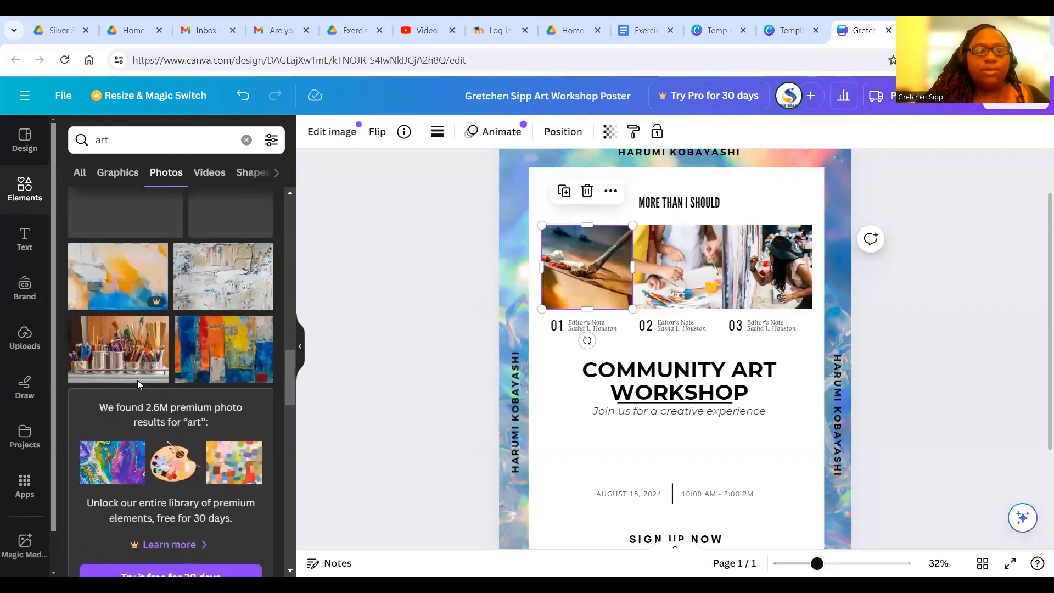
{"action": "scroll", "coordinate": [165, 384], "scroll_direction": "up", "scroll_amount": 5}
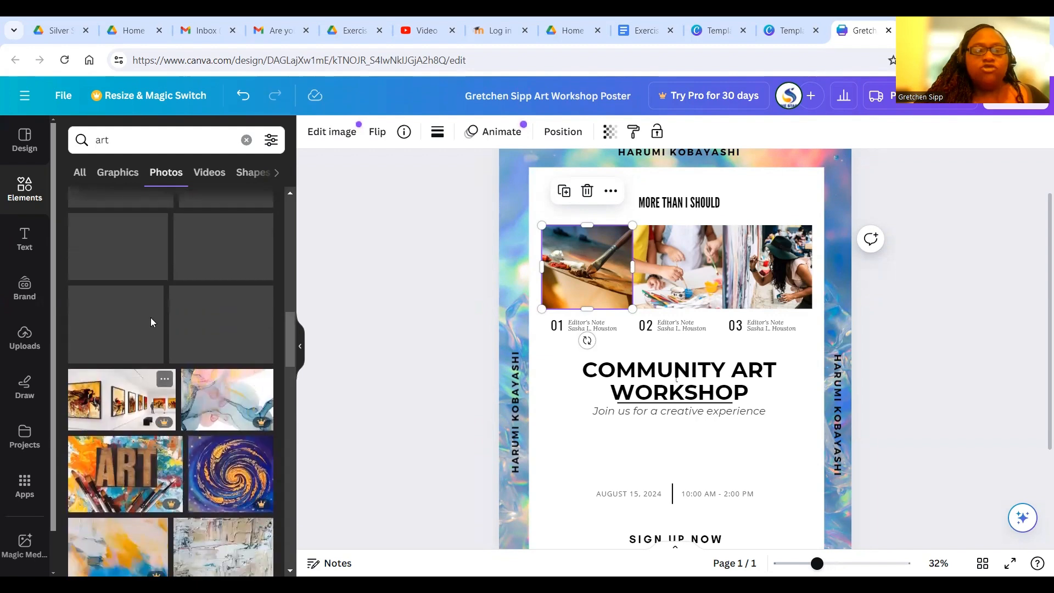
{"action": "scroll", "coordinate": [181, 308], "scroll_direction": "up", "scroll_amount": 3}
{"action": "scroll", "coordinate": [154, 306], "scroll_direction": "up", "scroll_amount": 2}
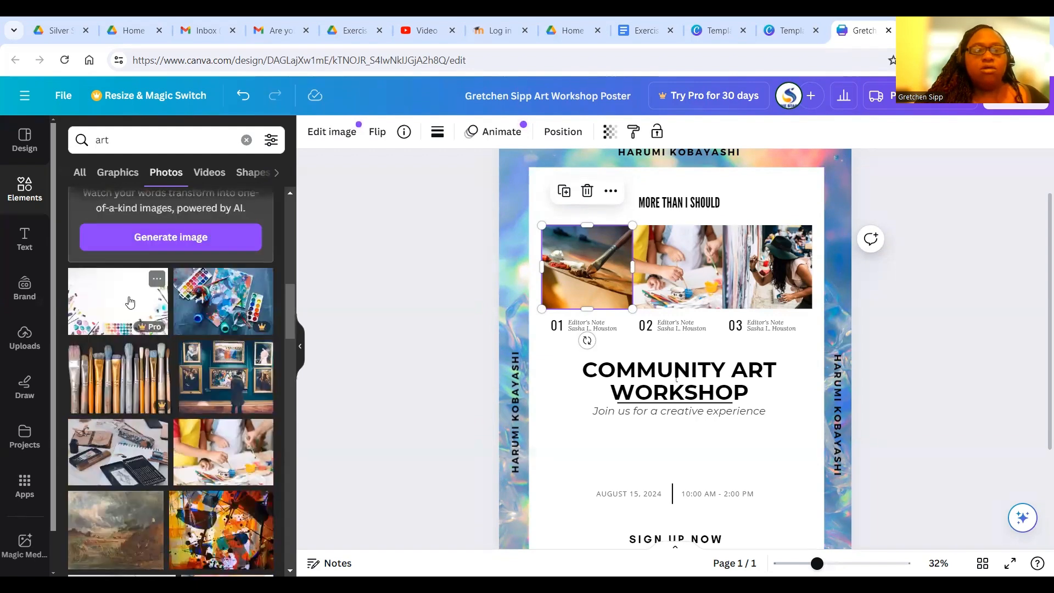
{"action": "scroll", "coordinate": [196, 335], "scroll_direction": "up", "scroll_amount": 3}
{"action": "scroll", "coordinate": [191, 351], "scroll_direction": "down", "scroll_amount": 6}
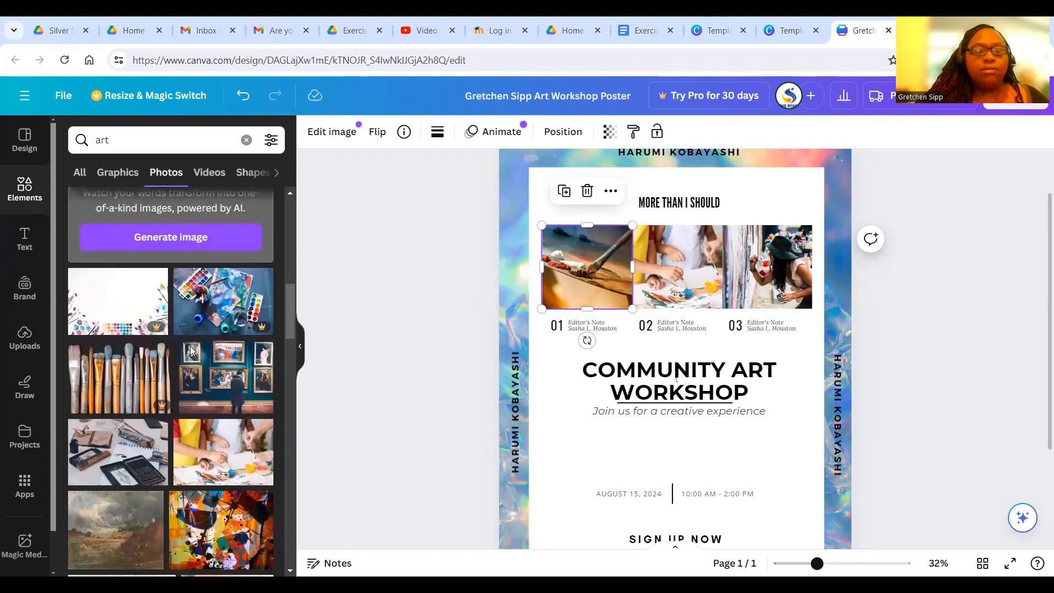
{"action": "scroll", "coordinate": [191, 346], "scroll_direction": "down", "scroll_amount": 10}
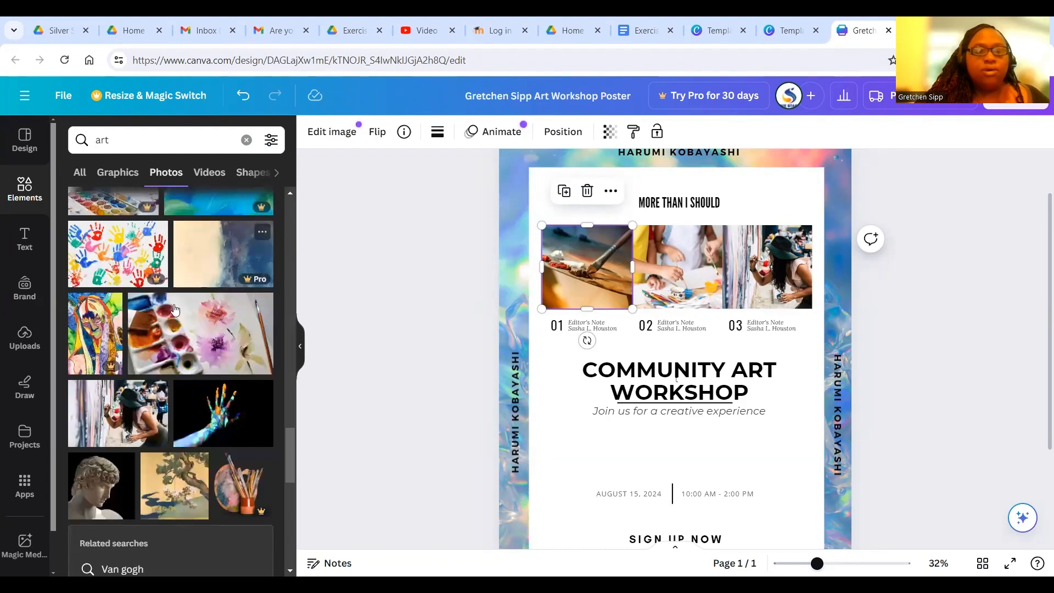
{"action": "scroll", "coordinate": [175, 320], "scroll_direction": "down", "scroll_amount": 2}
{"action": "scroll", "coordinate": [174, 320], "scroll_direction": "down", "scroll_amount": 5}
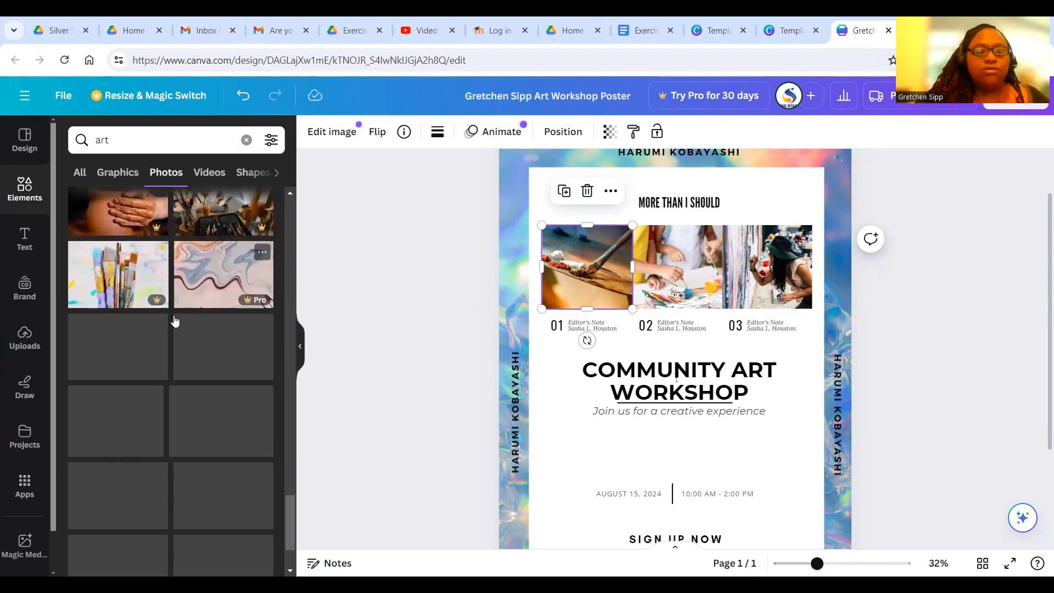
{"action": "scroll", "coordinate": [175, 320], "scroll_direction": "down", "scroll_amount": 2}
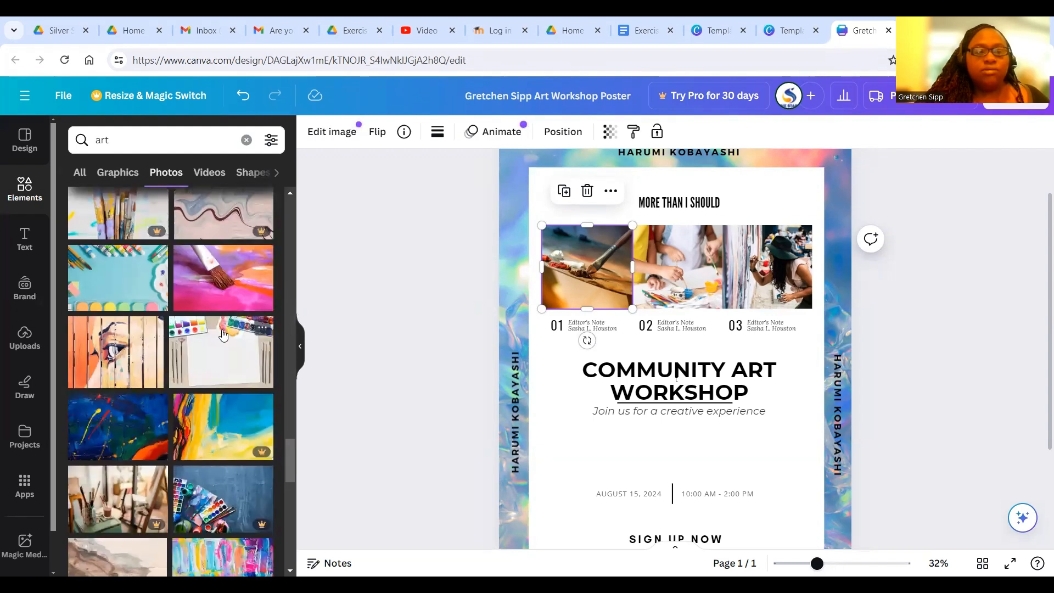
{"action": "scroll", "coordinate": [212, 335], "scroll_direction": "up", "scroll_amount": 1}
{"action": "scroll", "coordinate": [226, 336], "scroll_direction": "down", "scroll_amount": 3}
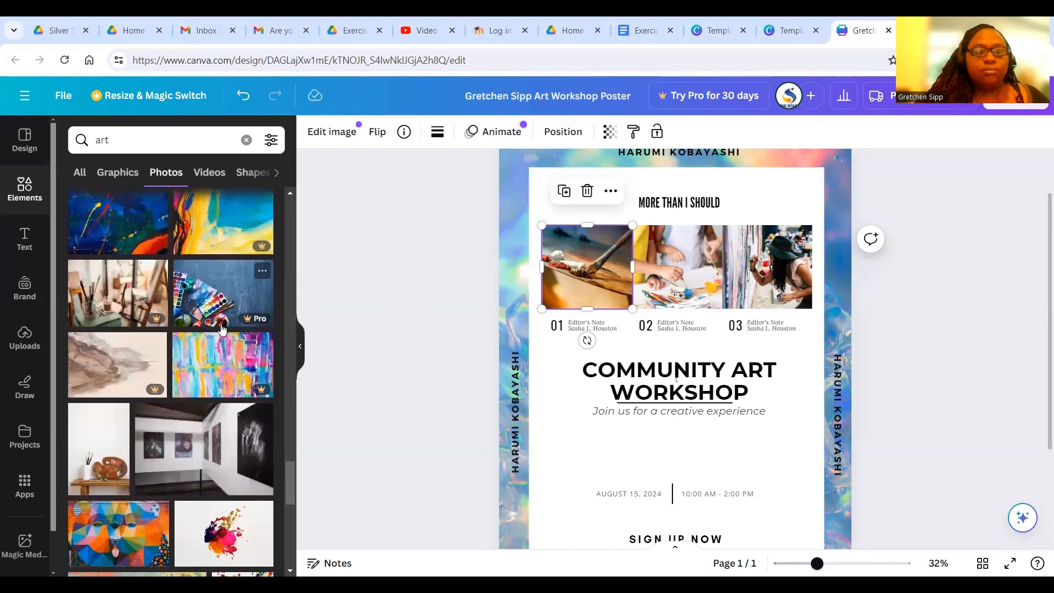
{"action": "scroll", "coordinate": [222, 329], "scroll_direction": "up", "scroll_amount": 4}
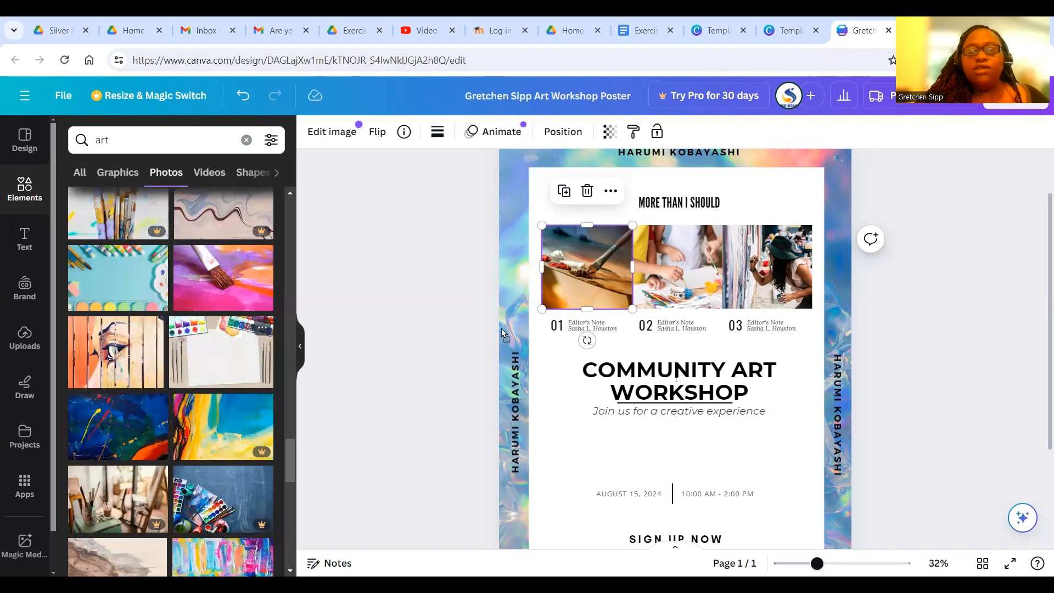
{"action": "left_click_drag", "start_coordinate": [502, 329], "coordinate": [502, 328]}
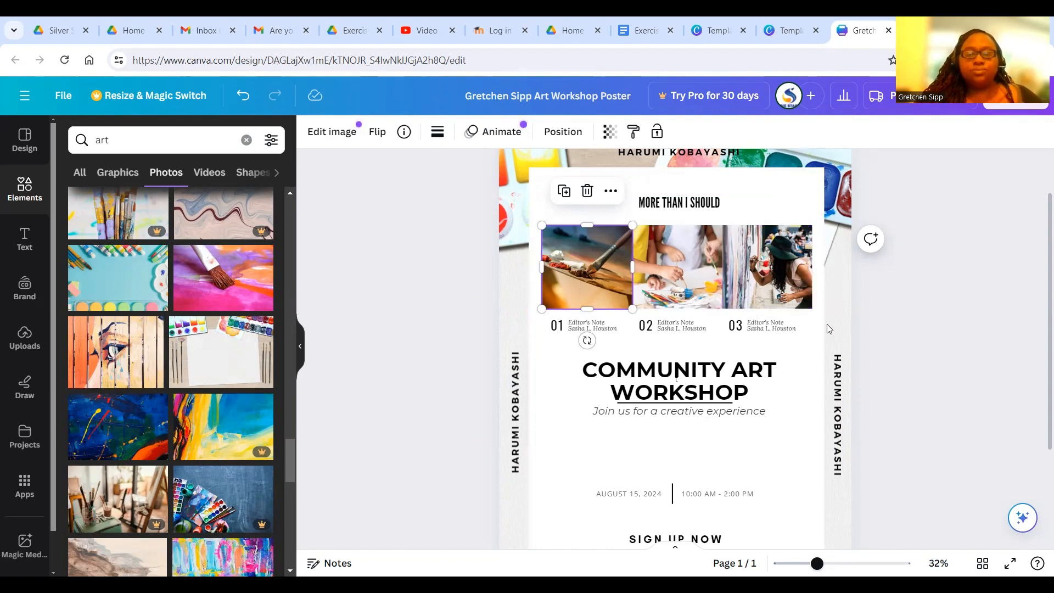
Check the Supporting Graphics instructions in the Google Docs exercise and return to the Canva poster.
{"action": "left_click", "coordinate": [648, 30]}
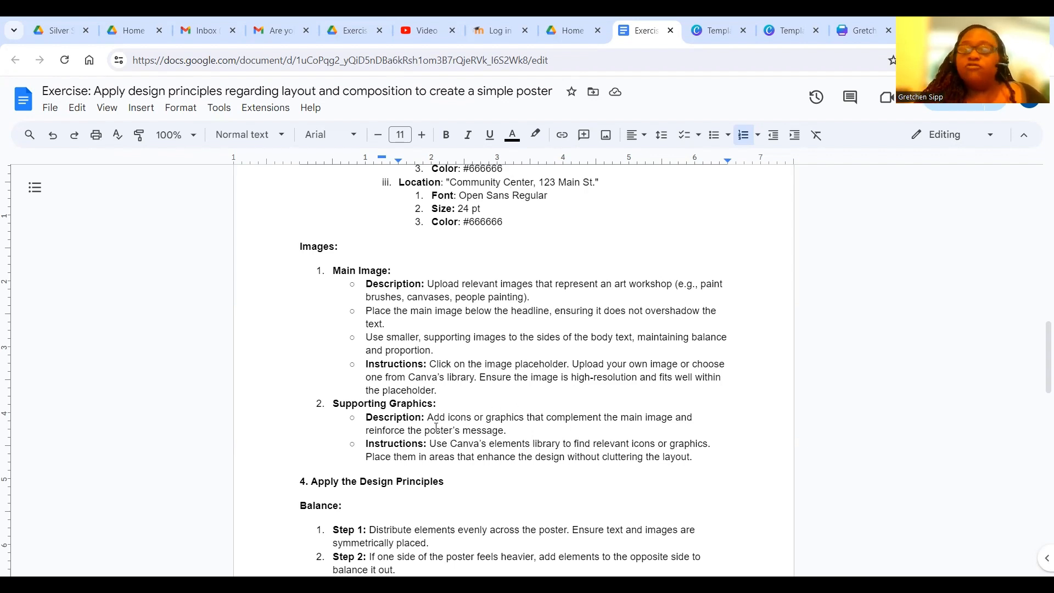
{"action": "left_click", "coordinate": [875, 31]}
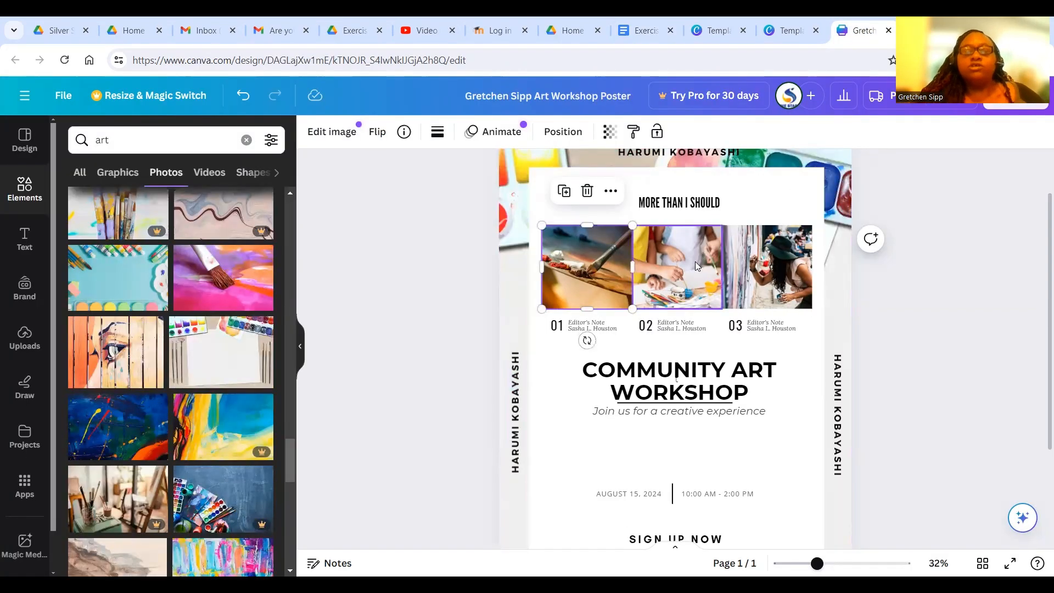
{"action": "scroll", "coordinate": [680, 307], "scroll_direction": "down", "scroll_amount": 2}
{"action": "scroll", "coordinate": [664, 344], "scroll_direction": "up", "scroll_amount": 2}
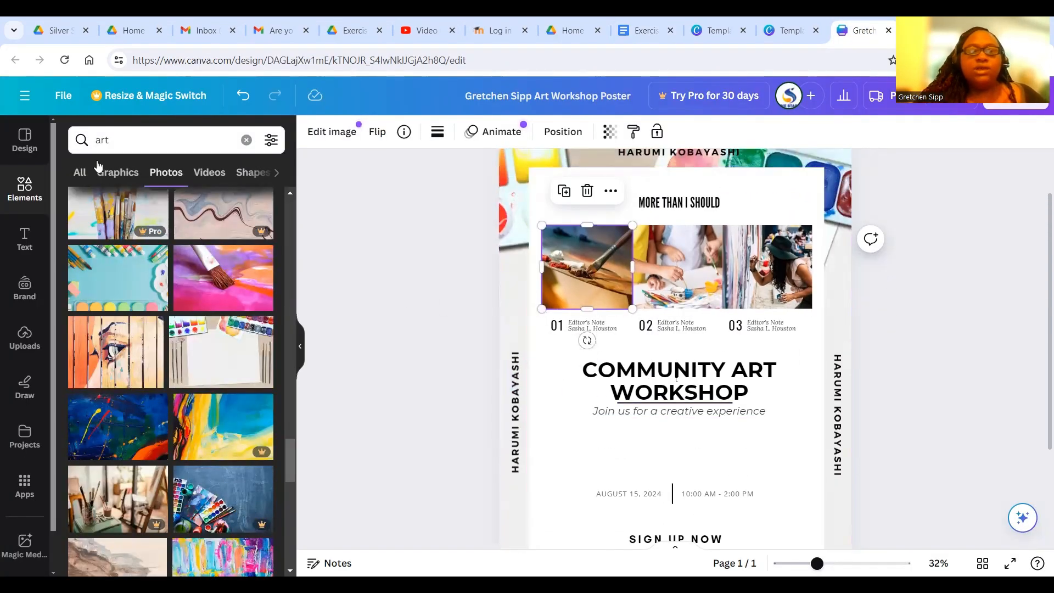
Add the graphic of a painting easel with a yellow mug of brushes from the art graphics results to the poster.
{"action": "left_click", "coordinate": [123, 177]}
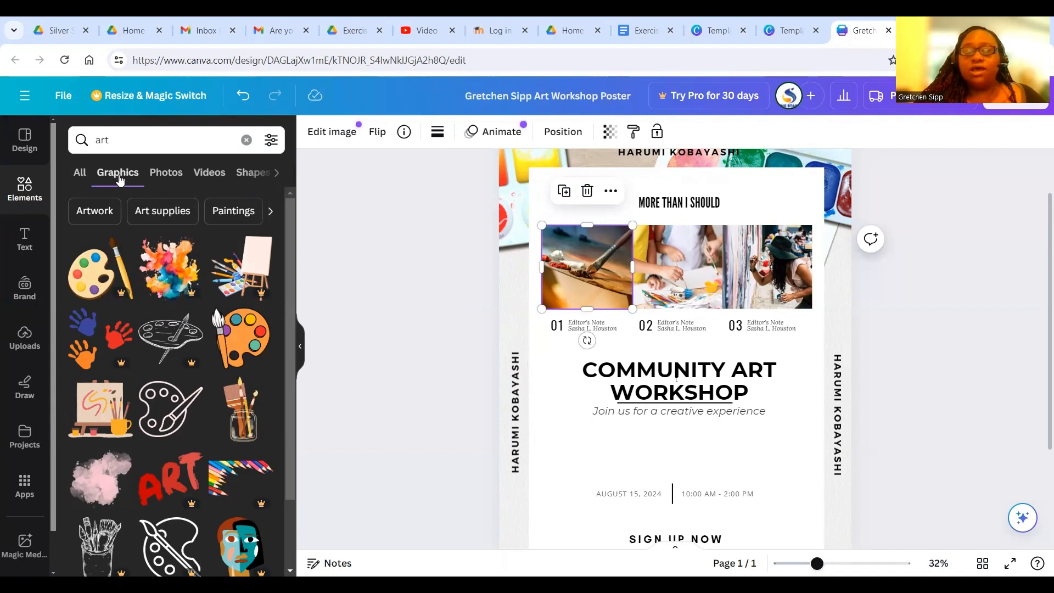
{"action": "scroll", "coordinate": [152, 320], "scroll_direction": "down", "scroll_amount": 1}
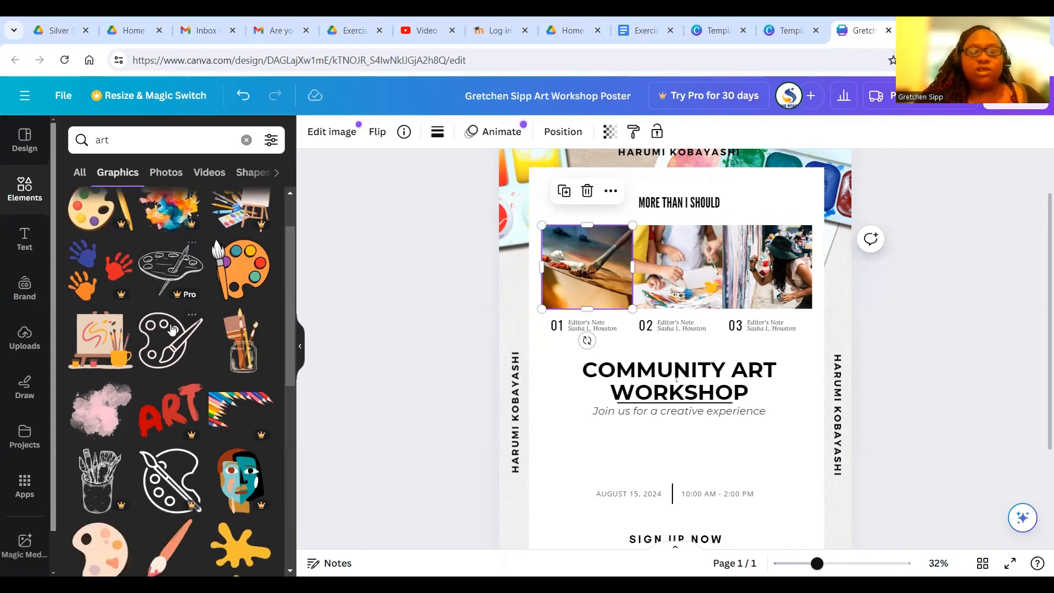
{"action": "scroll", "coordinate": [157, 370], "scroll_direction": "down", "scroll_amount": 3}
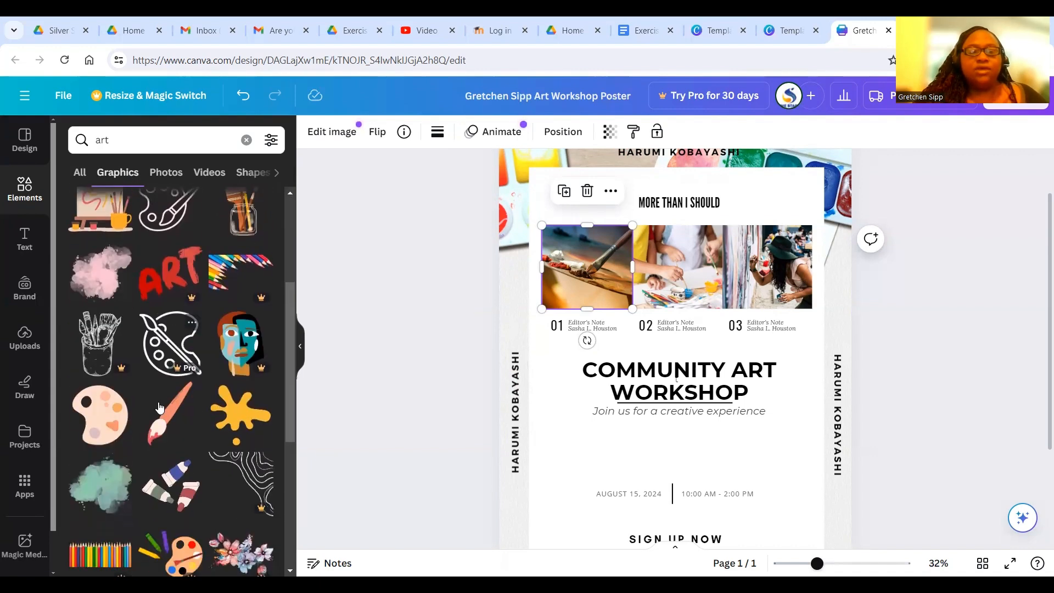
{"action": "scroll", "coordinate": [163, 406], "scroll_direction": "down", "scroll_amount": 1}
{"action": "scroll", "coordinate": [163, 384], "scroll_direction": "up", "scroll_amount": 1}
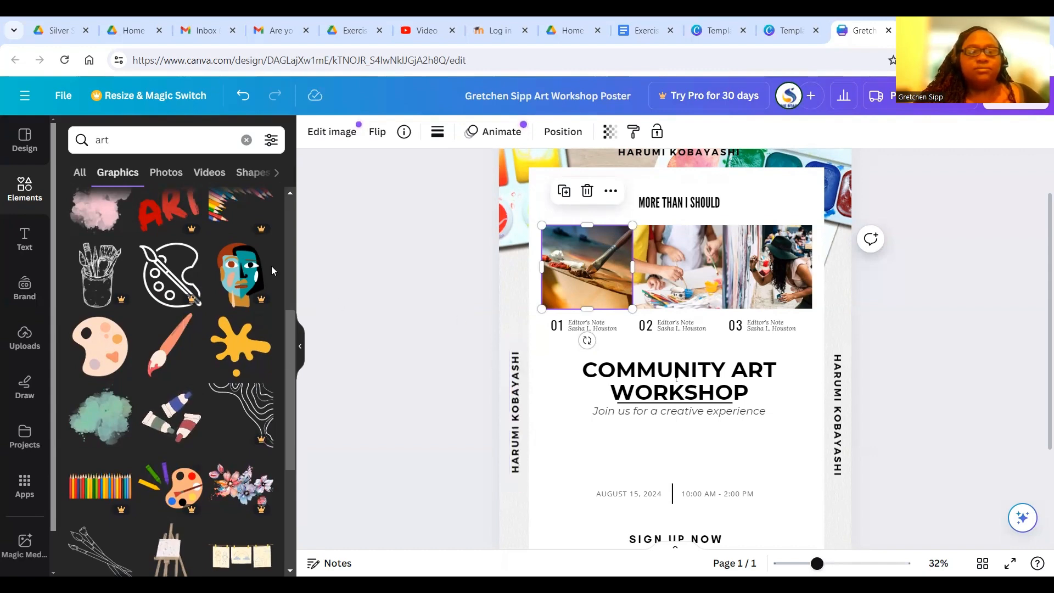
{"action": "scroll", "coordinate": [256, 314], "scroll_direction": "down", "scroll_amount": 2}
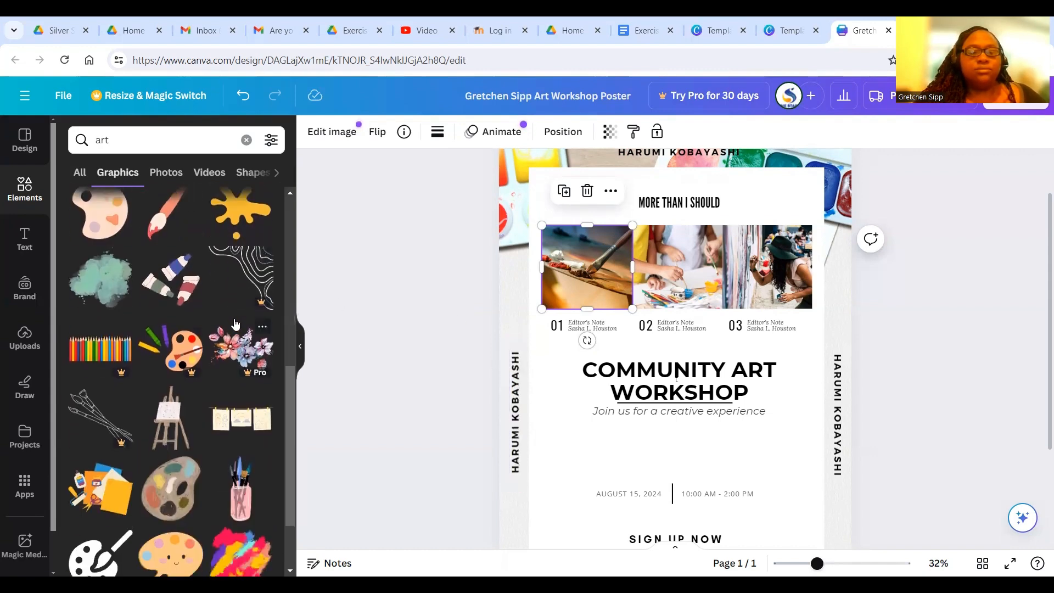
{"action": "scroll", "coordinate": [235, 324], "scroll_direction": "up", "scroll_amount": 2}
{"action": "scroll", "coordinate": [235, 325], "scroll_direction": "down", "scroll_amount": 3}
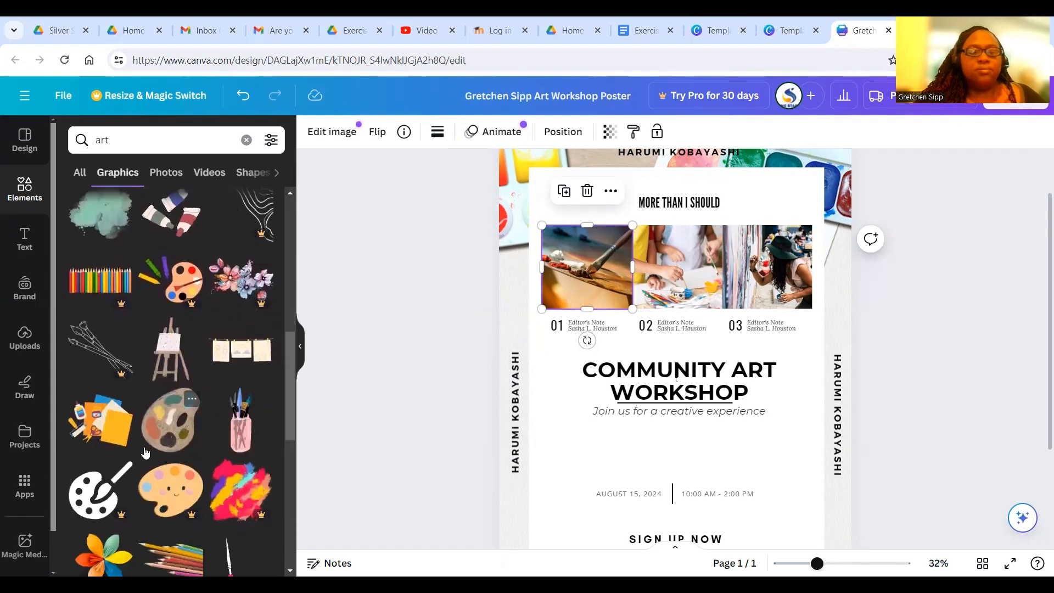
{"action": "scroll", "coordinate": [189, 428], "scroll_direction": "down", "scroll_amount": 3}
{"action": "scroll", "coordinate": [185, 394], "scroll_direction": "down", "scroll_amount": 1}
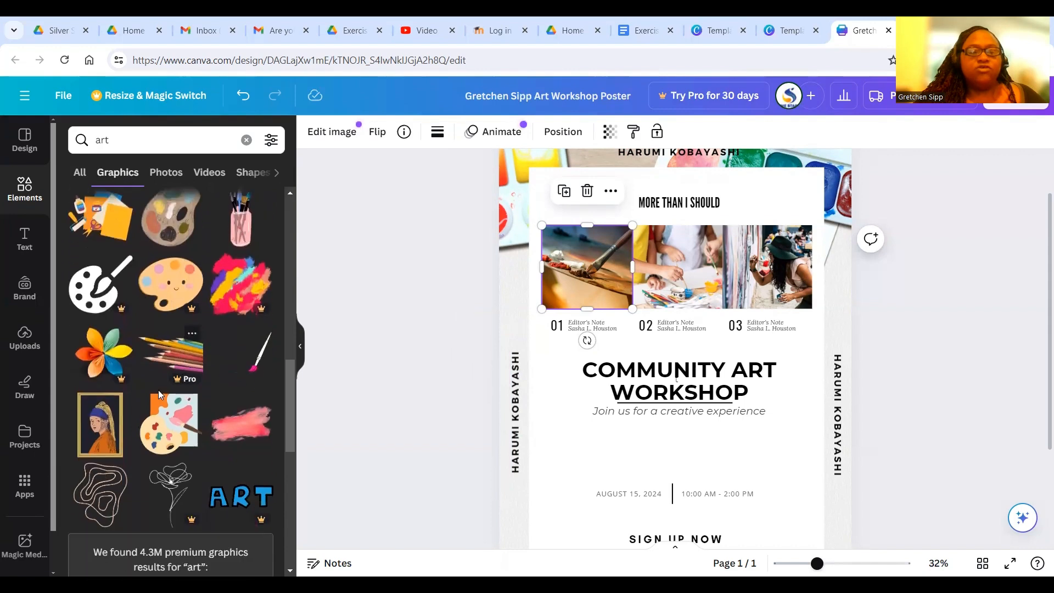
{"action": "scroll", "coordinate": [158, 390], "scroll_direction": "up", "scroll_amount": 6}
{"action": "scroll", "coordinate": [156, 384], "scroll_direction": "up", "scroll_amount": 3}
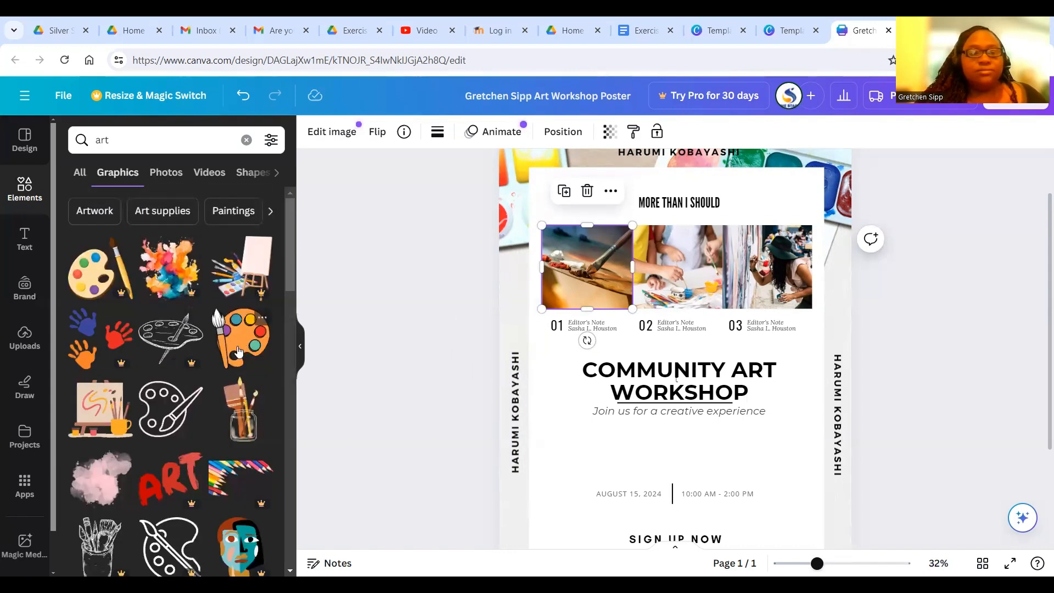
{"action": "scroll", "coordinate": [177, 344], "scroll_direction": "down", "scroll_amount": 1}
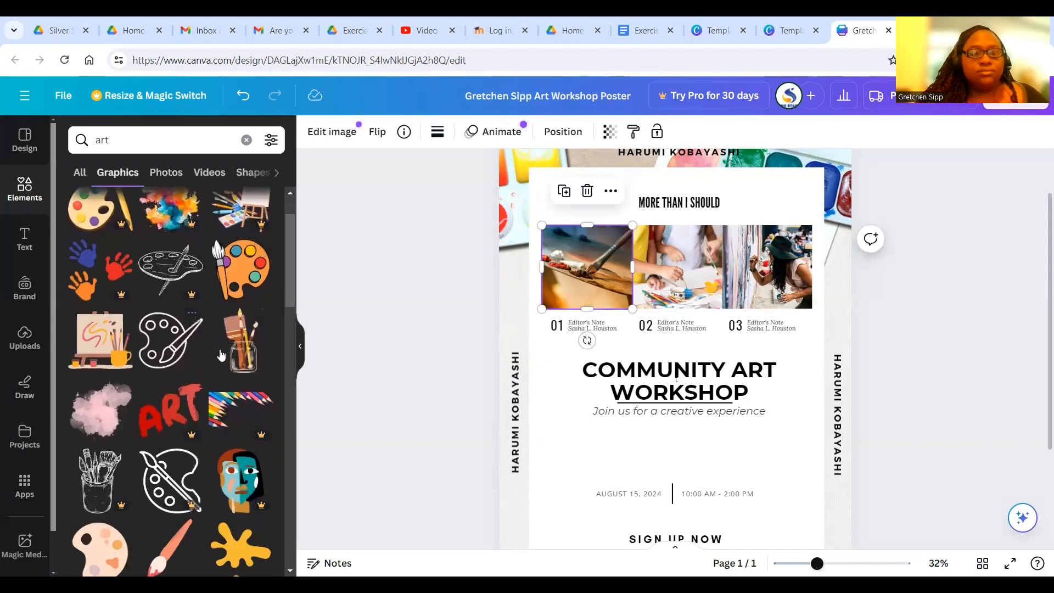
{"action": "left_click", "coordinate": [116, 356]}
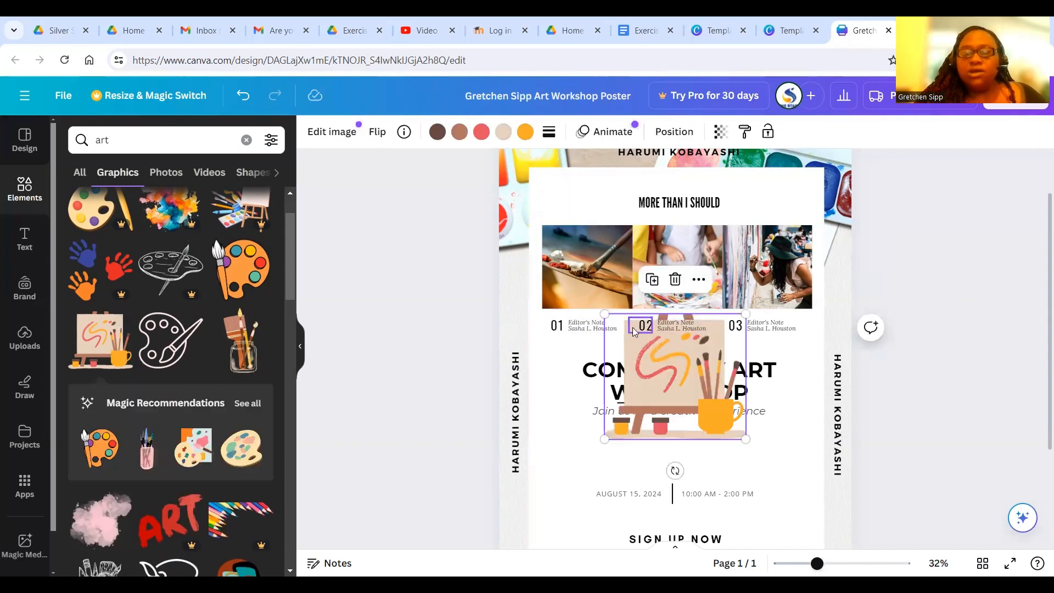
Shrink the easel graphic to about half size and place it near the white panel's left edge, beside the date.
{"action": "left_click_drag", "start_coordinate": [604, 312], "coordinate": [667, 376]}
{"action": "left_click_drag", "start_coordinate": [696, 421], "coordinate": [577, 463]}
{"action": "left_click_drag", "start_coordinate": [577, 522], "coordinate": [580, 523]}
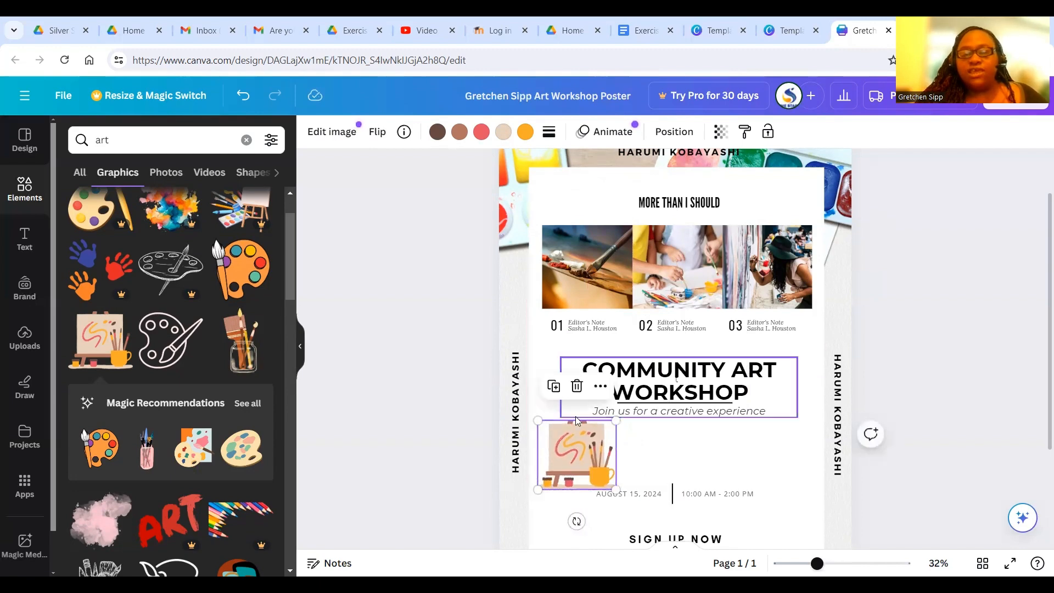
{"action": "left_click_drag", "start_coordinate": [576, 454], "coordinate": [578, 495]}
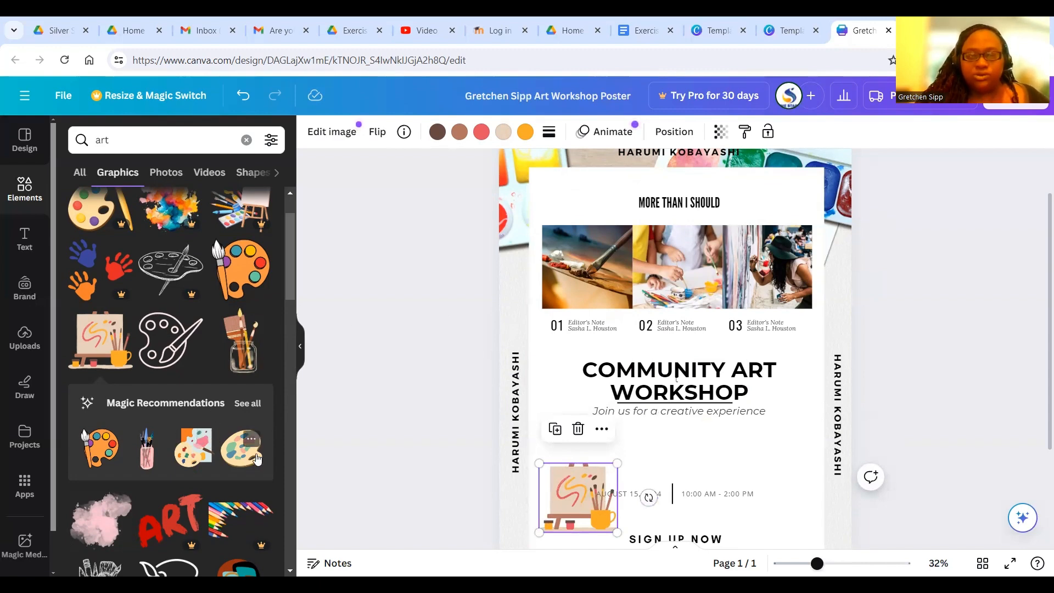
Browse the art graphics results for a second illustration to balance the easel.
{"action": "scroll", "coordinate": [207, 447], "scroll_direction": "down", "scroll_amount": 4}
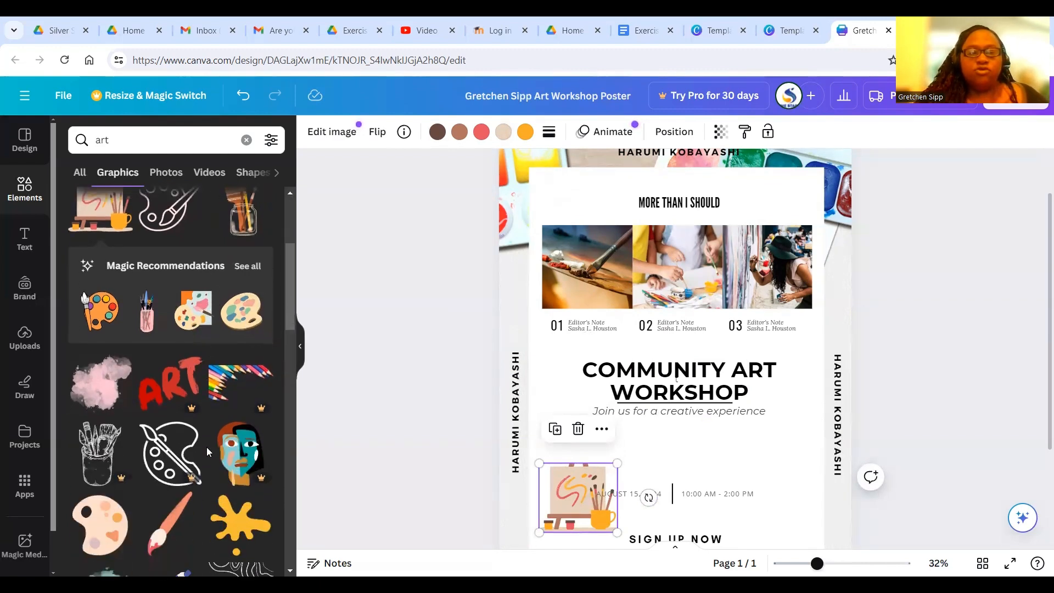
{"action": "scroll", "coordinate": [204, 362], "scroll_direction": "down", "scroll_amount": 1}
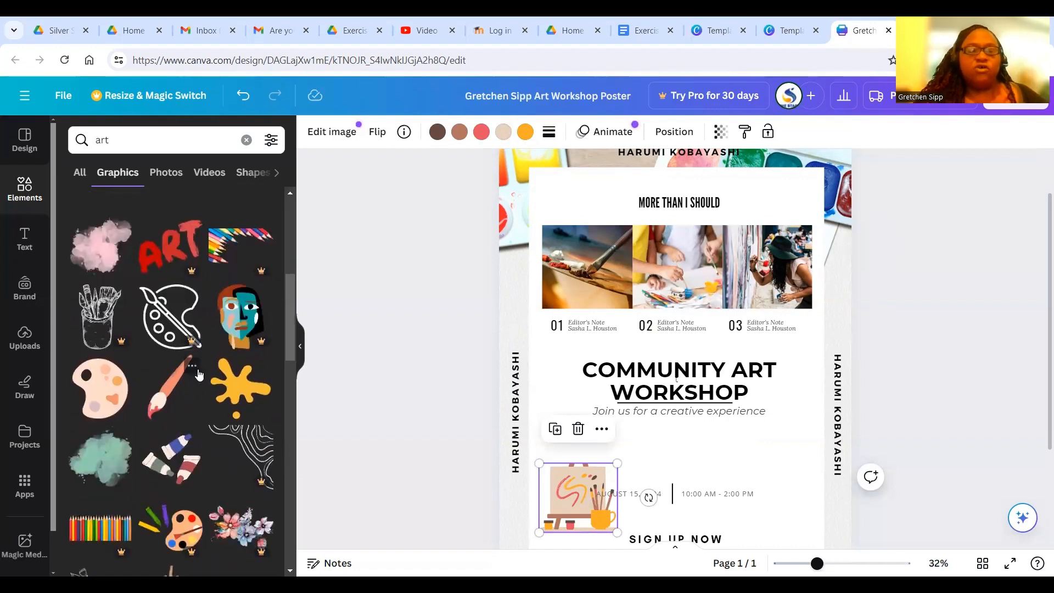
{"action": "scroll", "coordinate": [199, 375], "scroll_direction": "down", "scroll_amount": 2}
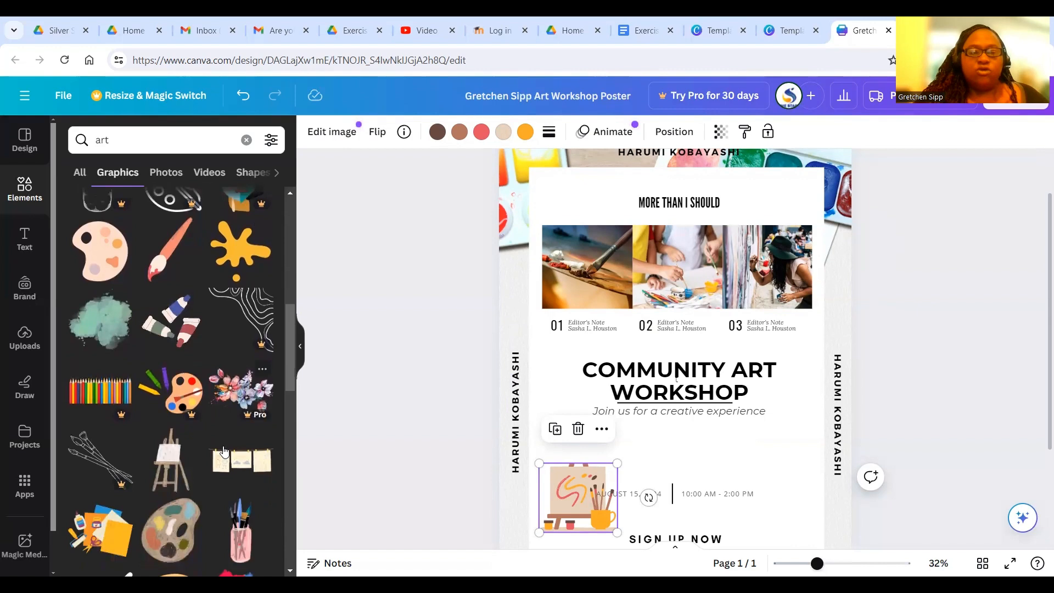
{"action": "scroll", "coordinate": [224, 451], "scroll_direction": "down", "scroll_amount": 1}
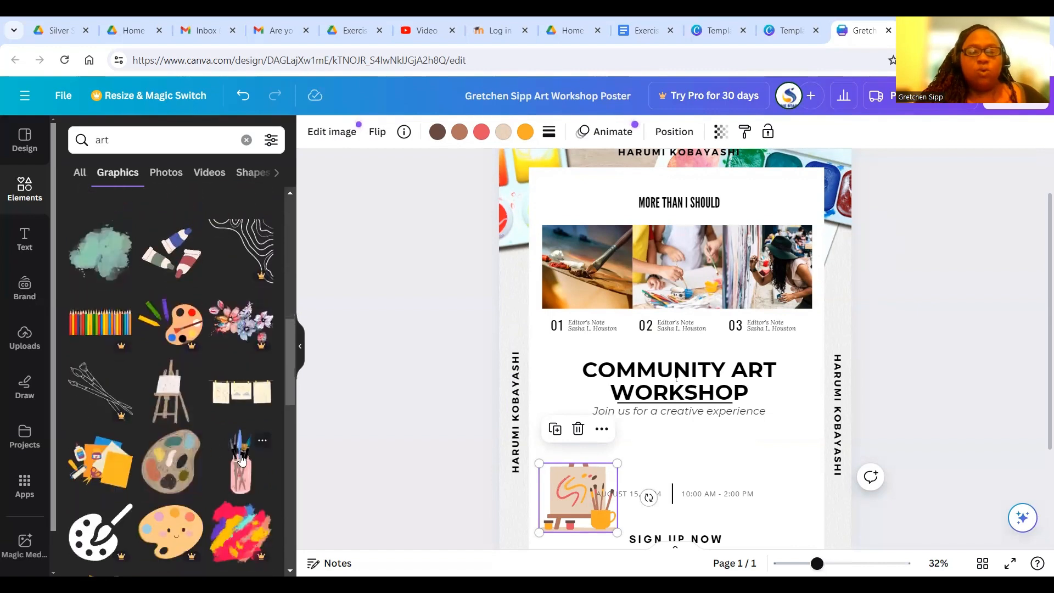
{"action": "scroll", "coordinate": [242, 459], "scroll_direction": "down", "scroll_amount": 1}
{"action": "scroll", "coordinate": [241, 431], "scroll_direction": "down", "scroll_amount": 1}
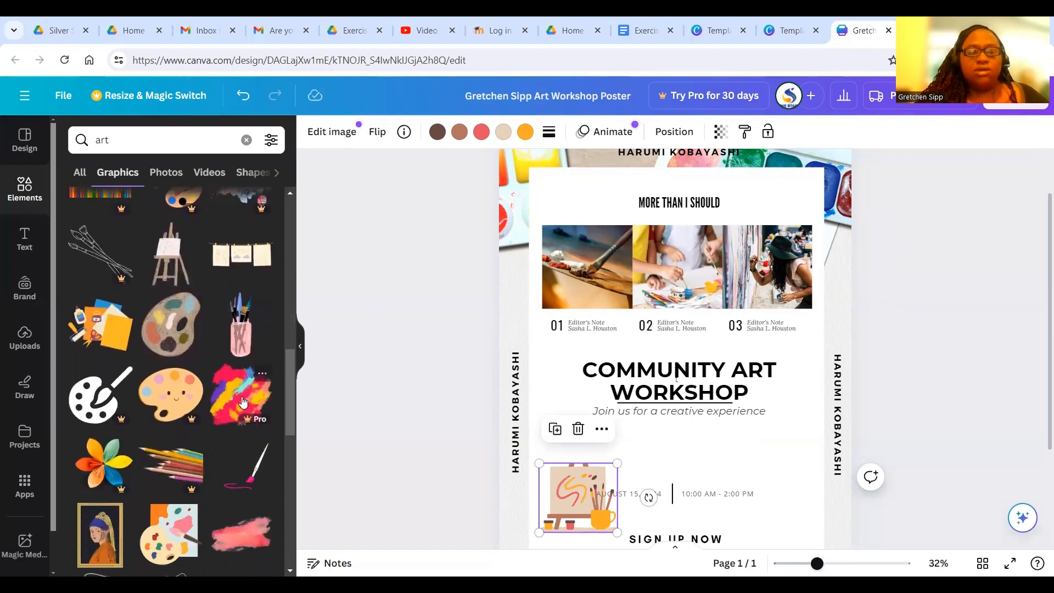
{"action": "scroll", "coordinate": [240, 362], "scroll_direction": "down", "scroll_amount": 1}
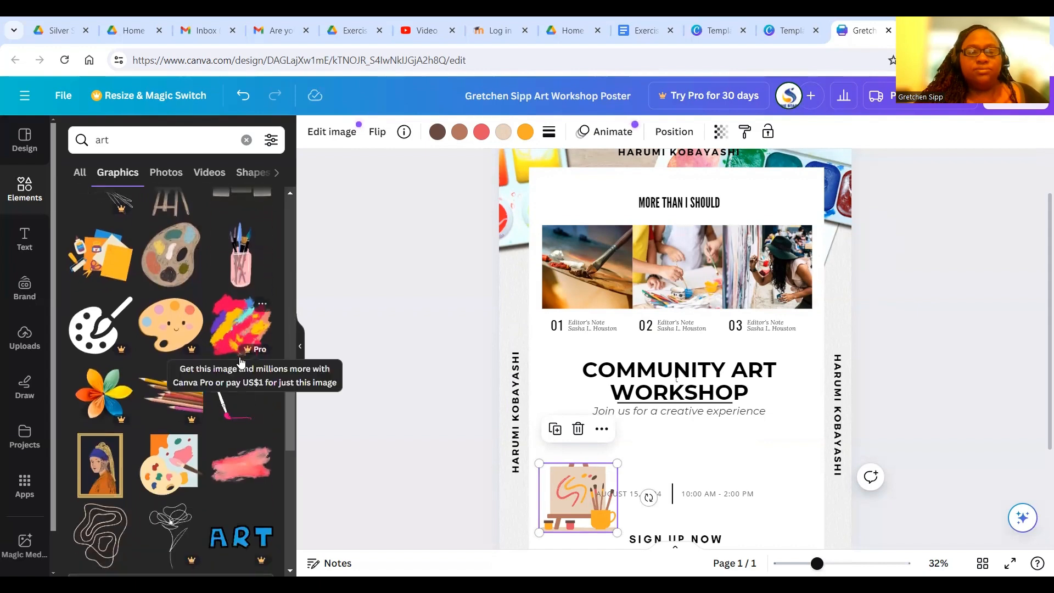
{"action": "scroll", "coordinate": [242, 363], "scroll_direction": "down", "scroll_amount": 1}
{"action": "scroll", "coordinate": [240, 415], "scroll_direction": "up", "scroll_amount": 4}
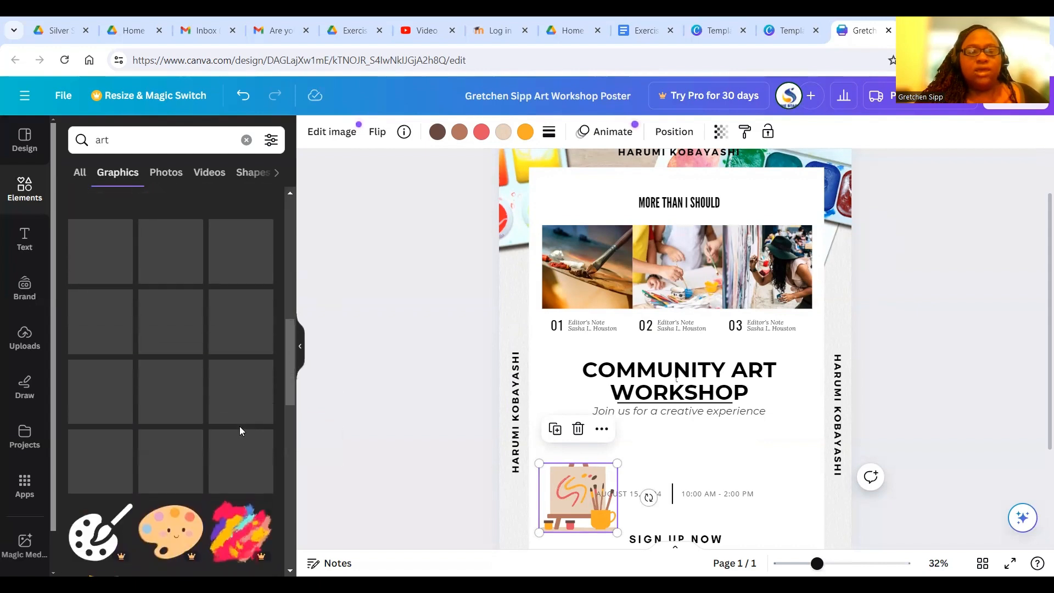
{"action": "scroll", "coordinate": [222, 410], "scroll_direction": "up", "scroll_amount": 8}
{"action": "scroll", "coordinate": [222, 408], "scroll_direction": "down", "scroll_amount": 2}
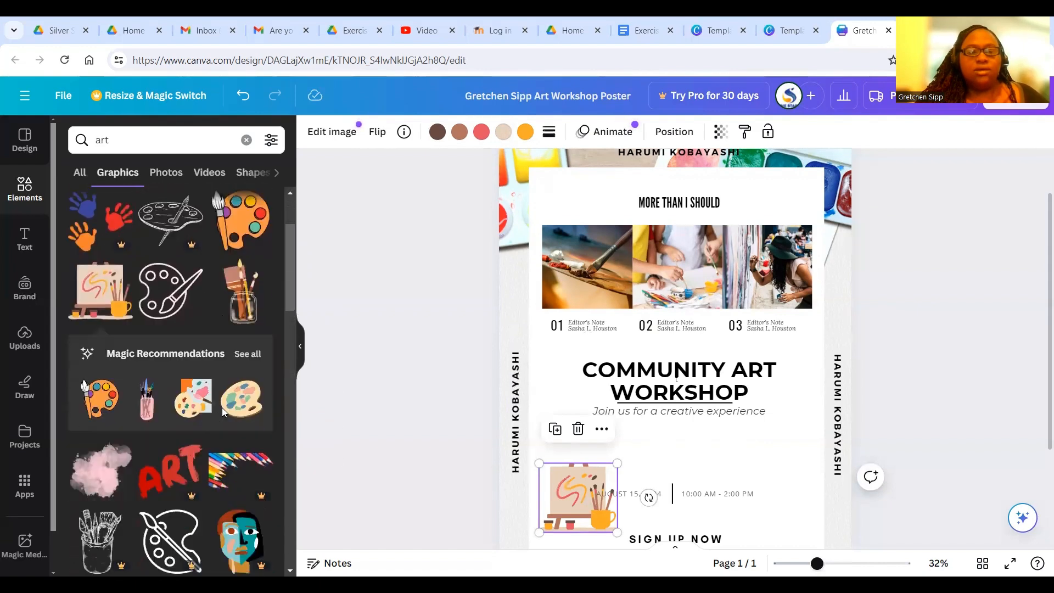
{"action": "scroll", "coordinate": [222, 407], "scroll_direction": "down", "scroll_amount": 1}
{"action": "scroll", "coordinate": [207, 435], "scroll_direction": "up", "scroll_amount": 3}
{"action": "scroll", "coordinate": [246, 373], "scroll_direction": "down", "scroll_amount": 1}
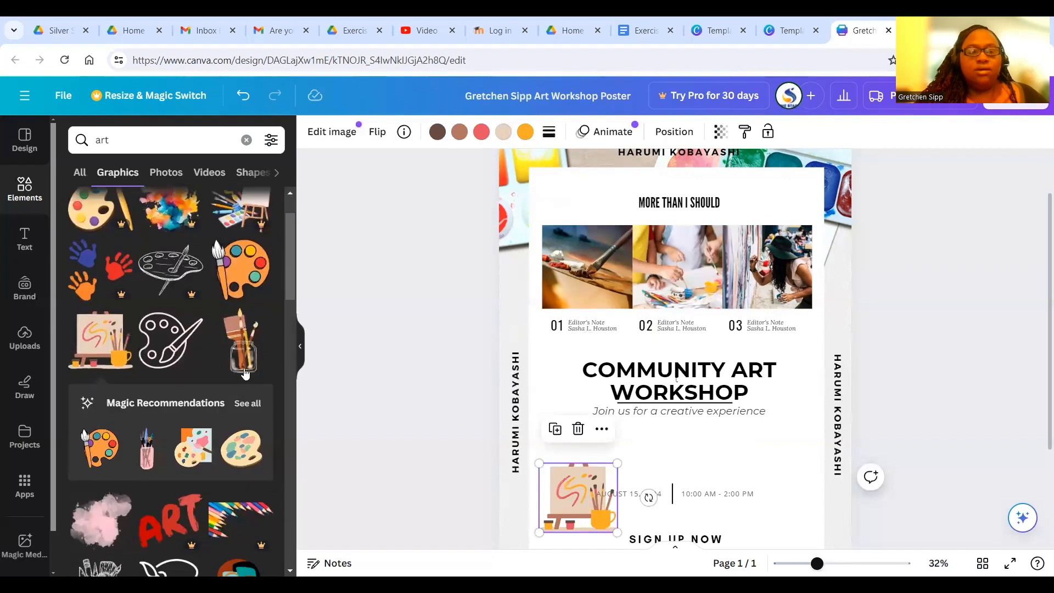
{"action": "scroll", "coordinate": [240, 374], "scroll_direction": "up", "scroll_amount": 2}
{"action": "scroll", "coordinate": [241, 375], "scroll_direction": "down", "scroll_amount": 2}
{"action": "scroll", "coordinate": [240, 374], "scroll_direction": "up", "scroll_amount": 2}
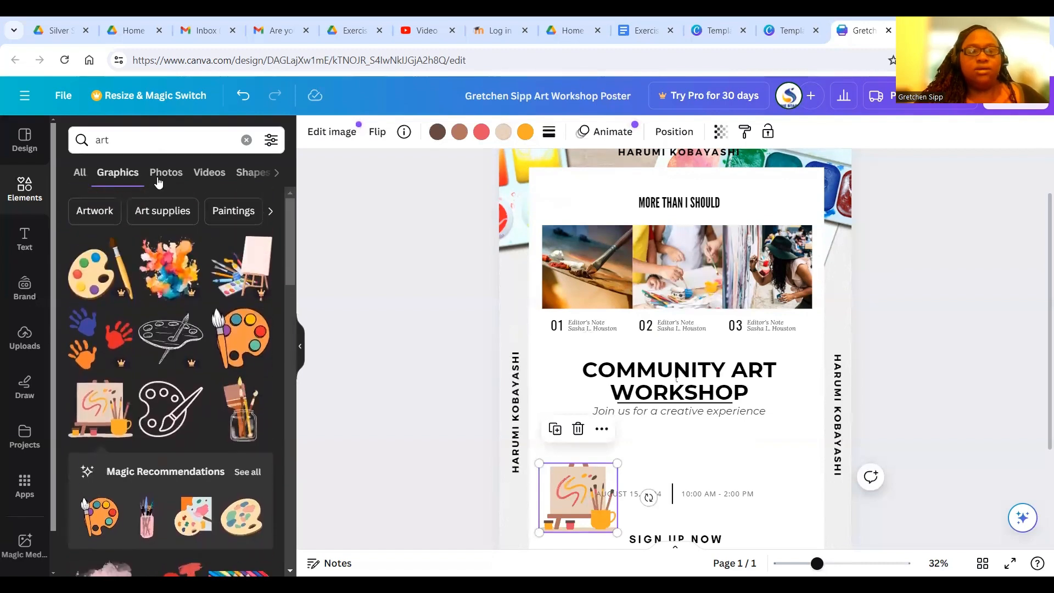
Add the palette graphic with brushes and paint tubes from Art supplies, scaled down, at the white panel's right edge beside the time.
{"action": "left_click", "coordinate": [161, 218]}
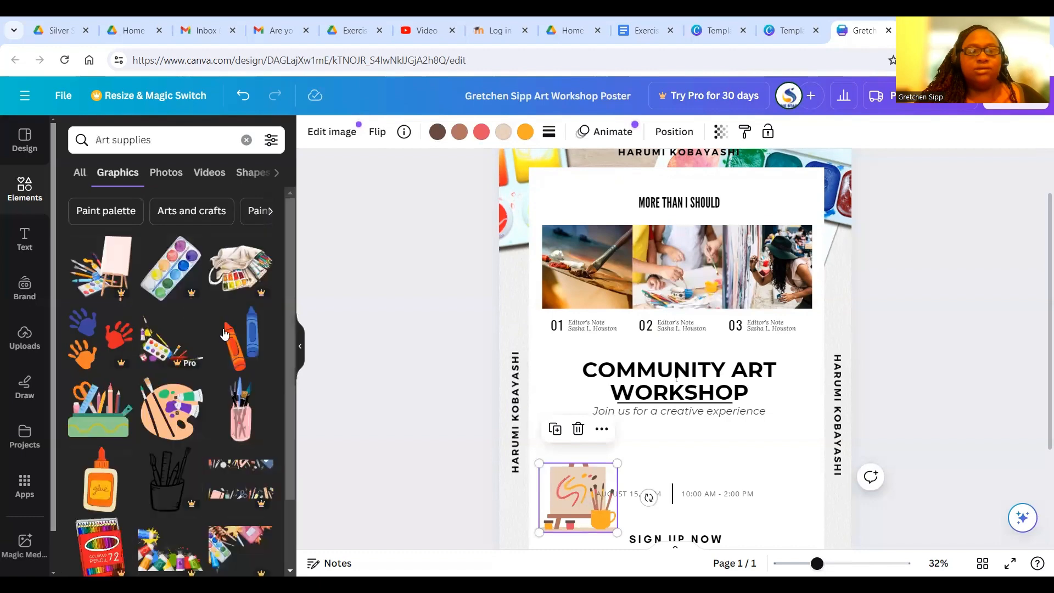
{"action": "scroll", "coordinate": [225, 330], "scroll_direction": "down", "scroll_amount": 3}
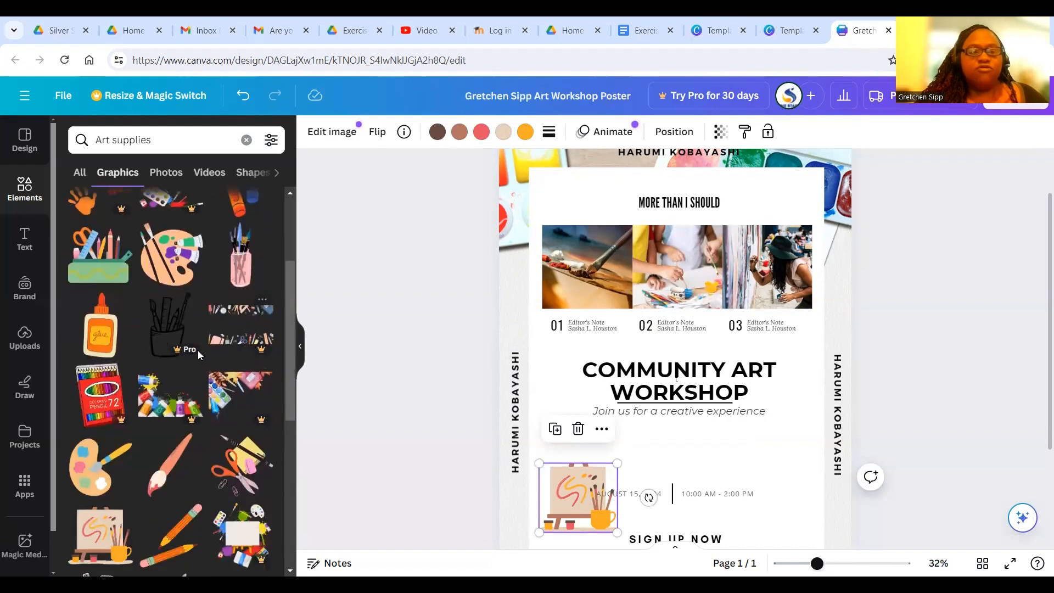
{"action": "scroll", "coordinate": [198, 353], "scroll_direction": "down", "scroll_amount": 3}
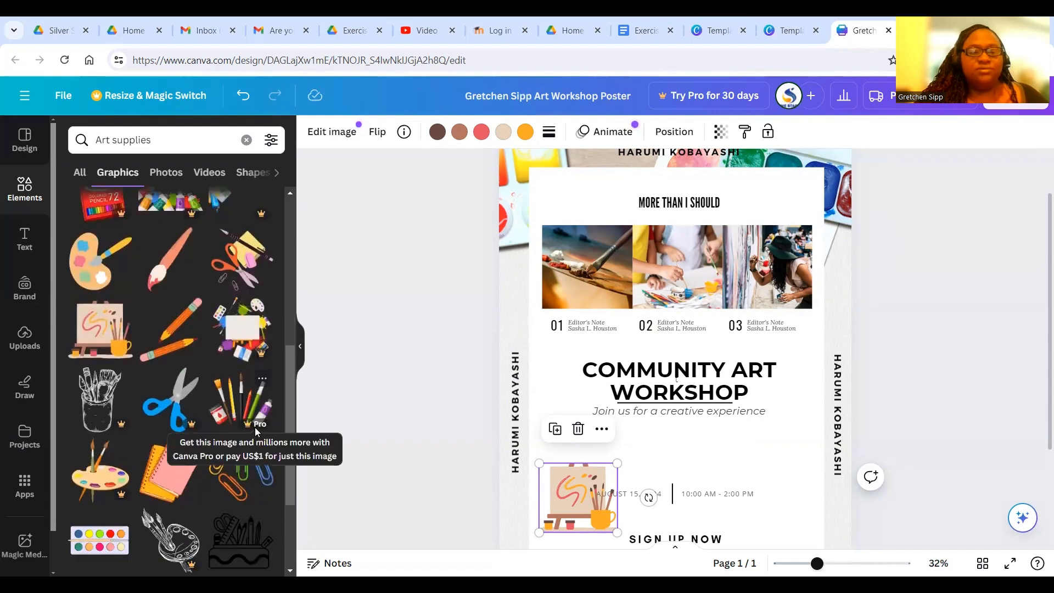
{"action": "scroll", "coordinate": [236, 384], "scroll_direction": "up", "scroll_amount": 5}
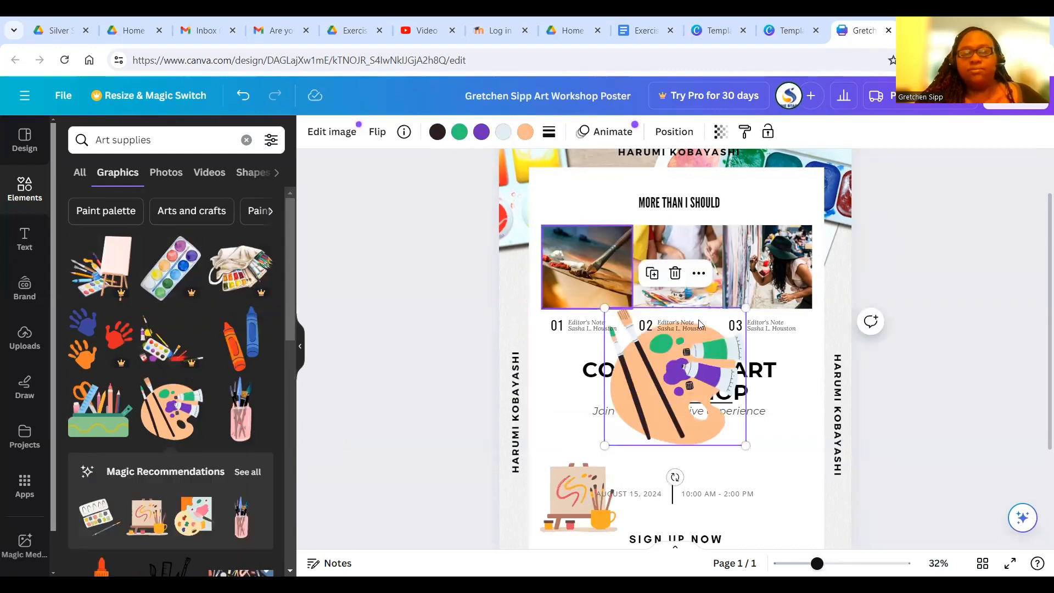
{"action": "mouse_move", "coordinate": [654, 347]}
{"action": "left_mouse_down"}
{"action": "mouse_move", "coordinate": [663, 425]}
{"action": "mouse_move", "coordinate": [678, 442]}
{"action": "mouse_move", "coordinate": [667, 434]}
{"action": "mouse_move", "coordinate": [651, 469]}
{"action": "mouse_move", "coordinate": [649, 460]}
{"action": "left_mouse_up"}
{"action": "left_click_drag", "start_coordinate": [618, 394], "coordinate": [795, 474]}
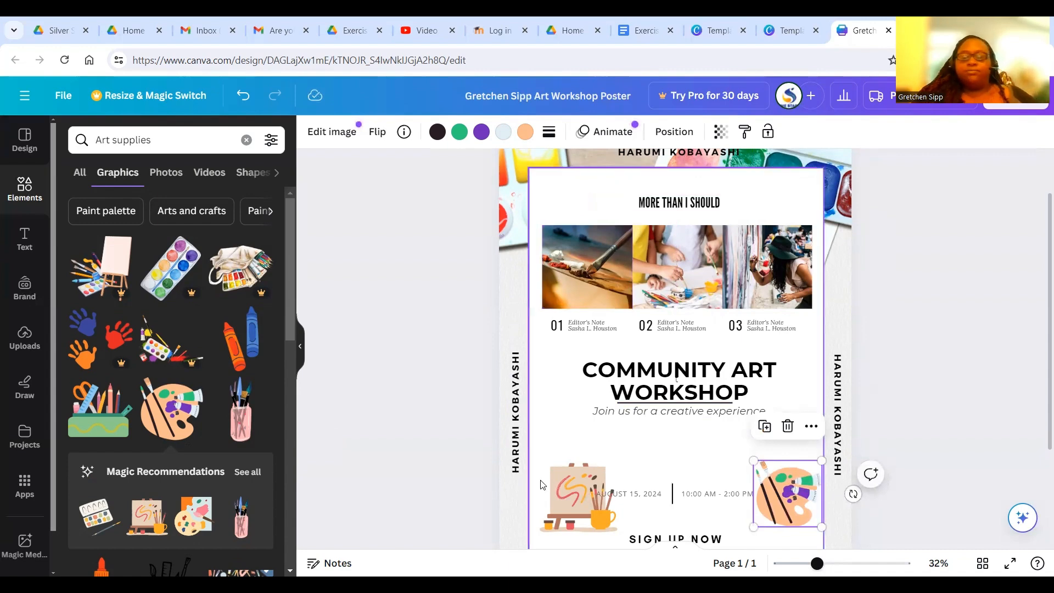
Delete the placeholder name texts along the poster's top, left and right borders.
{"action": "scroll", "coordinate": [536, 478], "scroll_direction": "up", "scroll_amount": 1}
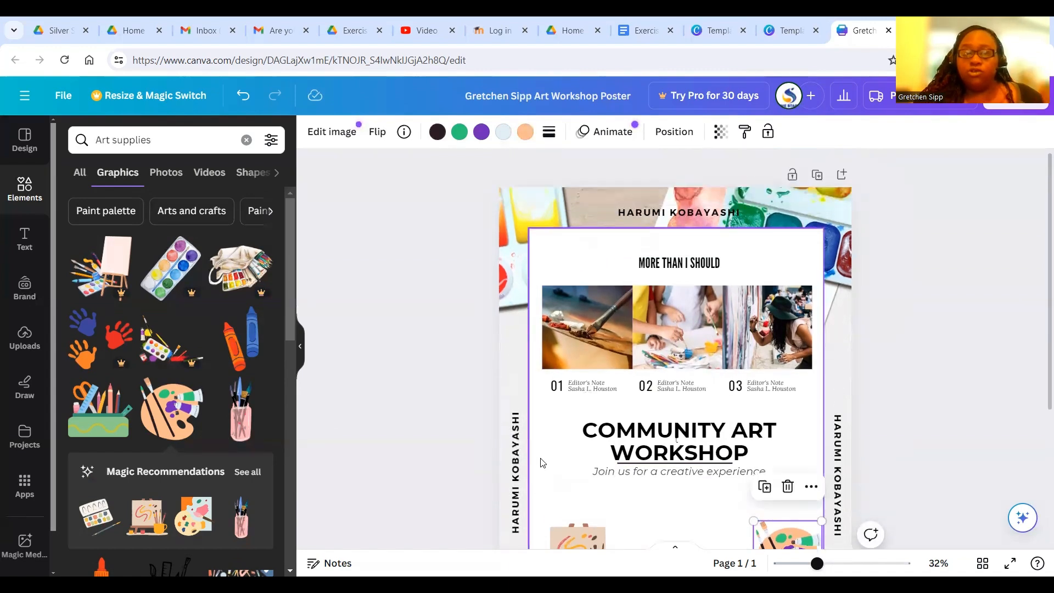
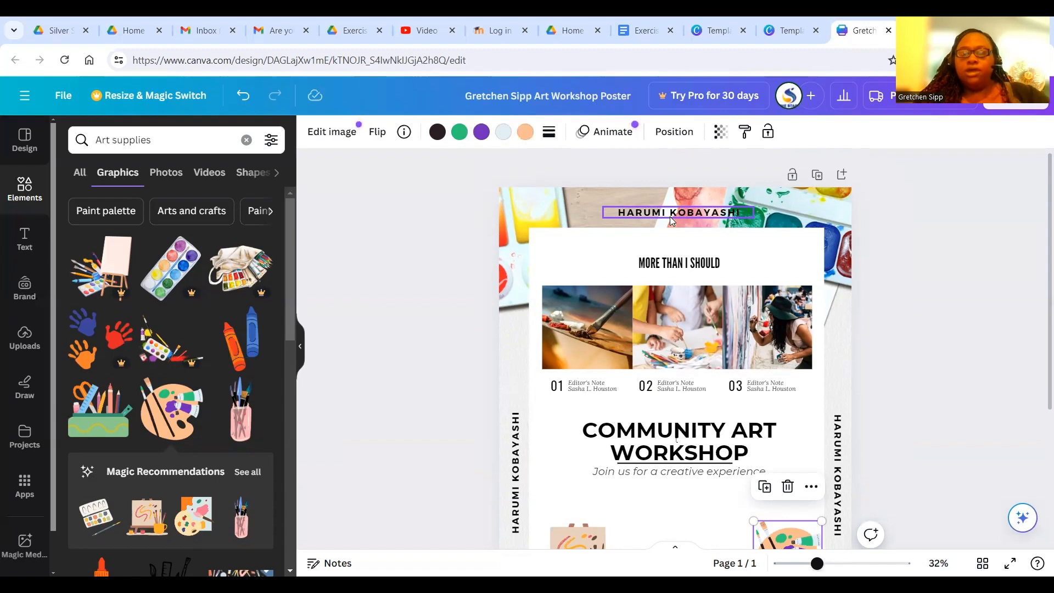
{"action": "left_click", "coordinate": [672, 217]}
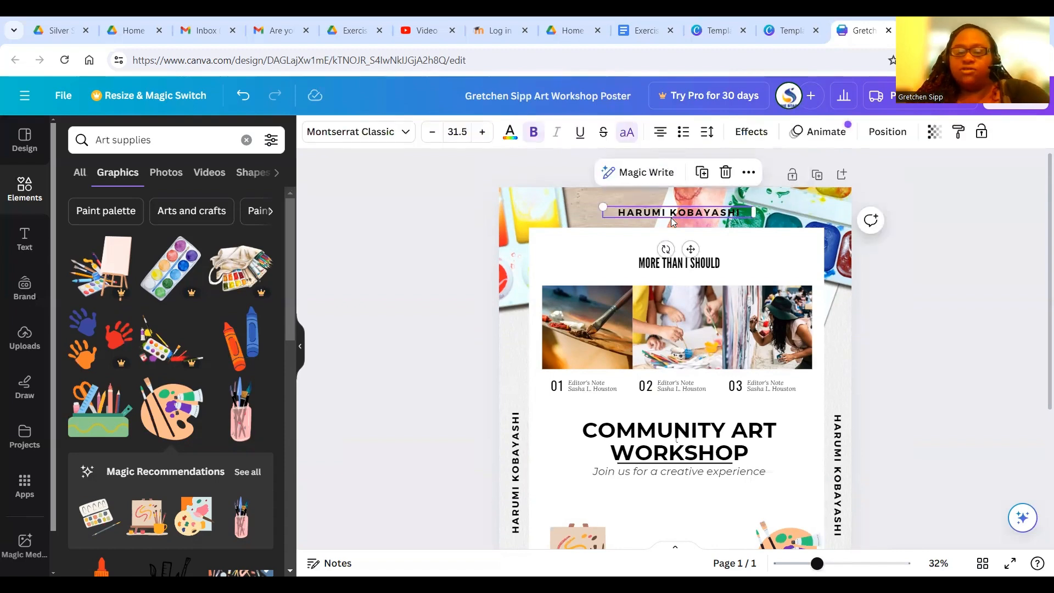
{"action": "scroll", "coordinate": [673, 218], "scroll_direction": "down", "scroll_amount": 3}
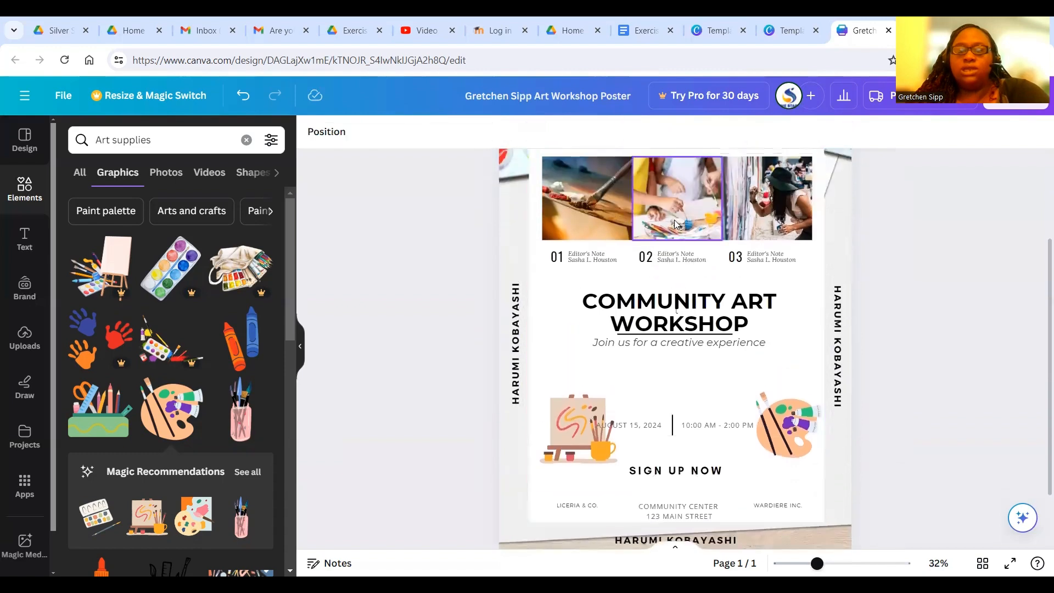
{"action": "left_click", "coordinate": [518, 360]}
{"action": "key", "text": "Delete"}
{"action": "left_click", "coordinate": [835, 339]}
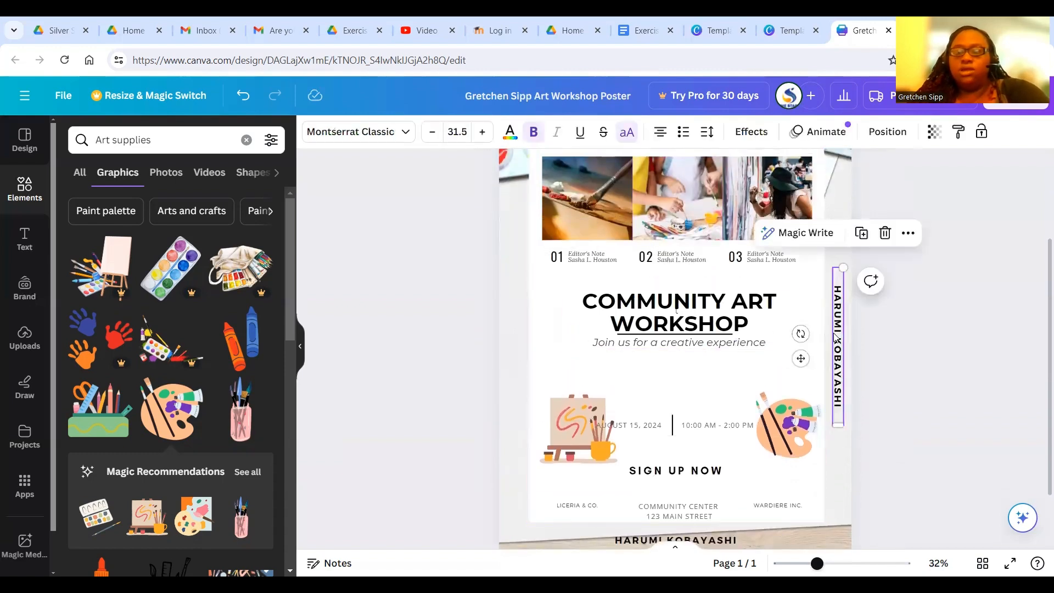
{"action": "key", "text": "Delete"}
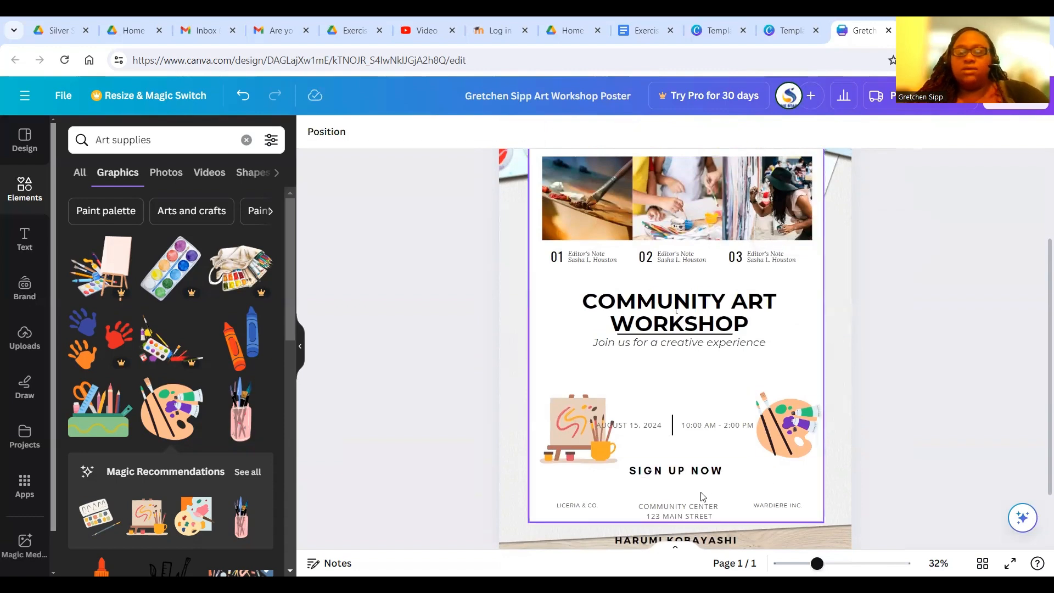
Replace the placeholder name on the poster's bottom border with the poster creator's full name in capitals.
{"action": "scroll", "coordinate": [701, 492], "scroll_direction": "down", "scroll_amount": 2}
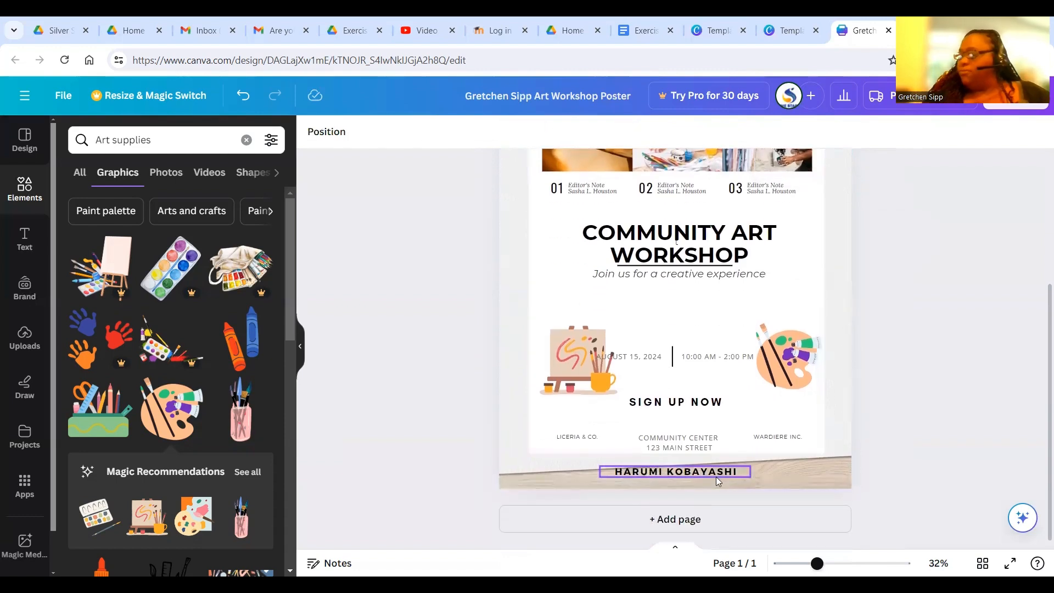
{"action": "left_click", "coordinate": [714, 471]}
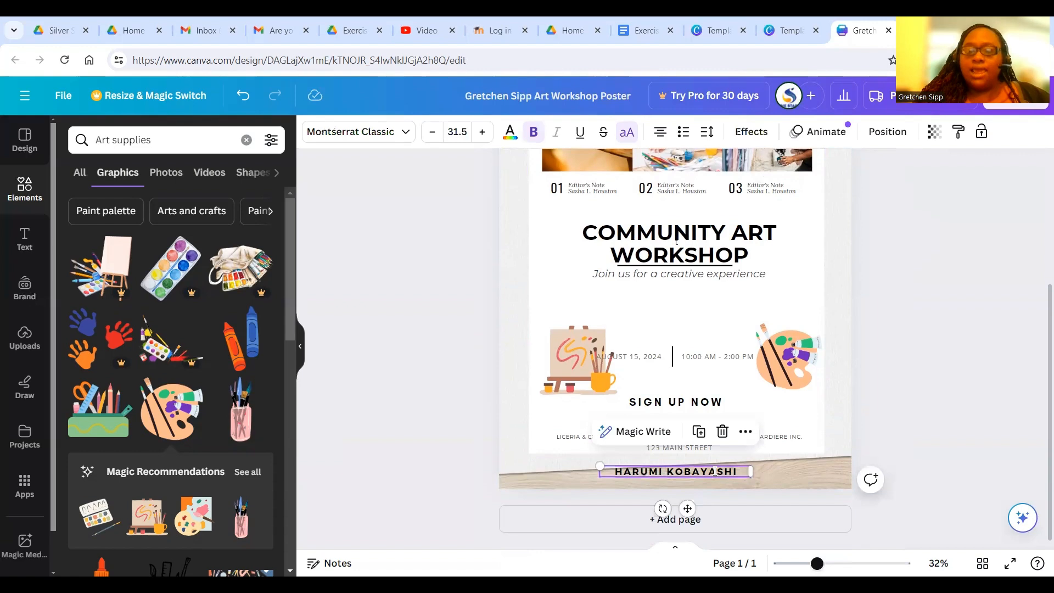
{"action": "double_click", "coordinate": [714, 471]}
{"action": "type", "text": "GRETCHERN"}
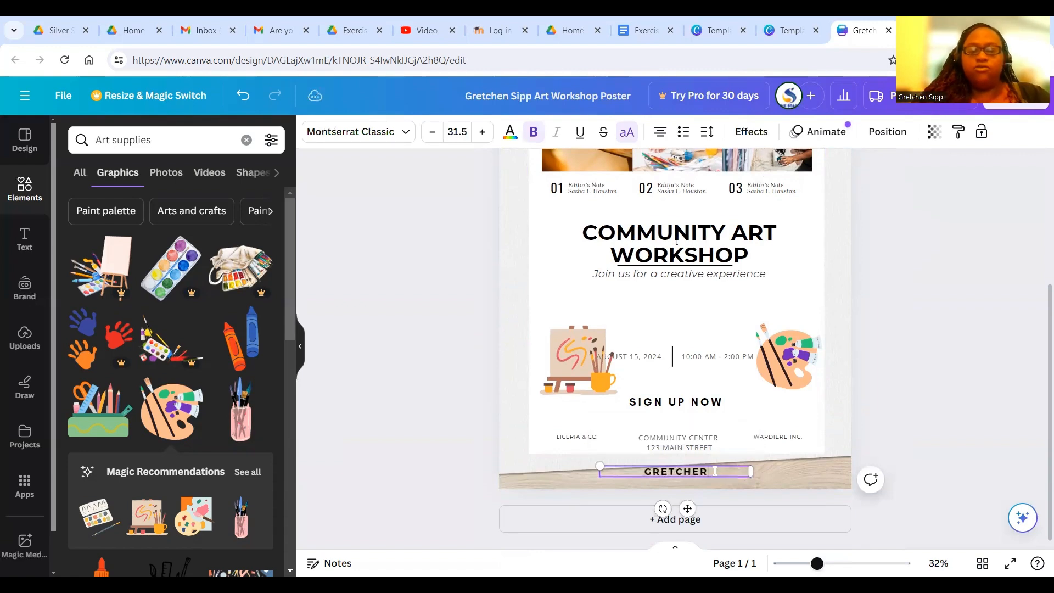
{"action": "key", "text": "BackSpace"}
{"action": "key", "text": "BackSpace"}
{"action": "type", "text": "N SIPP"}
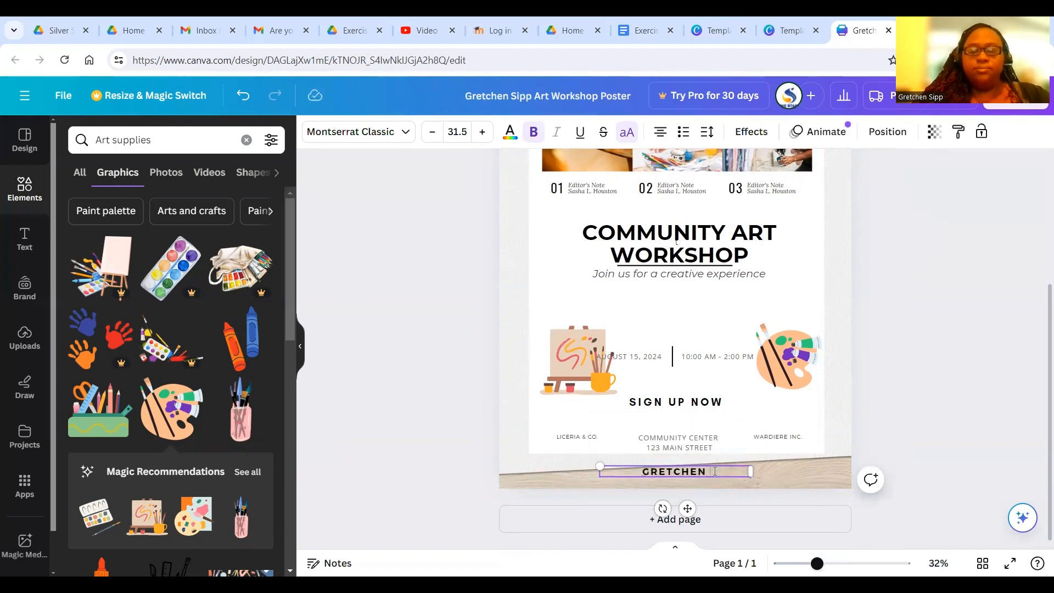
Delete the Wardiere Inc. and Liceria & Co. texts on either side of the community center address.
{"action": "left_click", "coordinate": [576, 436]}
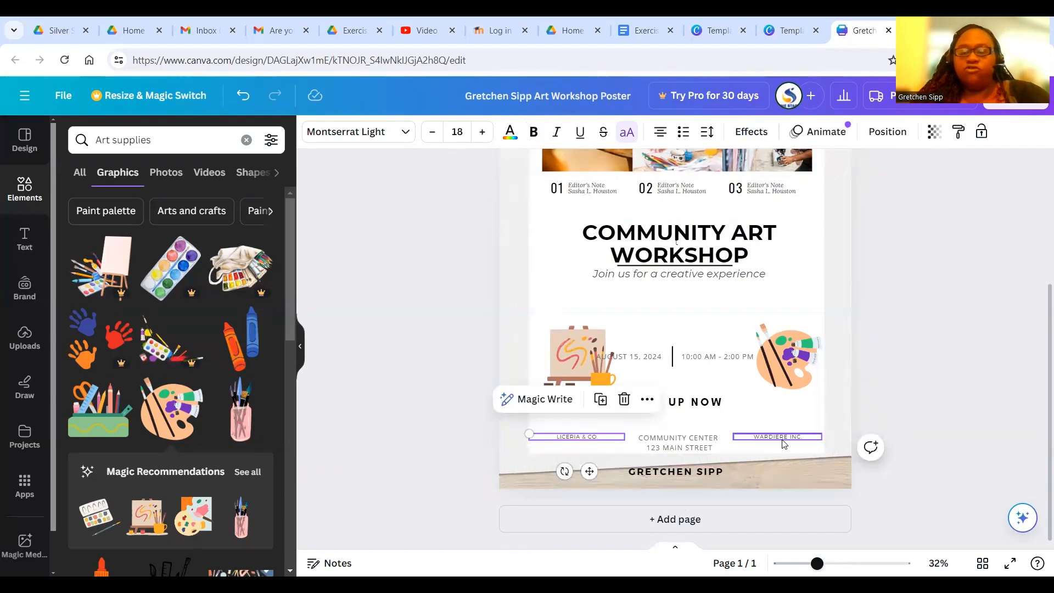
{"action": "left_click", "coordinate": [784, 437]}
{"action": "key", "text": "Delete"}
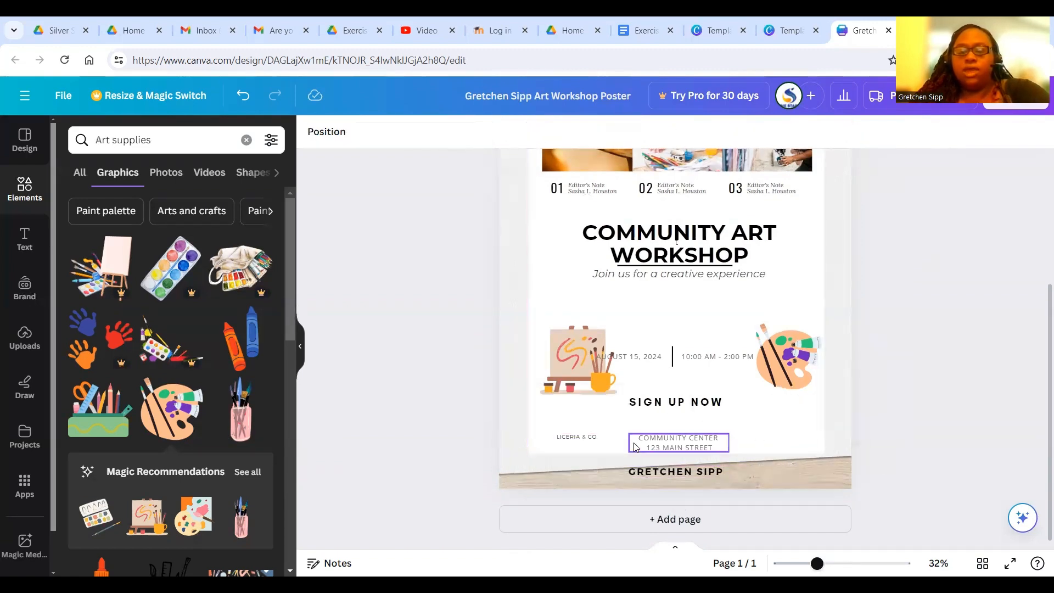
{"action": "left_click", "coordinate": [577, 437]}
{"action": "key", "text": "Delete"}
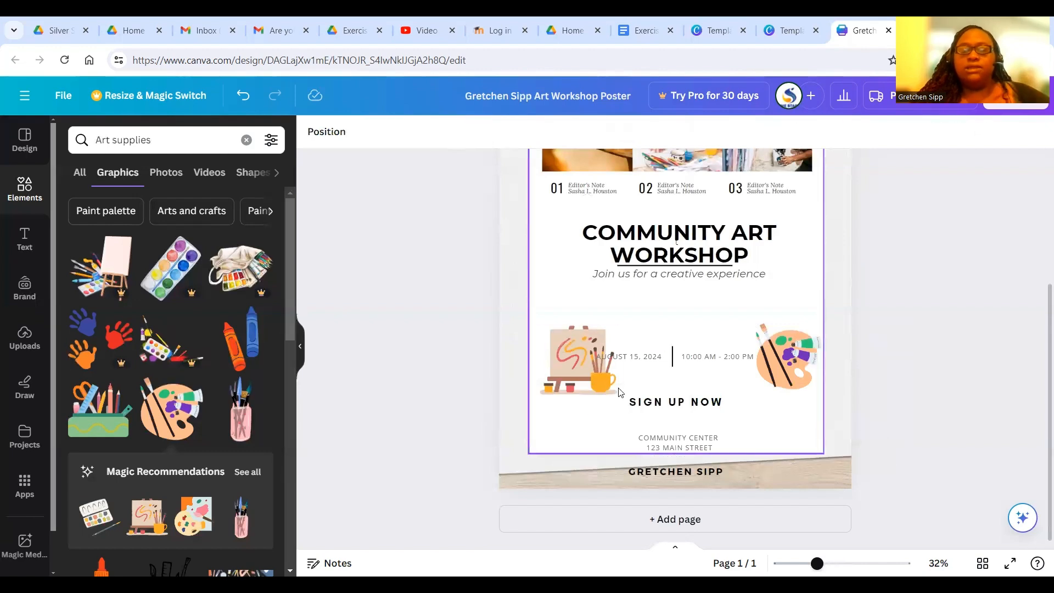
Delete the three Editor's Note captions beneath the row of photos.
{"action": "scroll", "coordinate": [620, 392], "scroll_direction": "up", "scroll_amount": 3}
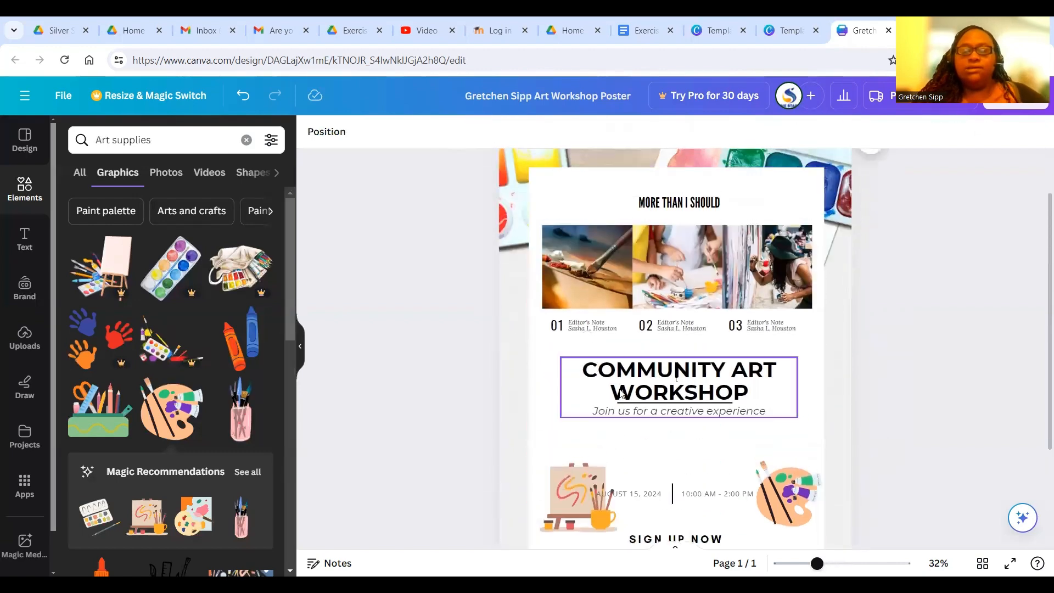
{"action": "left_click", "coordinate": [592, 327]}
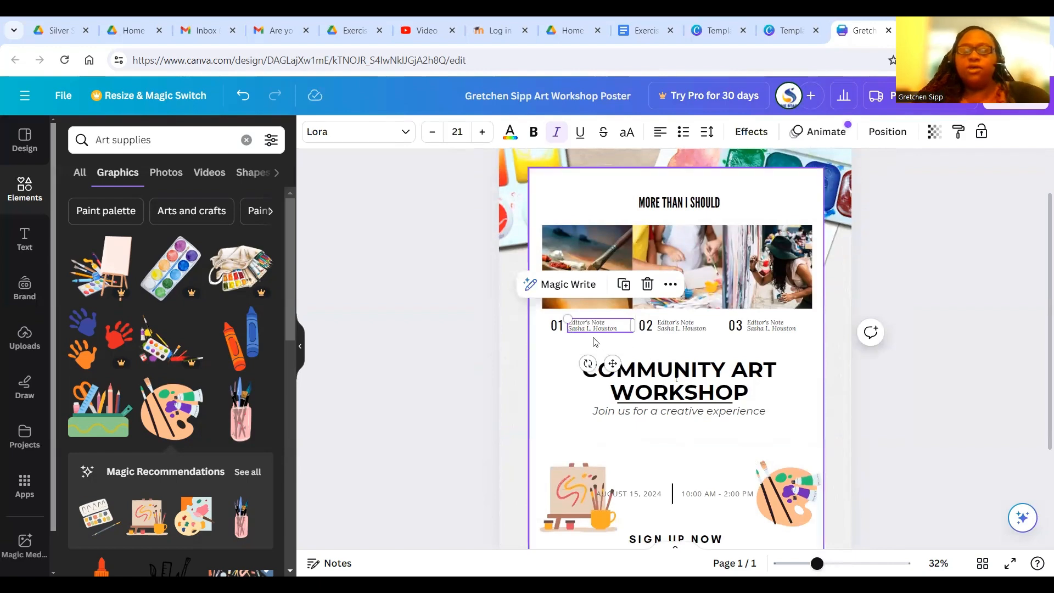
{"action": "key", "text": "Delete"}
{"action": "left_click", "coordinate": [683, 329]}
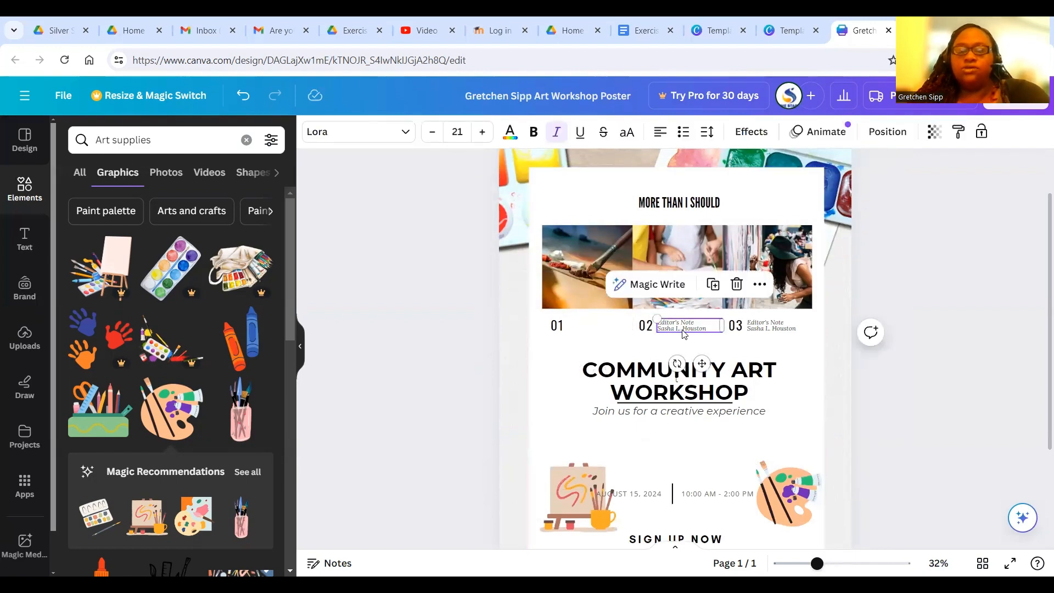
{"action": "key", "text": "Delete"}
{"action": "left_click", "coordinate": [759, 331]}
{"action": "key", "text": "Delete"}
Delete the numbers 03, 02 and 01 beneath the row of photos.
{"action": "left_click", "coordinate": [732, 330]}
{"action": "key", "text": "Delete"}
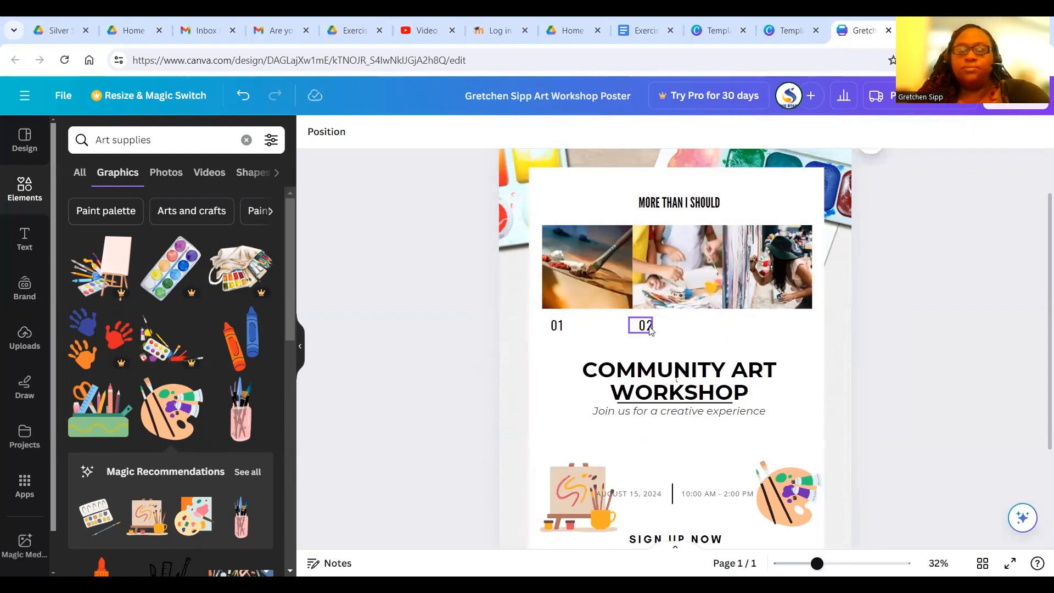
{"action": "left_click", "coordinate": [650, 329]}
{"action": "key", "text": "Delete"}
{"action": "left_click", "coordinate": [558, 326]}
{"action": "key", "text": "Delete"}
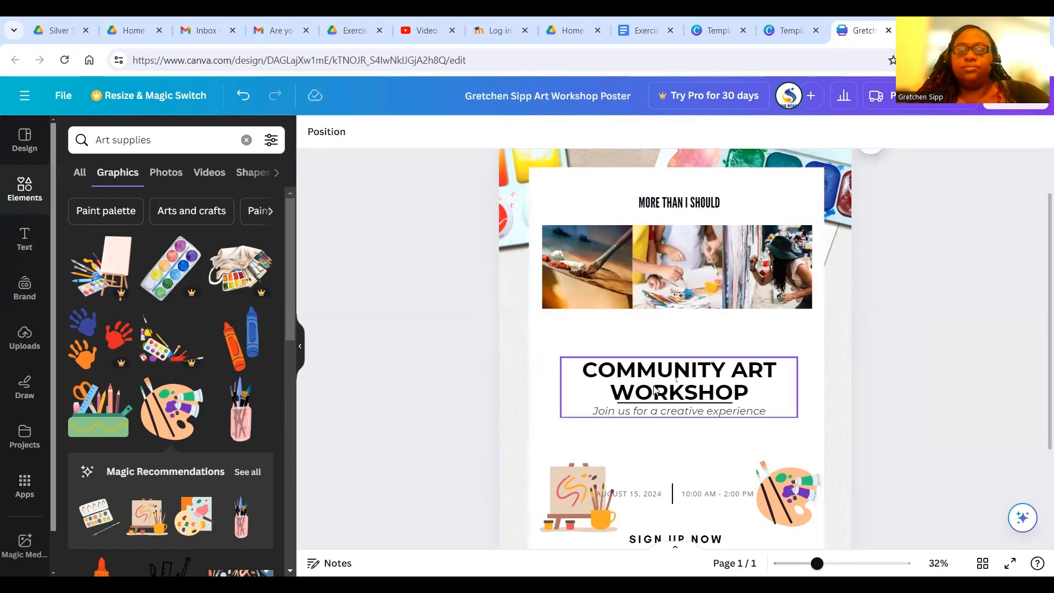
{"action": "scroll", "coordinate": [667, 354], "scroll_direction": "down", "scroll_amount": 3}
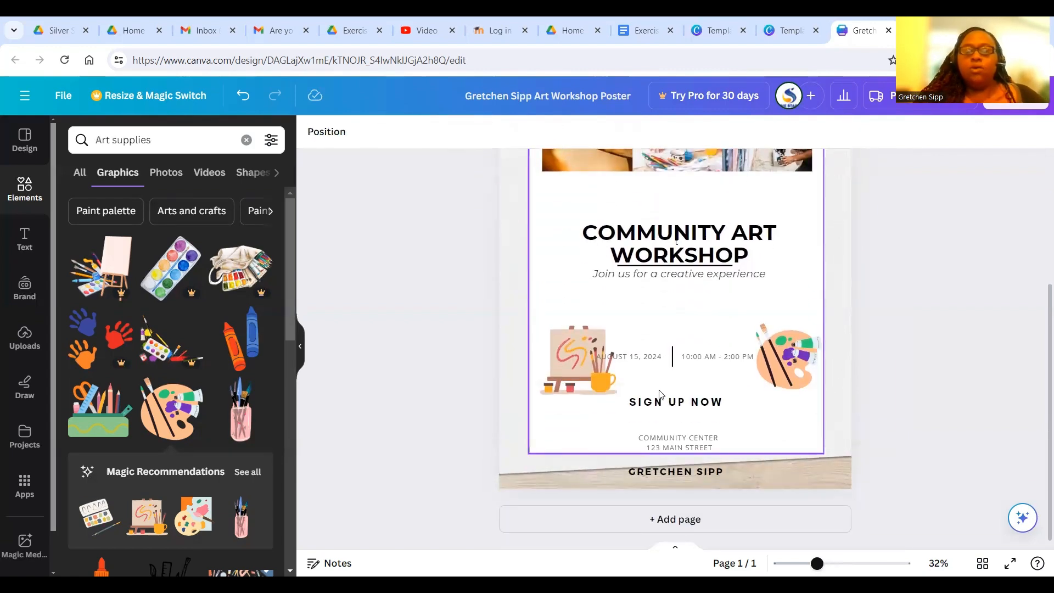
{"action": "left_click", "coordinate": [732, 361]}
{"action": "left_click", "coordinate": [658, 358]}
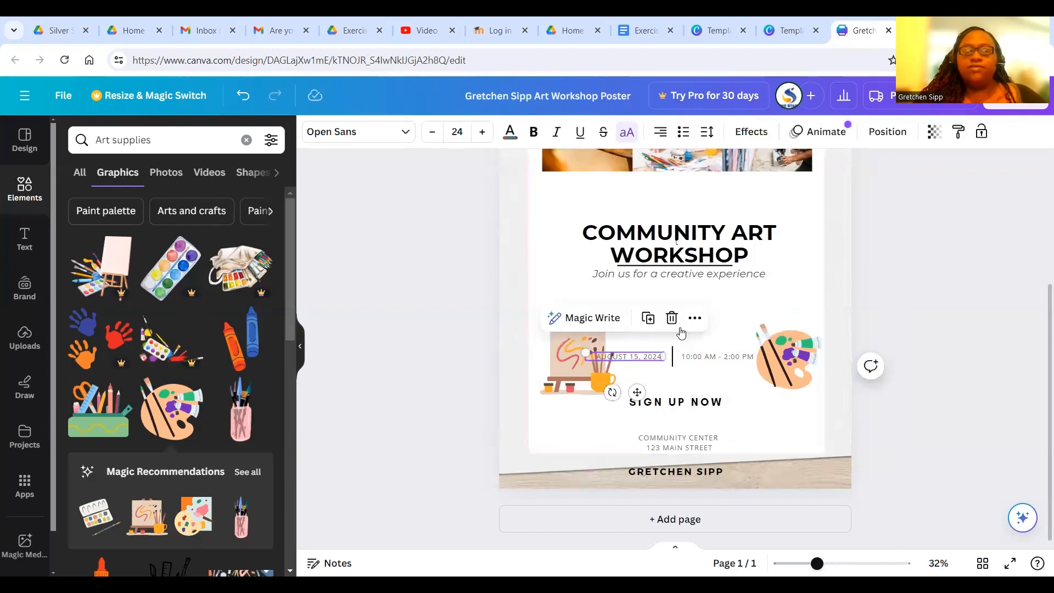
Replace the MORE THAN I SHOULD heading above the photos with the date 7/18/2024.
{"action": "scroll", "coordinate": [692, 239], "scroll_direction": "up", "scroll_amount": 4}
{"action": "scroll", "coordinate": [694, 245], "scroll_direction": "down", "scroll_amount": 1}
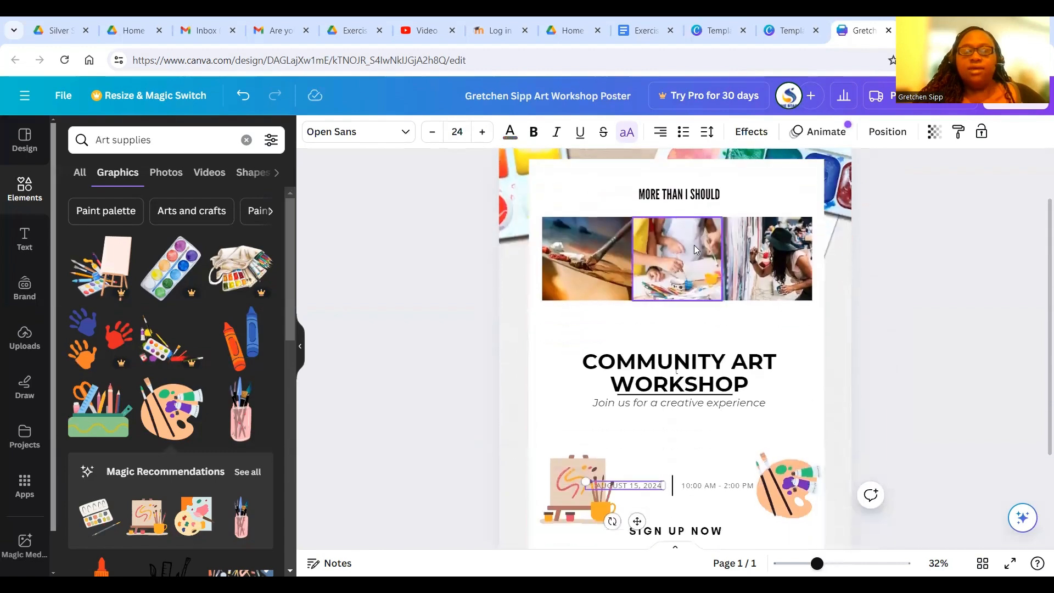
{"action": "left_click", "coordinate": [671, 198]}
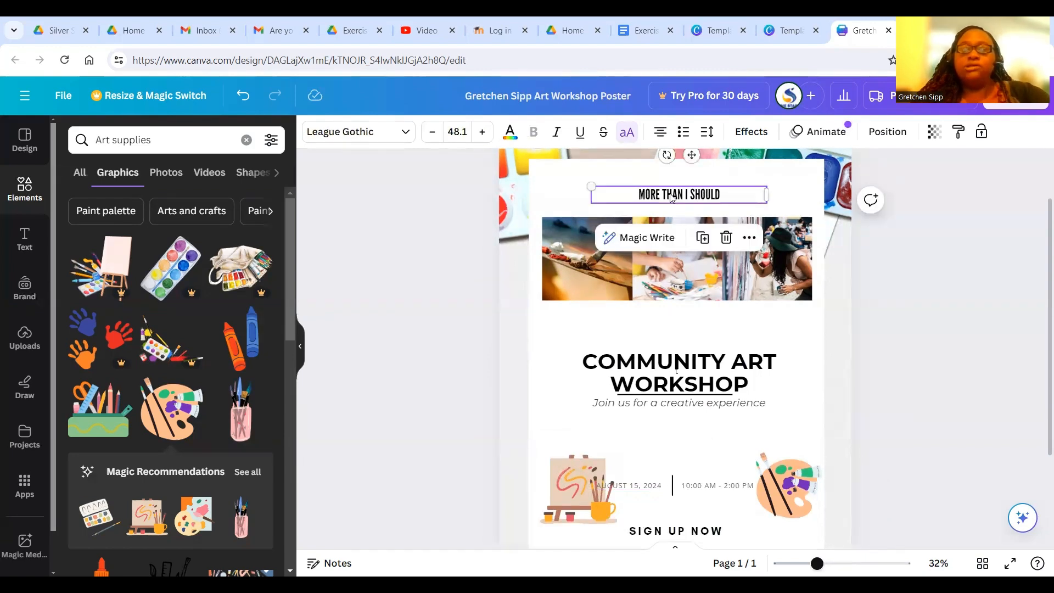
{"action": "double_click", "coordinate": [671, 196]}
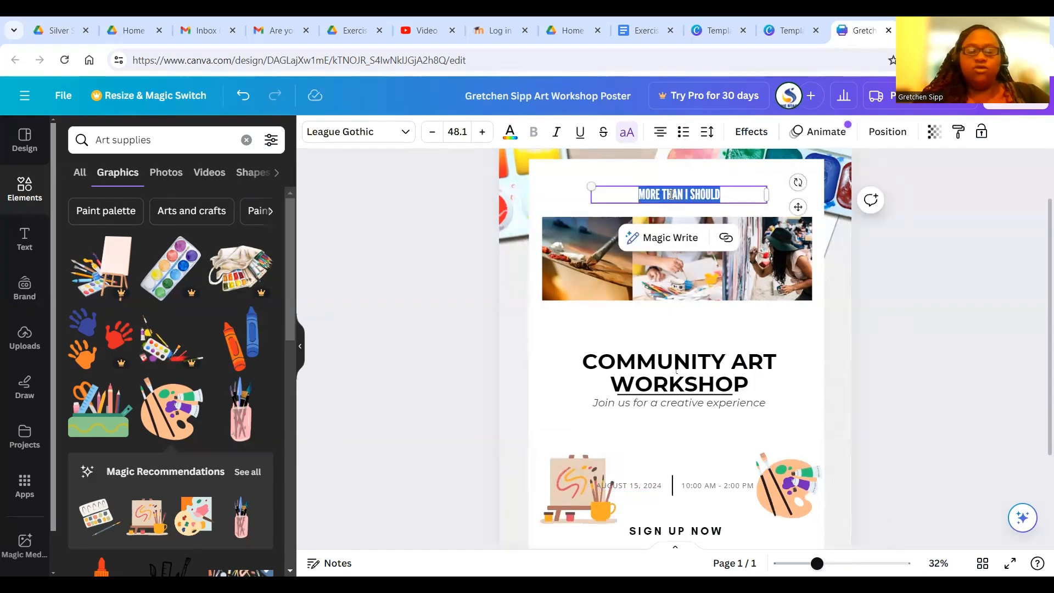
{"action": "key", "text": "BackSpace"}
{"action": "type", "text": "7/1"}
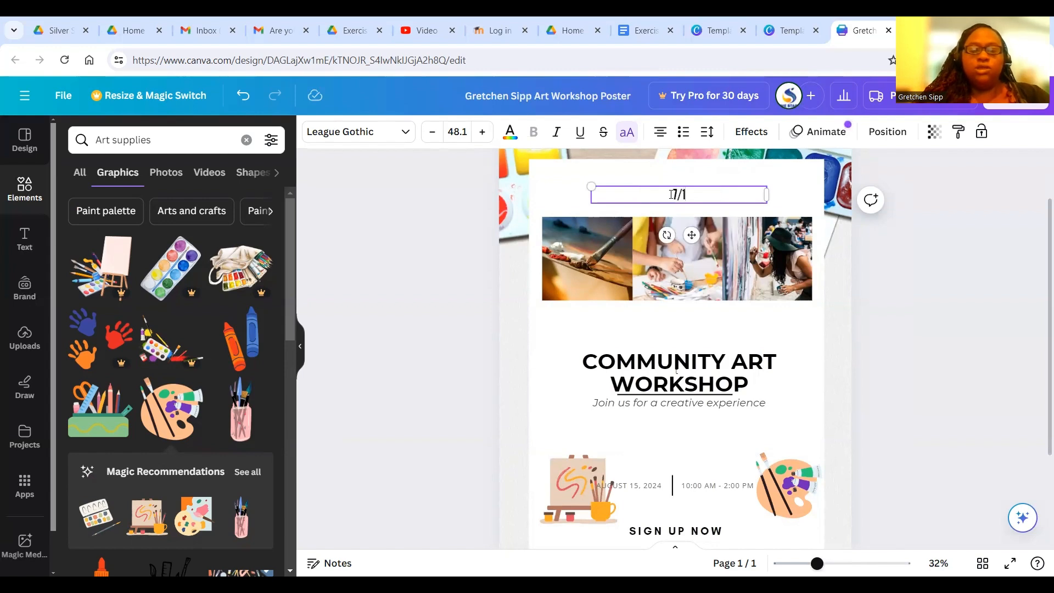
{"action": "type", "text": "9"}
{"action": "key", "text": "BackSpace"}
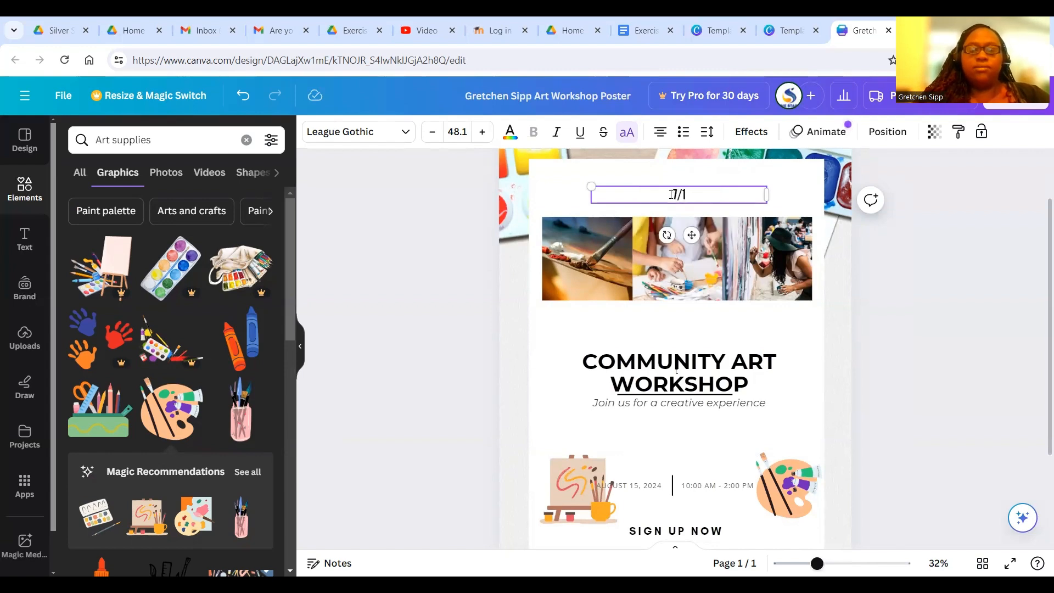
{"action": "type", "text": "8/"}
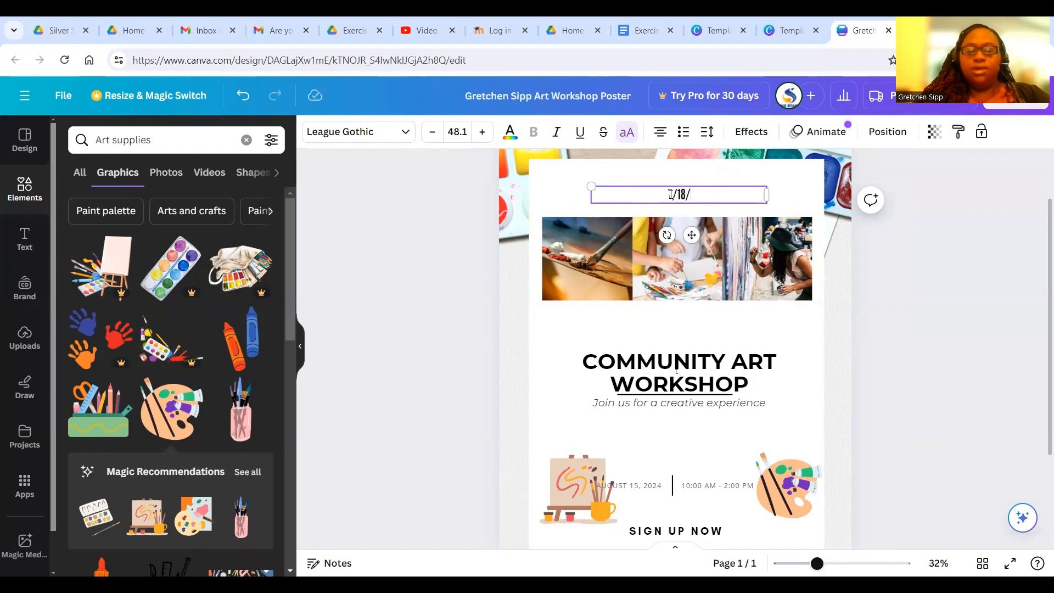
{"action": "type", "text": "2024"}
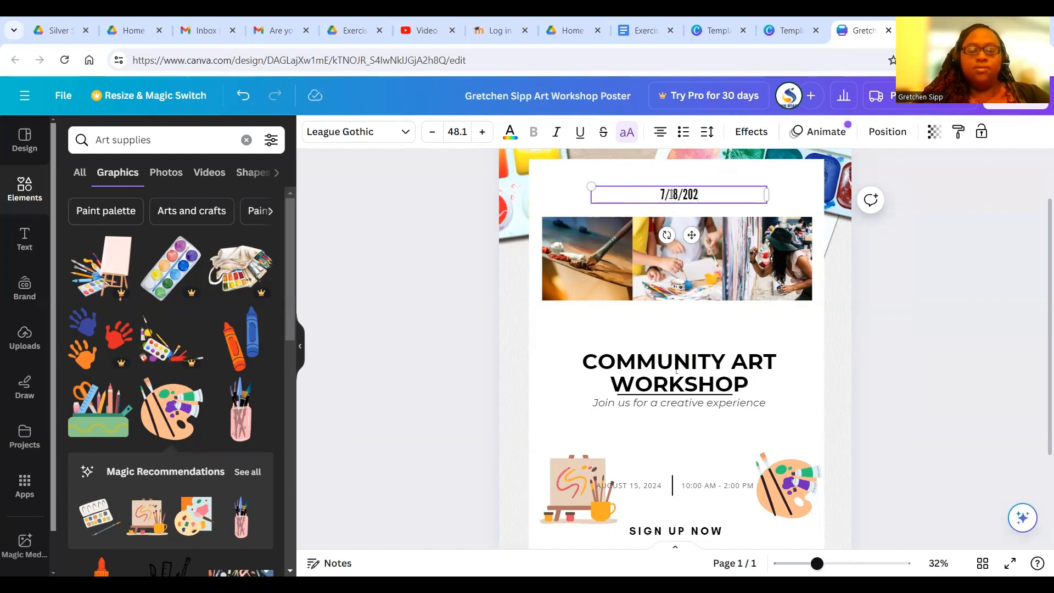
{"action": "left_click", "coordinate": [958, 303]}
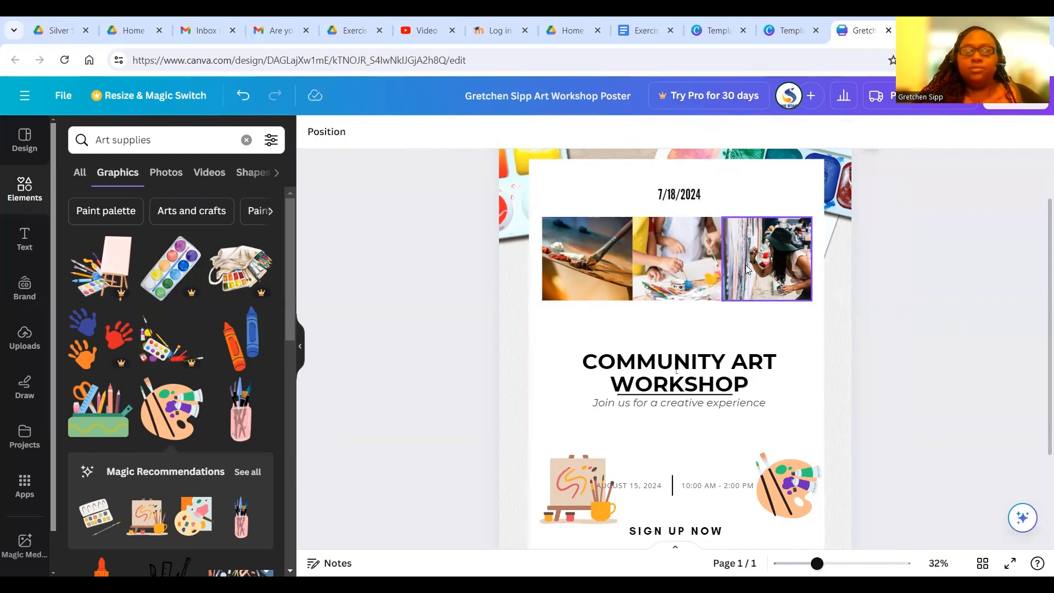
{"action": "left_click", "coordinate": [672, 276]}
{"action": "left_click", "coordinate": [611, 271]}
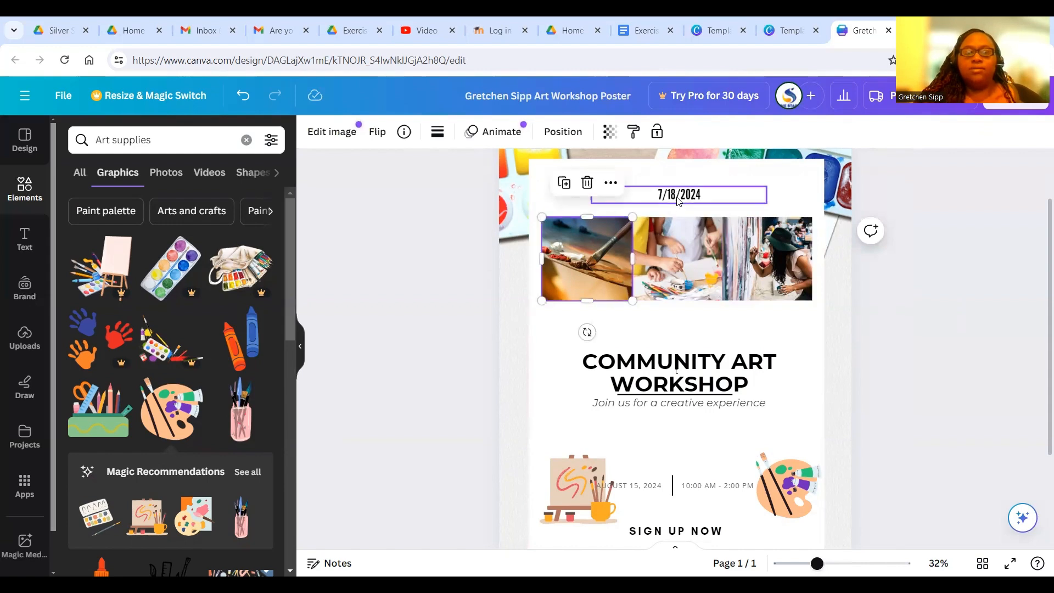
Move the COMMUNITY ART WORKSHOP title group up to just below the photos and place the horizontal line directly under its tagline.
{"action": "left_click", "coordinate": [732, 370]}
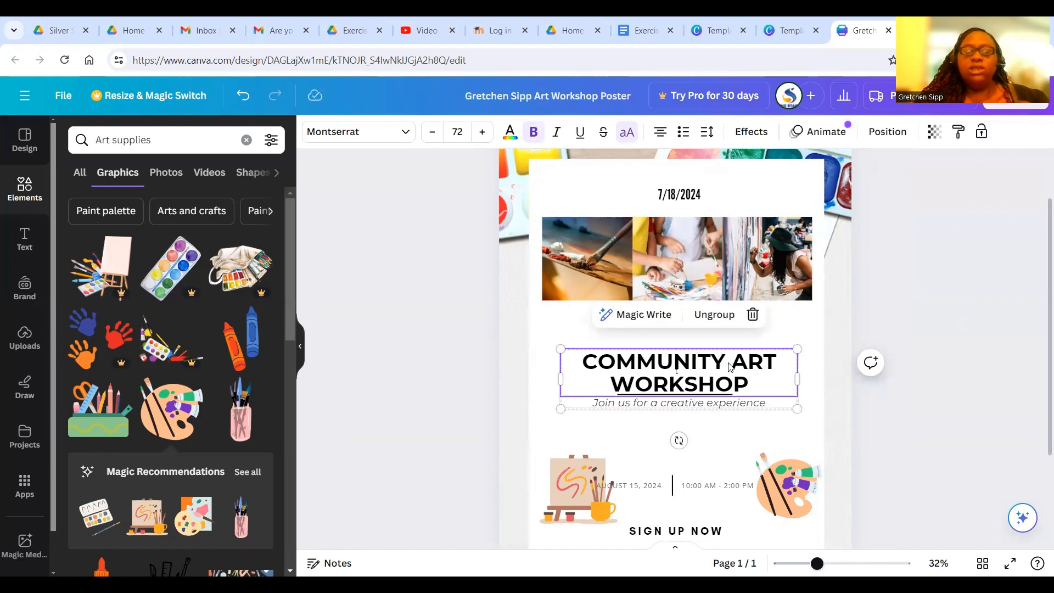
{"action": "left_click_drag", "start_coordinate": [730, 367], "coordinate": [723, 322]}
{"action": "left_click", "coordinate": [702, 396]}
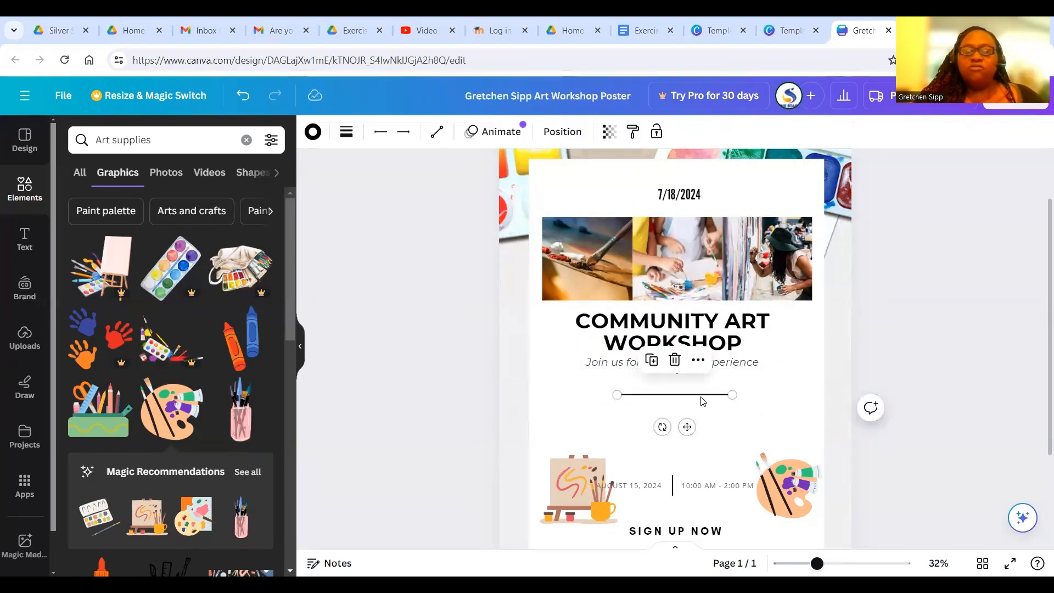
{"action": "left_click_drag", "start_coordinate": [702, 401], "coordinate": [700, 378]}
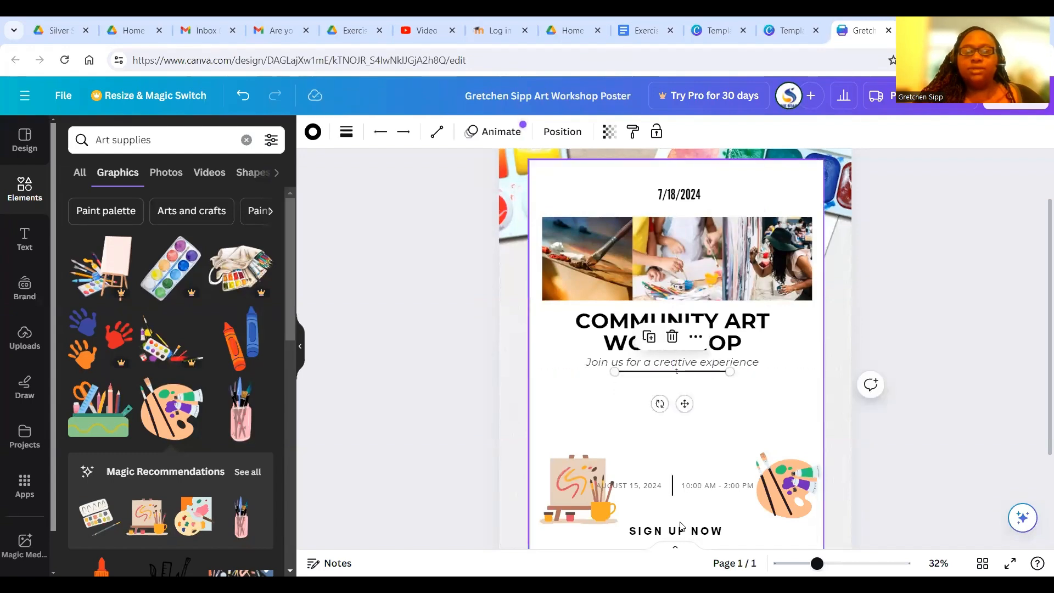
Move the event date, vertical divider and time together up to just below the horizontal line under the tagline.
{"action": "left_click", "coordinate": [657, 486]}
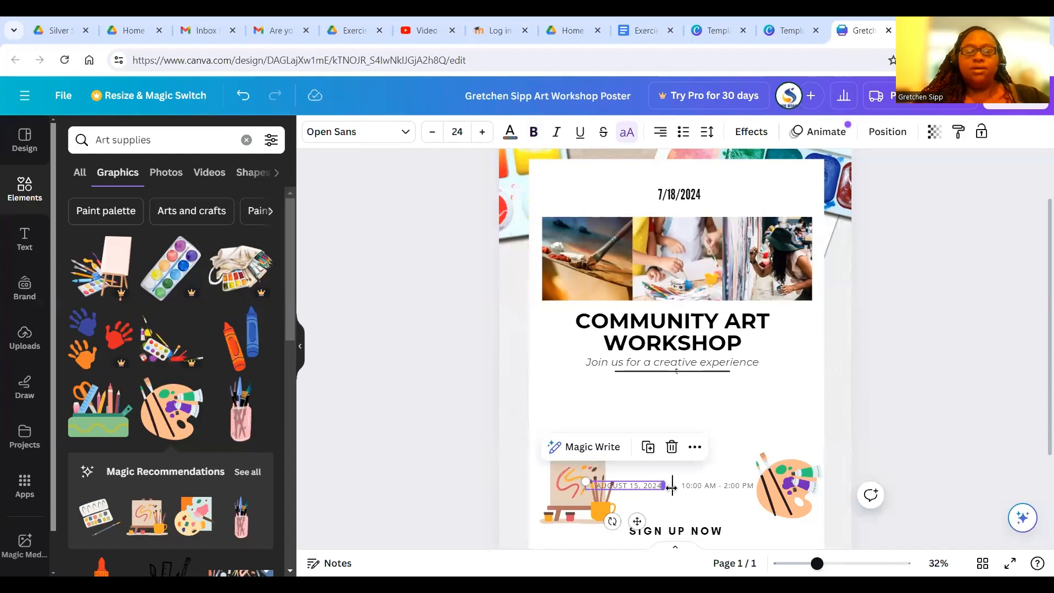
{"action": "left_click", "coordinate": [708, 486], "text": "shift"}
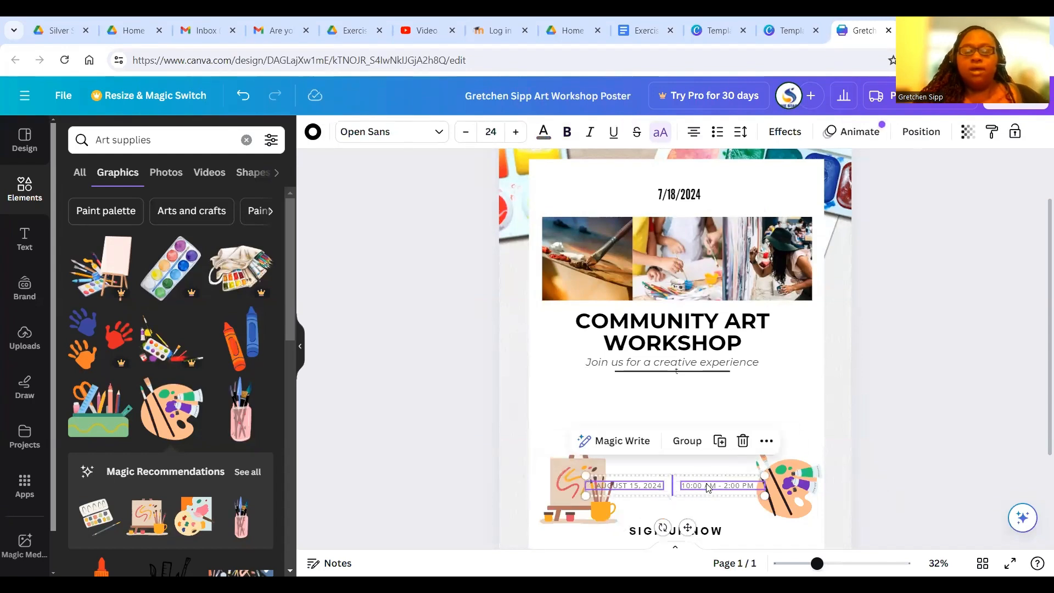
{"action": "left_click_drag", "start_coordinate": [708, 488], "coordinate": [709, 405]}
Move the SIGN UP NOW text up between the easel and palette graphics and shift the palette slightly toward the text.
{"action": "left_click", "coordinate": [782, 492]}
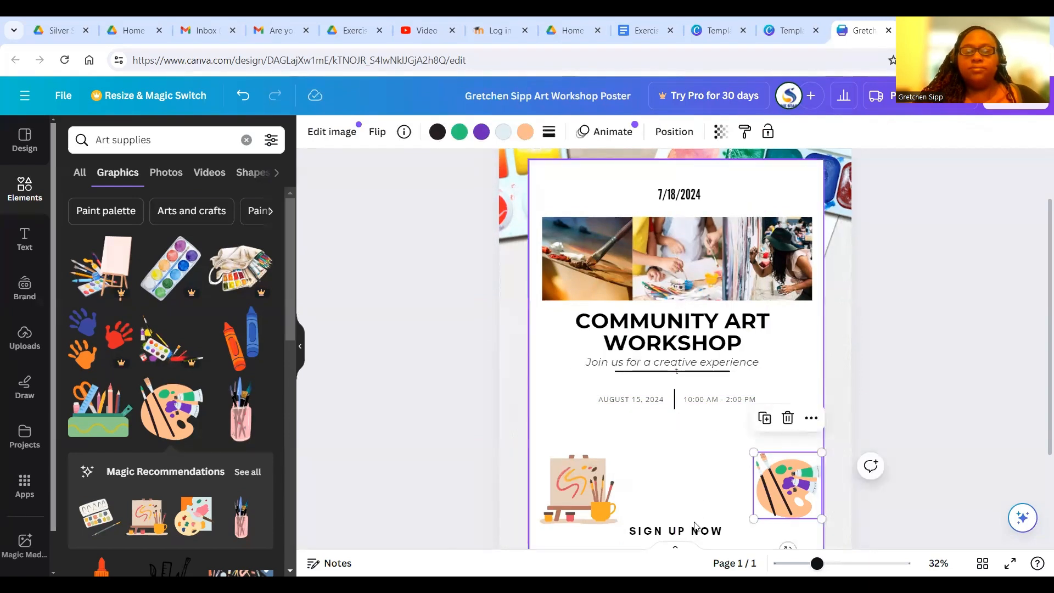
{"action": "left_click", "coordinate": [691, 523]}
{"action": "left_click_drag", "start_coordinate": [691, 523], "coordinate": [691, 488]}
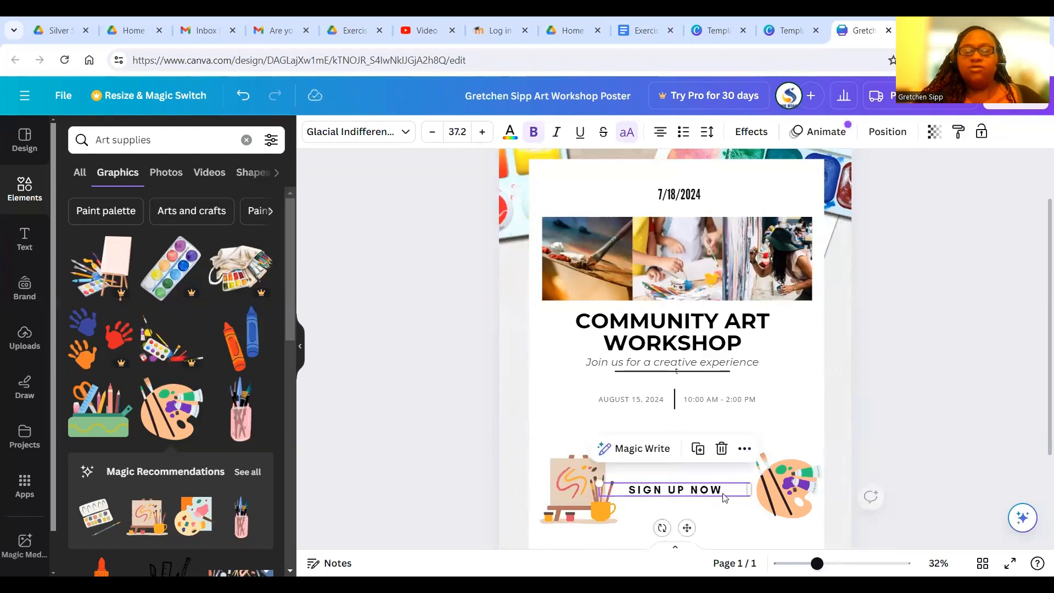
{"action": "left_click", "coordinate": [777, 490]}
{"action": "left_click_drag", "start_coordinate": [776, 488], "coordinate": [773, 495]}
Move the venue address text slightly up, away from the lower edge of the poster's white panel.
{"action": "scroll", "coordinate": [772, 495], "scroll_direction": "down", "scroll_amount": 3}
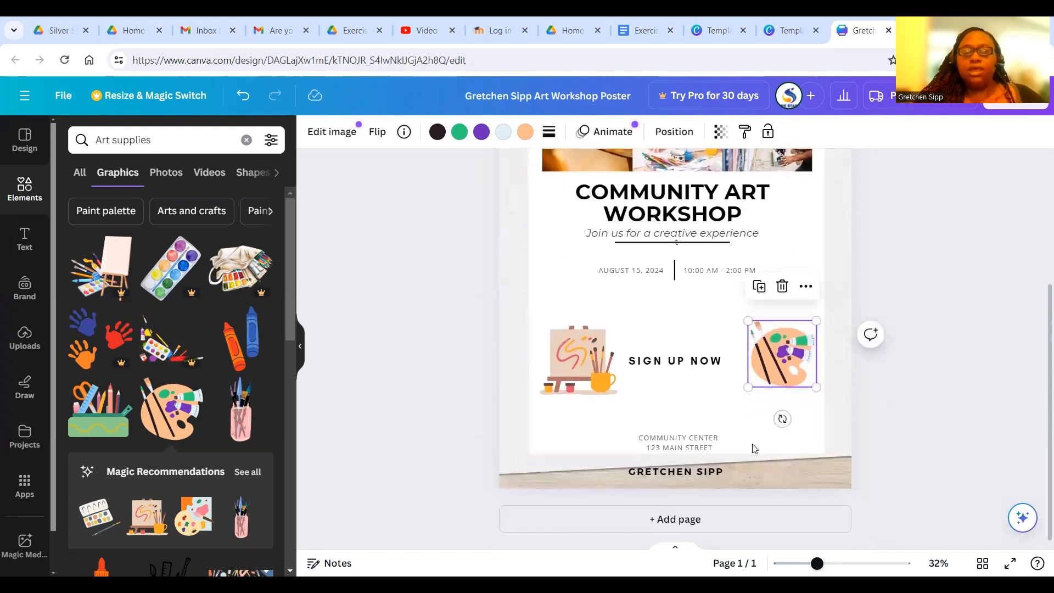
{"action": "left_click", "coordinate": [679, 442]}
{"action": "left_click_drag", "start_coordinate": [679, 443], "coordinate": [678, 426]}
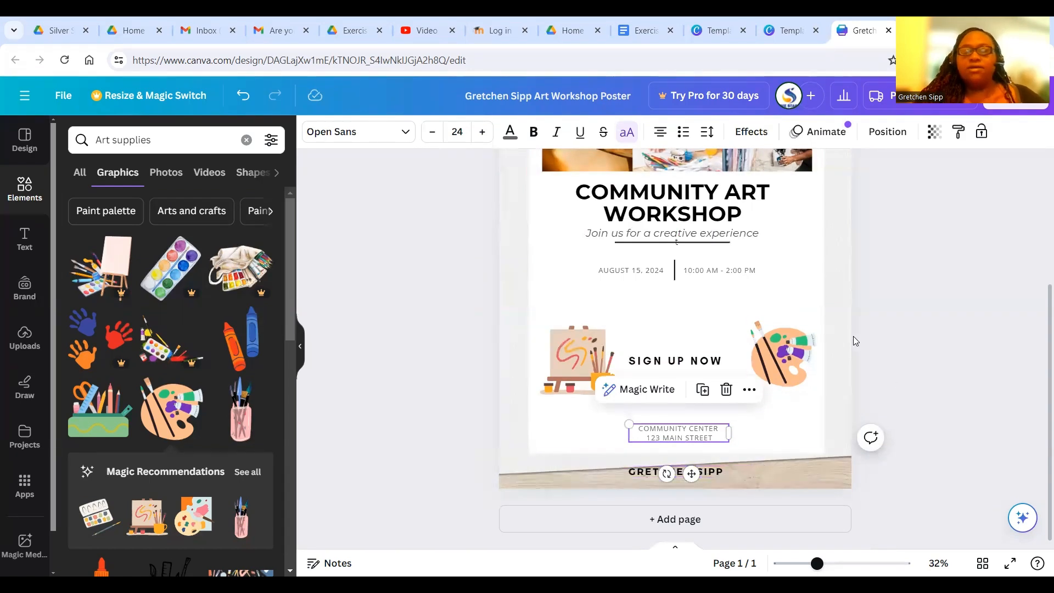
{"action": "left_click", "coordinate": [829, 347]}
{"action": "scroll", "coordinate": [689, 329], "scroll_direction": "up", "scroll_amount": 3}
{"action": "scroll", "coordinate": [689, 333], "scroll_direction": "down", "scroll_amount": 3}
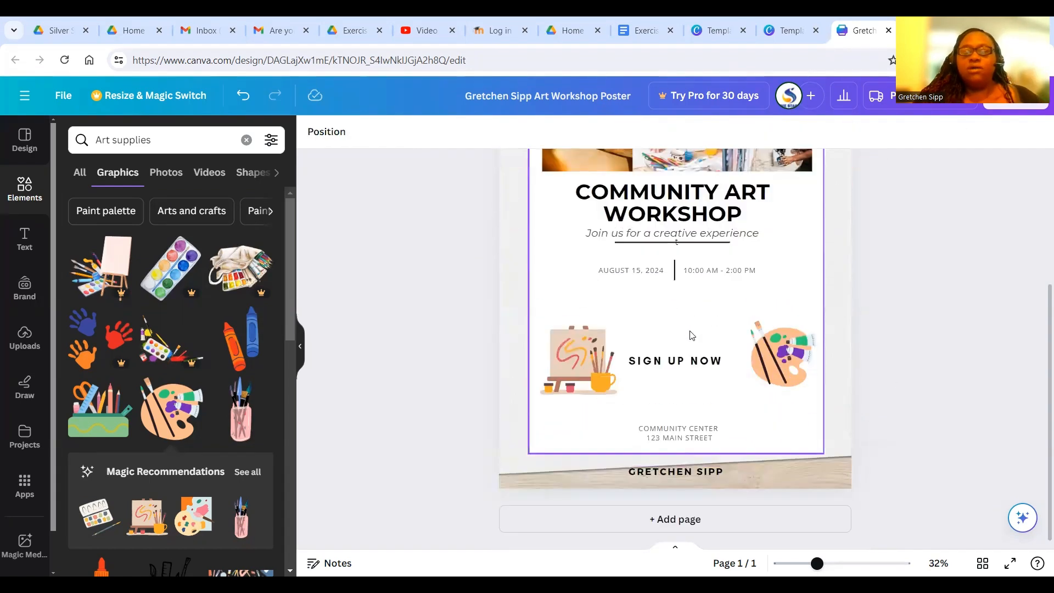
Add the red paintbrush graphic from the art supplies results and shrink it to fit just above SIGN UP NOW.
{"action": "scroll", "coordinate": [691, 335], "scroll_direction": "up", "scroll_amount": 3}
{"action": "scroll", "coordinate": [690, 335], "scroll_direction": "up", "scroll_amount": 1}
{"action": "left_click", "coordinate": [780, 503]}
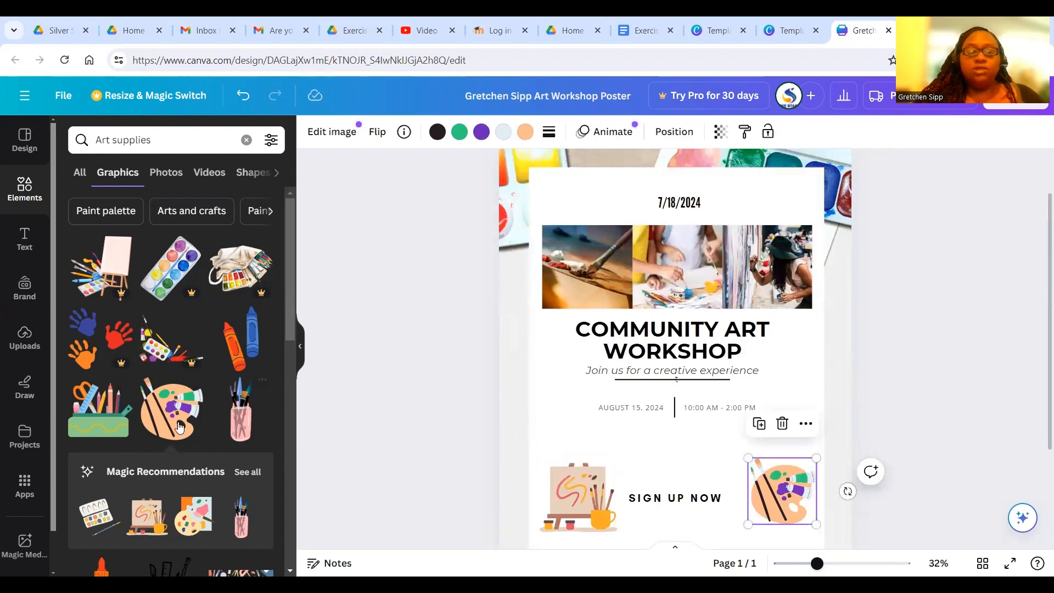
{"action": "scroll", "coordinate": [189, 411], "scroll_direction": "down", "scroll_amount": 5}
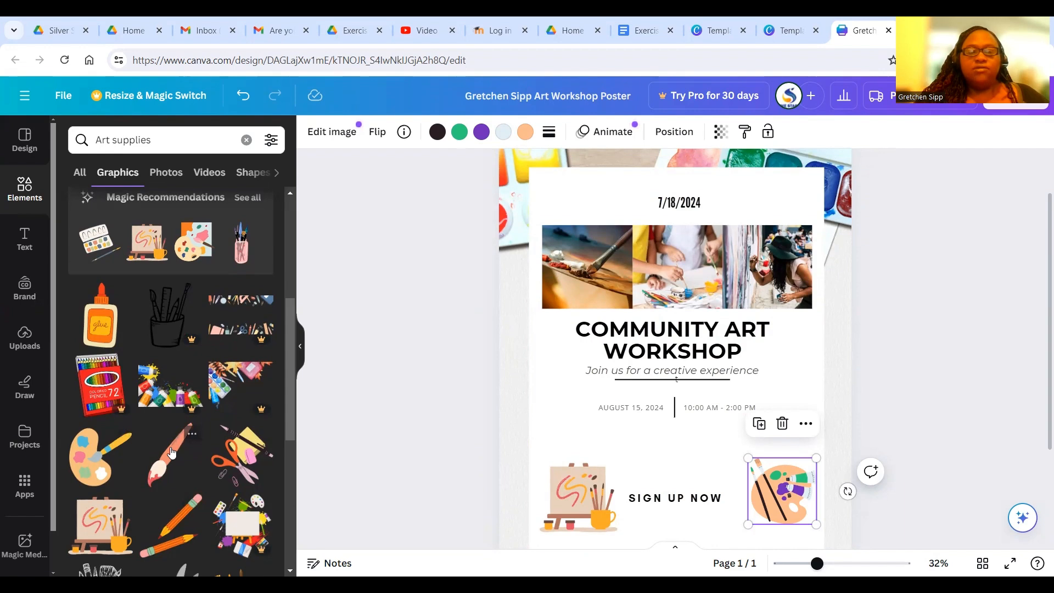
{"action": "left_click", "coordinate": [171, 453]}
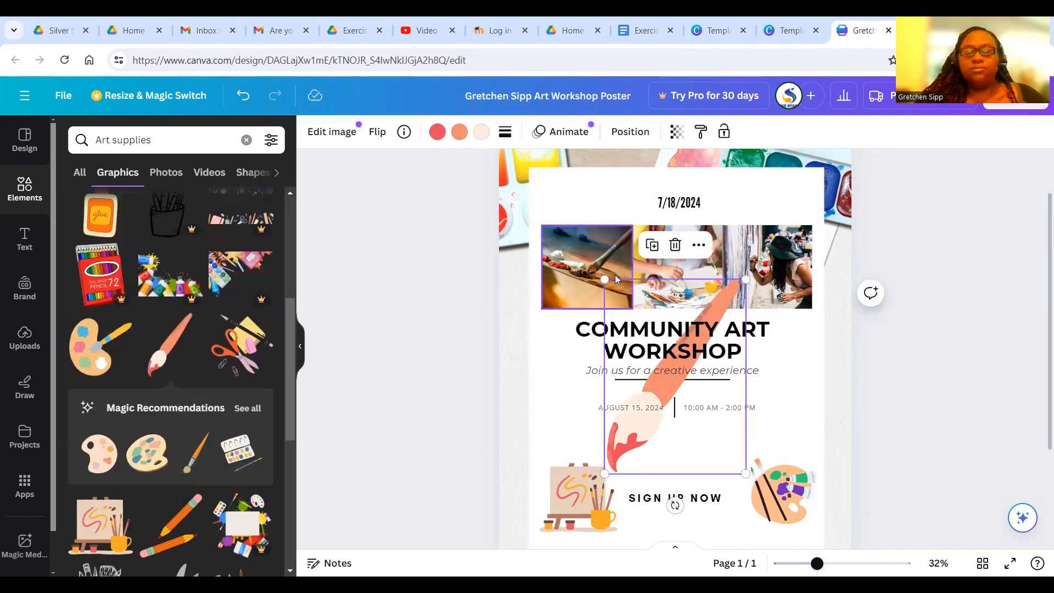
{"action": "mouse_move", "coordinate": [605, 280]}
{"action": "left_mouse_down"}
{"action": "mouse_move", "coordinate": [710, 425]}
{"action": "mouse_move", "coordinate": [683, 457]}
{"action": "left_mouse_up"}
{"action": "left_click", "coordinate": [936, 379]}
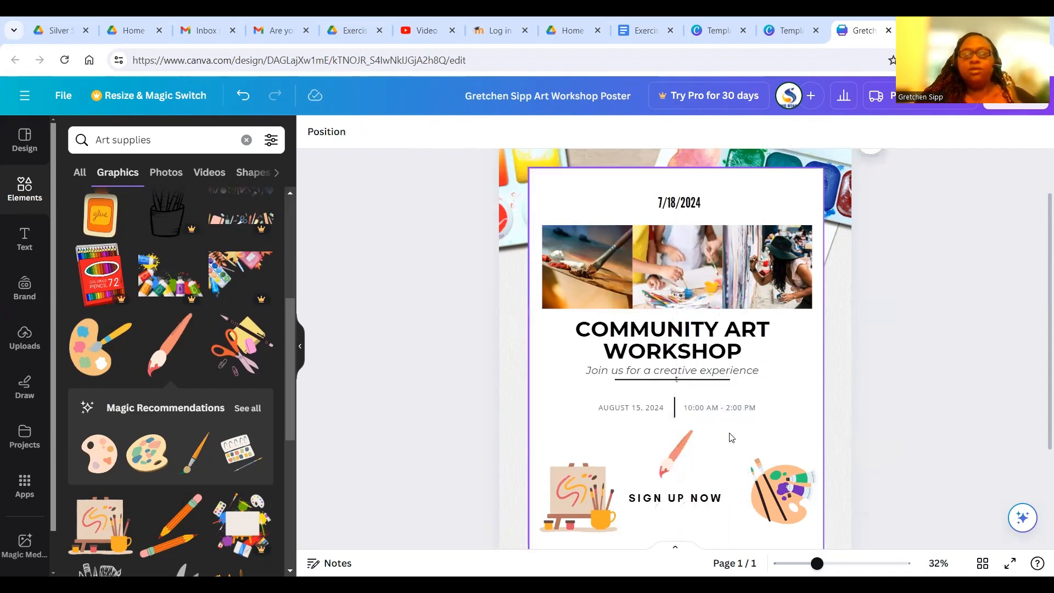
Review the poster layout from the date heading down to the venue address.
{"action": "scroll", "coordinate": [730, 433], "scroll_direction": "down", "scroll_amount": 5}
{"action": "left_click", "coordinate": [695, 439]}
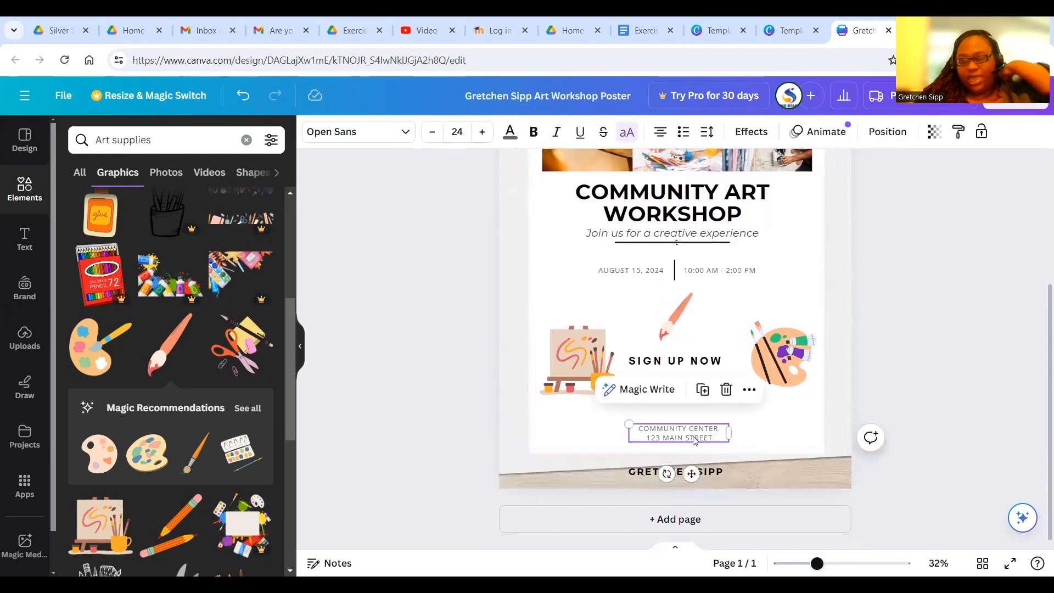
{"action": "left_click", "coordinate": [945, 404]}
{"action": "scroll", "coordinate": [903, 377], "scroll_direction": "up", "scroll_amount": 4}
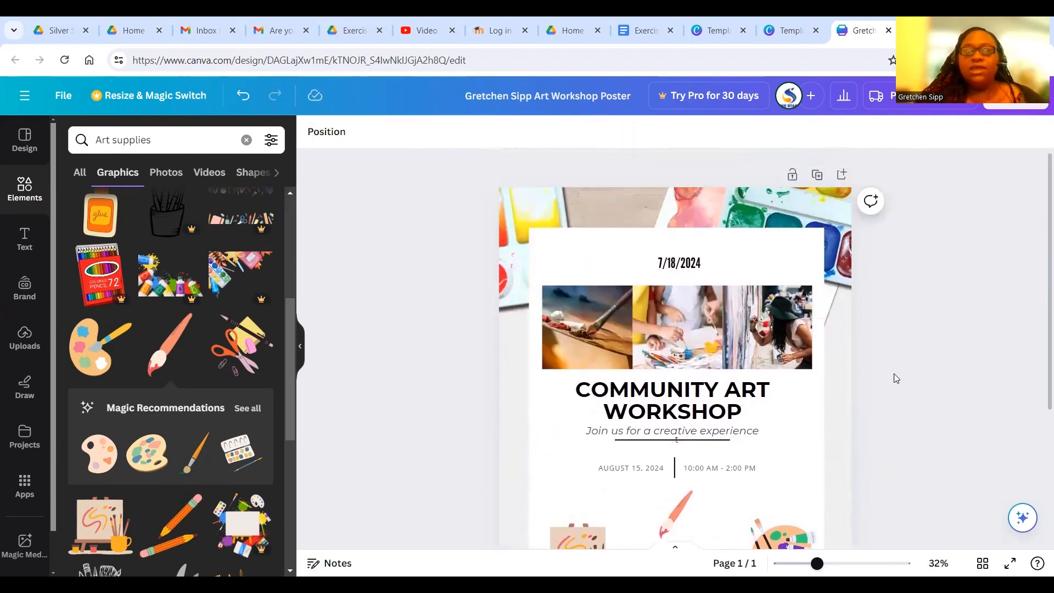
{"action": "scroll", "coordinate": [884, 374], "scroll_direction": "down", "scroll_amount": 2}
{"action": "scroll", "coordinate": [878, 369], "scroll_direction": "up", "scroll_amount": 2}
{"action": "scroll", "coordinate": [878, 369], "scroll_direction": "down", "scroll_amount": 2}
{"action": "scroll", "coordinate": [878, 369], "scroll_direction": "up", "scroll_amount": 2}
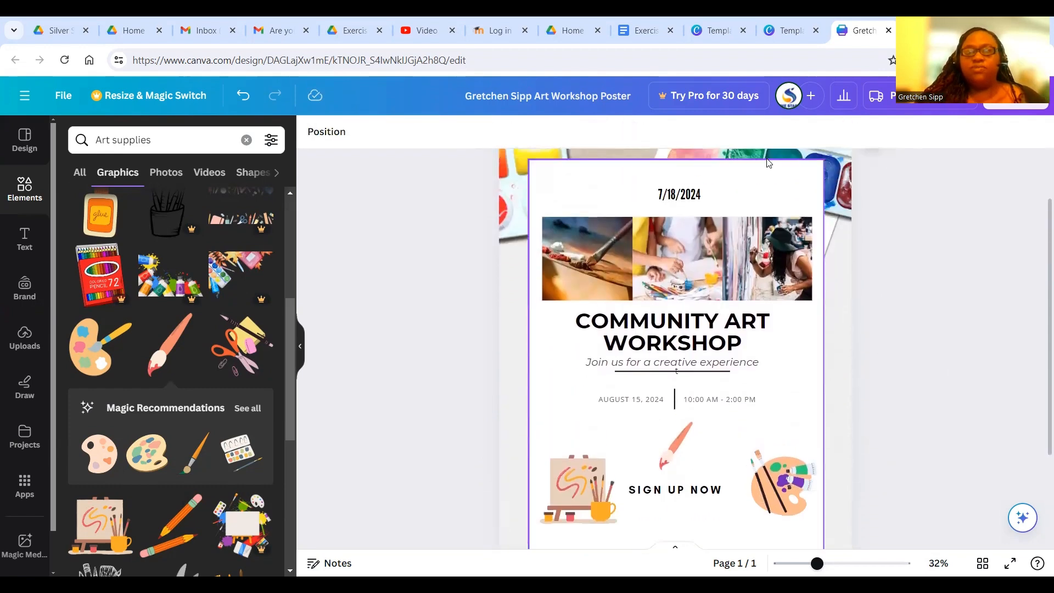
Switch to the exercise document in Google Docs and read the design principles, Finalize and Review, and Save and Export instructions.
{"action": "left_click", "coordinate": [658, 23]}
{"action": "scroll", "coordinate": [576, 362], "scroll_direction": "down", "scroll_amount": 3}
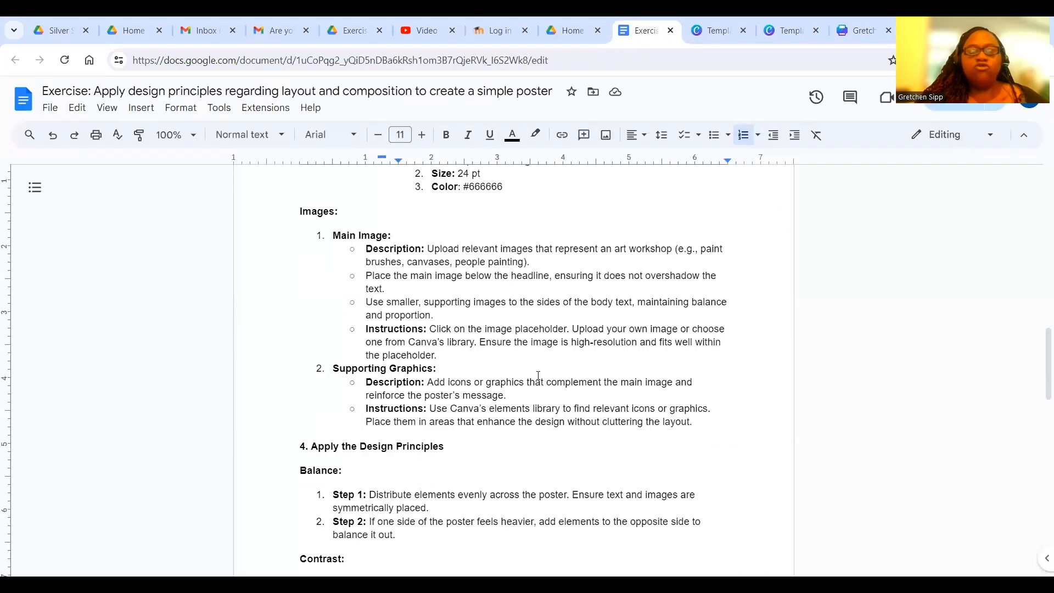
{"action": "scroll", "coordinate": [608, 359], "scroll_direction": "down", "scroll_amount": 2}
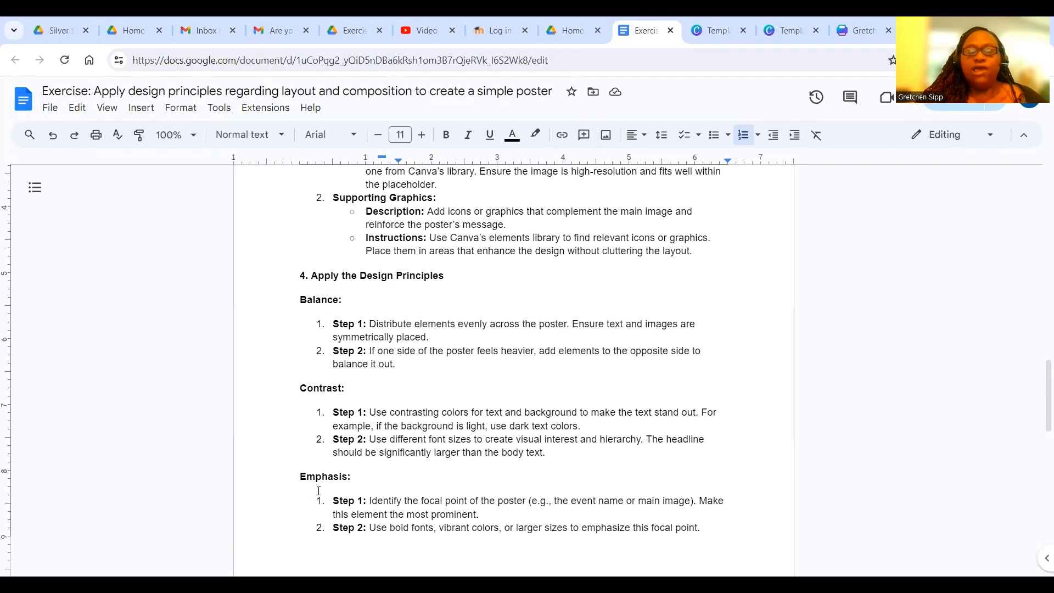
{"action": "scroll", "coordinate": [318, 491], "scroll_direction": "down", "scroll_amount": 5}
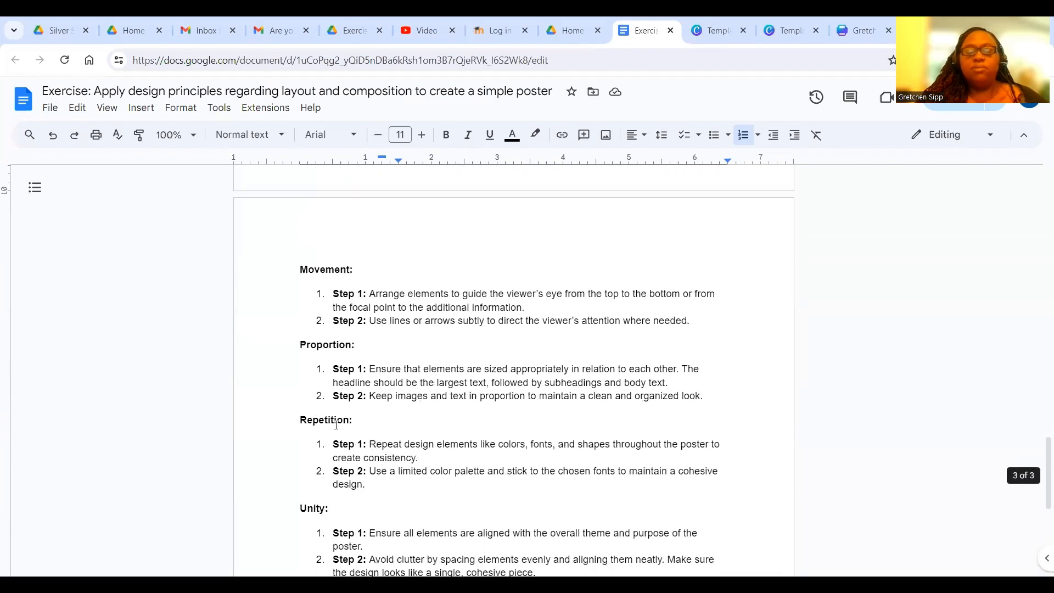
{"action": "scroll", "coordinate": [336, 439], "scroll_direction": "down", "scroll_amount": 4}
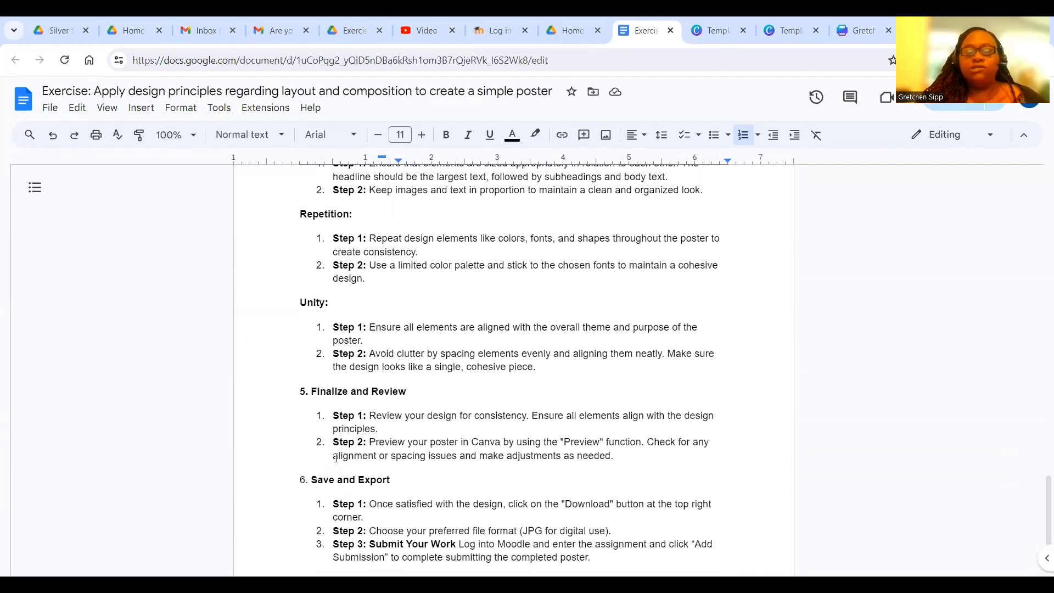
{"action": "scroll", "coordinate": [336, 457], "scroll_direction": "down", "scroll_amount": 1}
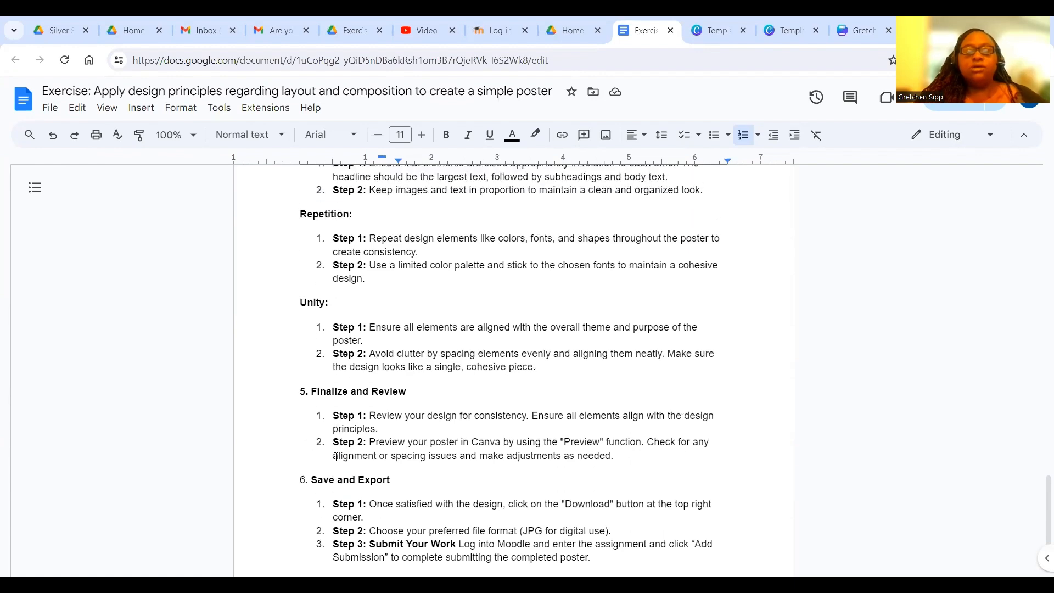
{"action": "scroll", "coordinate": [339, 450], "scroll_direction": "down", "scroll_amount": 1}
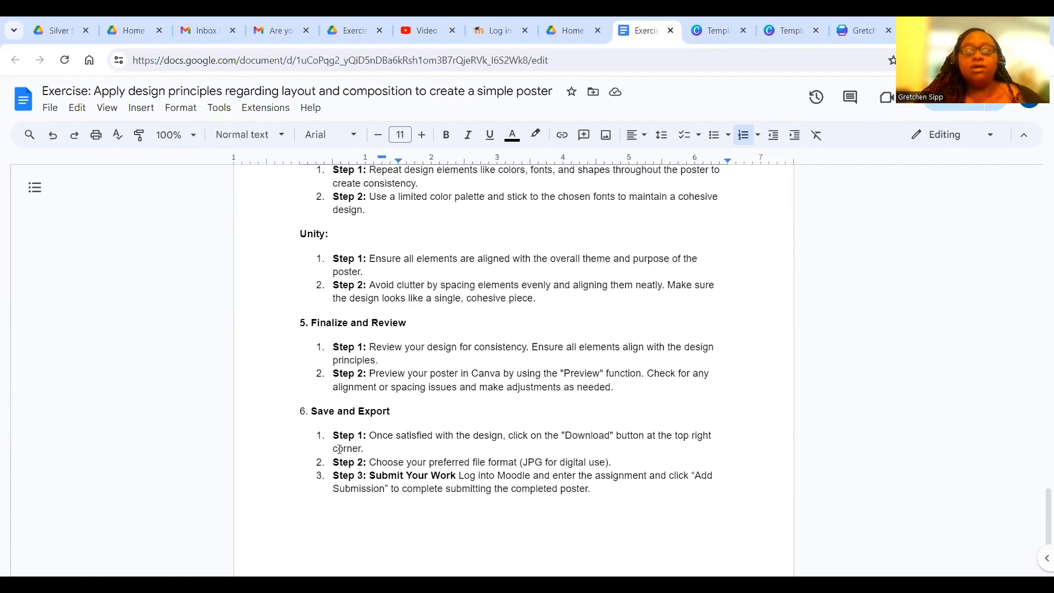
{"action": "scroll", "coordinate": [344, 449], "scroll_direction": "up", "scroll_amount": 1}
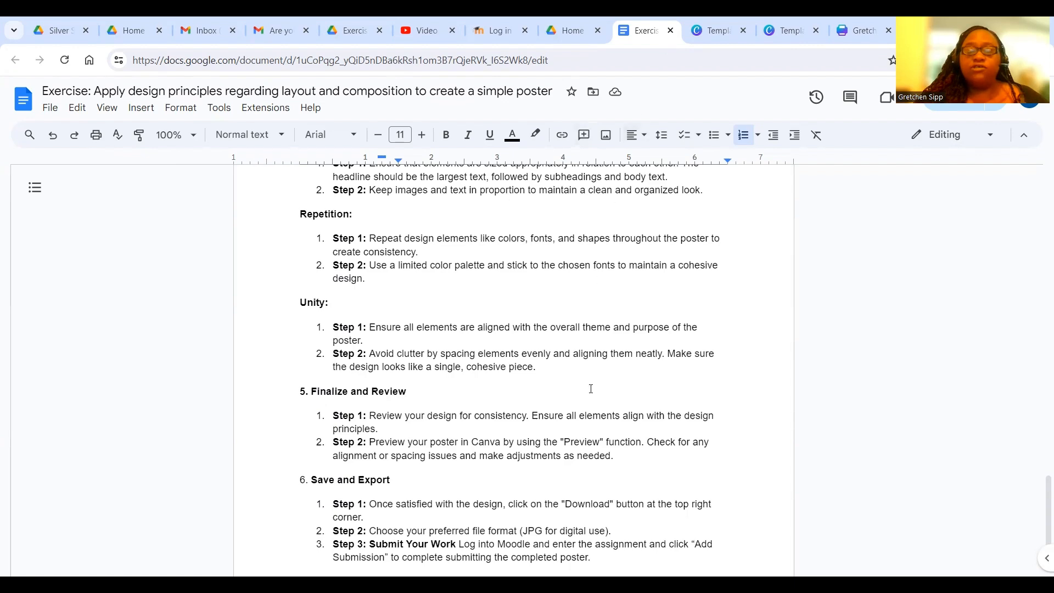
Return to the poster in Canva and download it as a JPG file.
{"action": "left_click", "coordinate": [859, 31]}
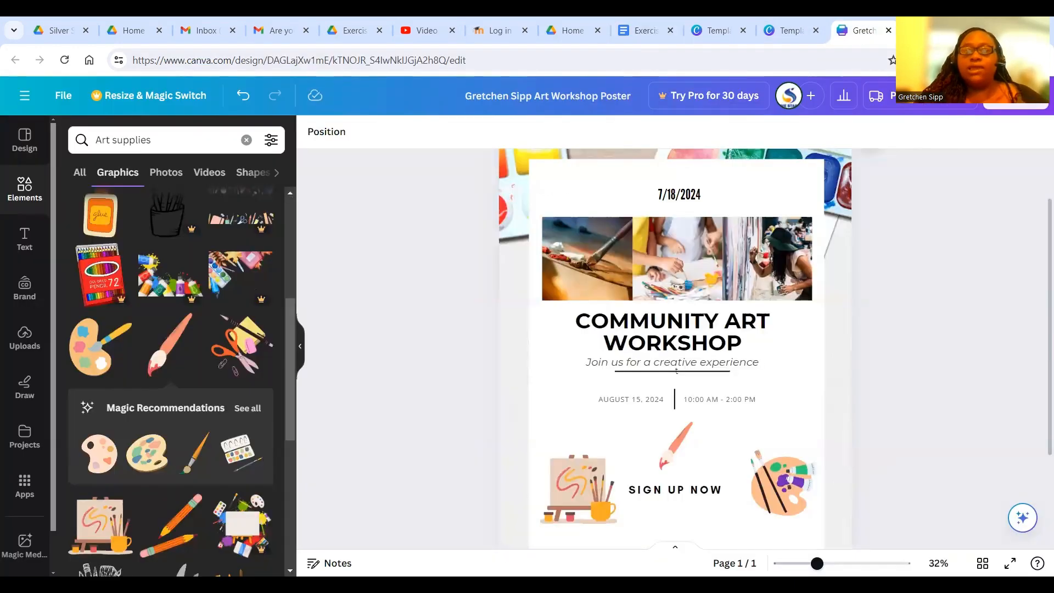
{"action": "left_click", "coordinate": [1016, 104]}
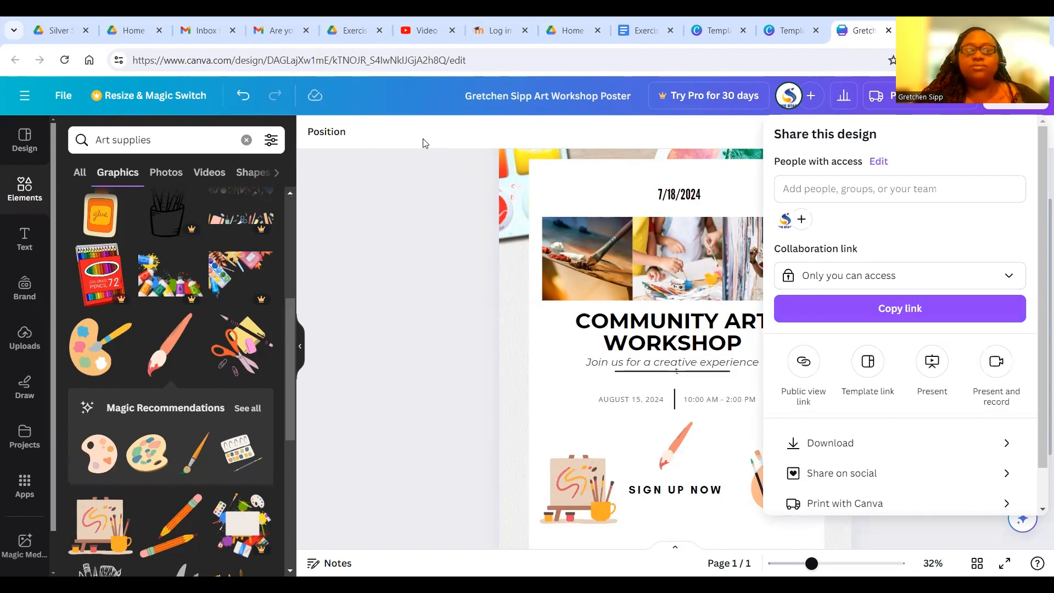
{"action": "left_click", "coordinate": [1007, 445]}
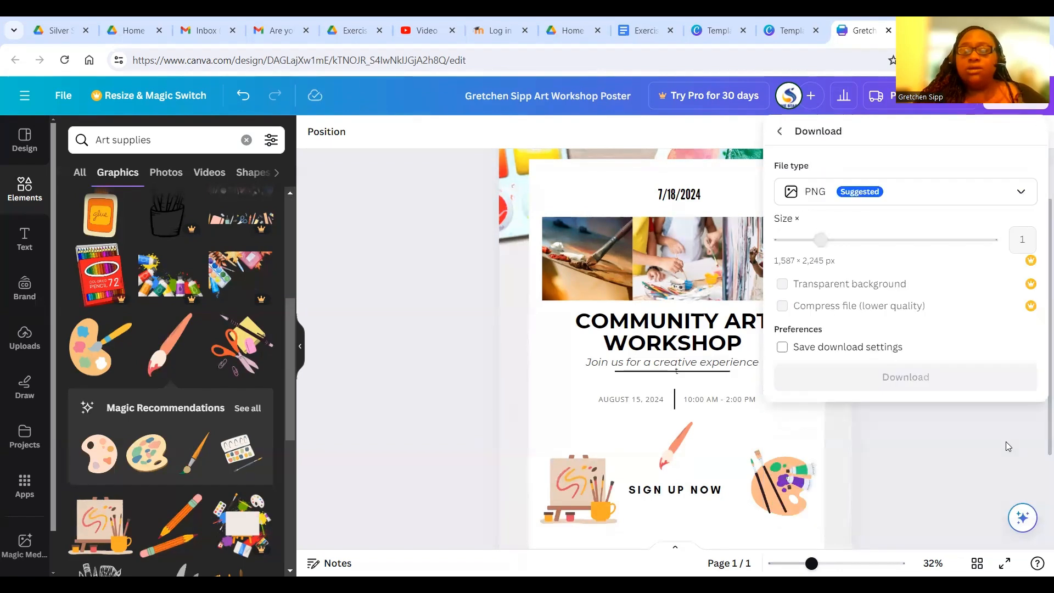
{"action": "left_click", "coordinate": [913, 194]}
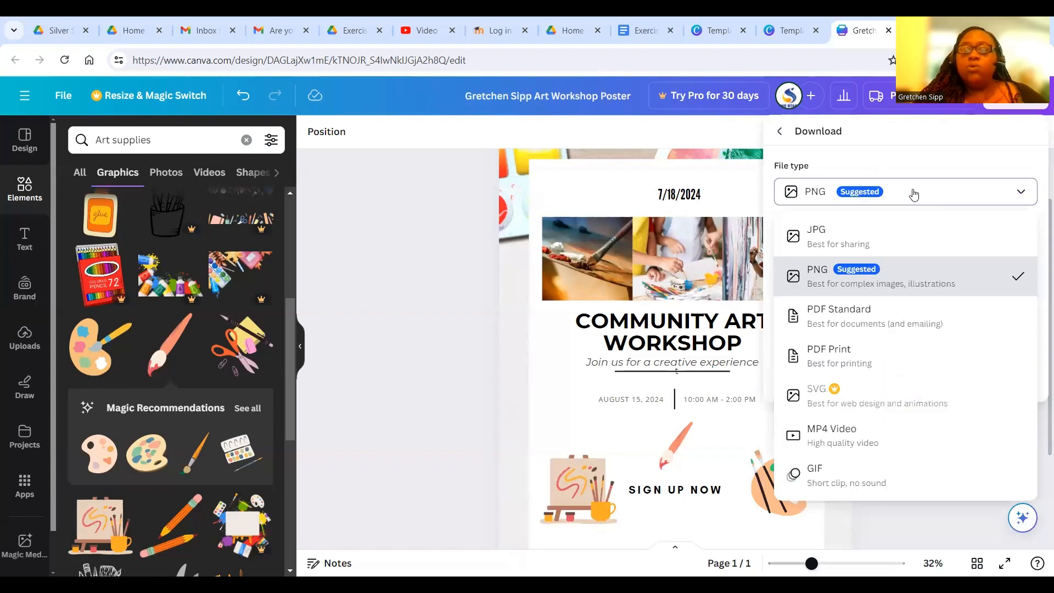
{"action": "left_click", "coordinate": [911, 238]}
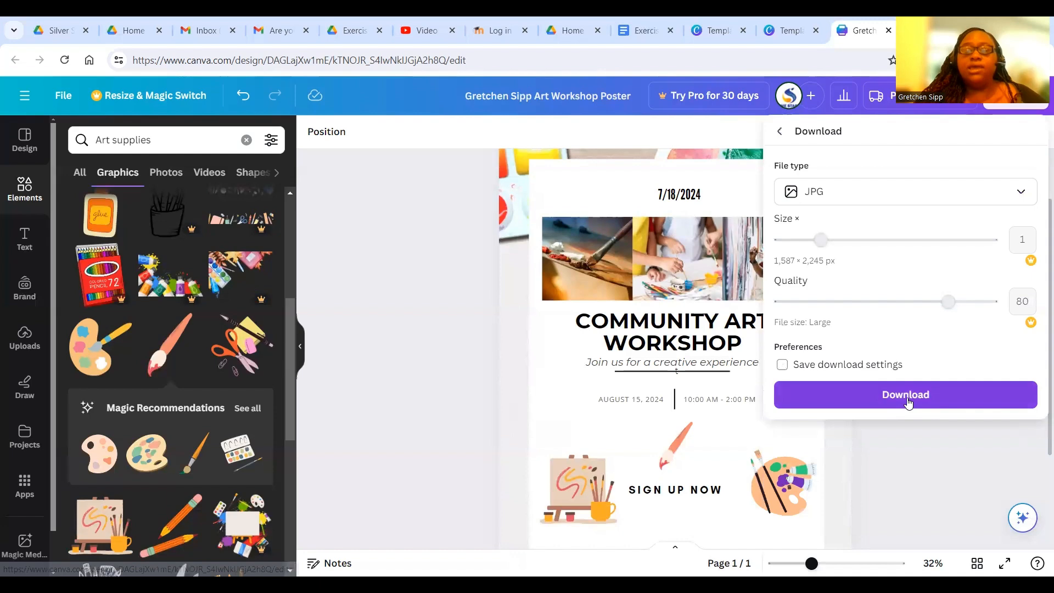
{"action": "left_click", "coordinate": [907, 396]}
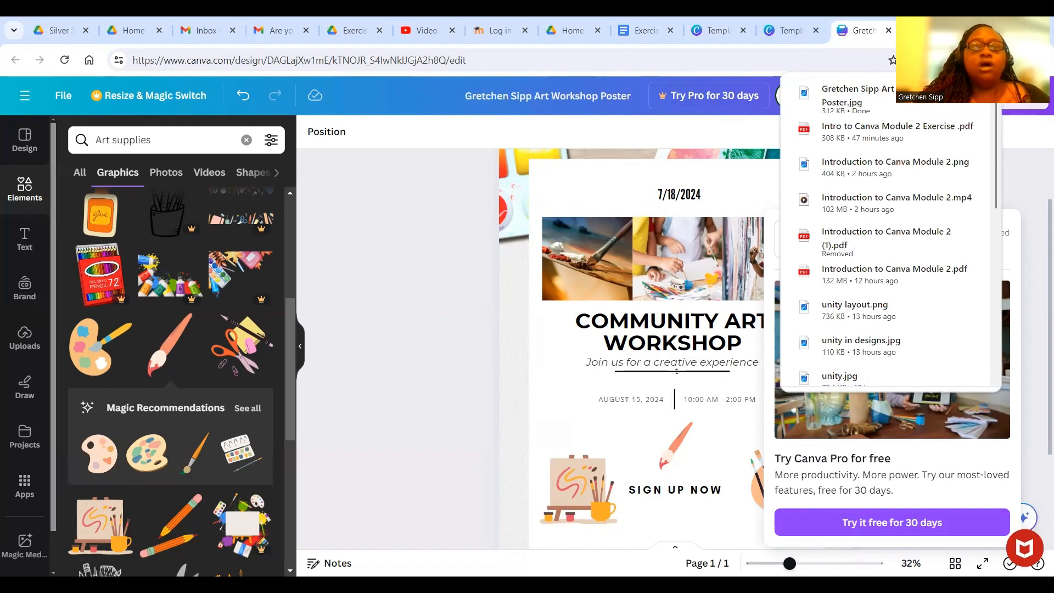
Switch to the Moodle site and log in with the demo account's saved e-mail and password.
{"action": "left_click", "coordinate": [487, 32]}
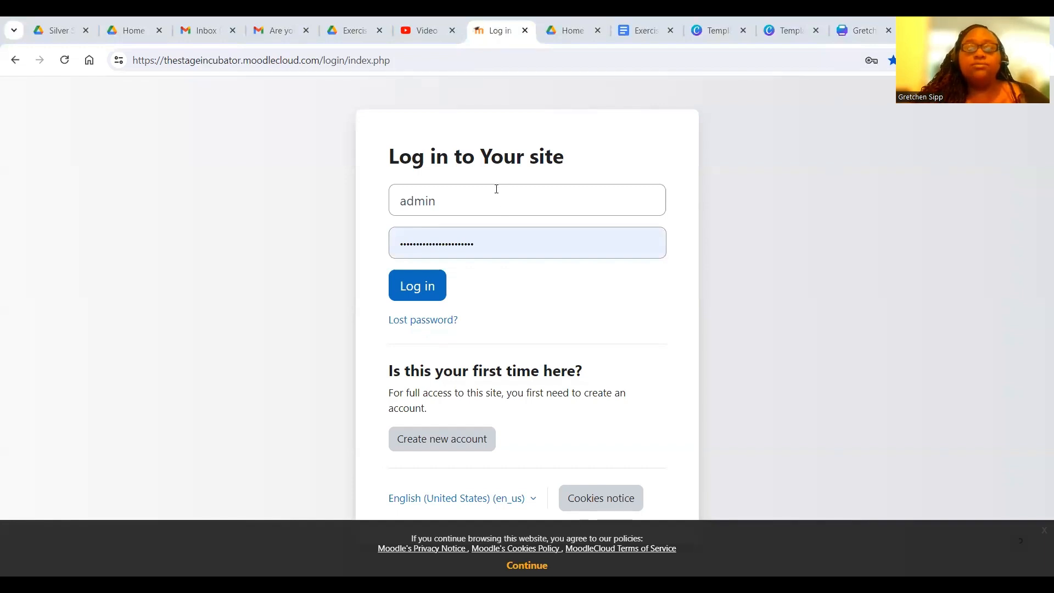
{"action": "left_click", "coordinate": [497, 189]}
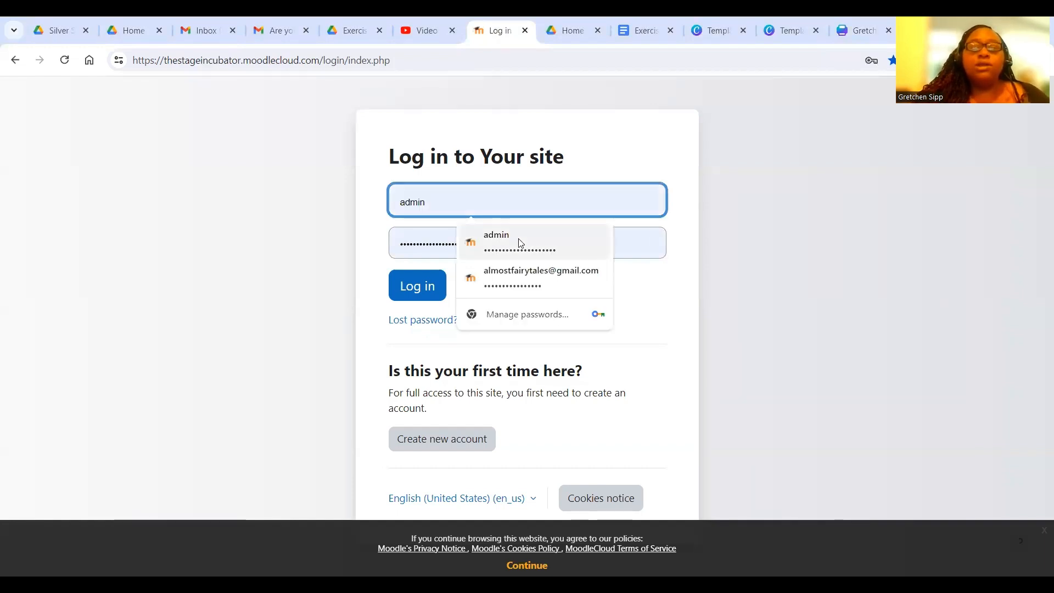
{"action": "left_click", "coordinate": [531, 278]}
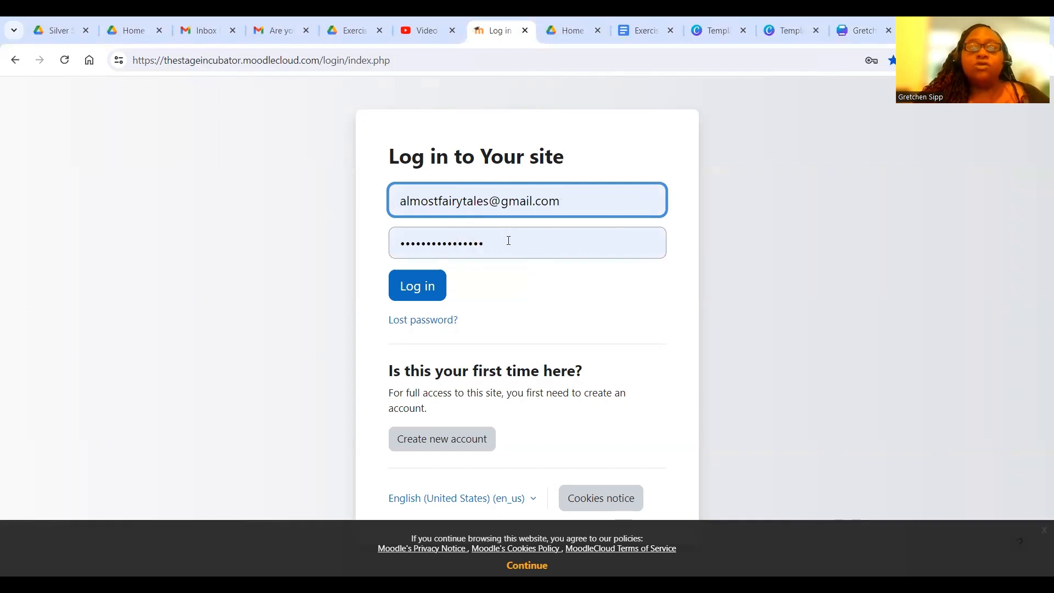
{"action": "left_click", "coordinate": [509, 240]}
{"action": "key", "text": "Escape"}
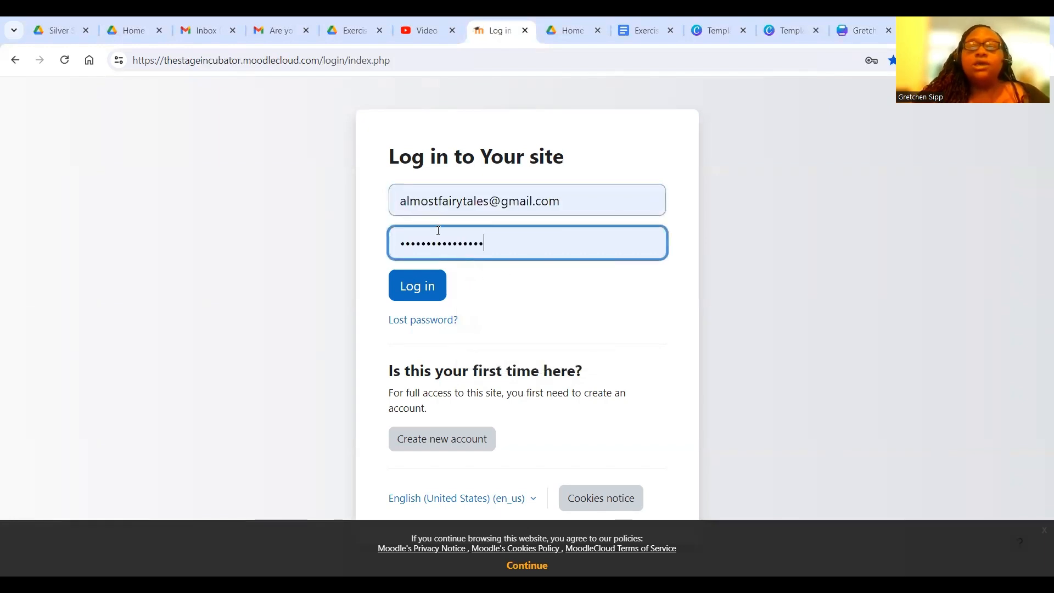
{"action": "left_click", "coordinate": [426, 292]}
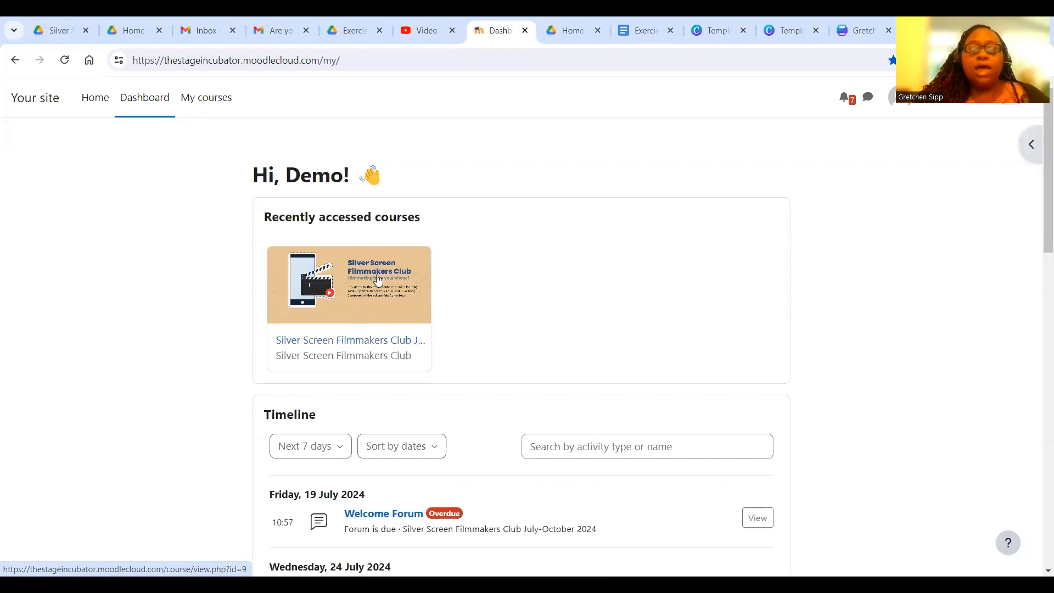
Open the Silver Screen Filmmakers Club July-October 2024 course and its Module 2 assignment on applying design principles to a simple poster.
{"action": "left_click", "coordinate": [353, 292]}
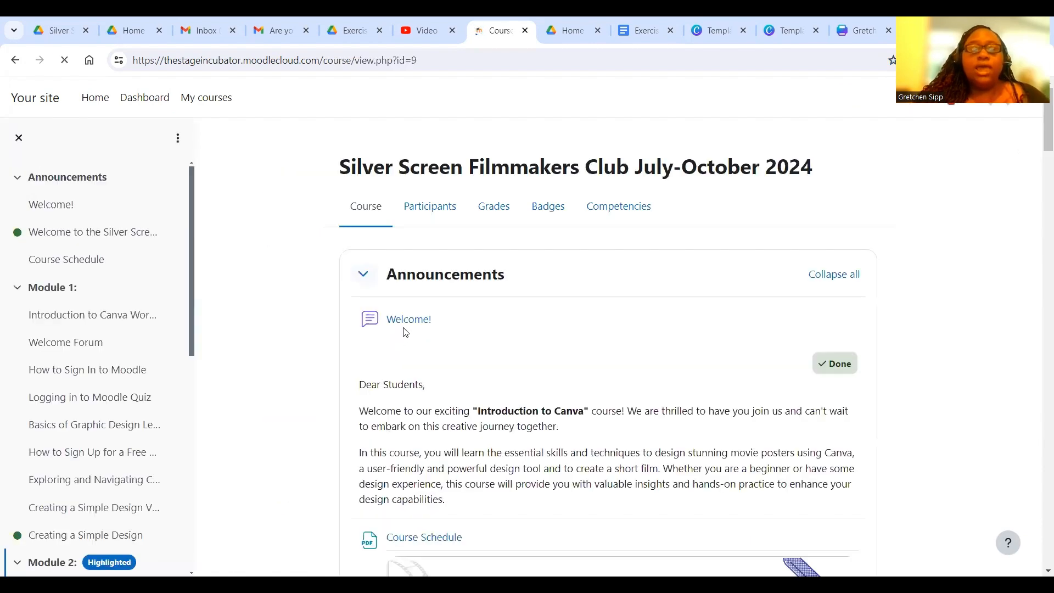
{"action": "scroll", "coordinate": [405, 332], "scroll_direction": "down", "scroll_amount": 5}
{"action": "scroll", "coordinate": [85, 395], "scroll_direction": "down", "scroll_amount": 4}
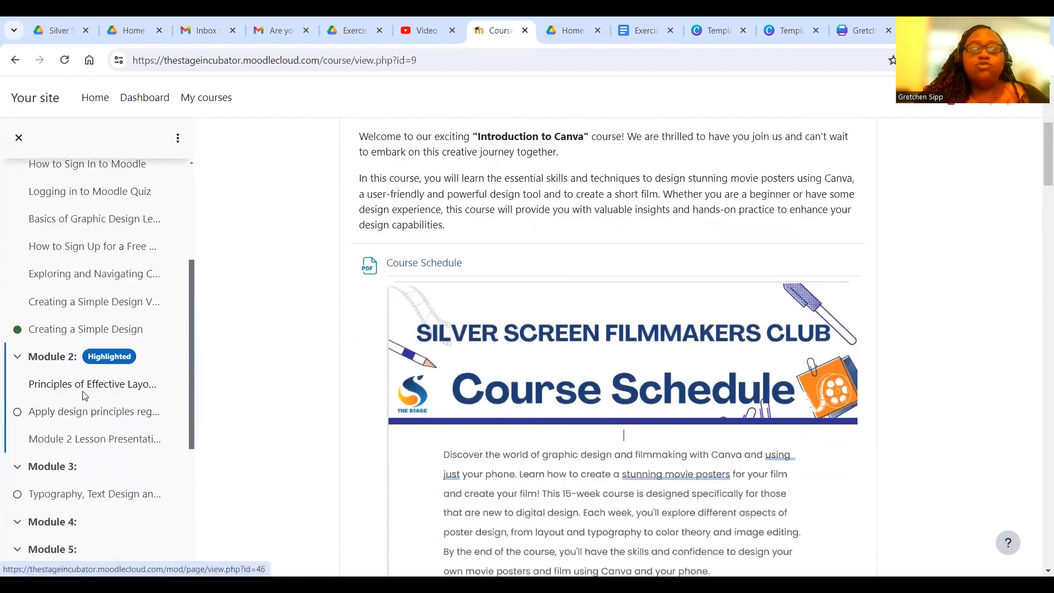
{"action": "scroll", "coordinate": [439, 411], "scroll_direction": "down", "scroll_amount": 10}
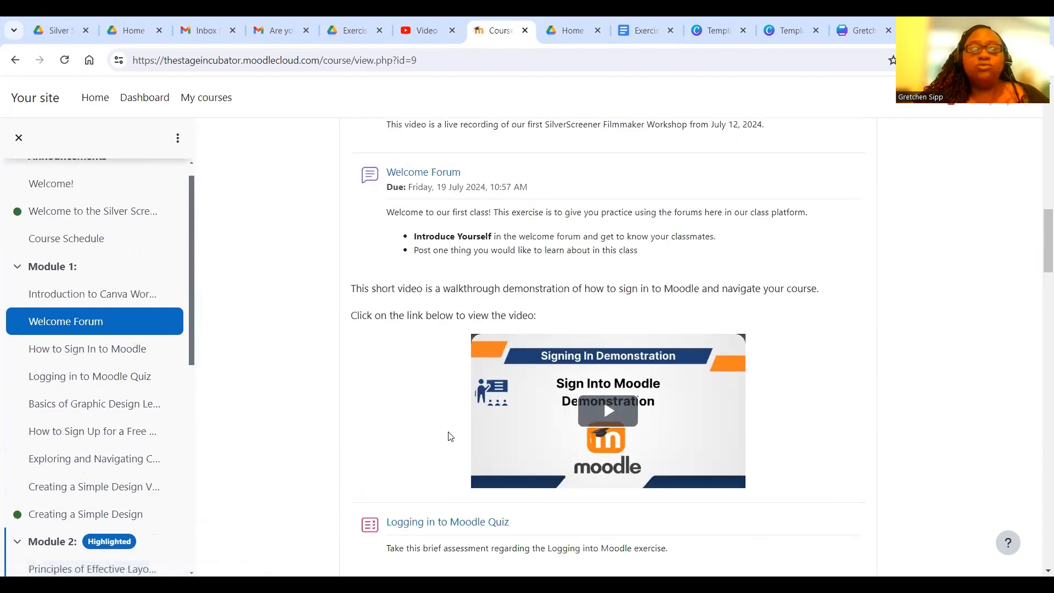
{"action": "scroll", "coordinate": [451, 436], "scroll_direction": "down", "scroll_amount": 15}
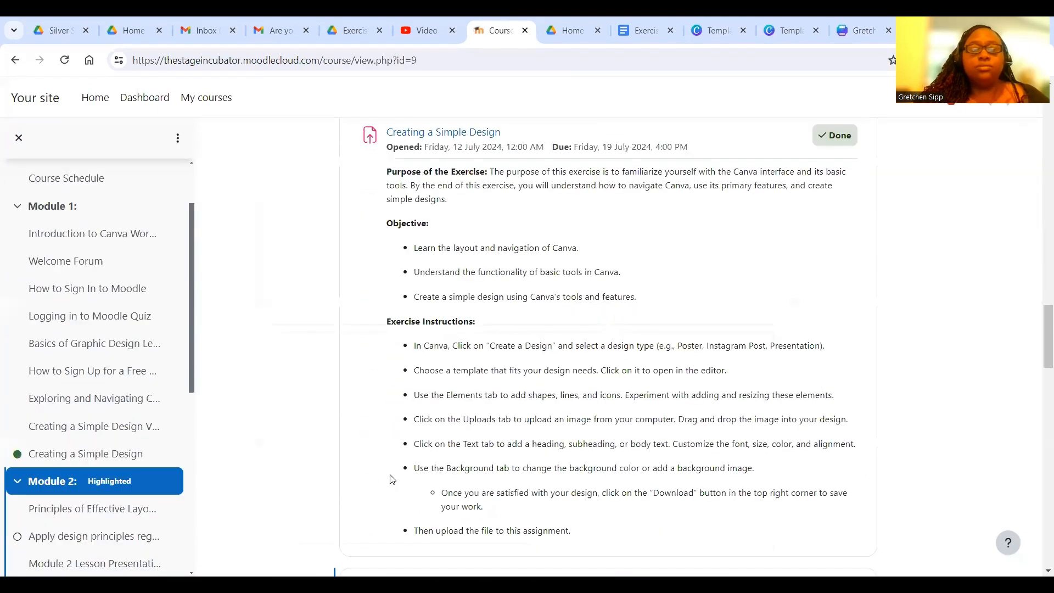
{"action": "scroll", "coordinate": [104, 506], "scroll_direction": "down", "scroll_amount": 3}
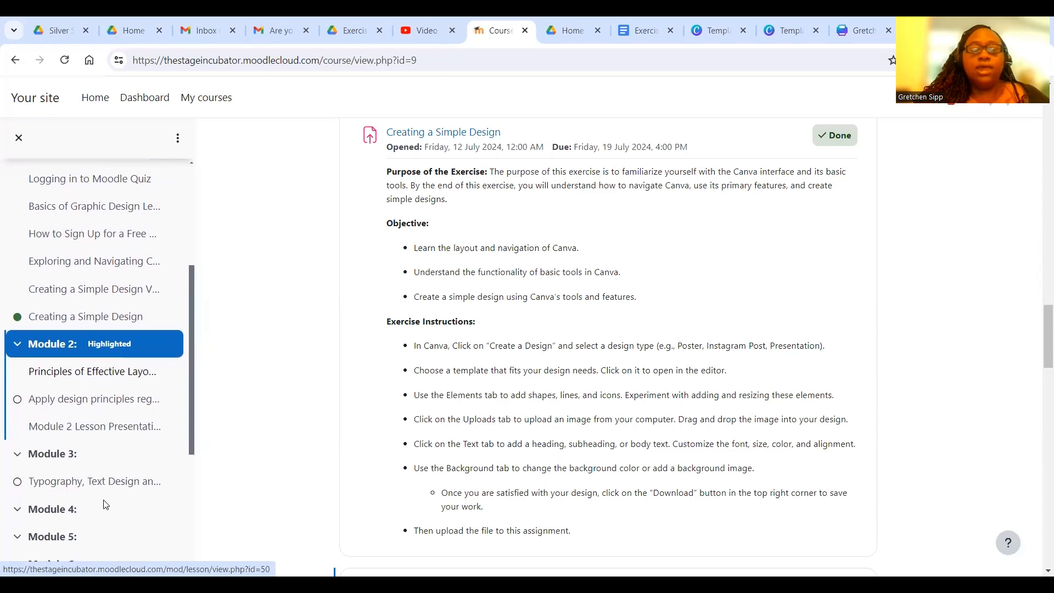
{"action": "left_click", "coordinate": [122, 399]}
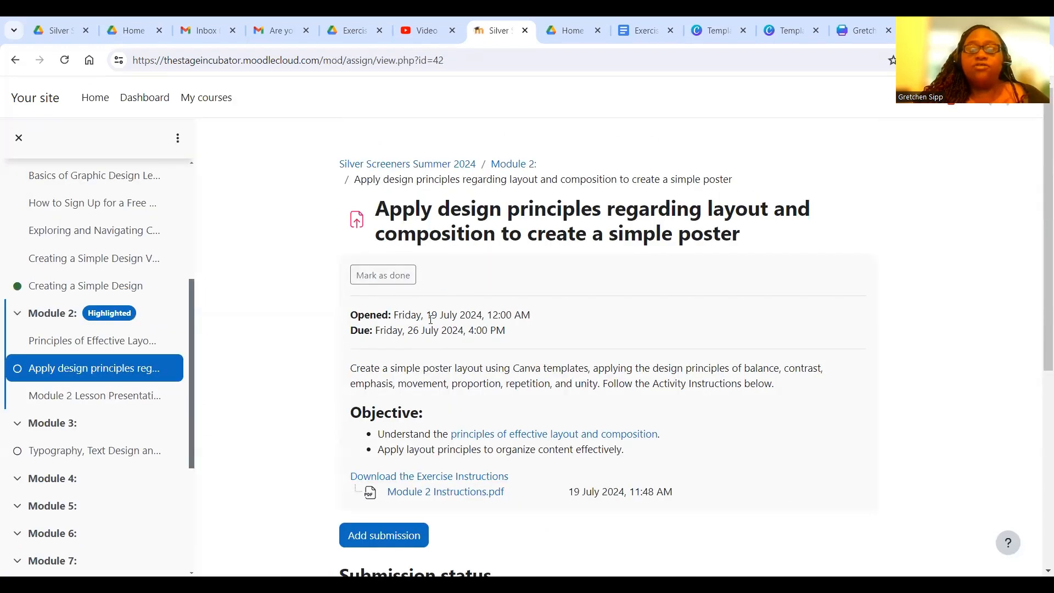
Start a new submission for the poster assignment and go to its file submissions area below the exercise instructions.
{"action": "scroll", "coordinate": [417, 464], "scroll_direction": "down", "scroll_amount": 3}
{"action": "scroll", "coordinate": [416, 439], "scroll_direction": "up", "scroll_amount": 3}
{"action": "scroll", "coordinate": [496, 325], "scroll_direction": "down", "scroll_amount": 2}
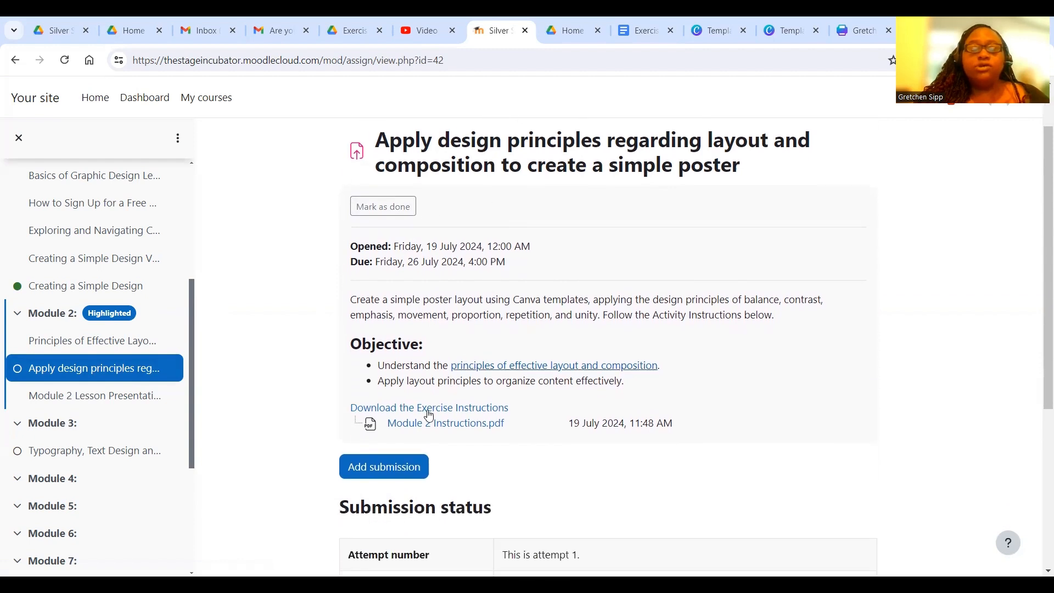
{"action": "left_click", "coordinate": [412, 472]}
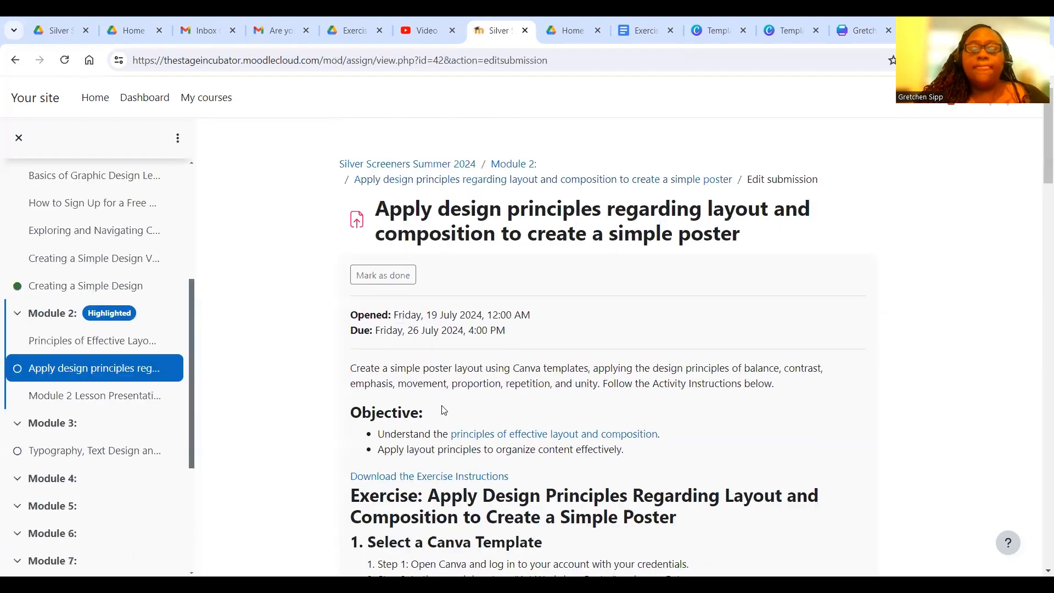
{"action": "scroll", "coordinate": [443, 406], "scroll_direction": "down", "scroll_amount": 15}
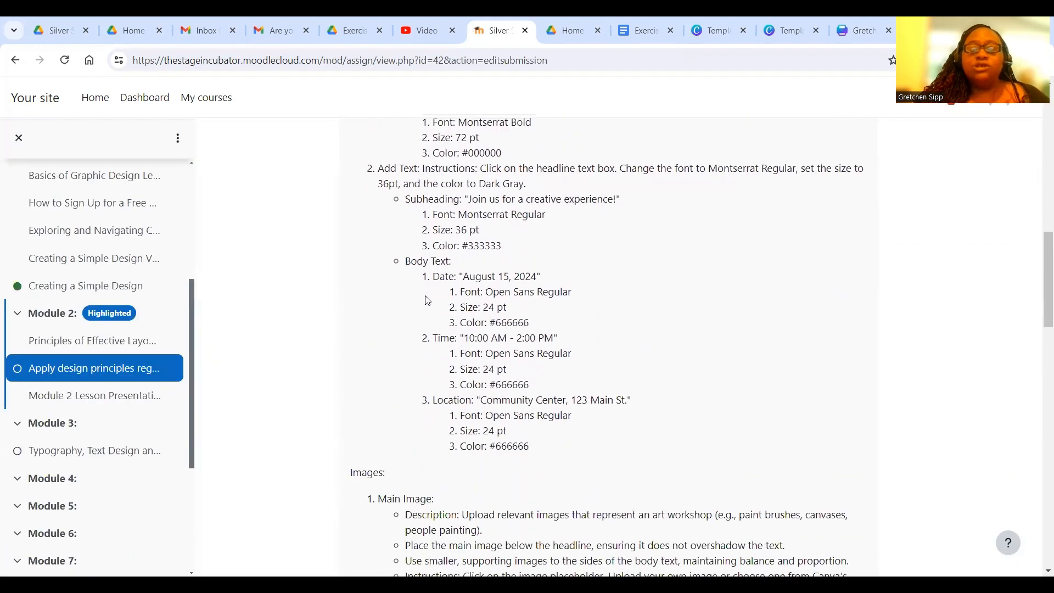
{"action": "scroll", "coordinate": [455, 220], "scroll_direction": "down", "scroll_amount": 2}
{"action": "scroll", "coordinate": [458, 231], "scroll_direction": "up", "scroll_amount": 1}
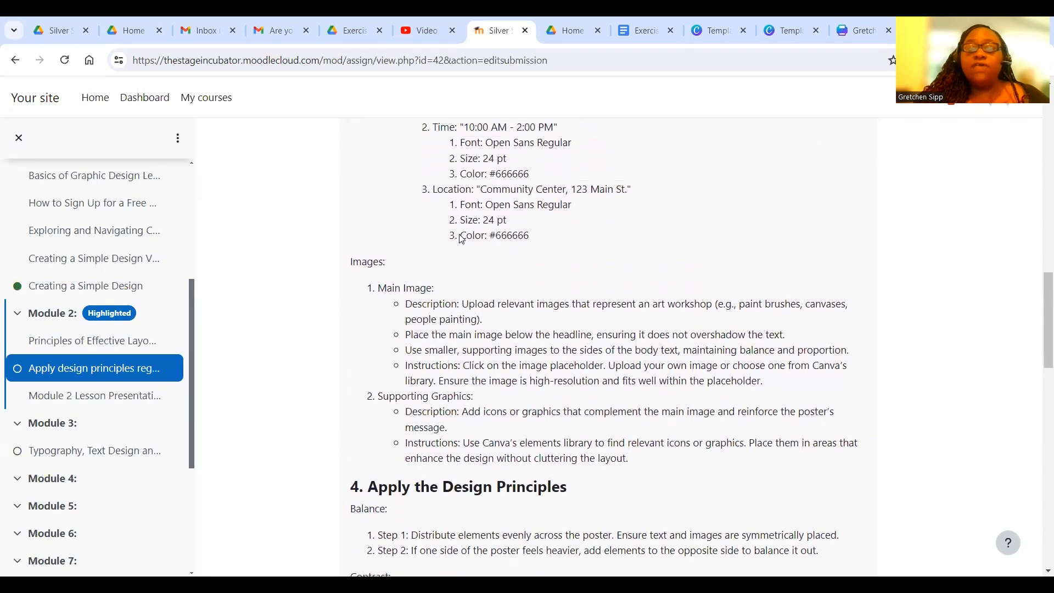
{"action": "scroll", "coordinate": [462, 239], "scroll_direction": "down", "scroll_amount": 10}
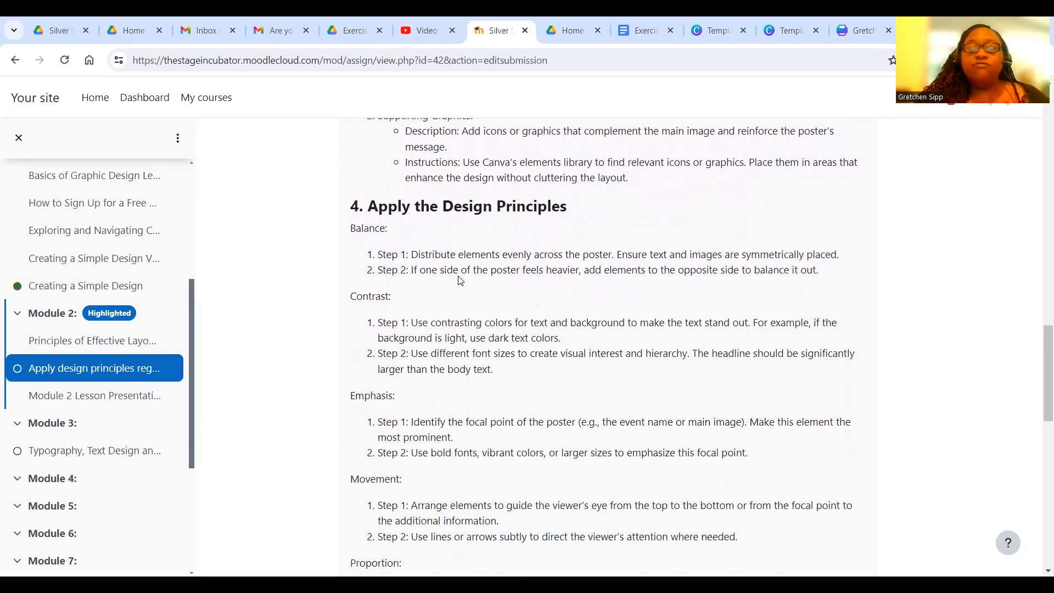
{"action": "scroll", "coordinate": [459, 290], "scroll_direction": "down", "scroll_amount": 8}
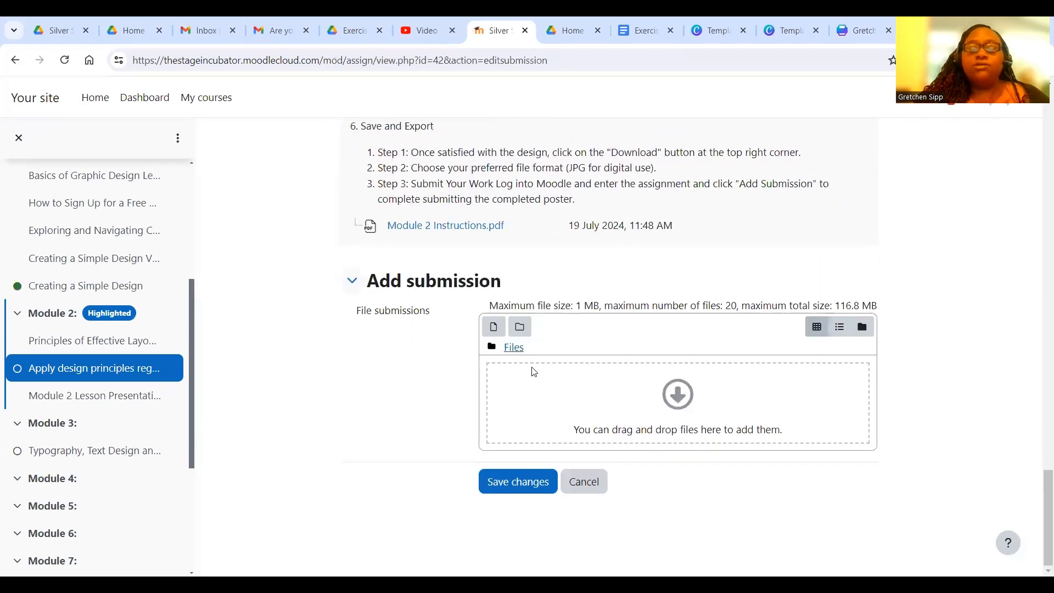
Choose the Art Workshop Poster JPG from the Downloads folder as the attachment to add to the submission.
{"action": "left_click", "coordinate": [494, 333]}
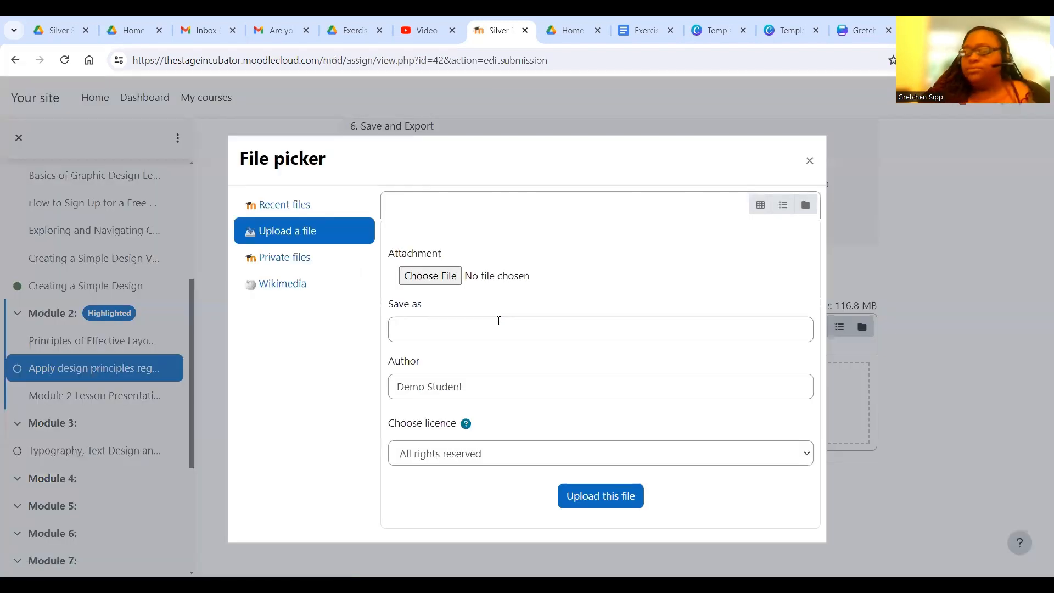
{"action": "left_click", "coordinate": [449, 283]}
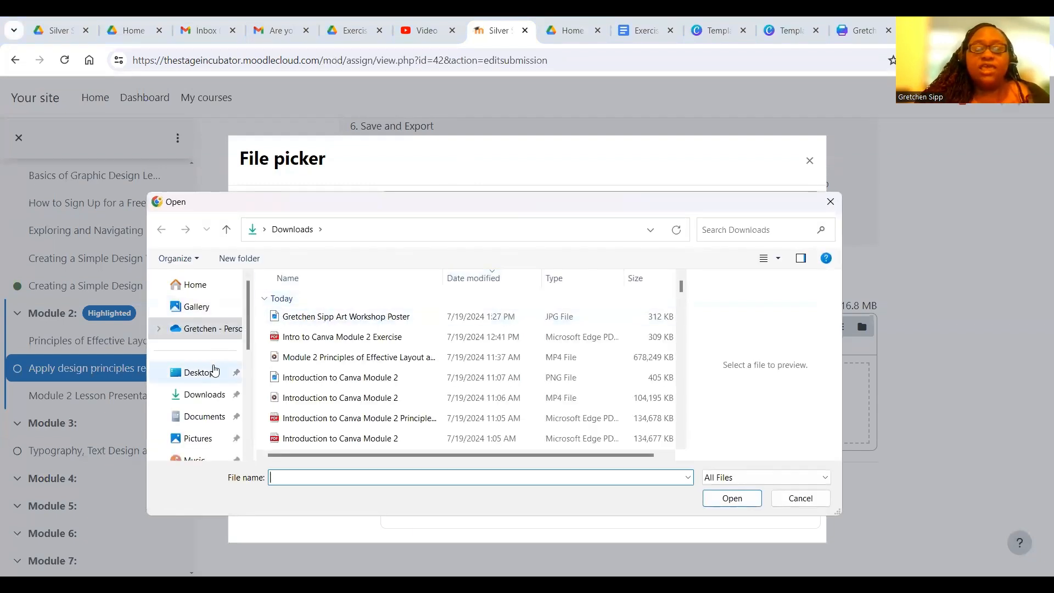
{"action": "left_click", "coordinate": [212, 395]}
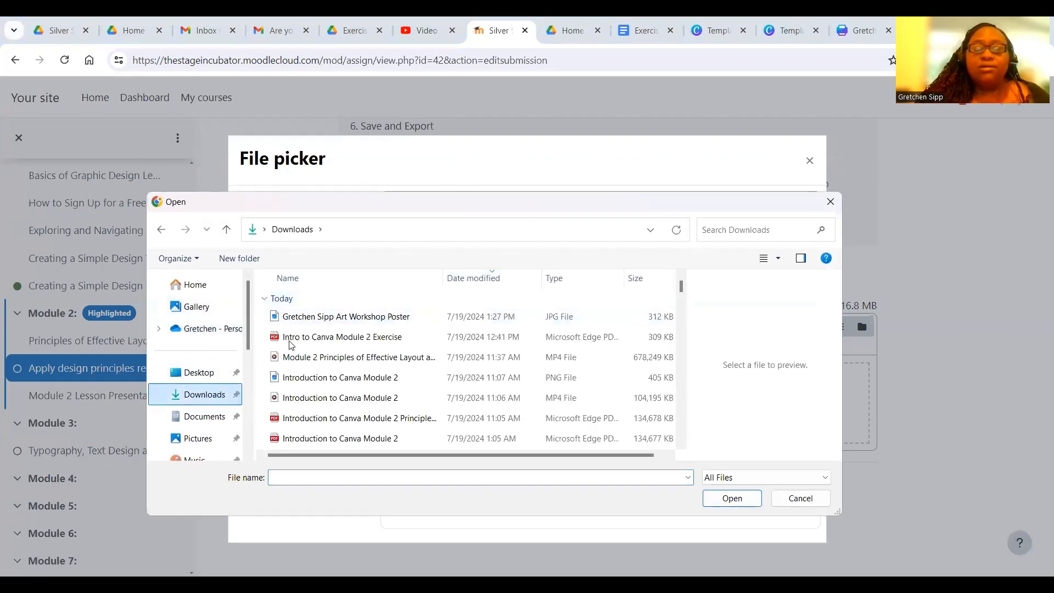
{"action": "left_click", "coordinate": [324, 319]}
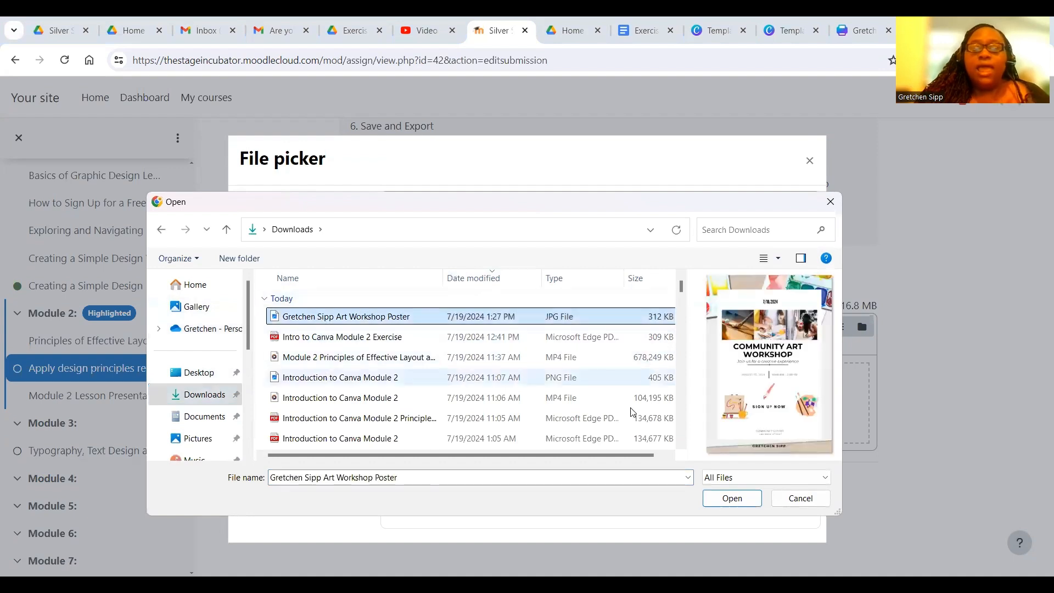
{"action": "left_click", "coordinate": [734, 502]}
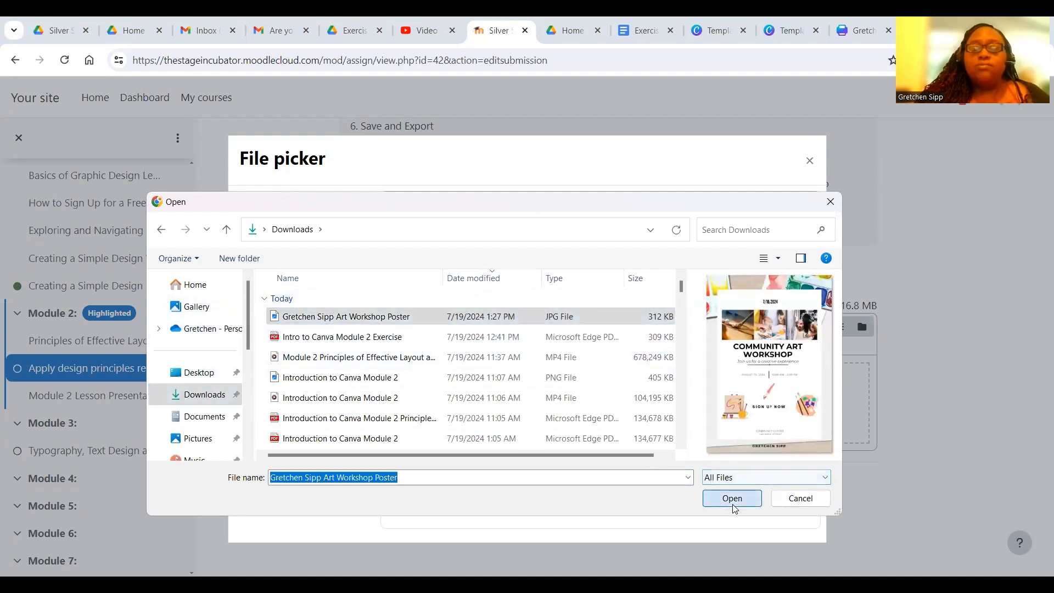
Save the attachment under the student's full name plus "Art Poster", enter the full name as author, and upload the file.
{"action": "left_click", "coordinate": [521, 336]}
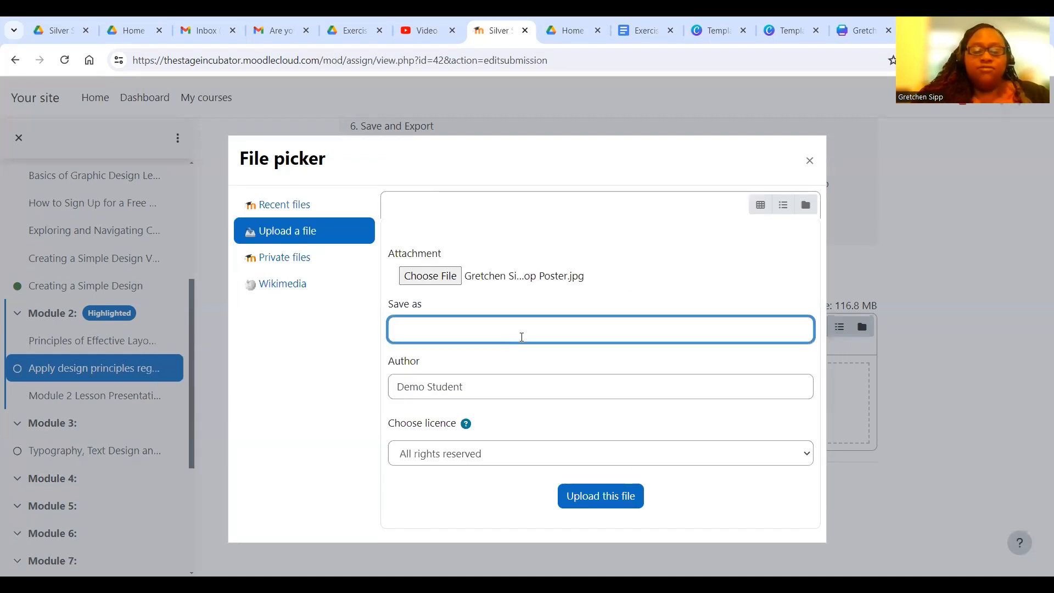
{"action": "type", "text": "Gretchen Sipp Art Poster"}
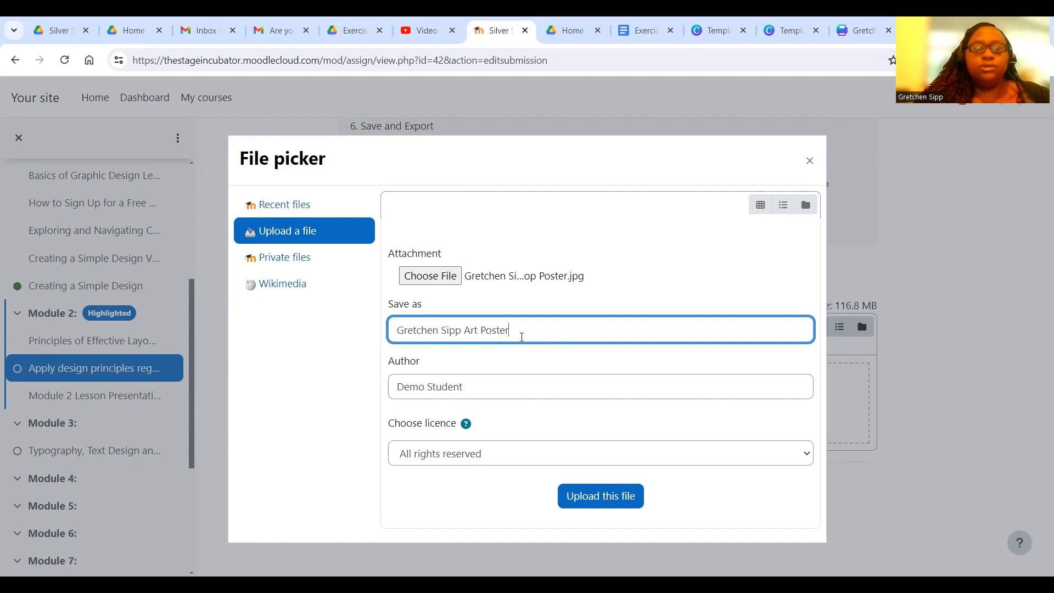
{"action": "key", "text": "Tab"}
{"action": "type", "text": "Gret"}
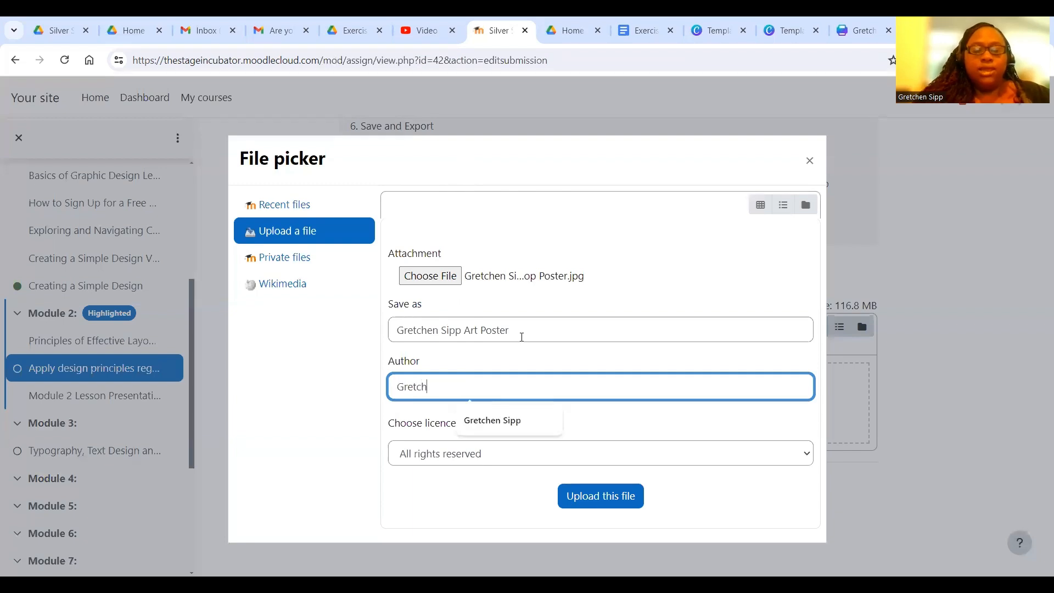
{"action": "type", "text": "chen Sipp"}
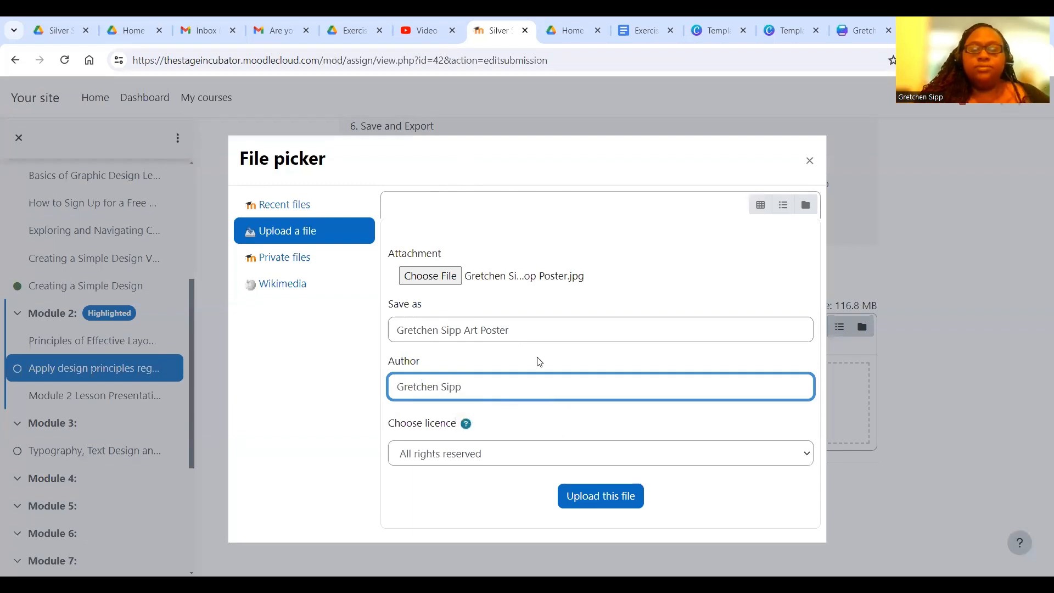
{"action": "left_click", "coordinate": [626, 494]}
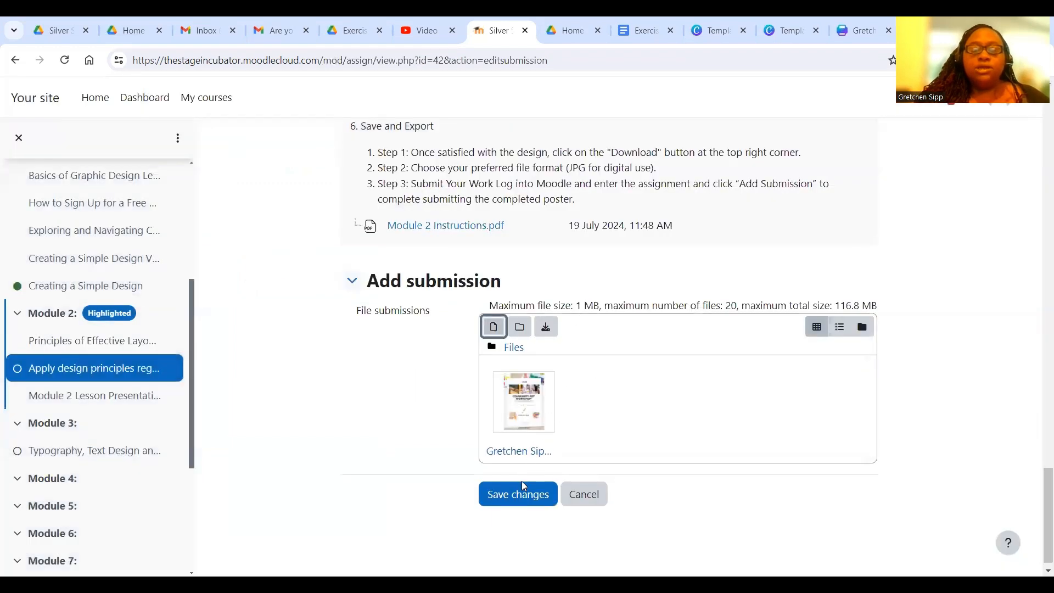
Save the submission with the uploaded poster, submit the assignment for grading, and confirm the submission.
{"action": "left_click", "coordinate": [524, 489]}
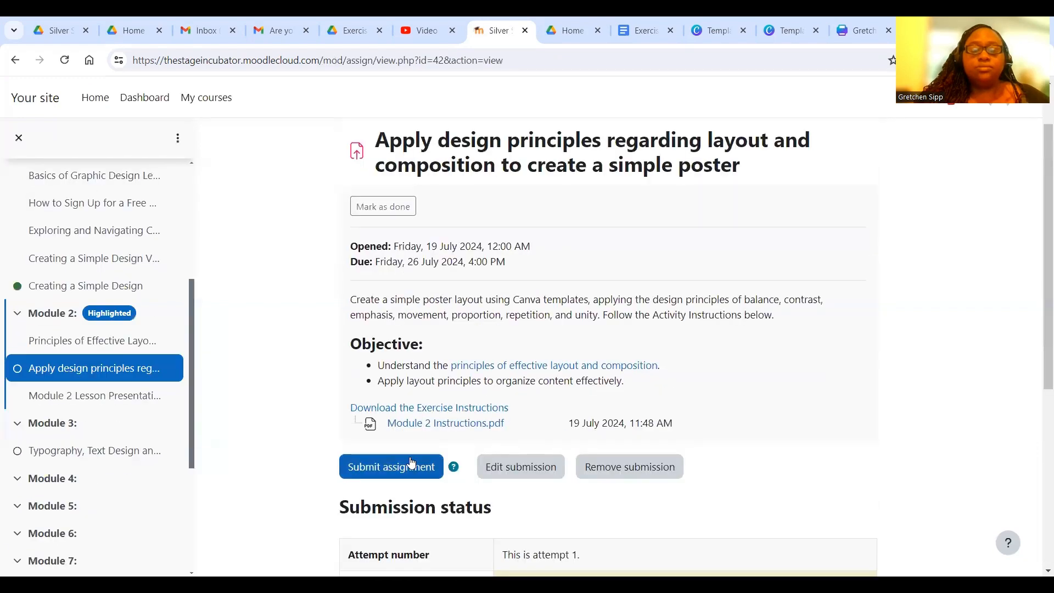
{"action": "scroll", "coordinate": [412, 463], "scroll_direction": "down", "scroll_amount": 3}
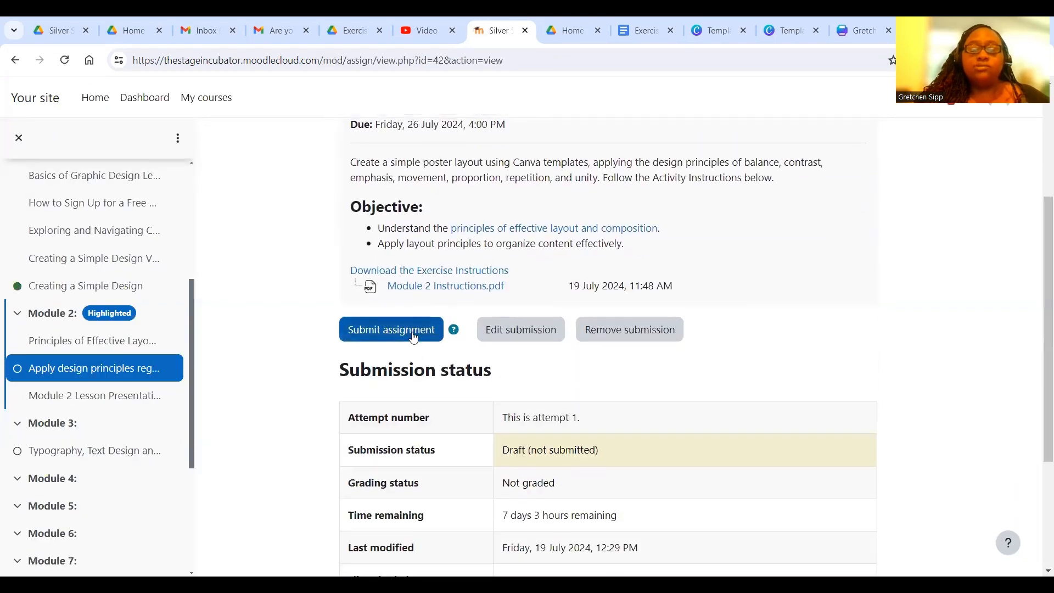
{"action": "left_click", "coordinate": [414, 336]}
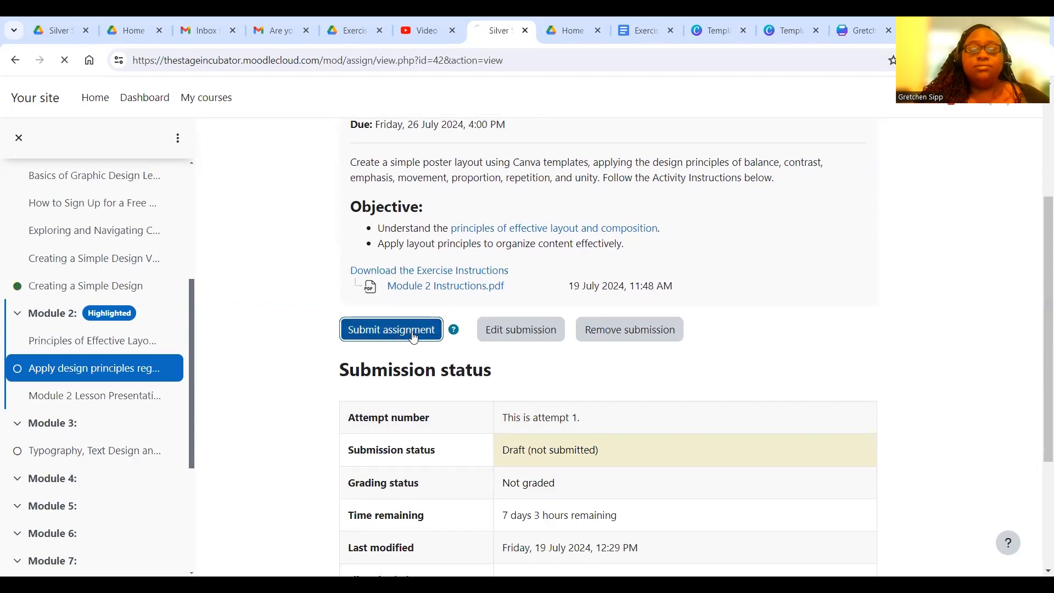
{"action": "scroll", "coordinate": [491, 359], "scroll_direction": "down", "scroll_amount": 2}
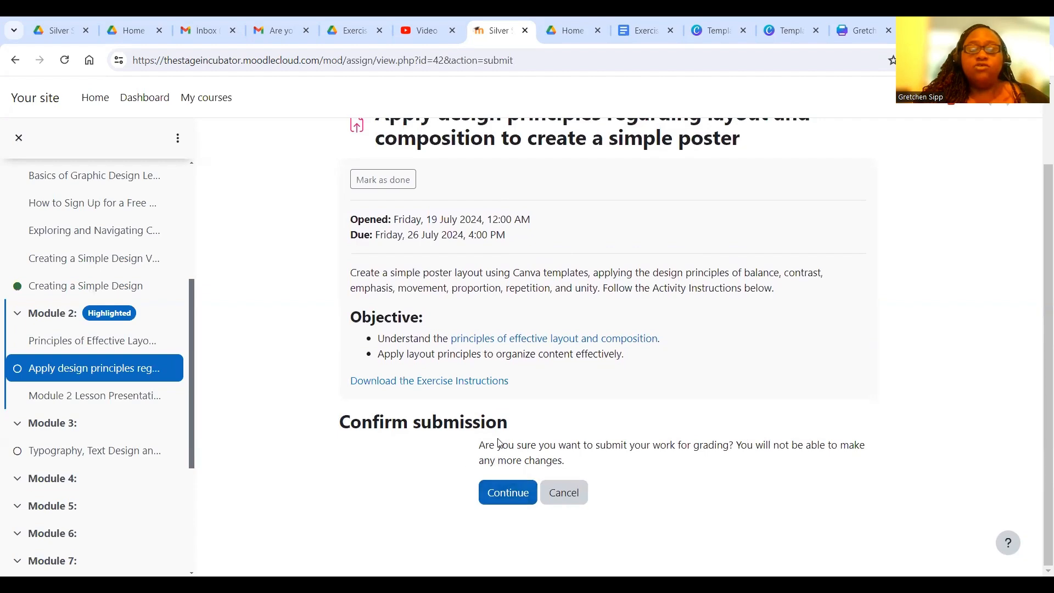
{"action": "left_click", "coordinate": [500, 487]}
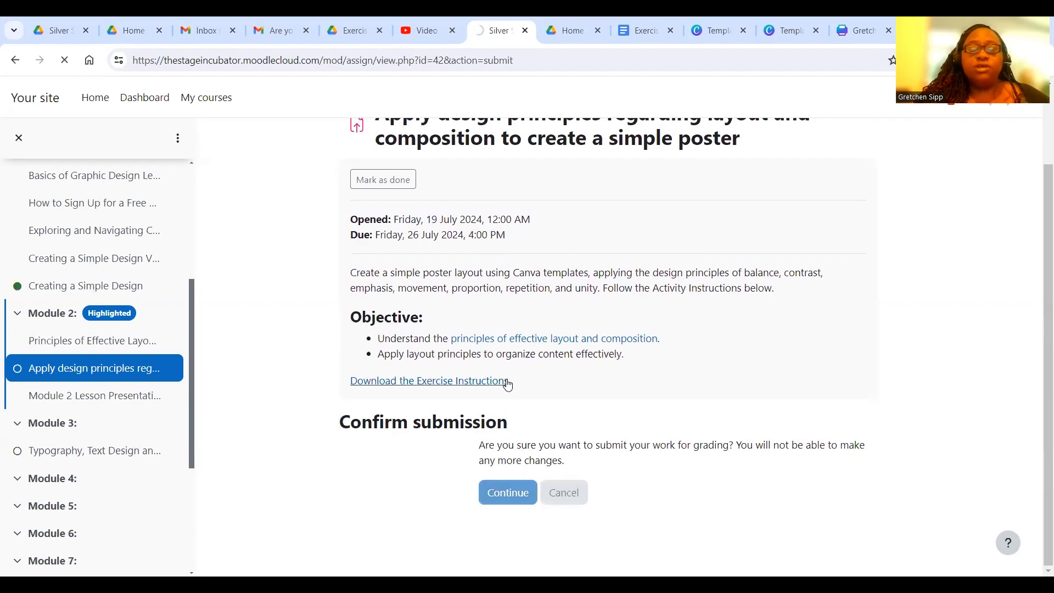